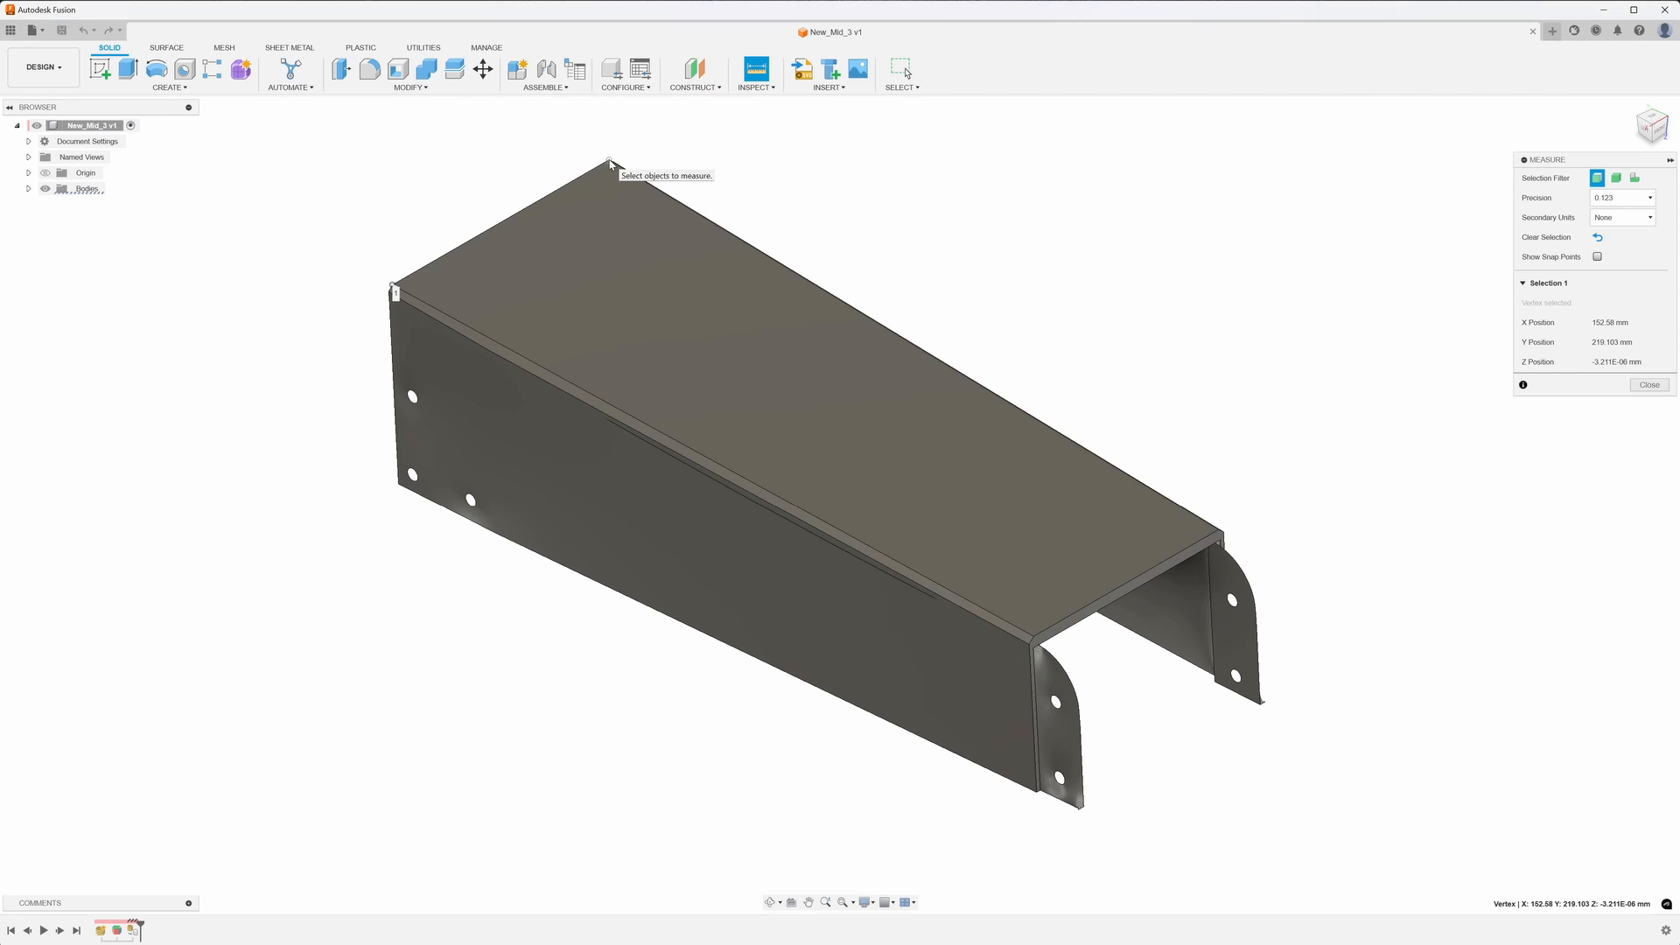
# - Measure the width of the top face's wide end between its two corner points, and clear the selection
pyautogui.click(610, 163)
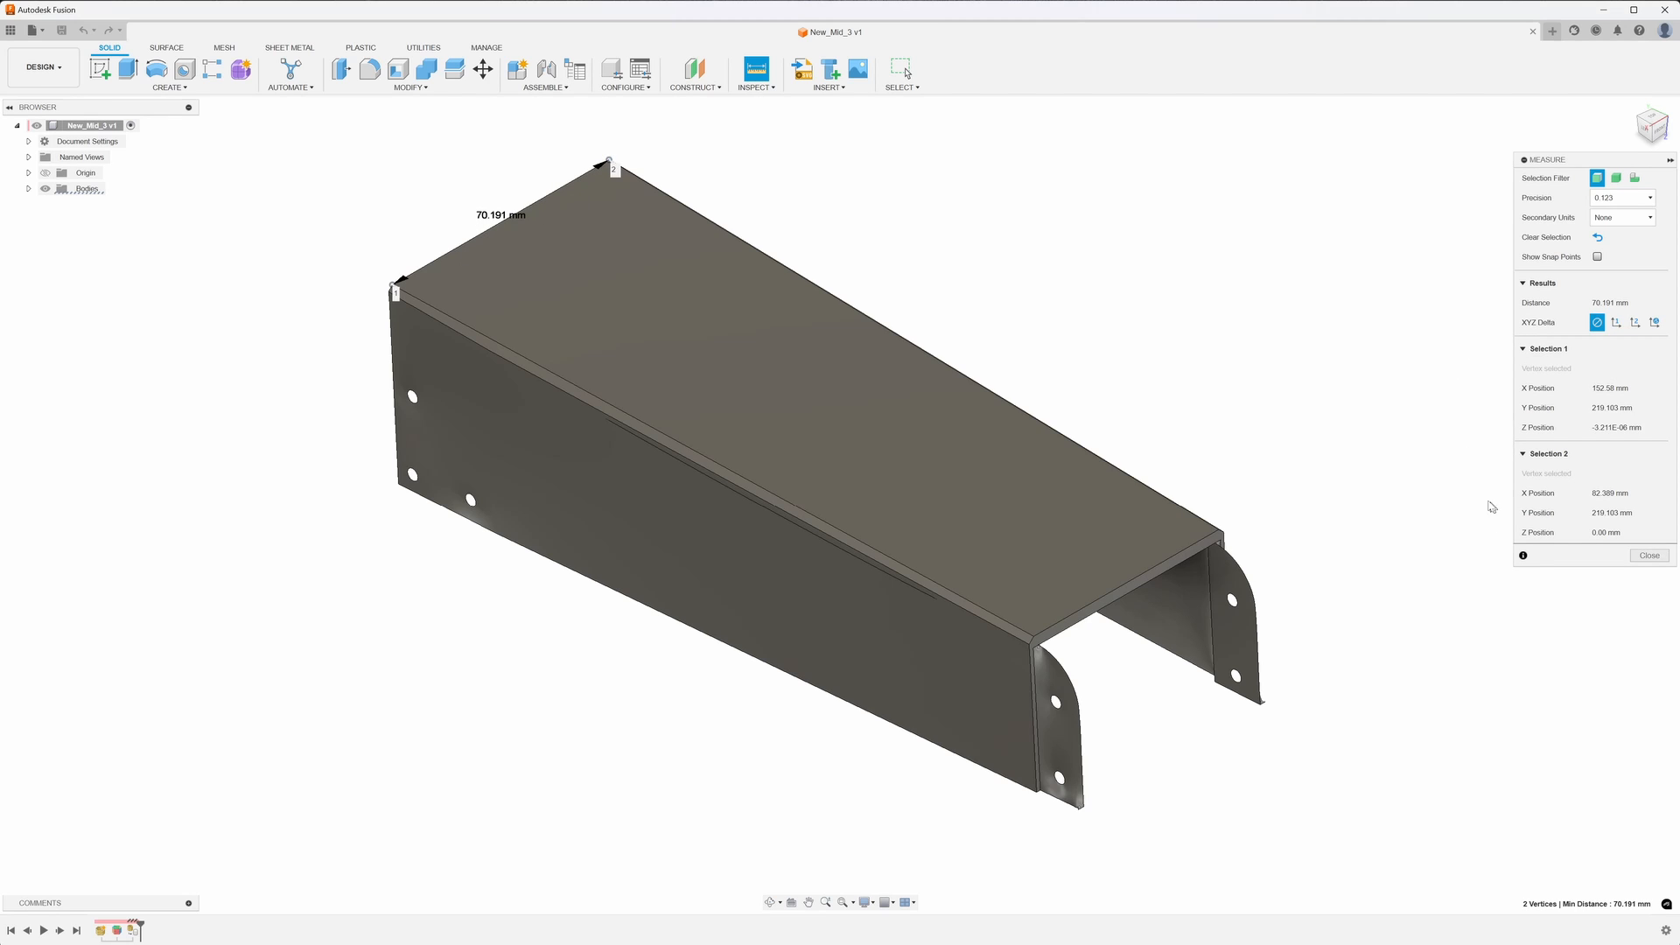
pyautogui.rightClick(1233, 293)
pyautogui.click(1246, 256)
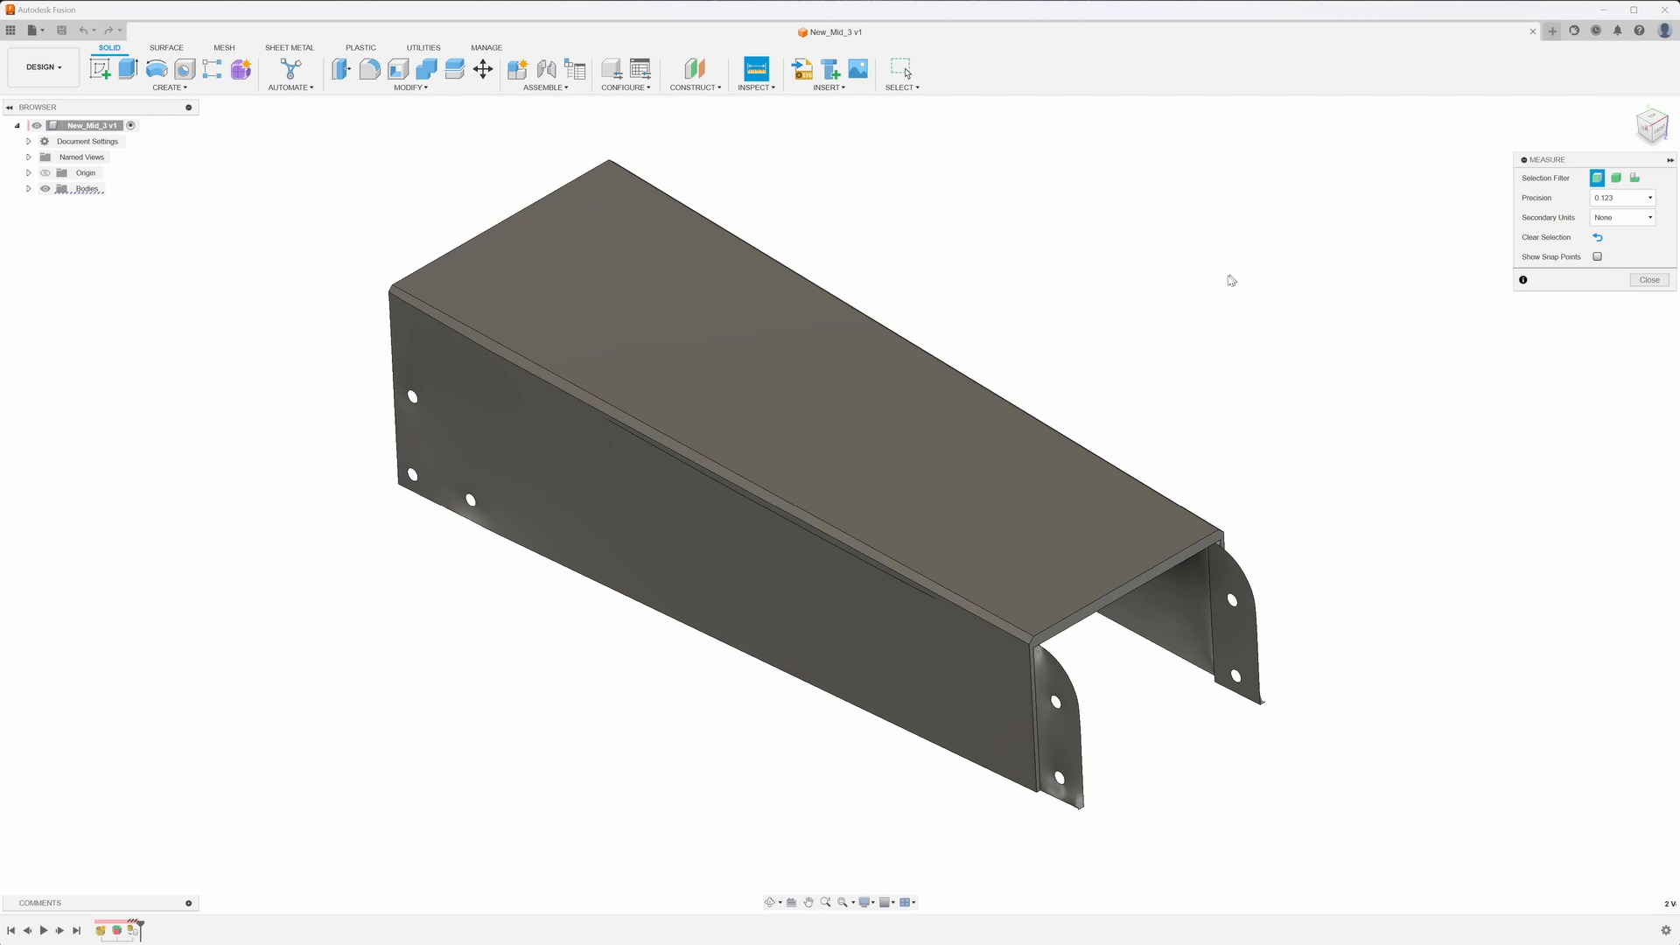
# - Measure the width of the top face's narrow end between its corners, and the distance between the face's two end edges
pyautogui.click(1035, 639)
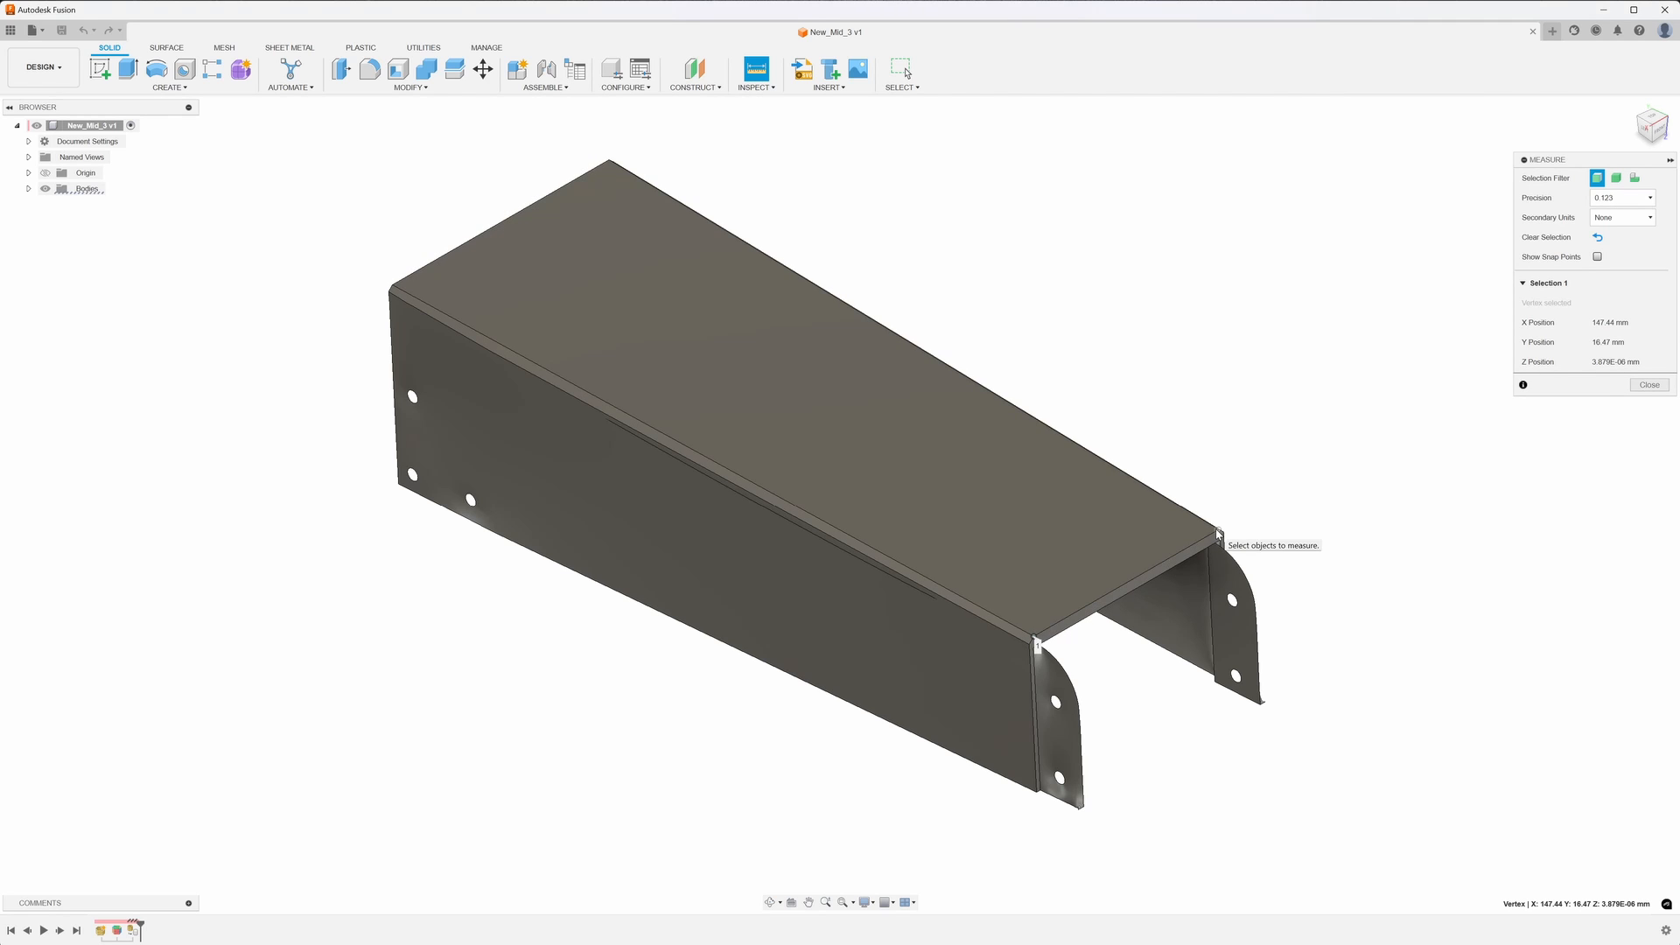
pyautogui.click(1218, 532)
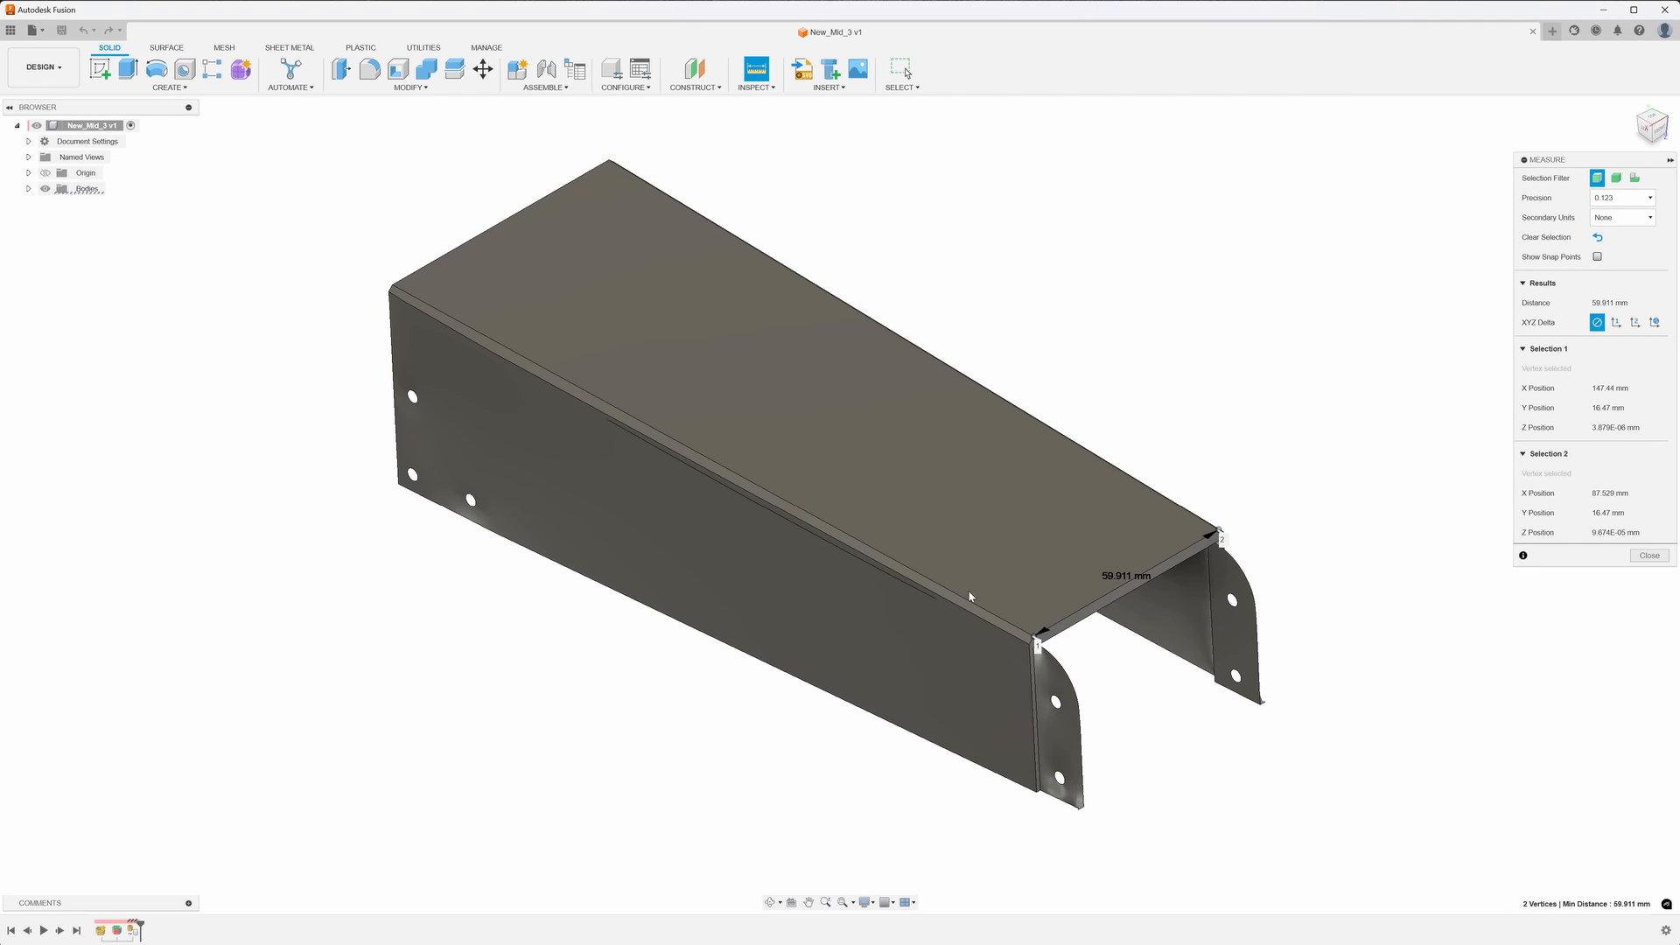
pyautogui.rightClick(1331, 516)
pyautogui.click(1317, 477)
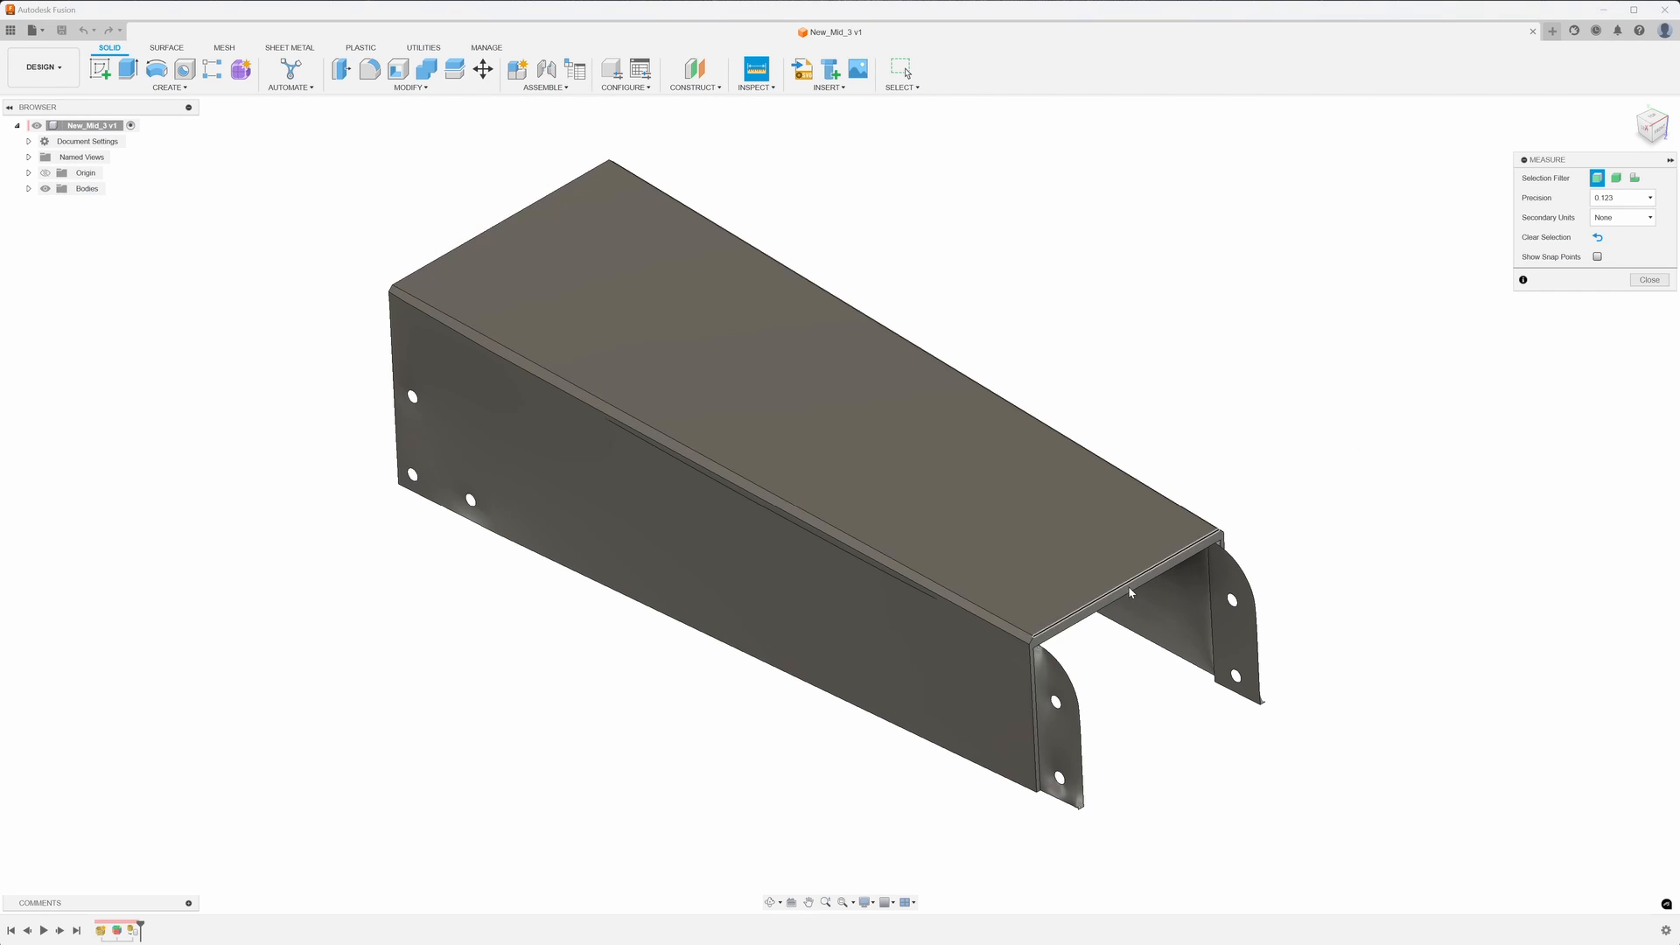
pyautogui.click(1130, 592)
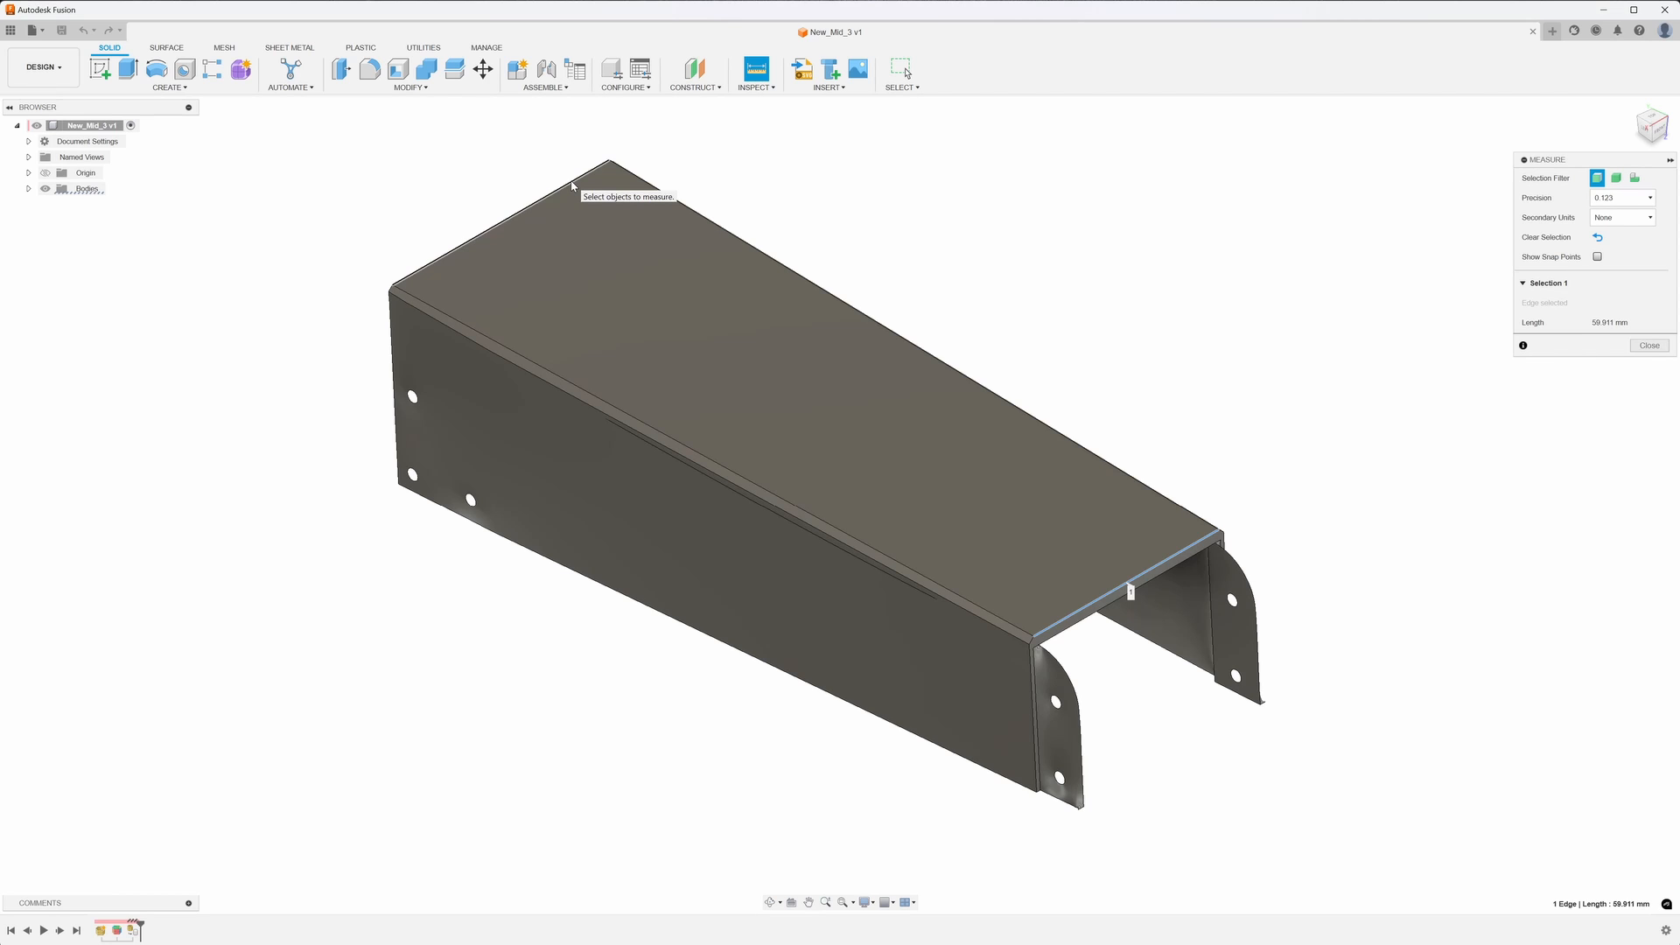
pyautogui.click(573, 184)
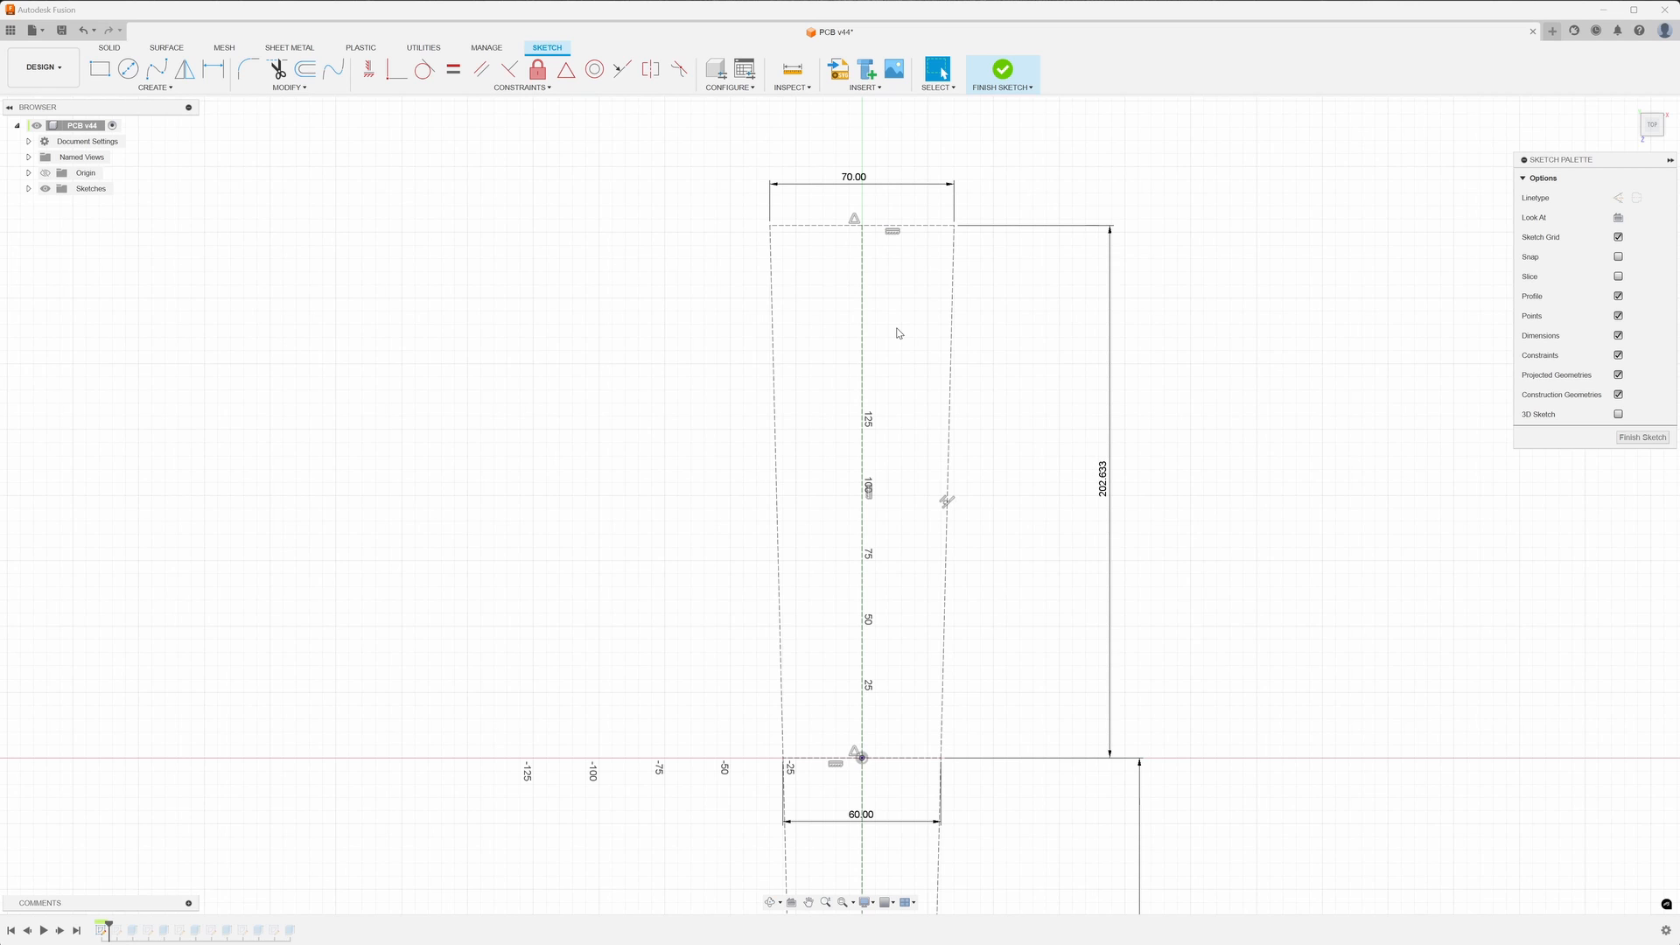
# - Examine the tapered construction layout and its dimensions in the PCB design's first sketch, and finish the sketch
pyautogui.scroll(-5, 899, 333)
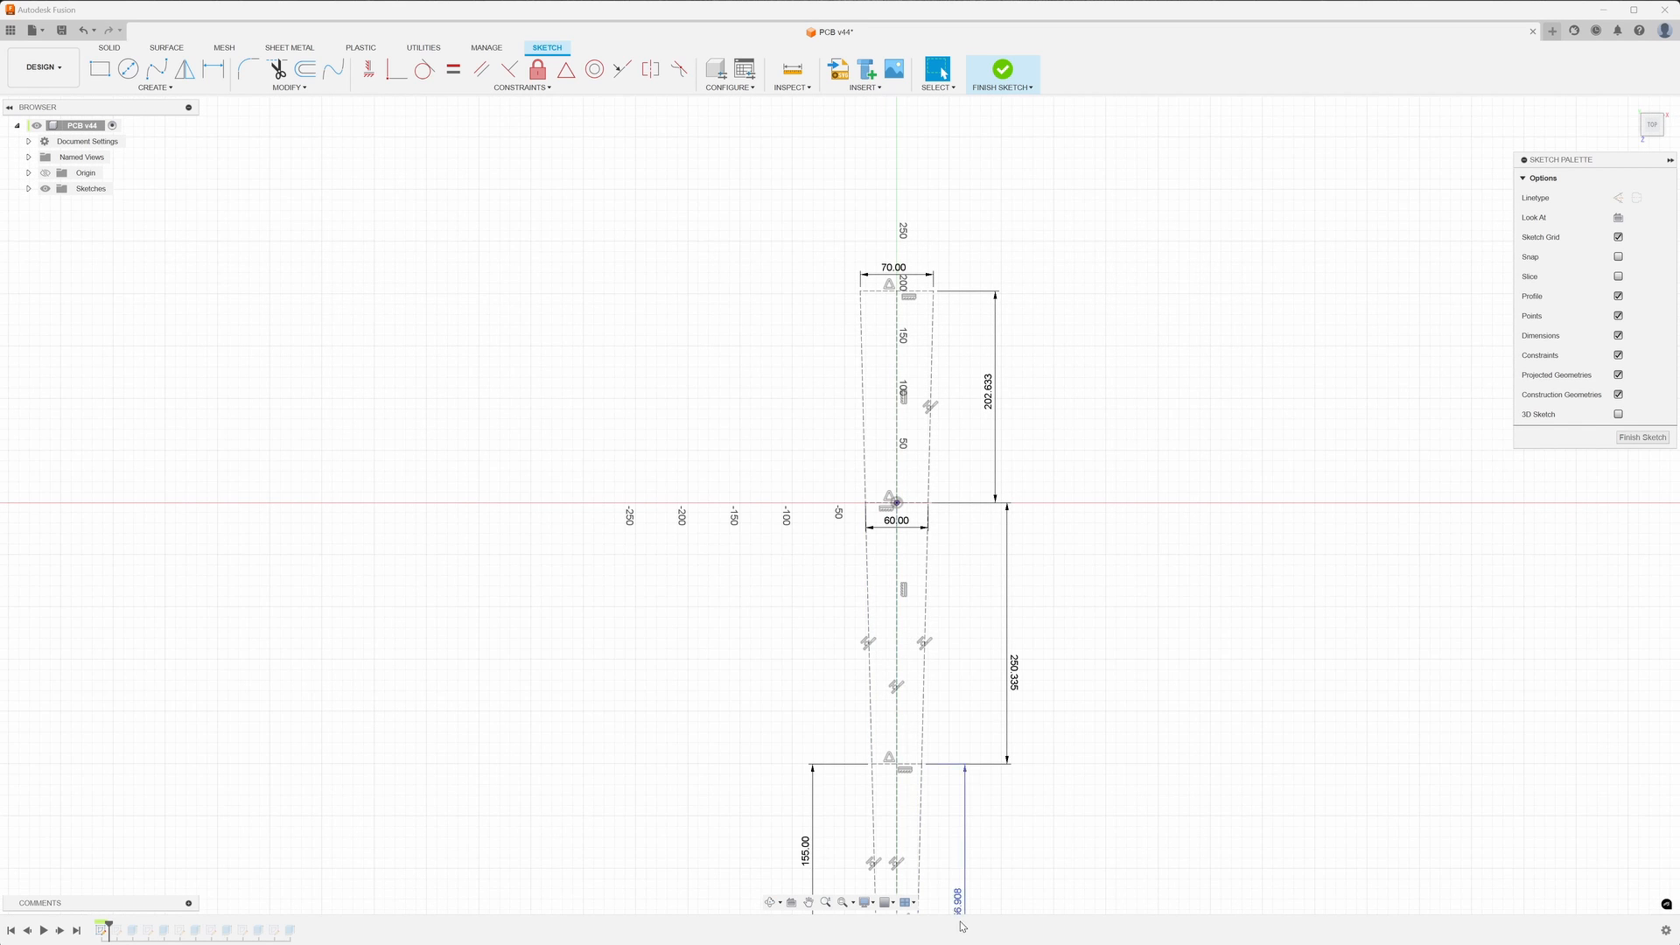
pyautogui.scroll(-2, 958, 901)
pyautogui.moveTo(1004, 863); pyautogui.dragTo(942, 594, button='middle')
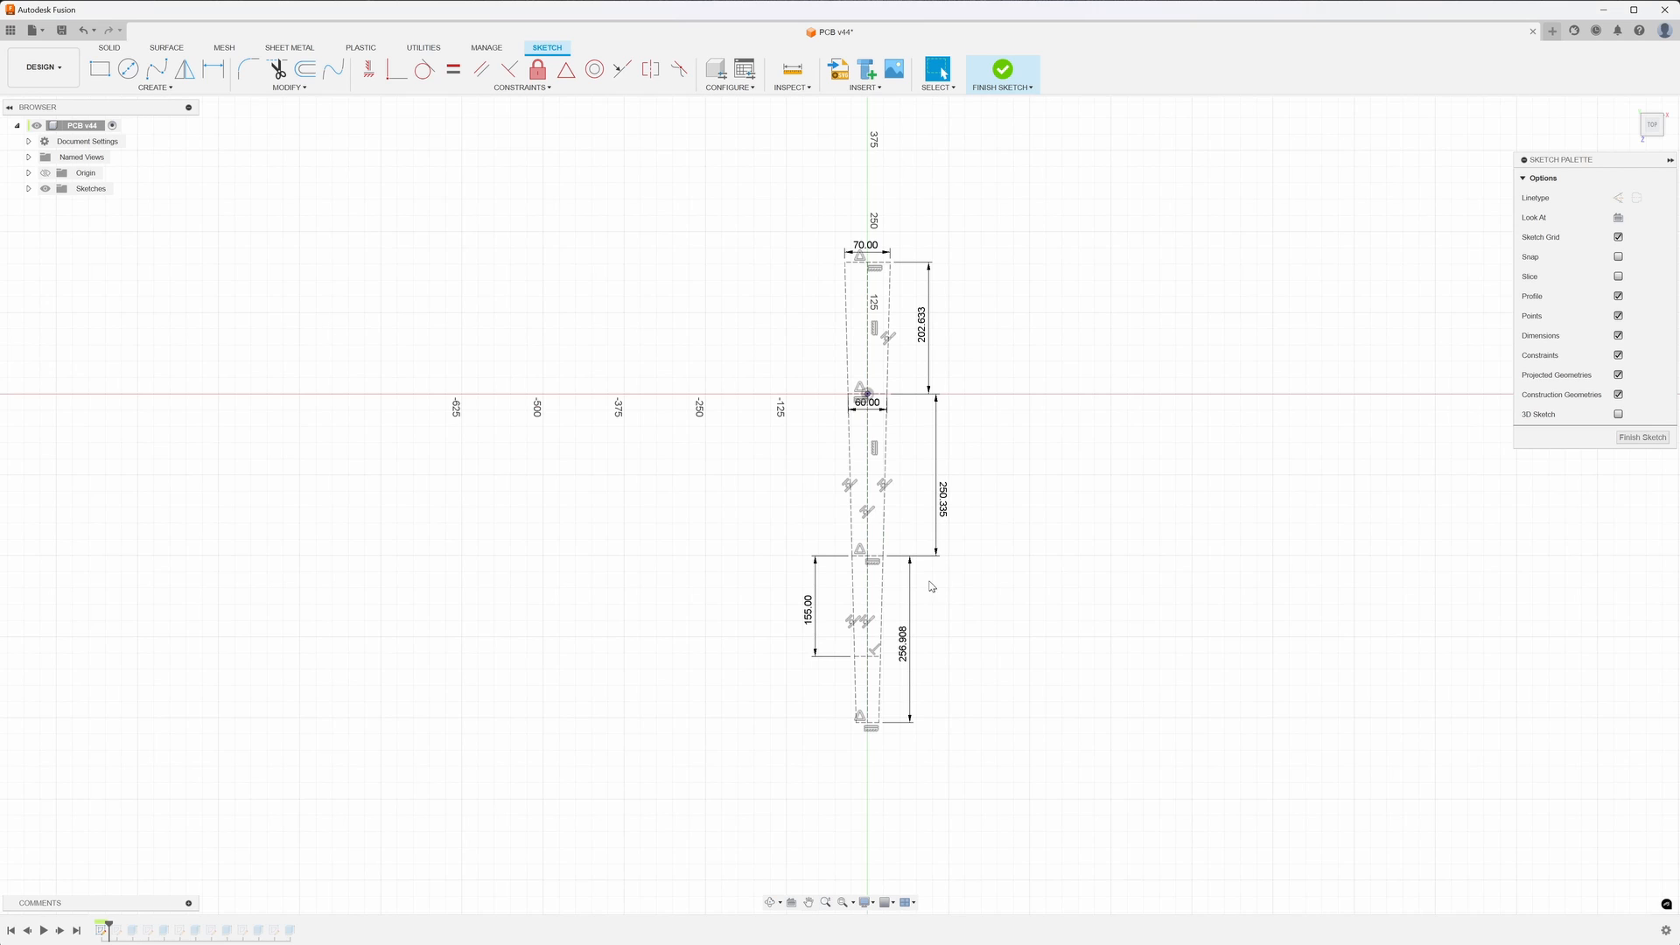
pyautogui.scroll(5, 885, 563)
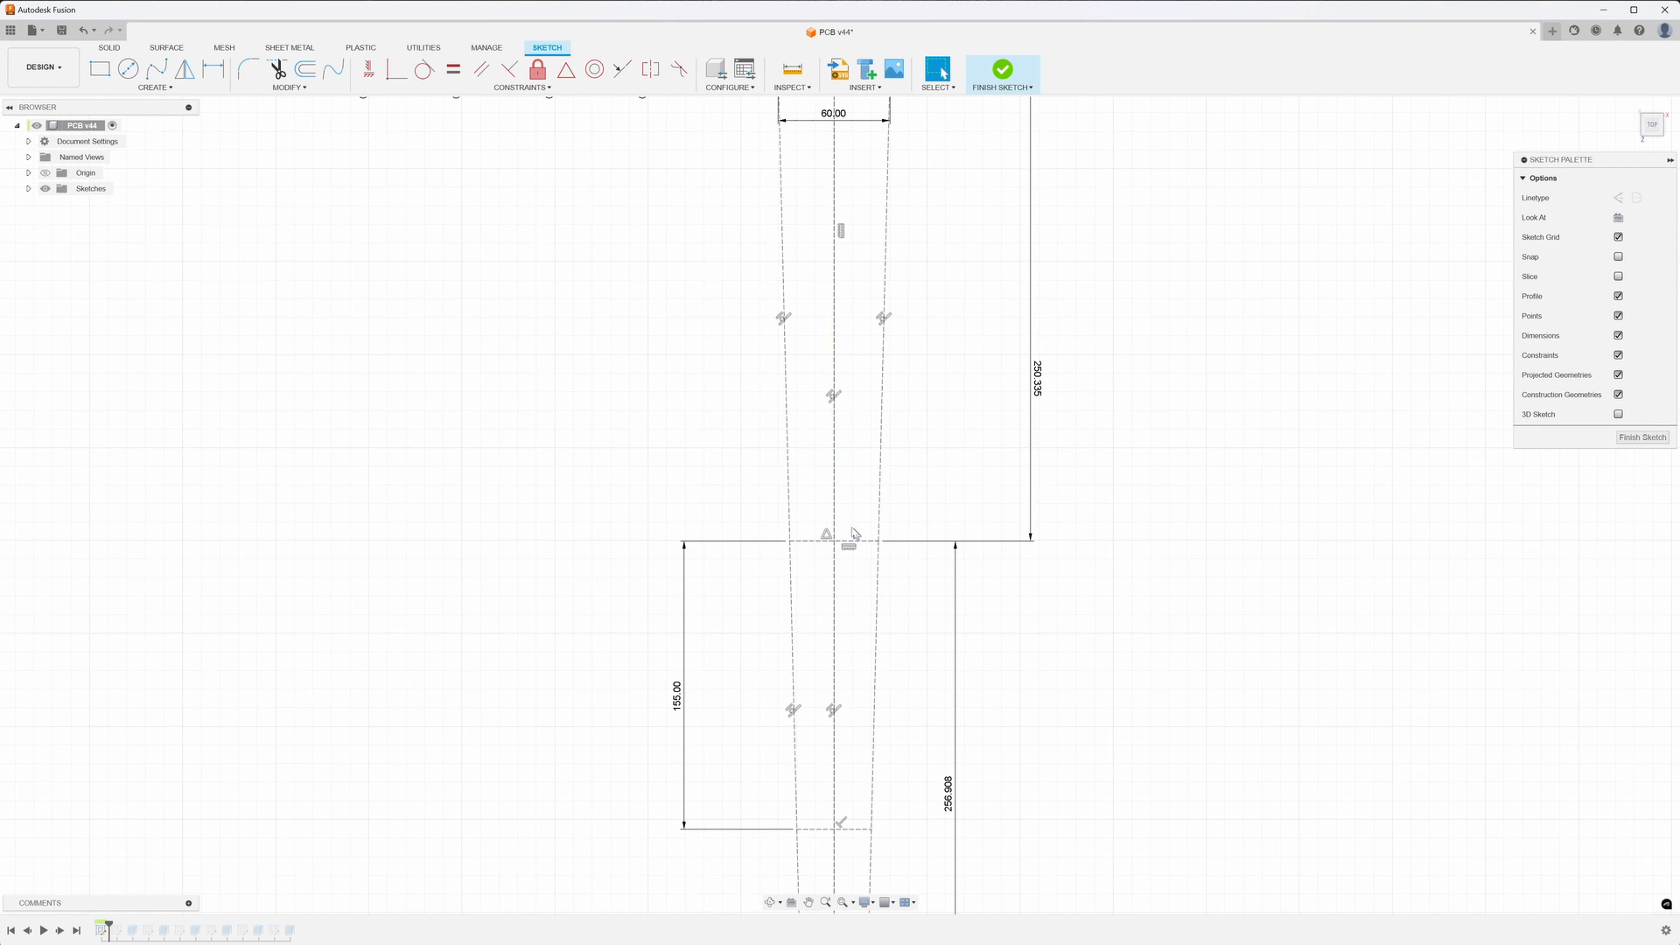
pyautogui.scroll(3, 1032, 618)
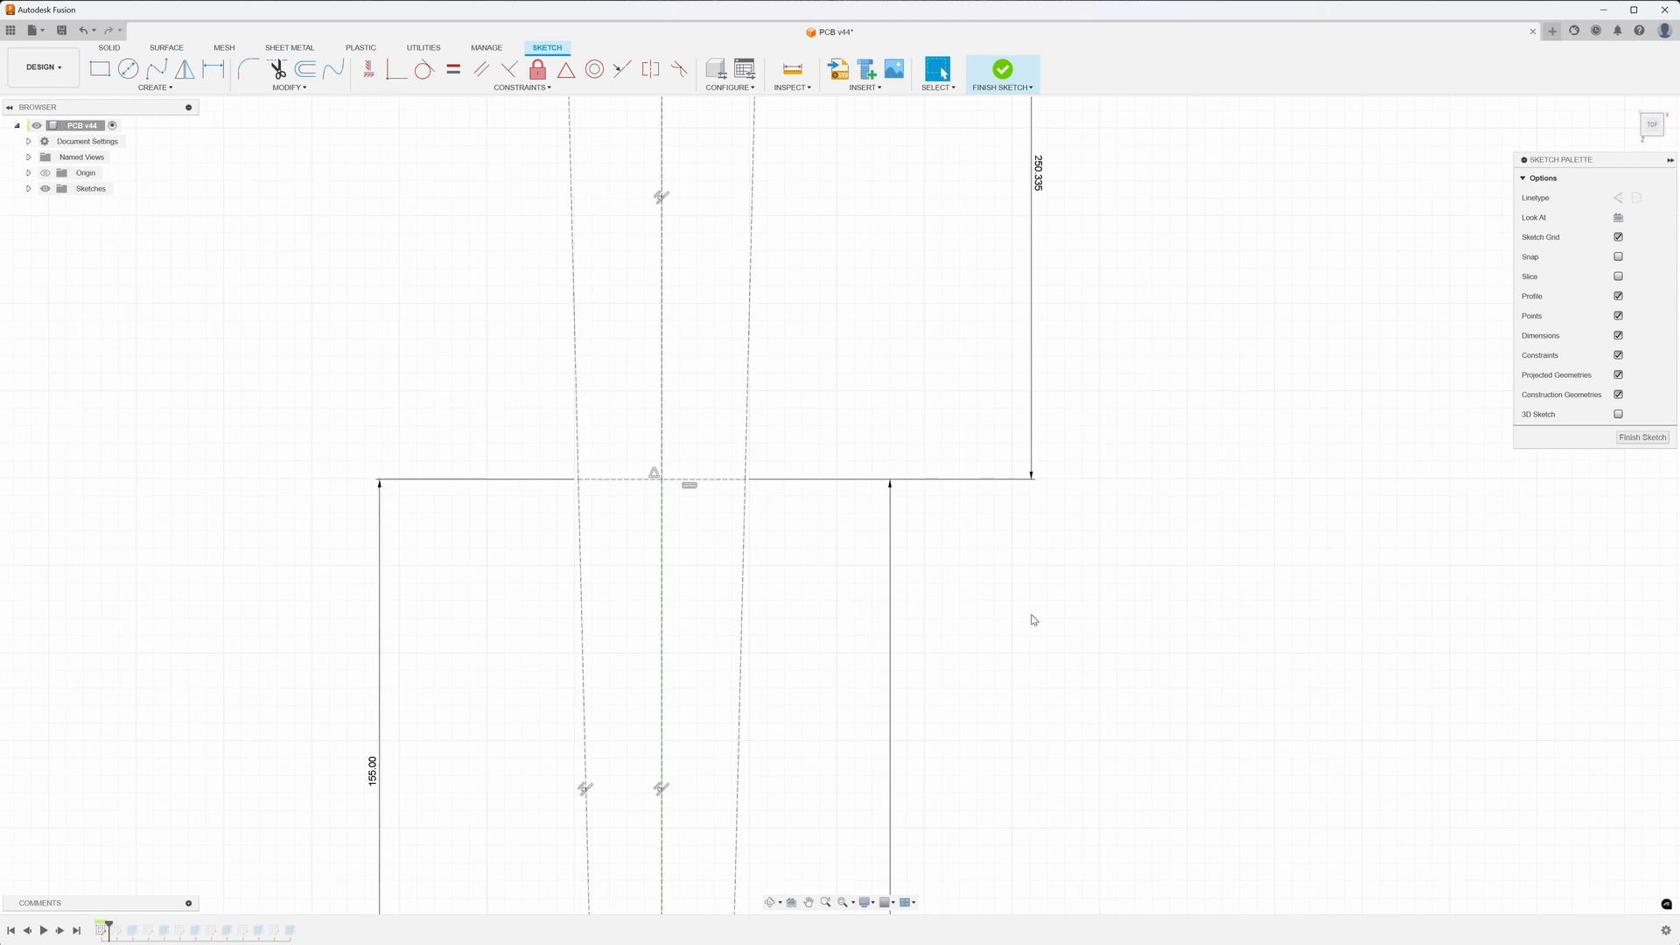
pyautogui.scroll(-5, 1039, 619)
pyautogui.scroll(-4, 1038, 619)
pyautogui.scroll(4, 1015, 754)
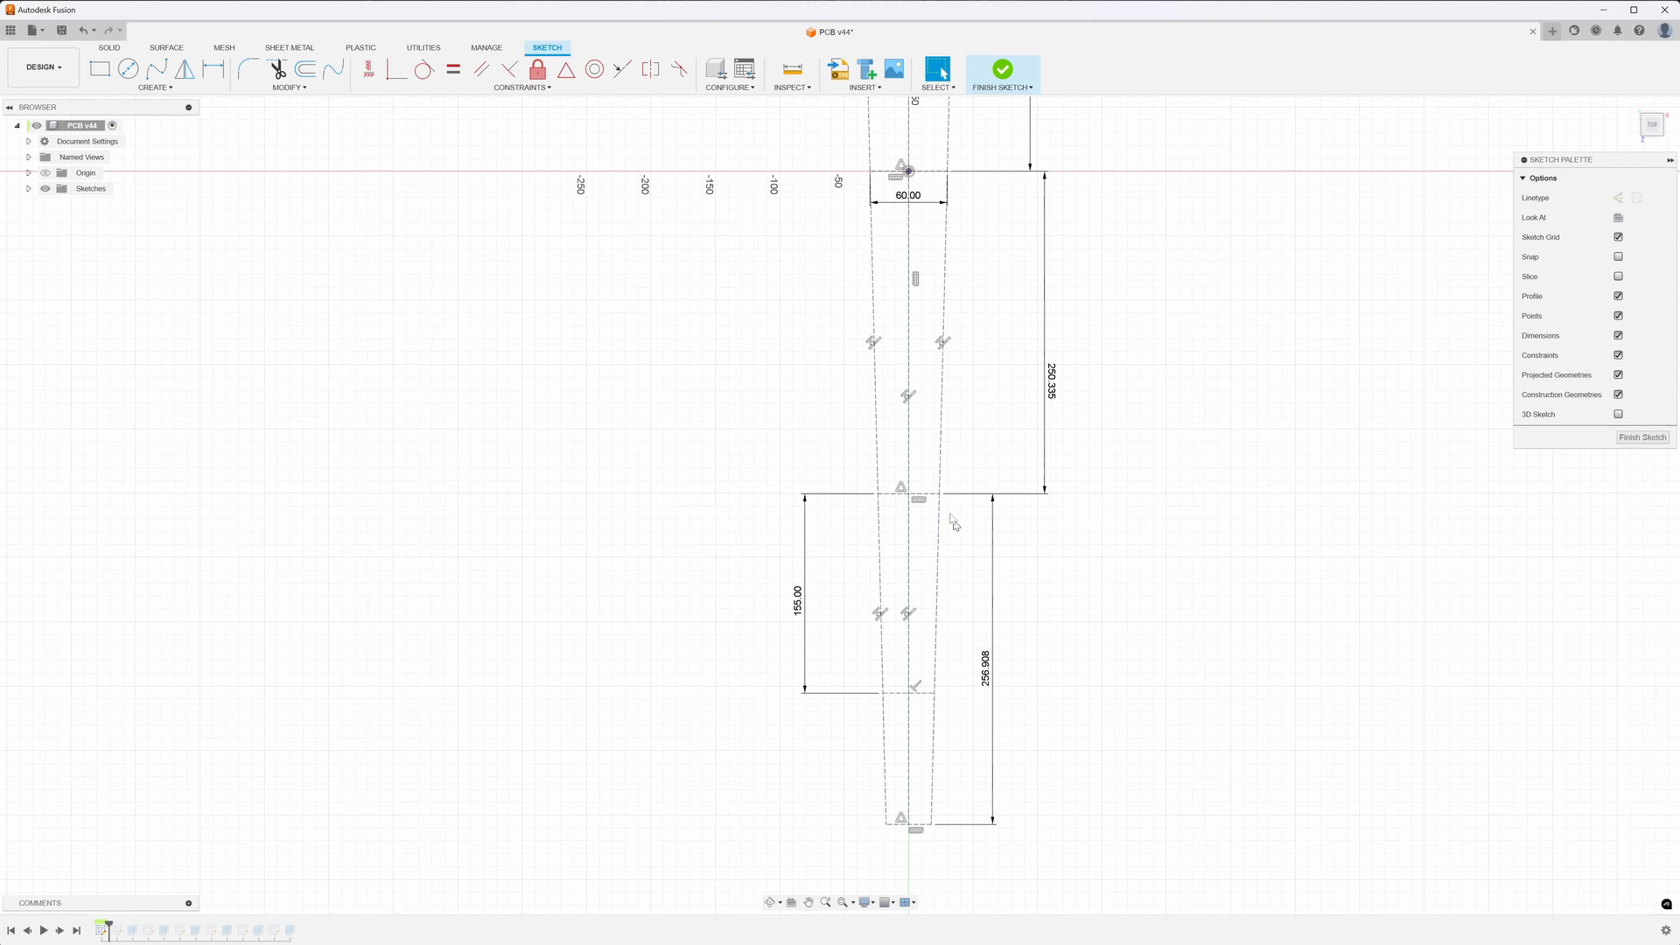
pyautogui.click(1642, 437)
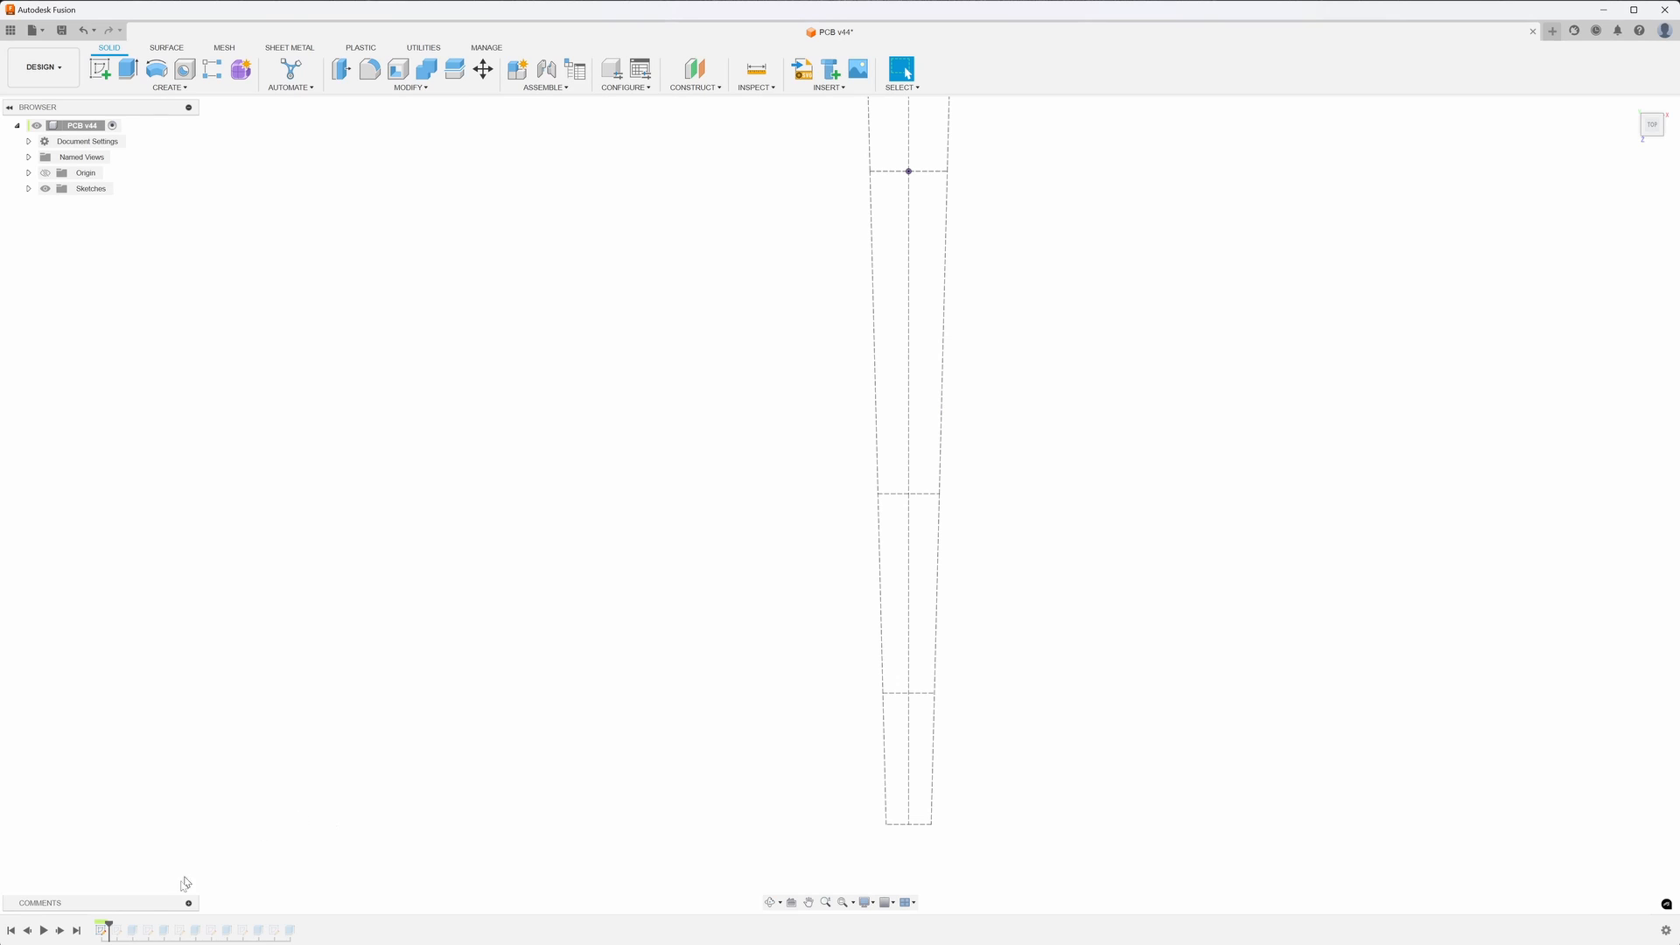
# - Roll the history forward past the second sketch and open it to examine the board outline's offsets from the layout, closing it unchanged
pyautogui.moveTo(107, 927); pyautogui.dragTo(117, 929)
pyautogui.click(116, 930)
pyautogui.rightClick(116, 930)
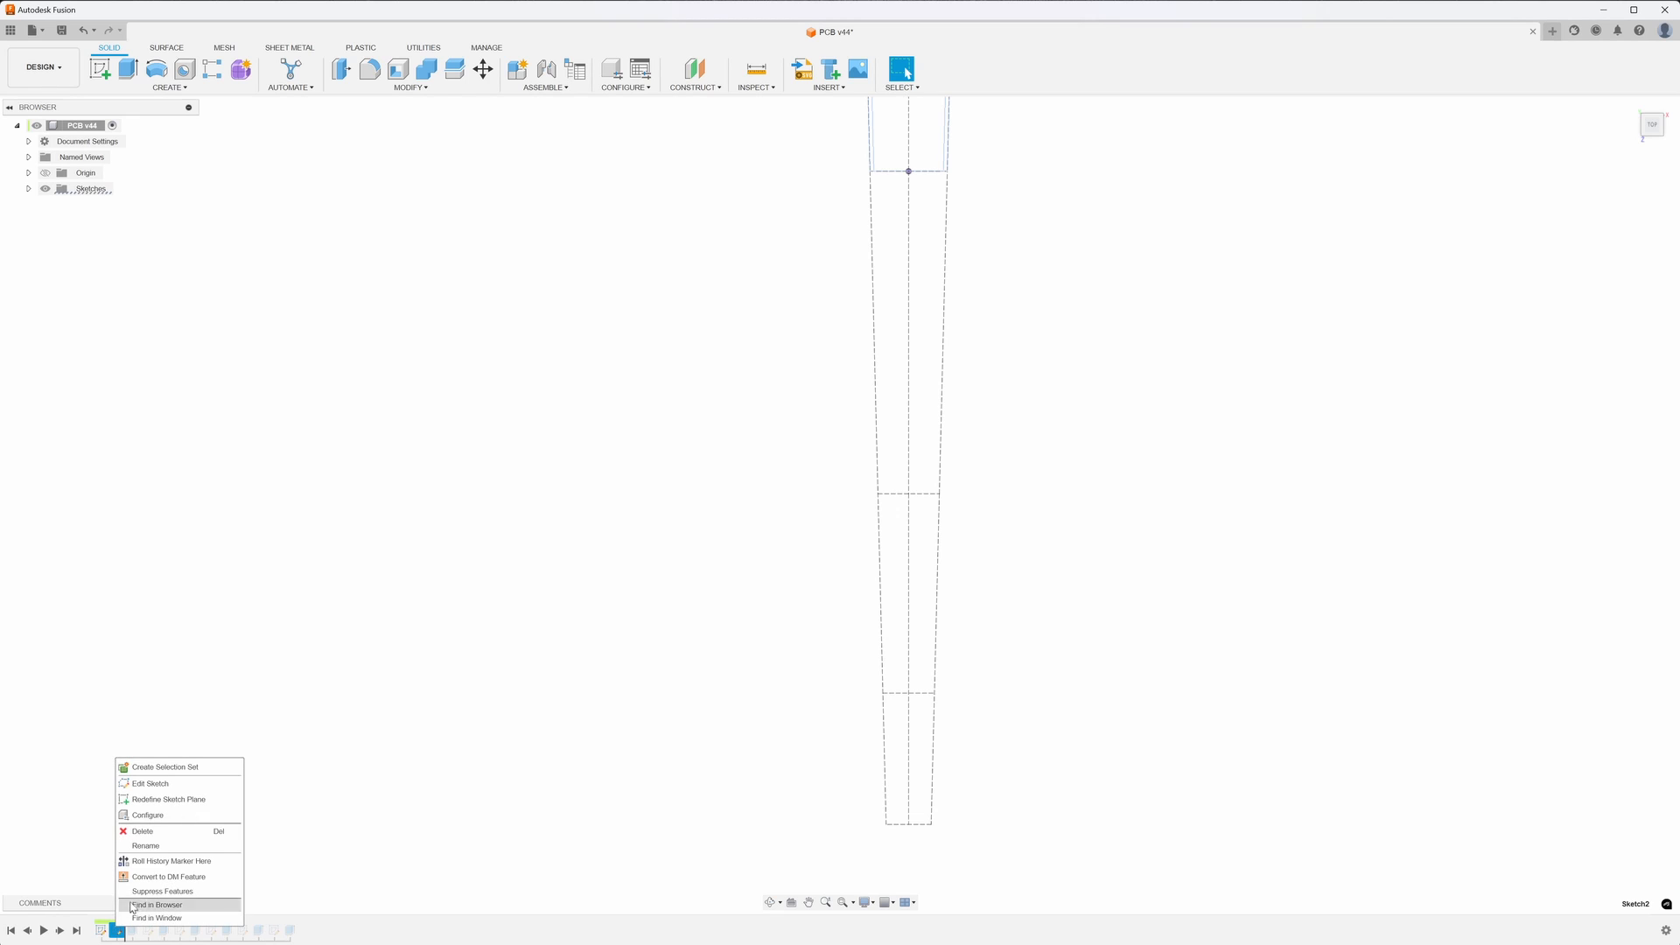
pyautogui.click(165, 785)
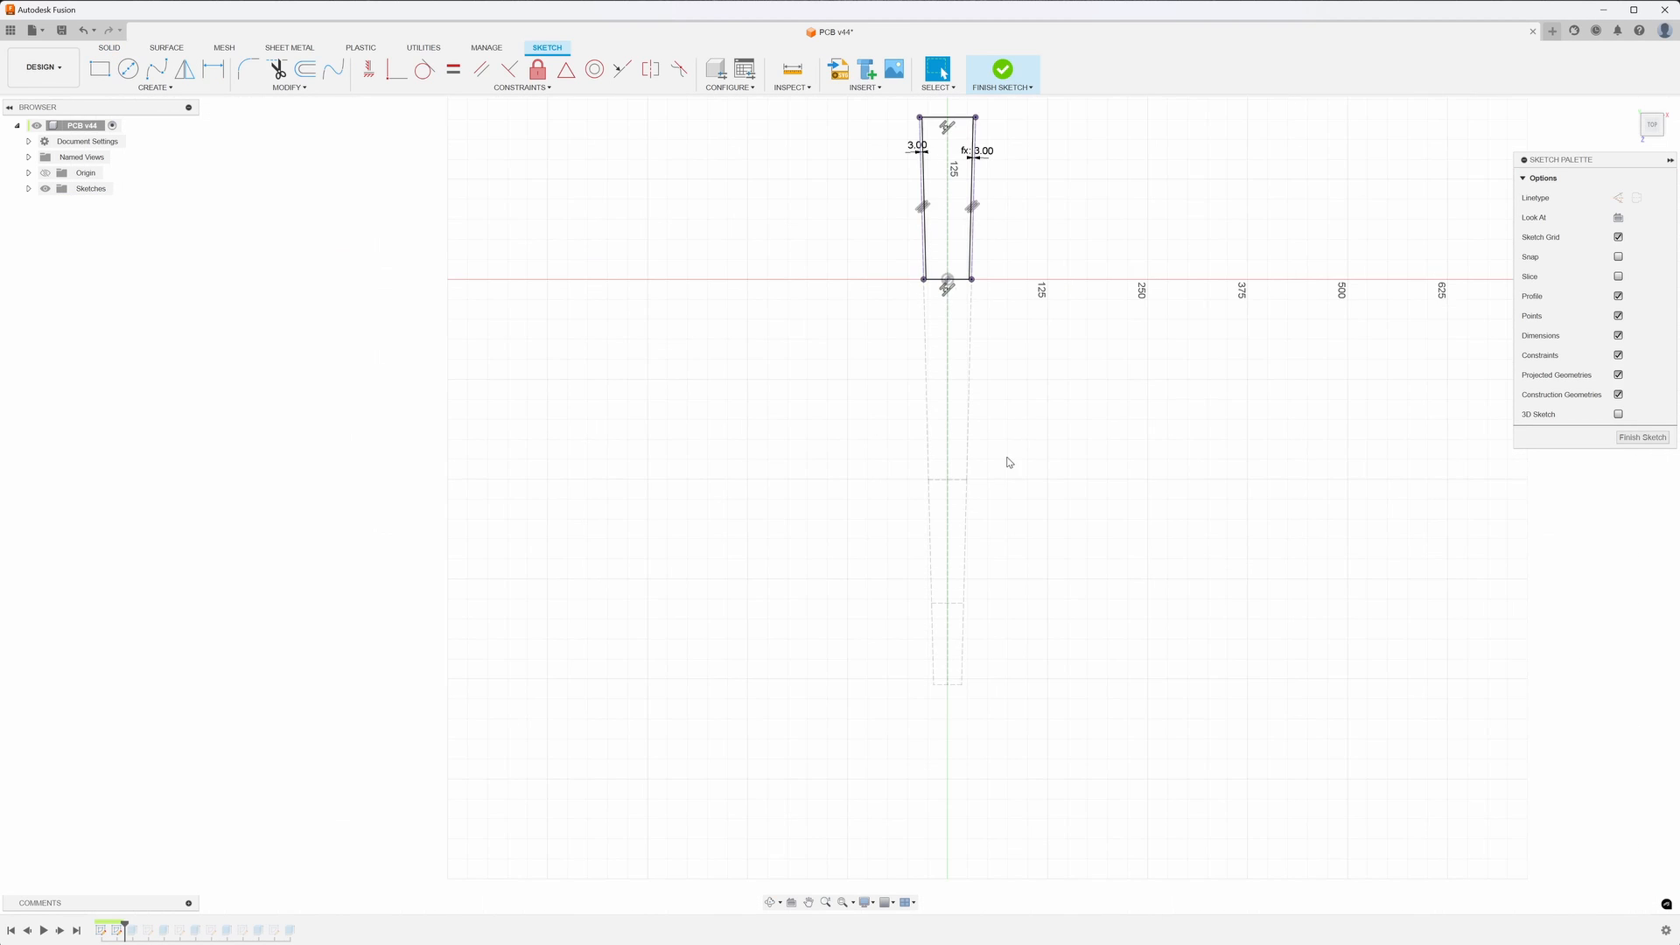
pyautogui.scroll(5, 989, 168)
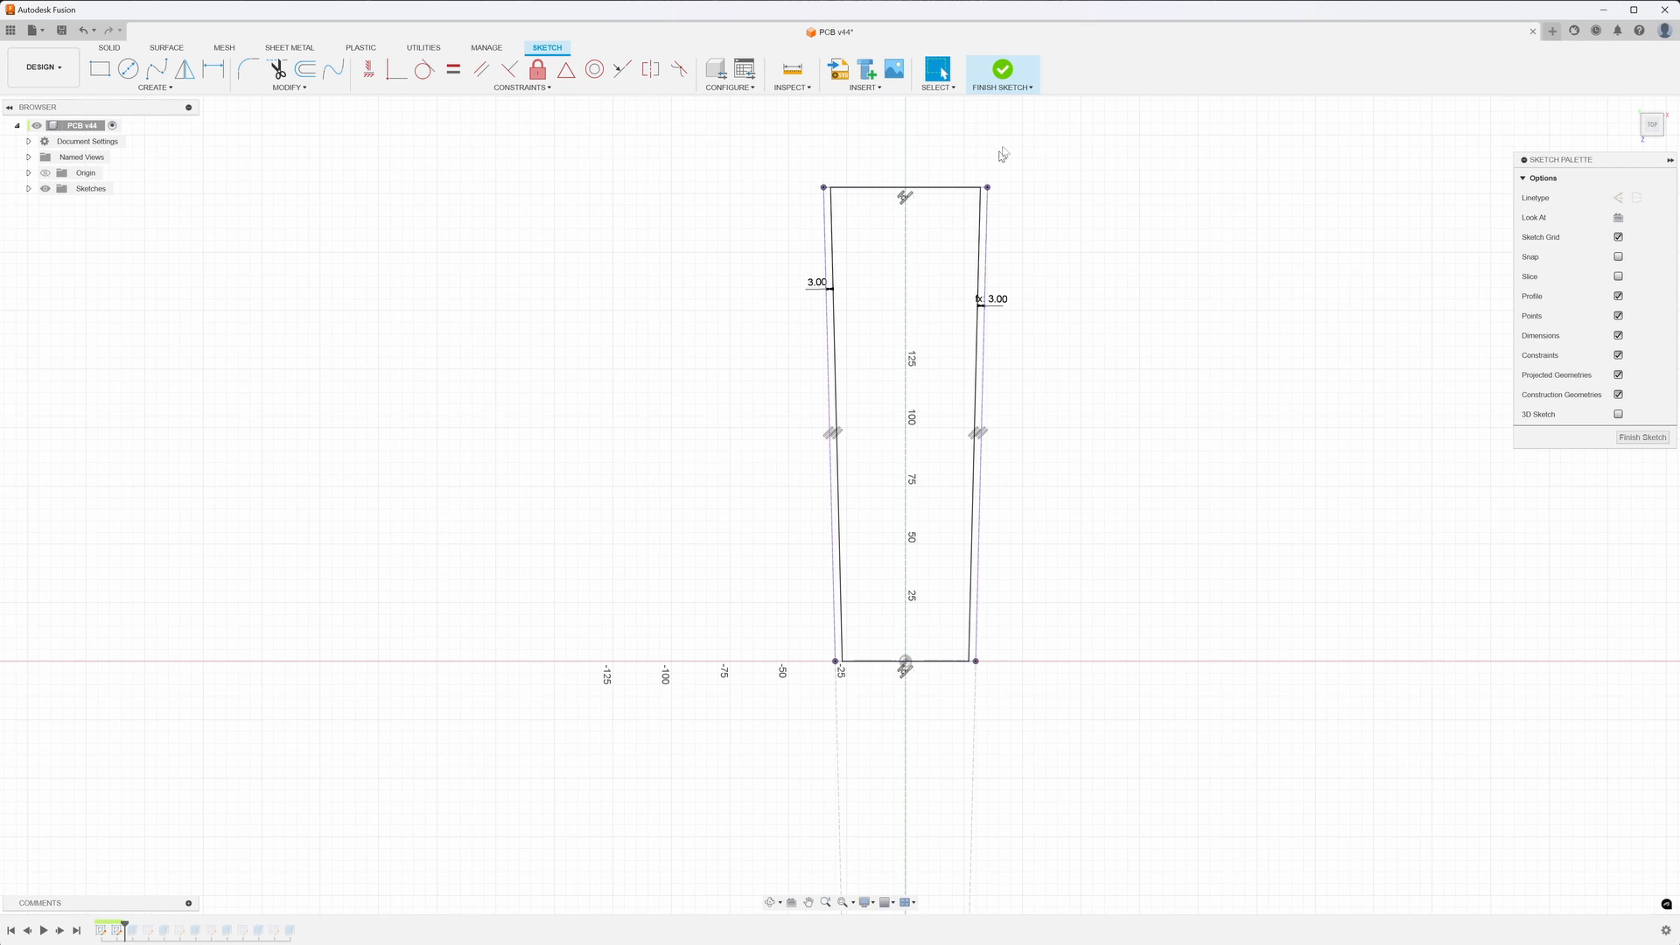
pyautogui.click(1008, 77)
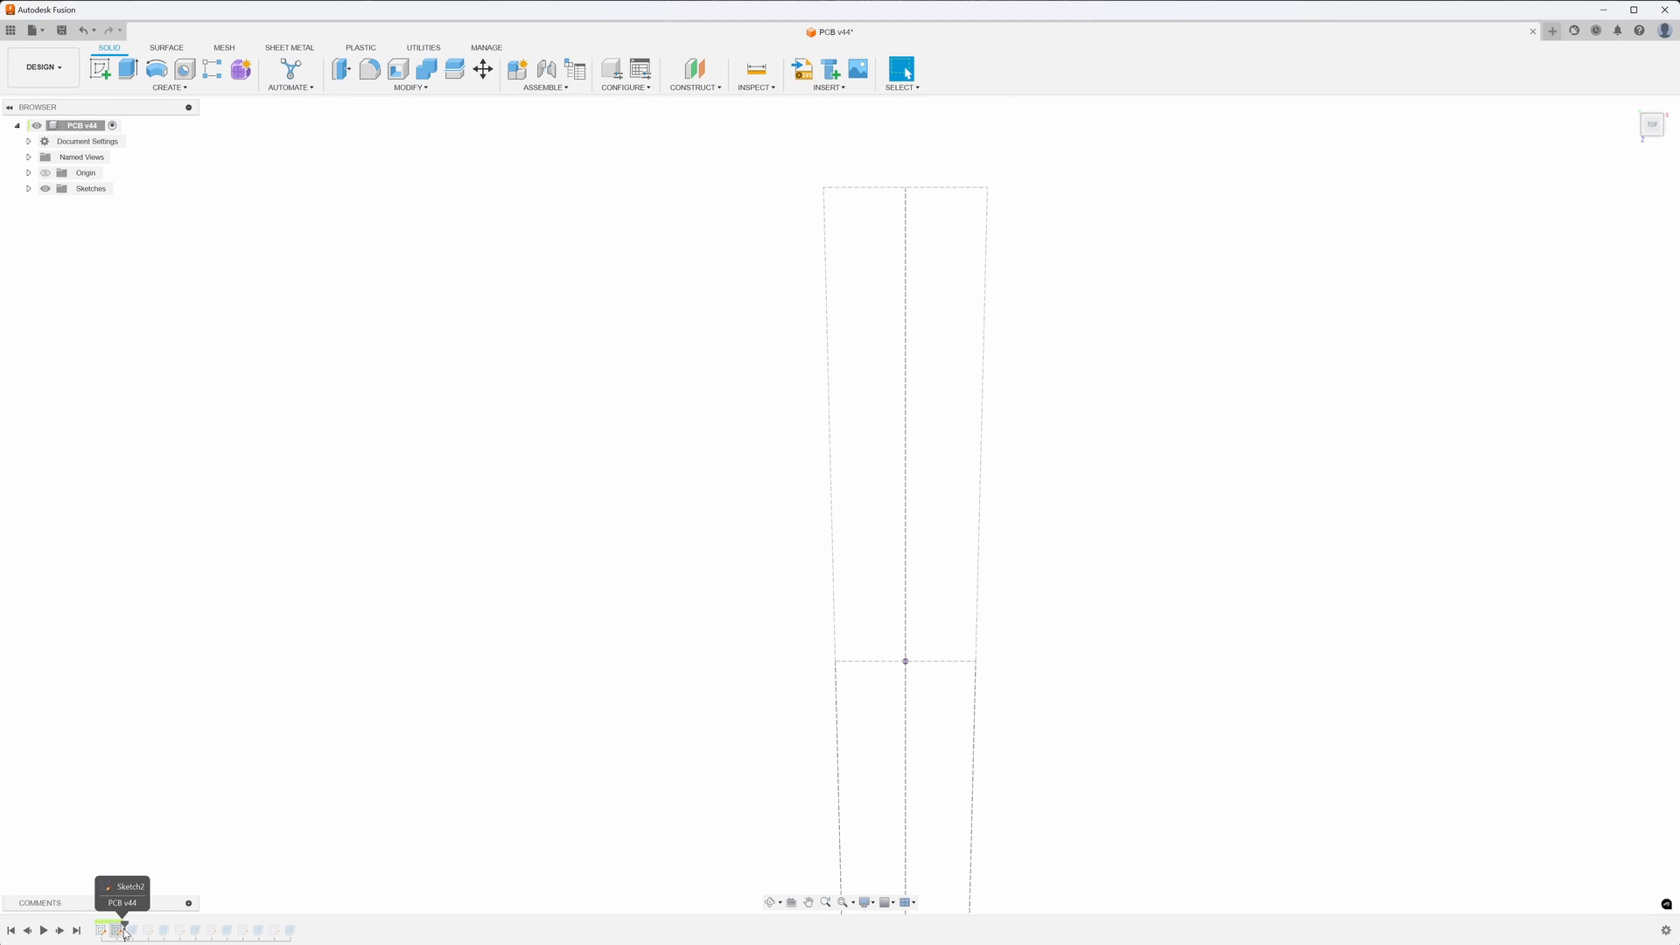
# - Roll the history forward past the board outline's extrusion and review its feature settings in the home view
pyautogui.moveTo(124, 929); pyautogui.dragTo(140, 928)
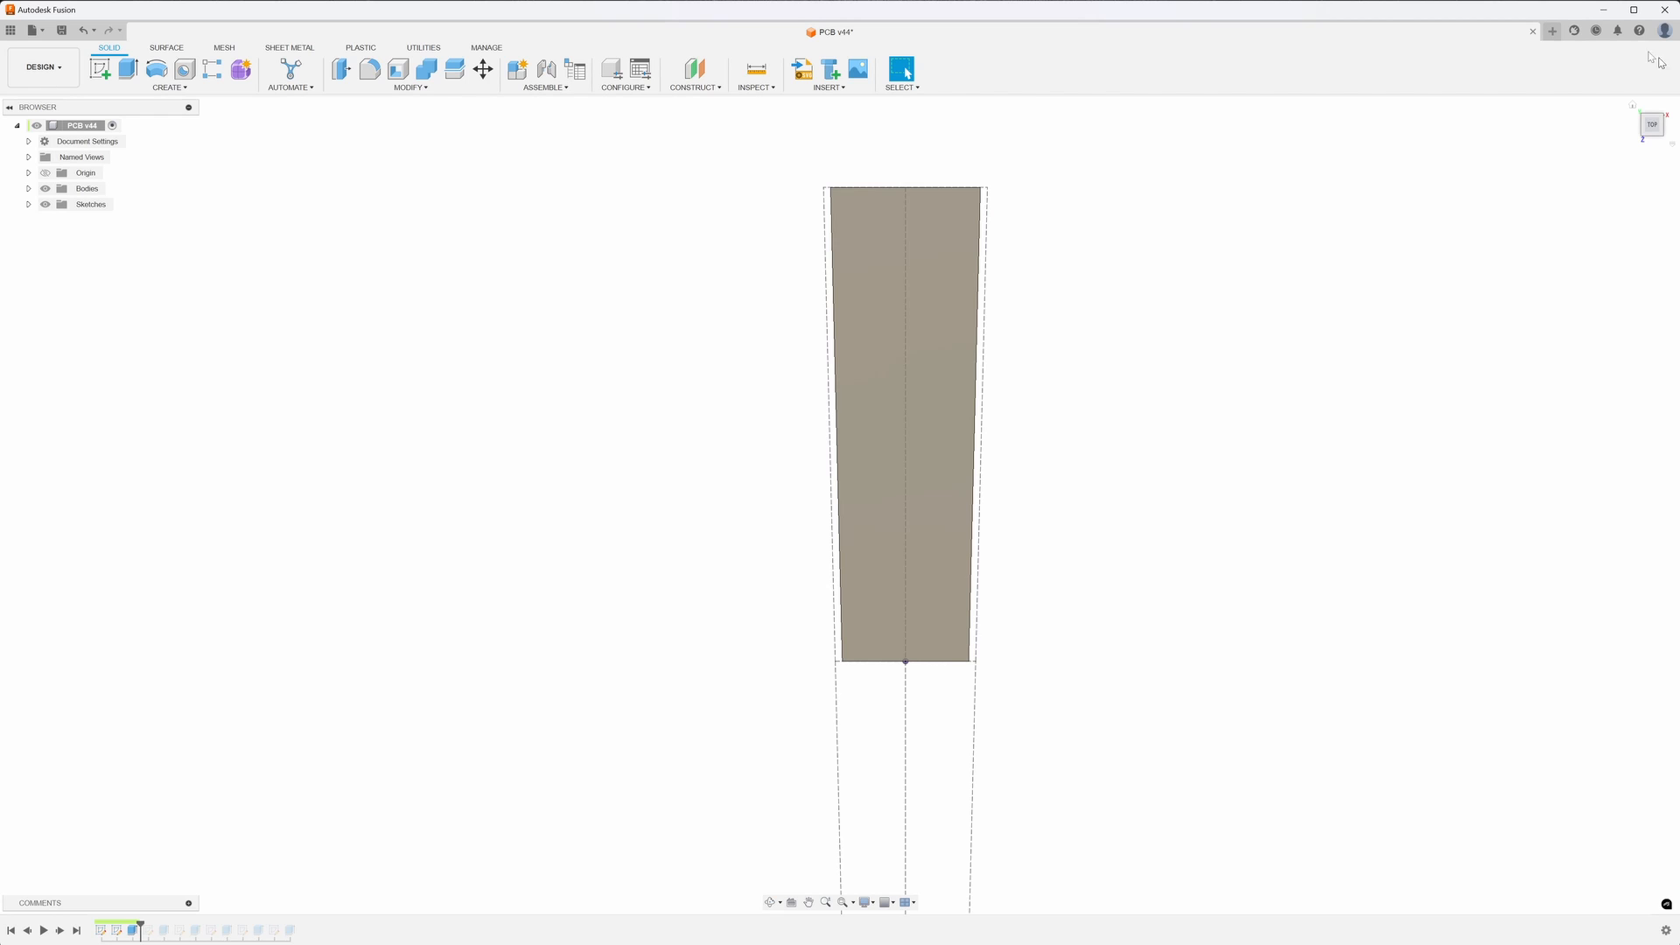
pyautogui.click(1633, 109)
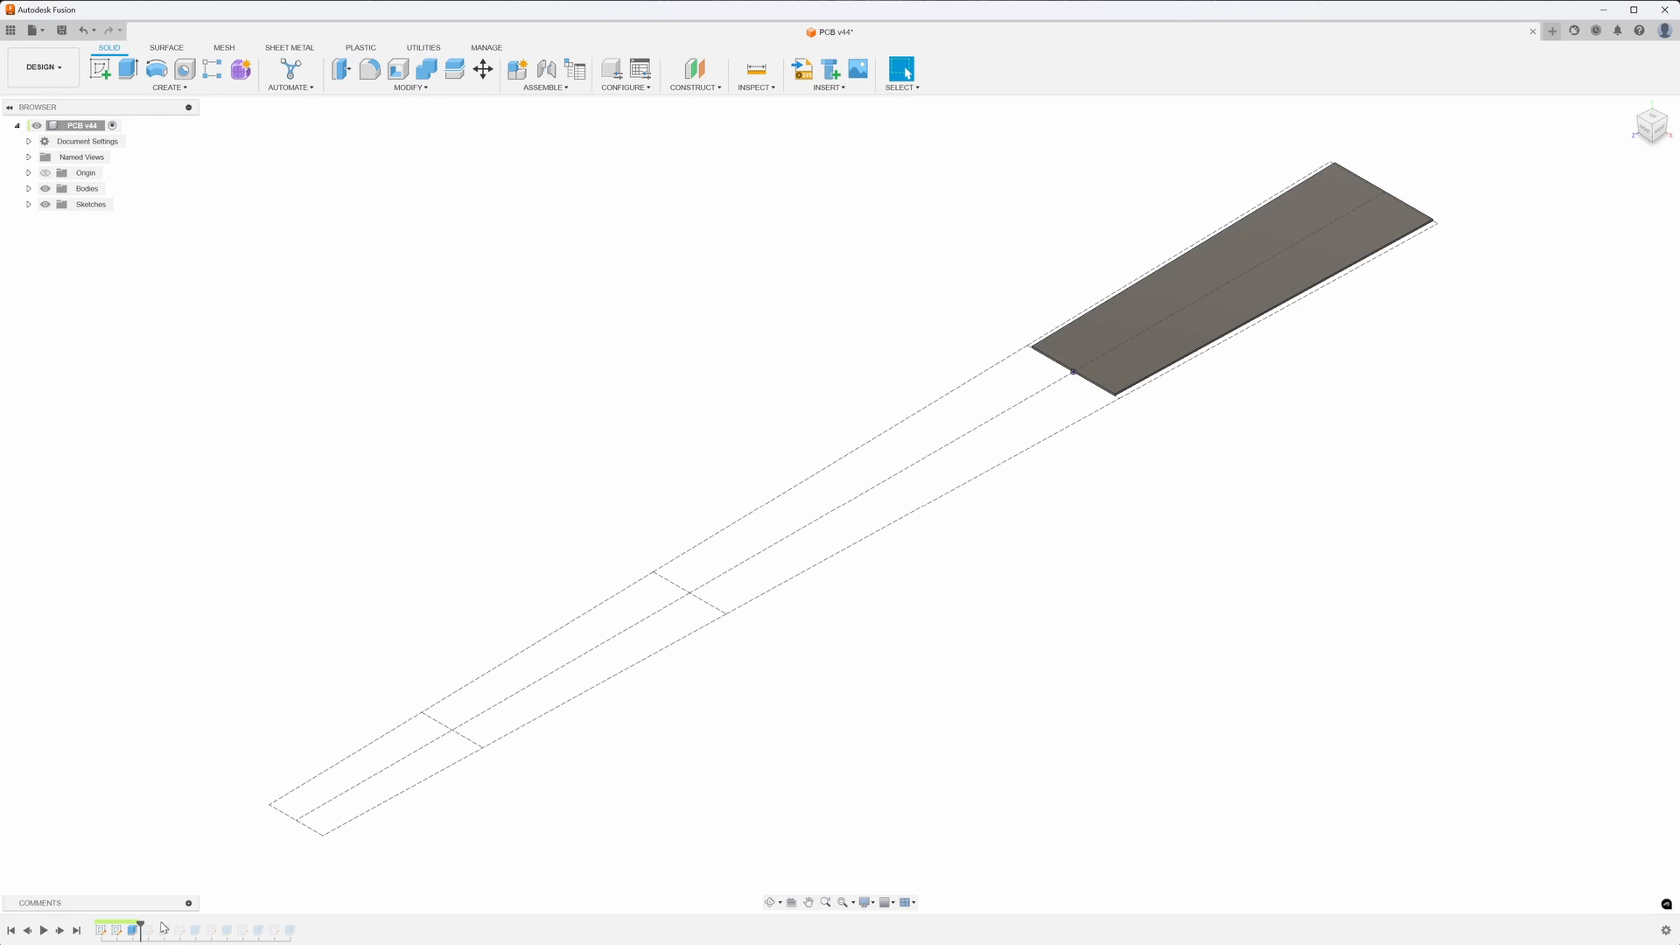
pyautogui.rightClick(133, 929)
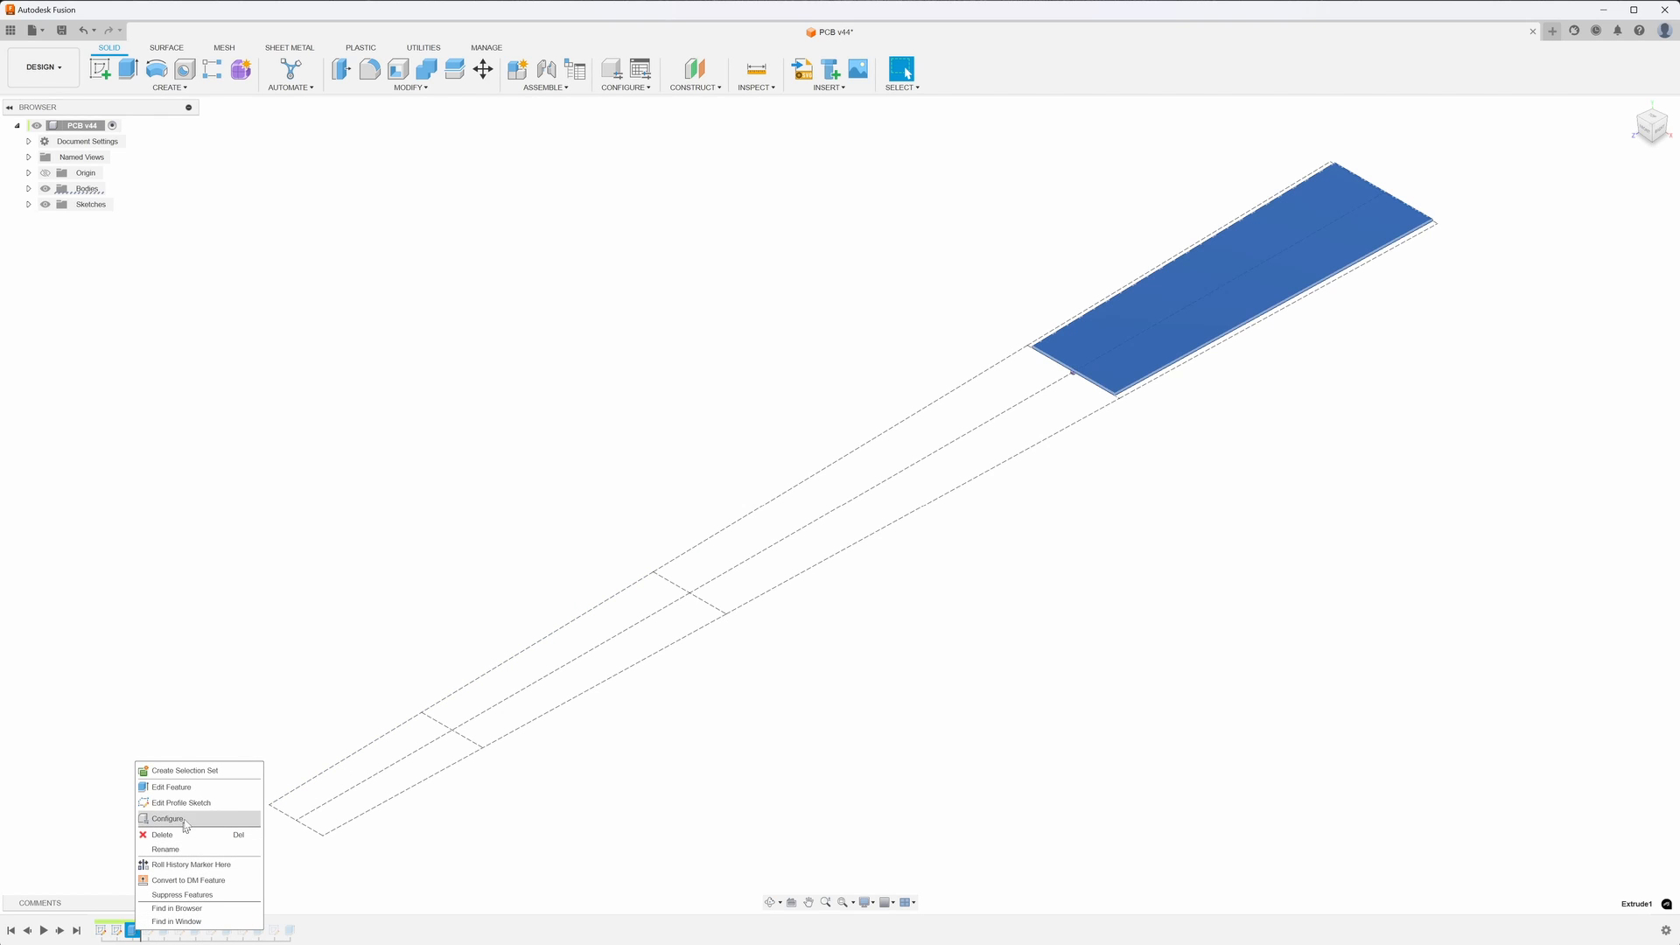
pyautogui.click(195, 791)
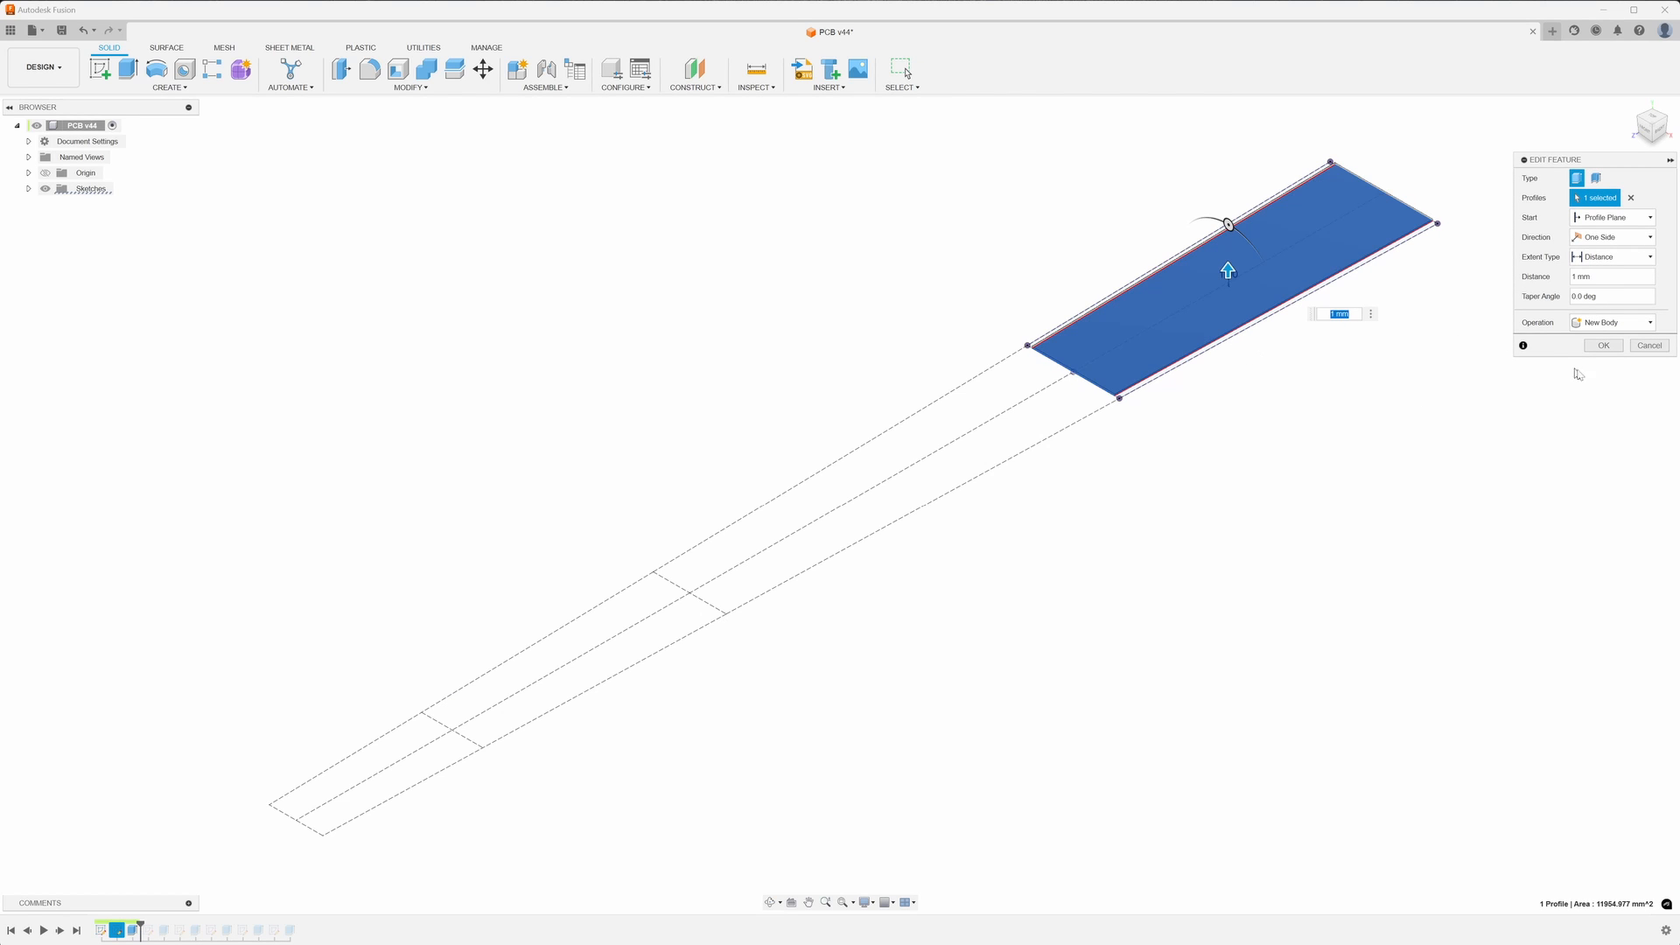
pyautogui.click(1602, 345)
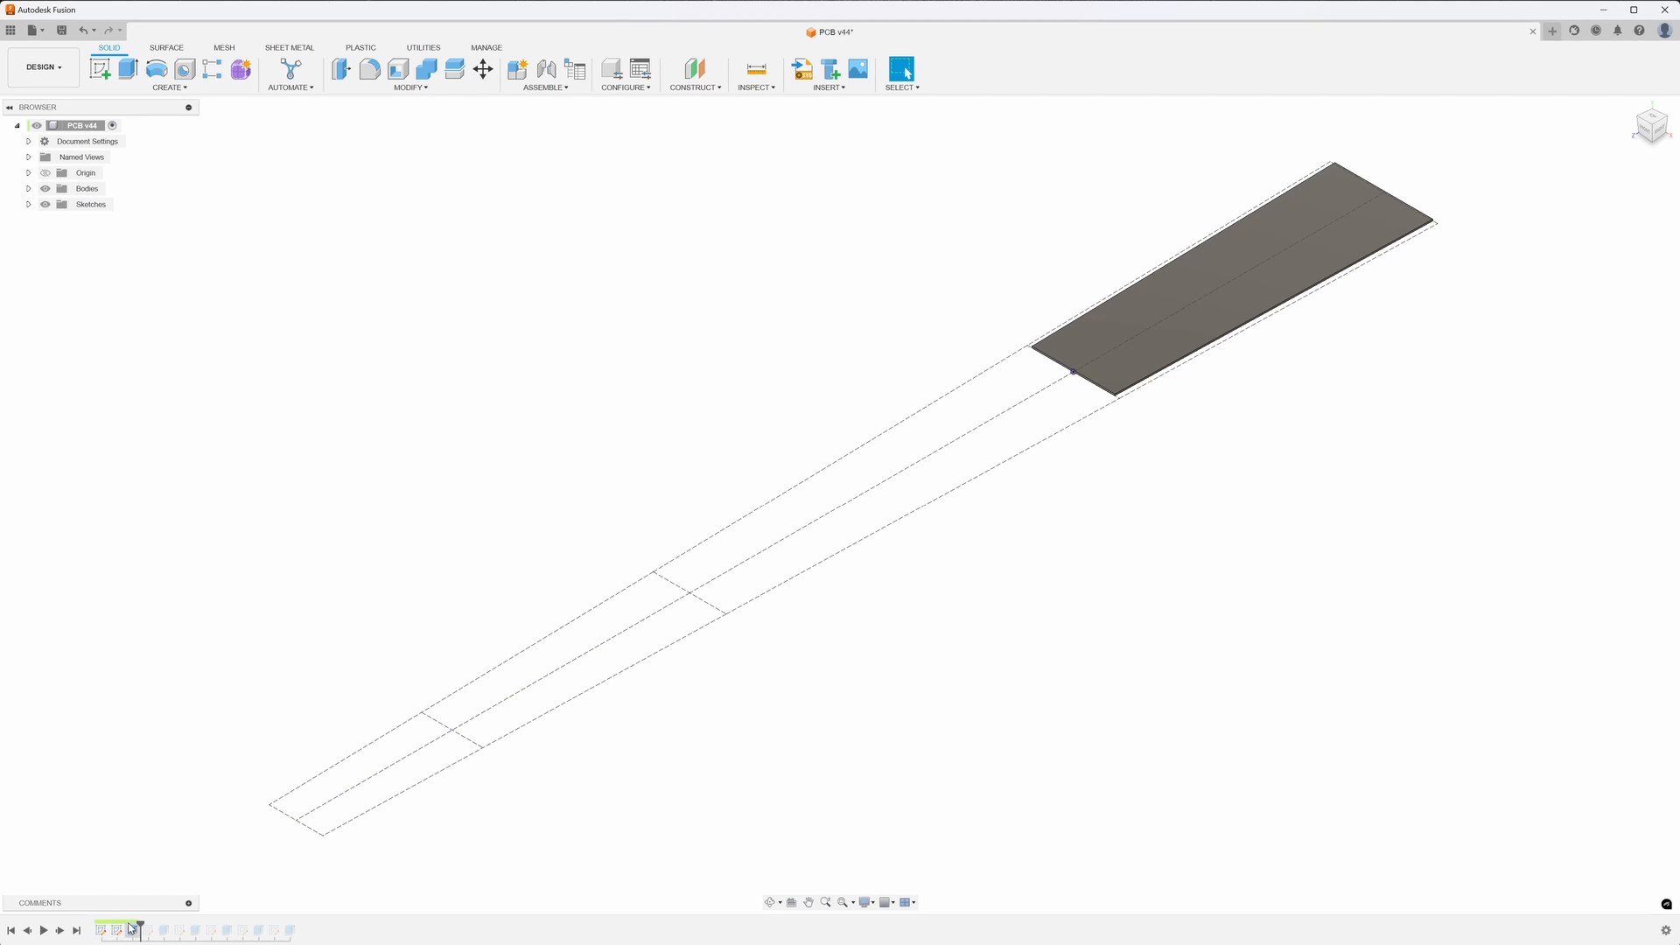
# - Roll the history forward past the circuit trace sketch and open it to examine its pads, traces and dimensions, and finish the sketch
pyautogui.moveTo(141, 924); pyautogui.dragTo(155, 926)
pyautogui.rightClick(150, 933)
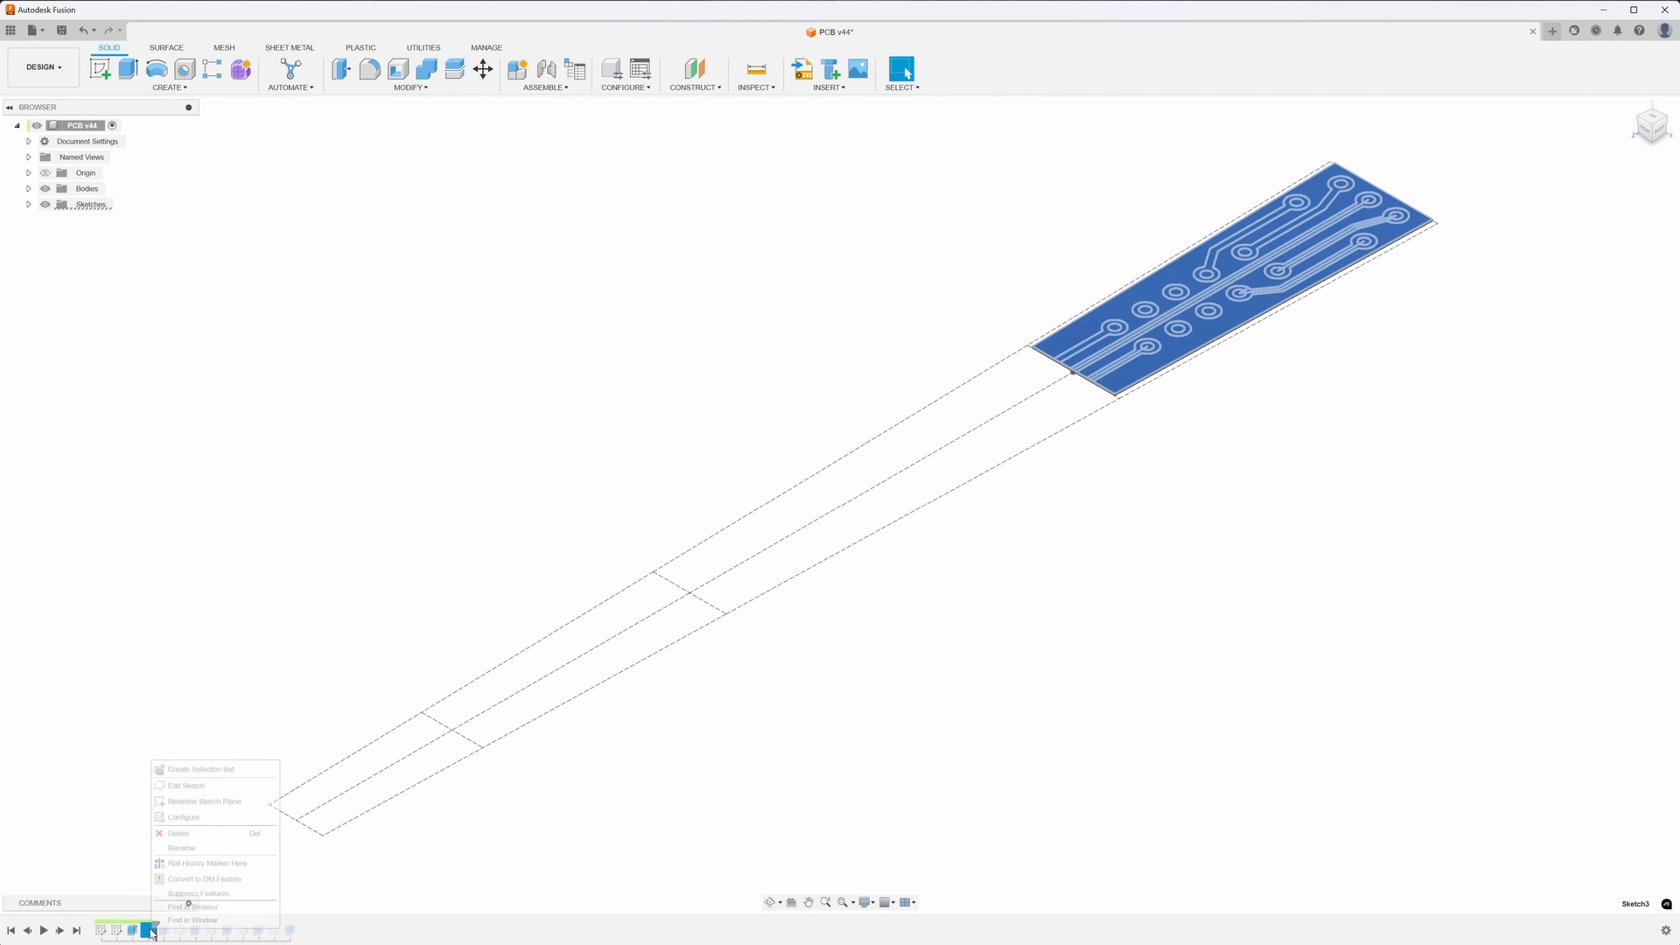
pyautogui.click(185, 786)
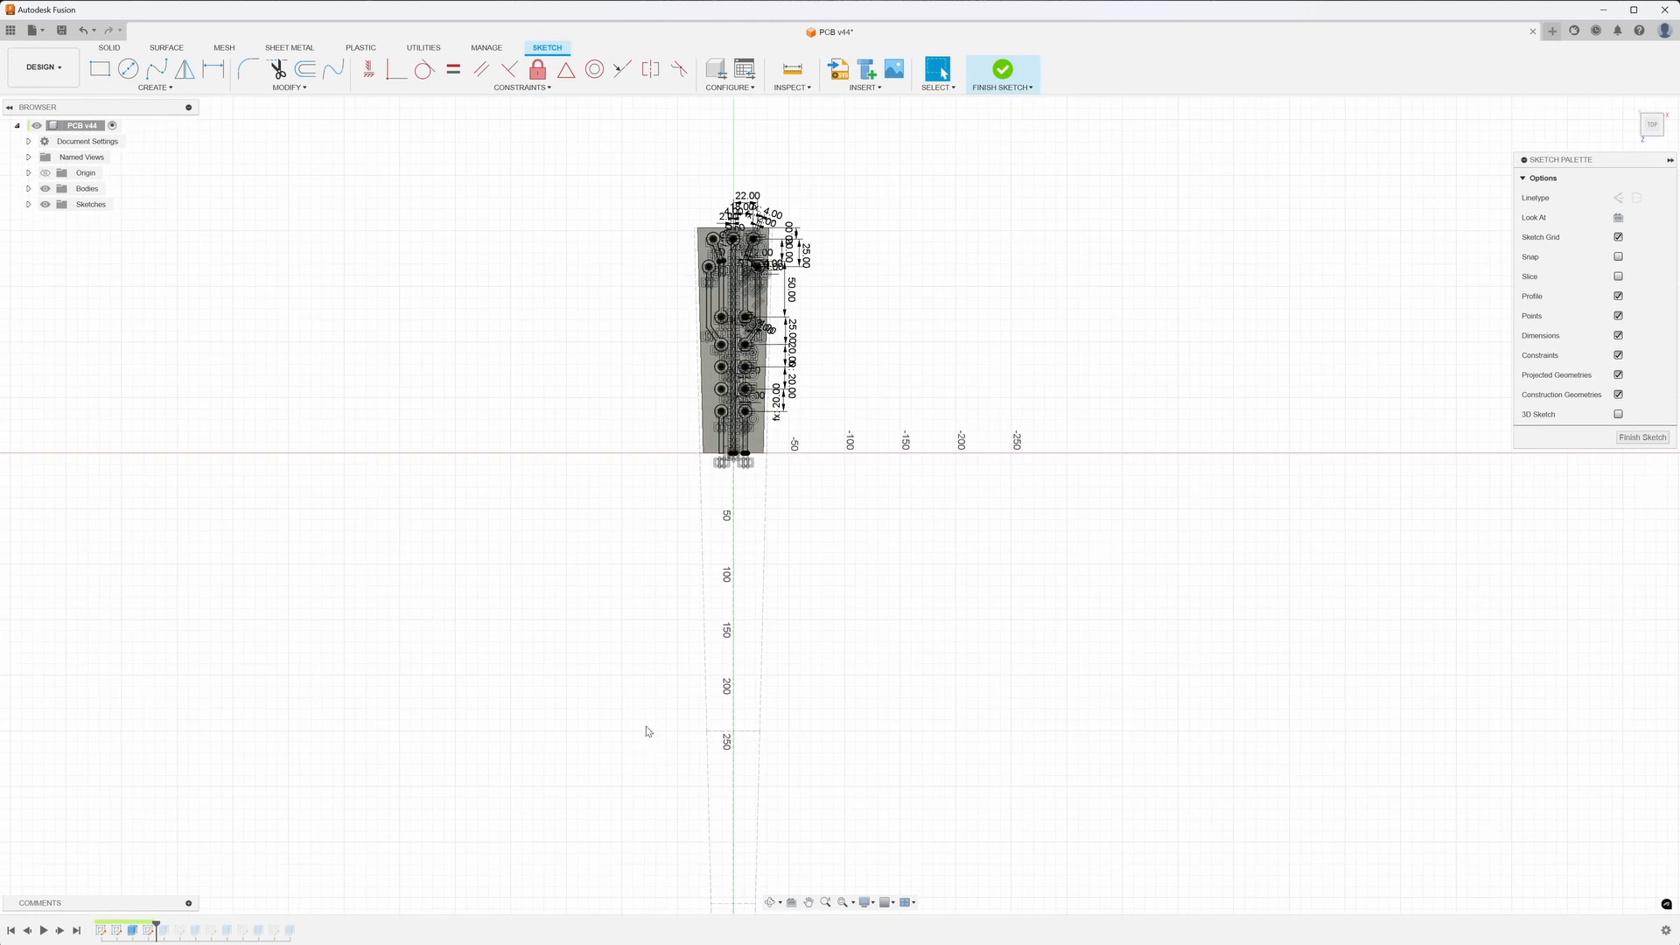
pyautogui.scroll(5, 645, 476)
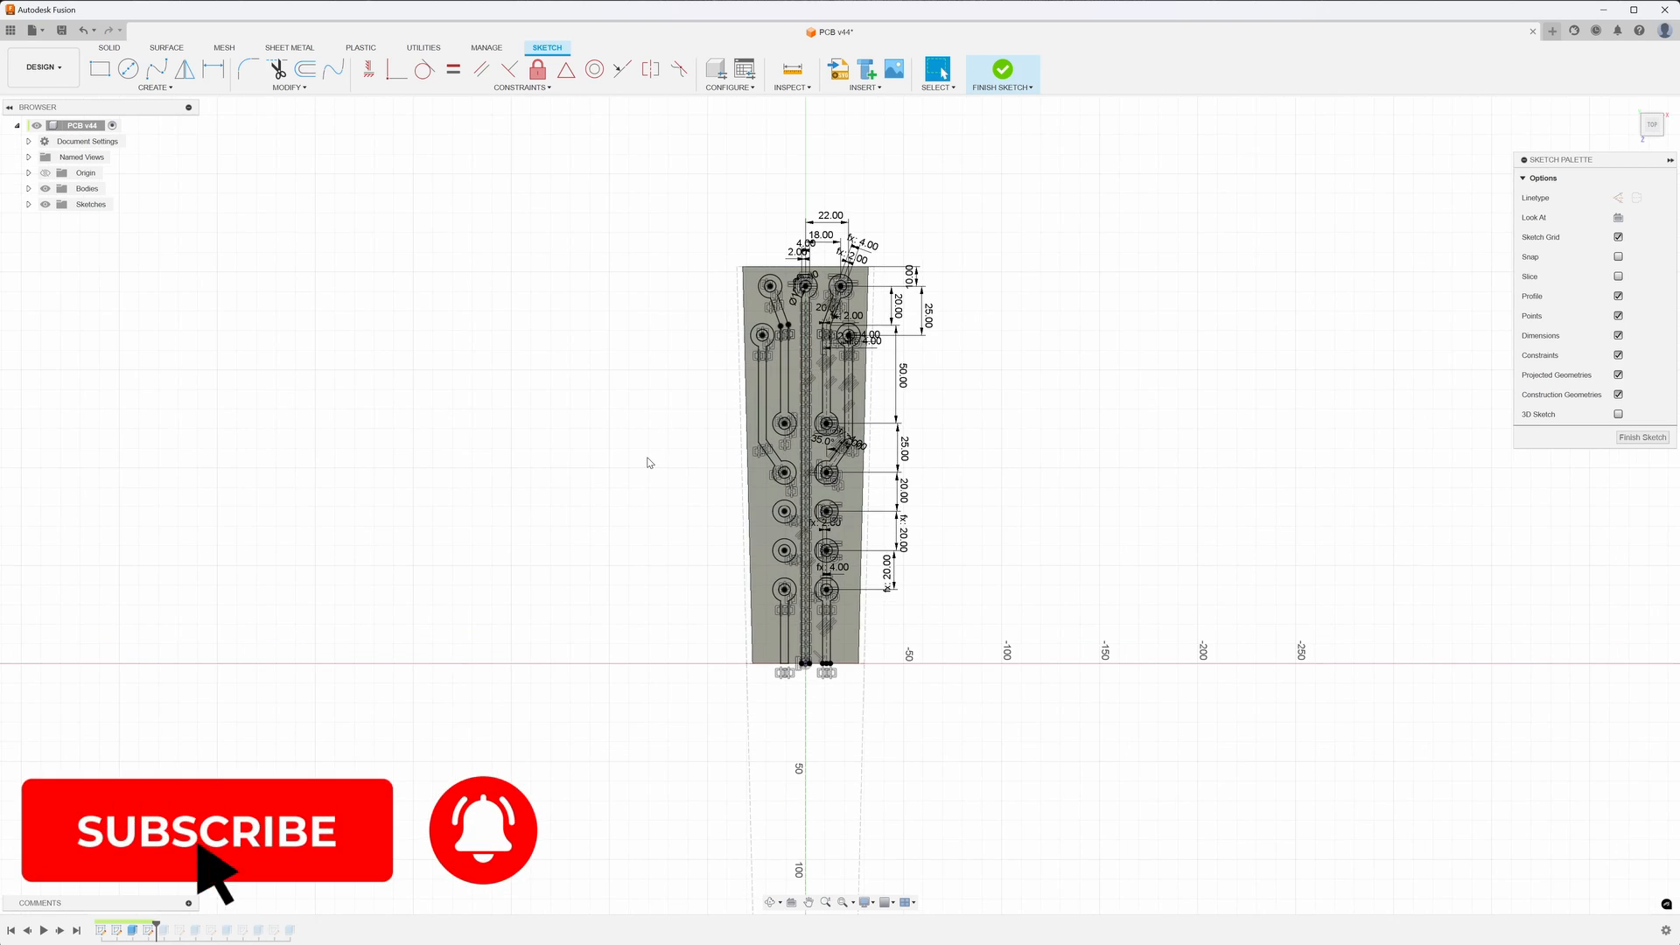
pyautogui.scroll(1, 648, 462)
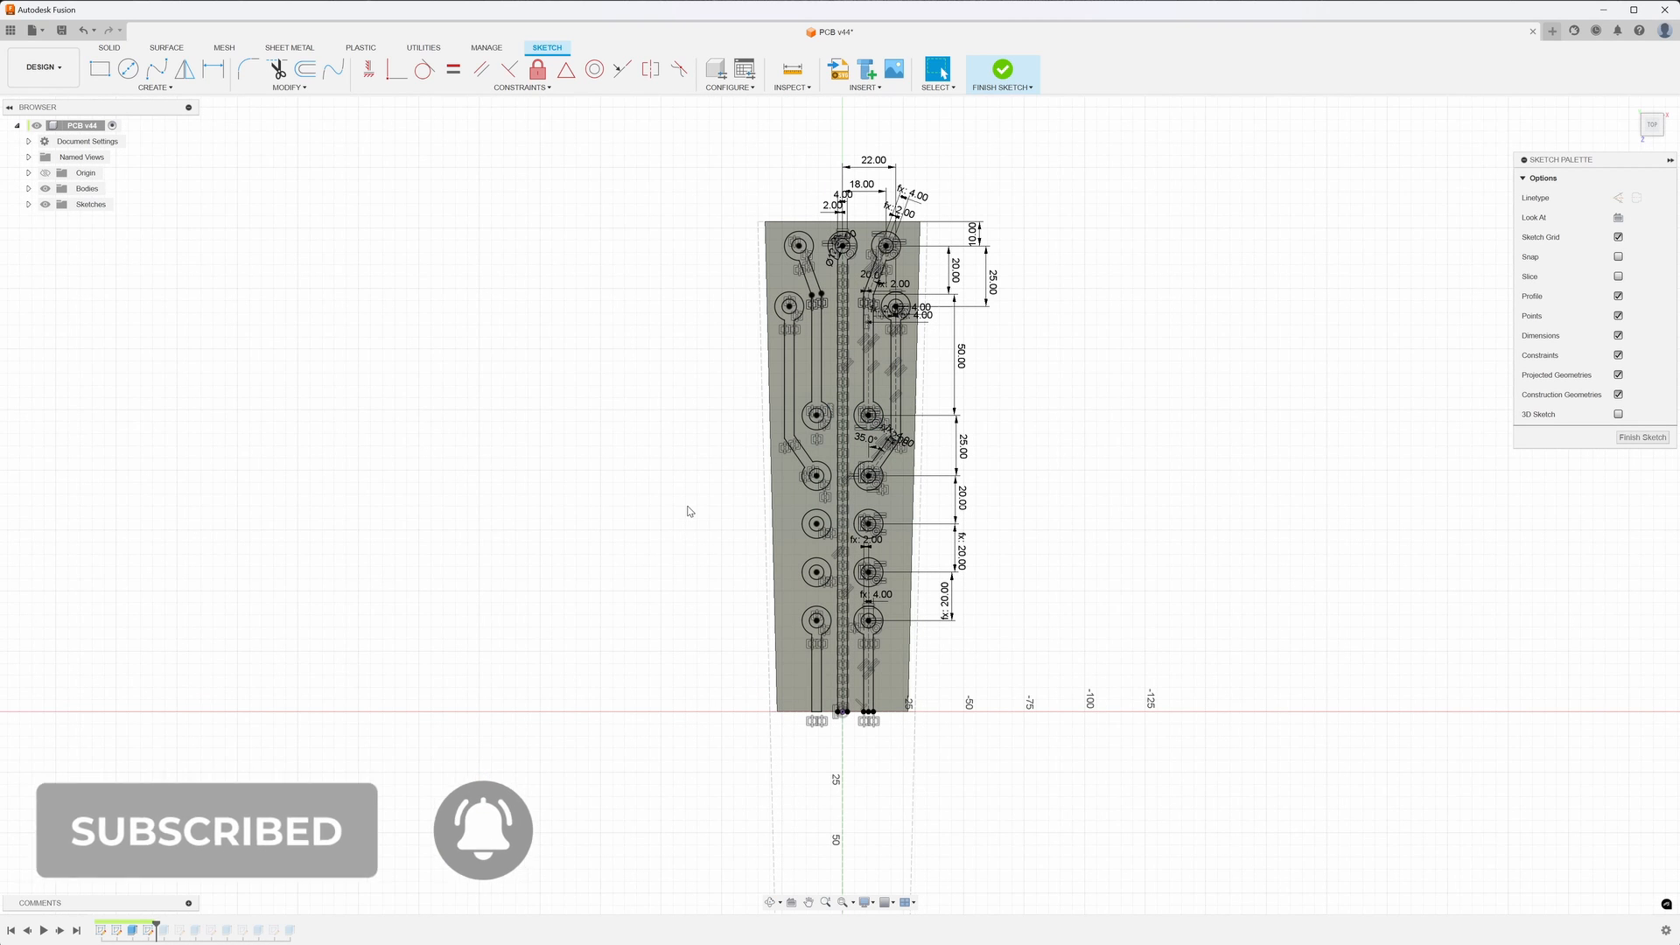
pyautogui.scroll(1, 687, 512)
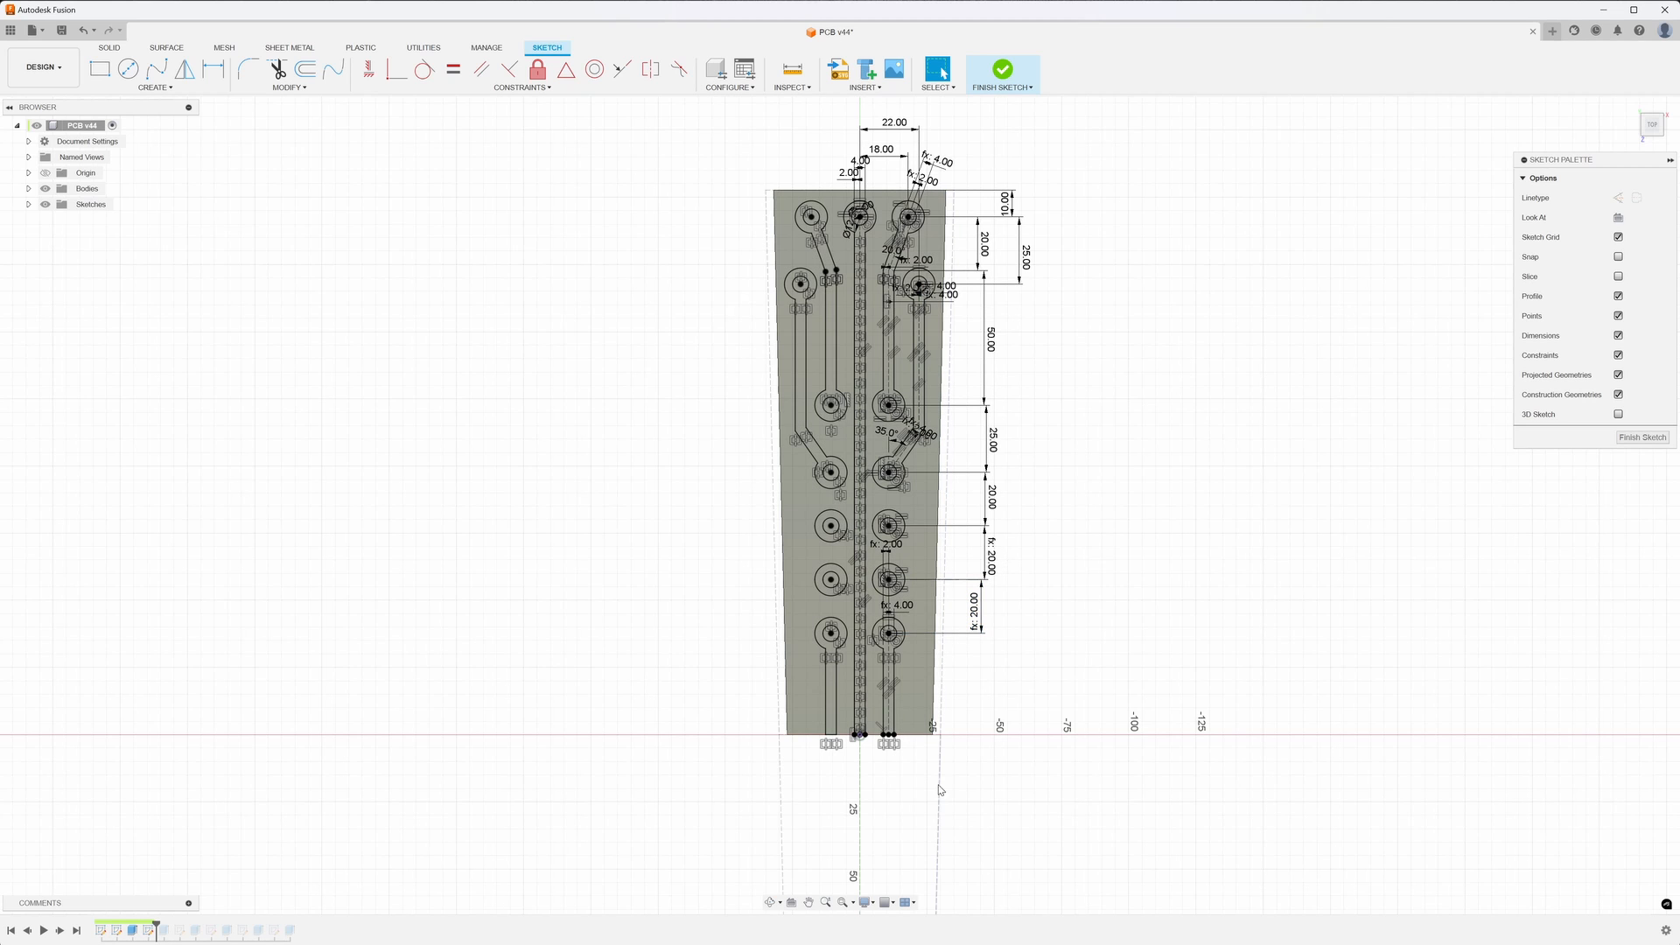
pyautogui.scroll(-3, 997, 805)
pyautogui.moveTo(998, 805)
pyautogui.mouseDown(button='middle')
pyautogui.moveTo(953, 498)
pyautogui.moveTo(925, 597)
pyautogui.mouseUp(button='middle')
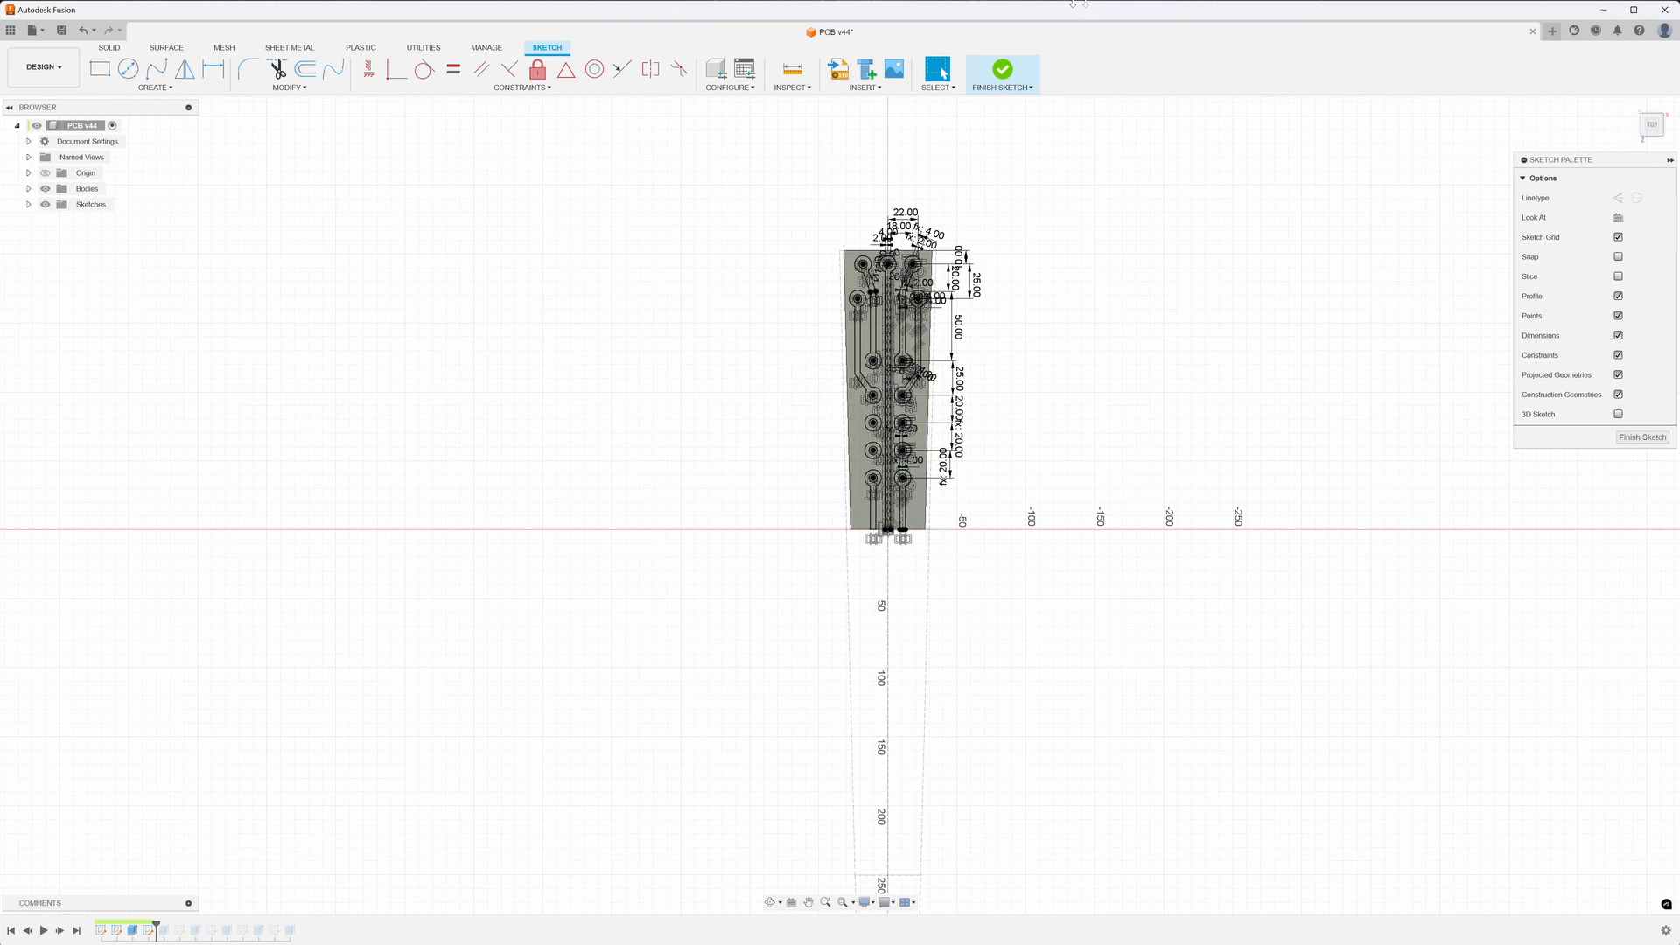
pyautogui.click(1003, 70)
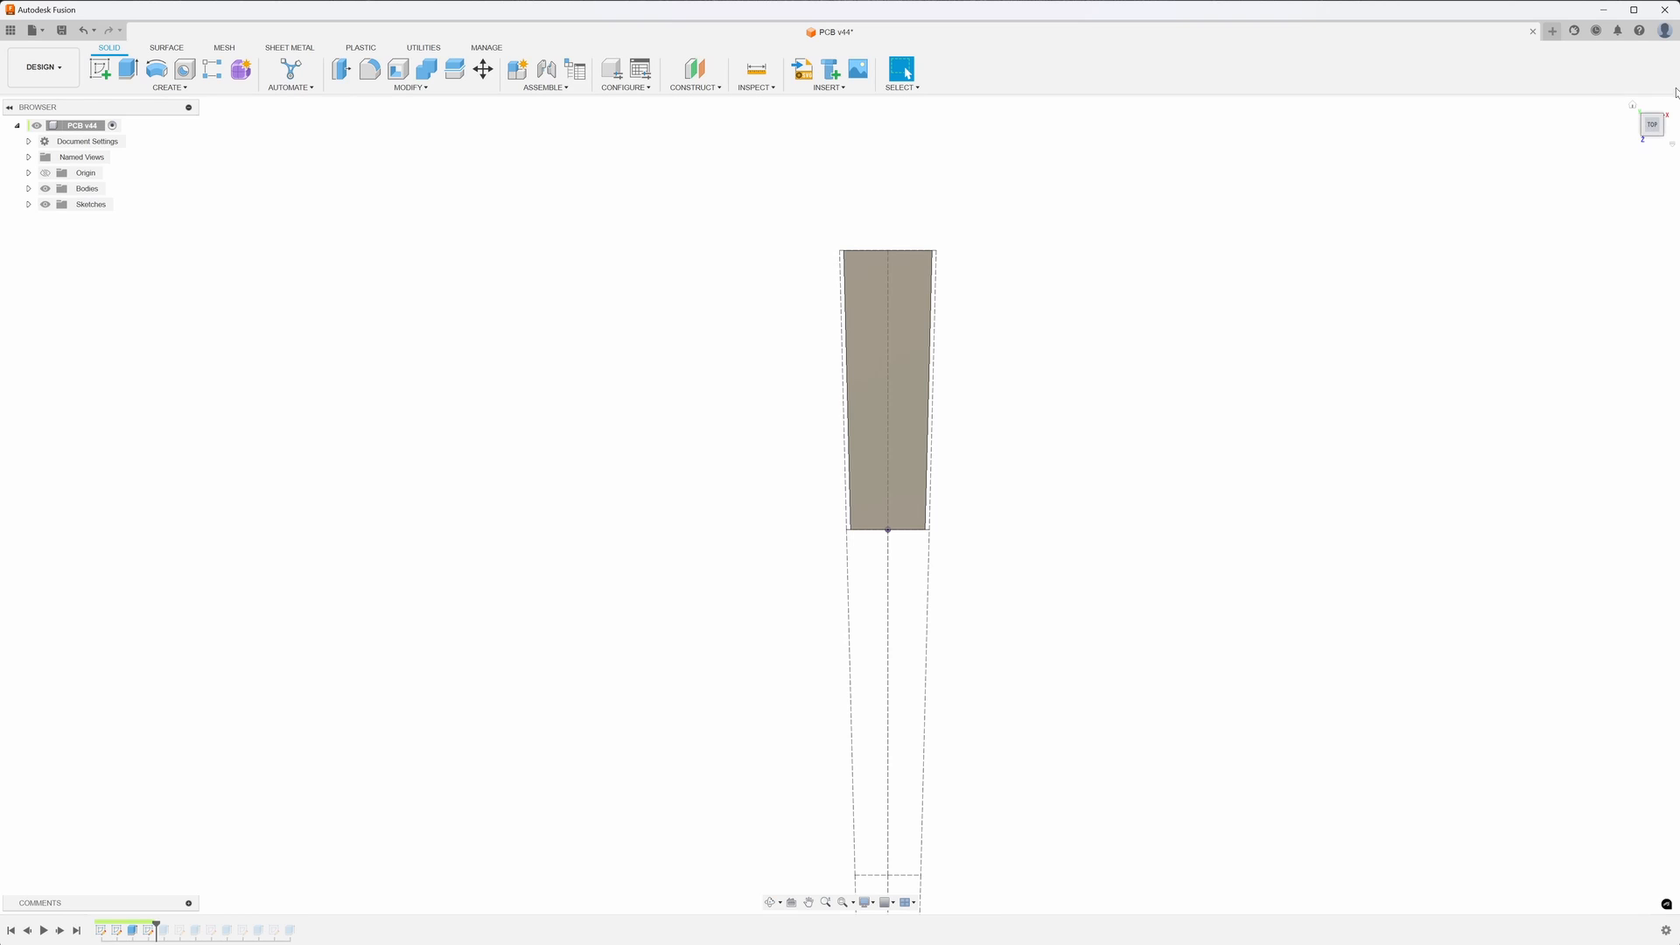
# - Return to the home view and roll the history forward past the extrusion of the circuit traces
pyautogui.moveTo(1631, 117)
pyautogui.click(1632, 107)
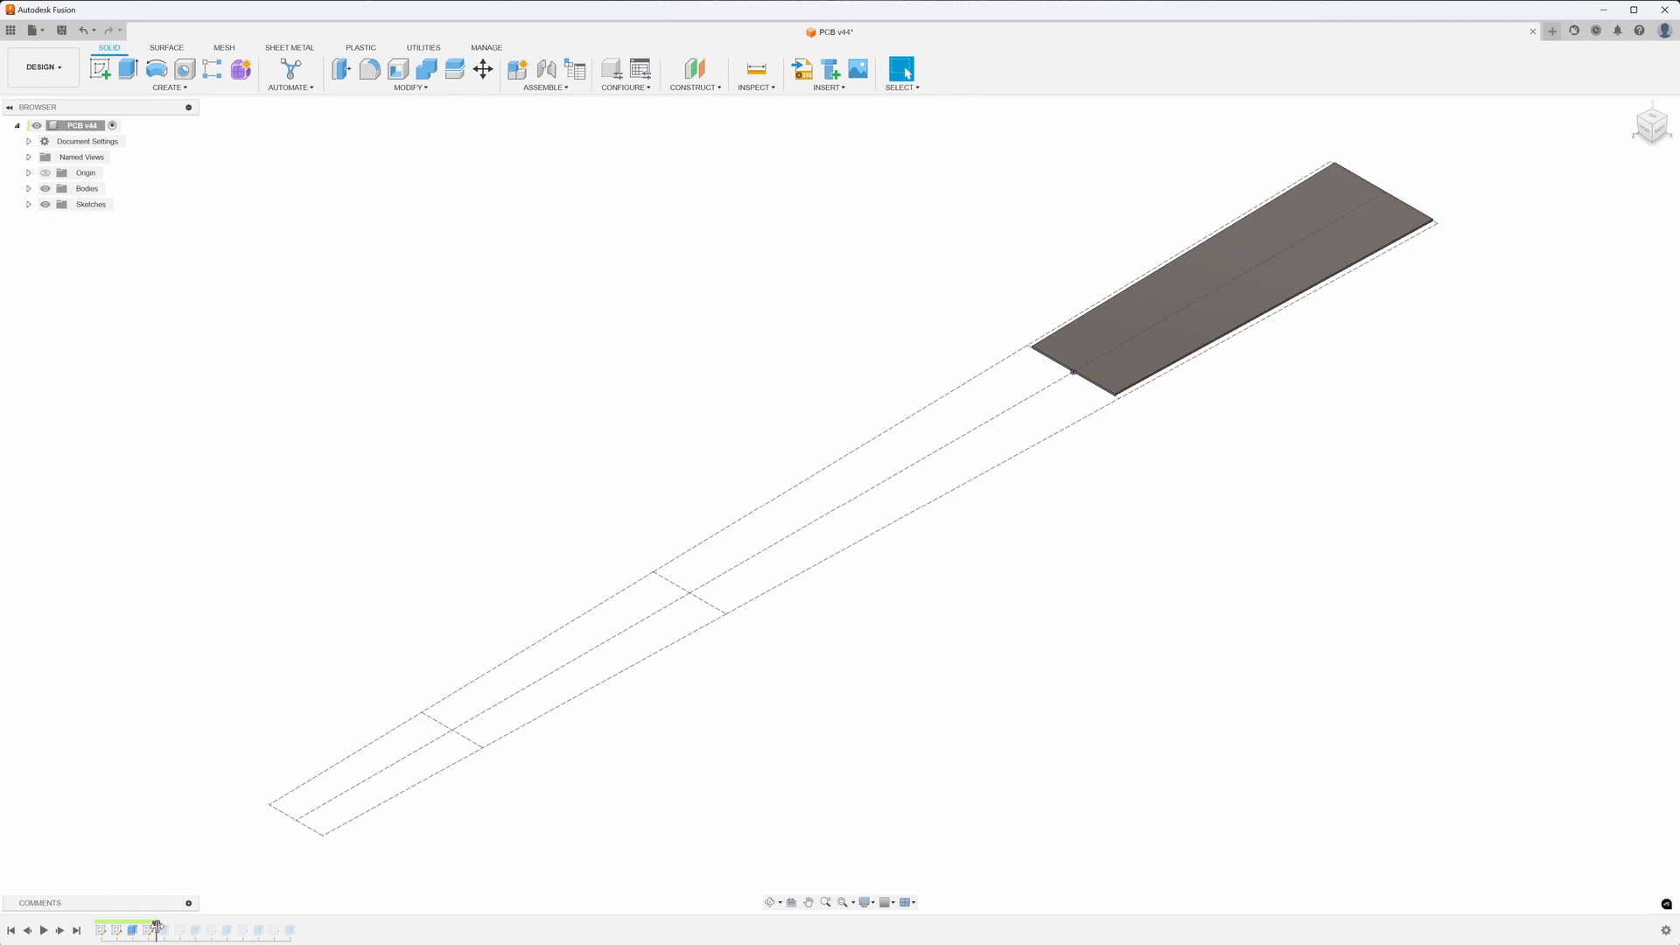
pyautogui.click(151, 931)
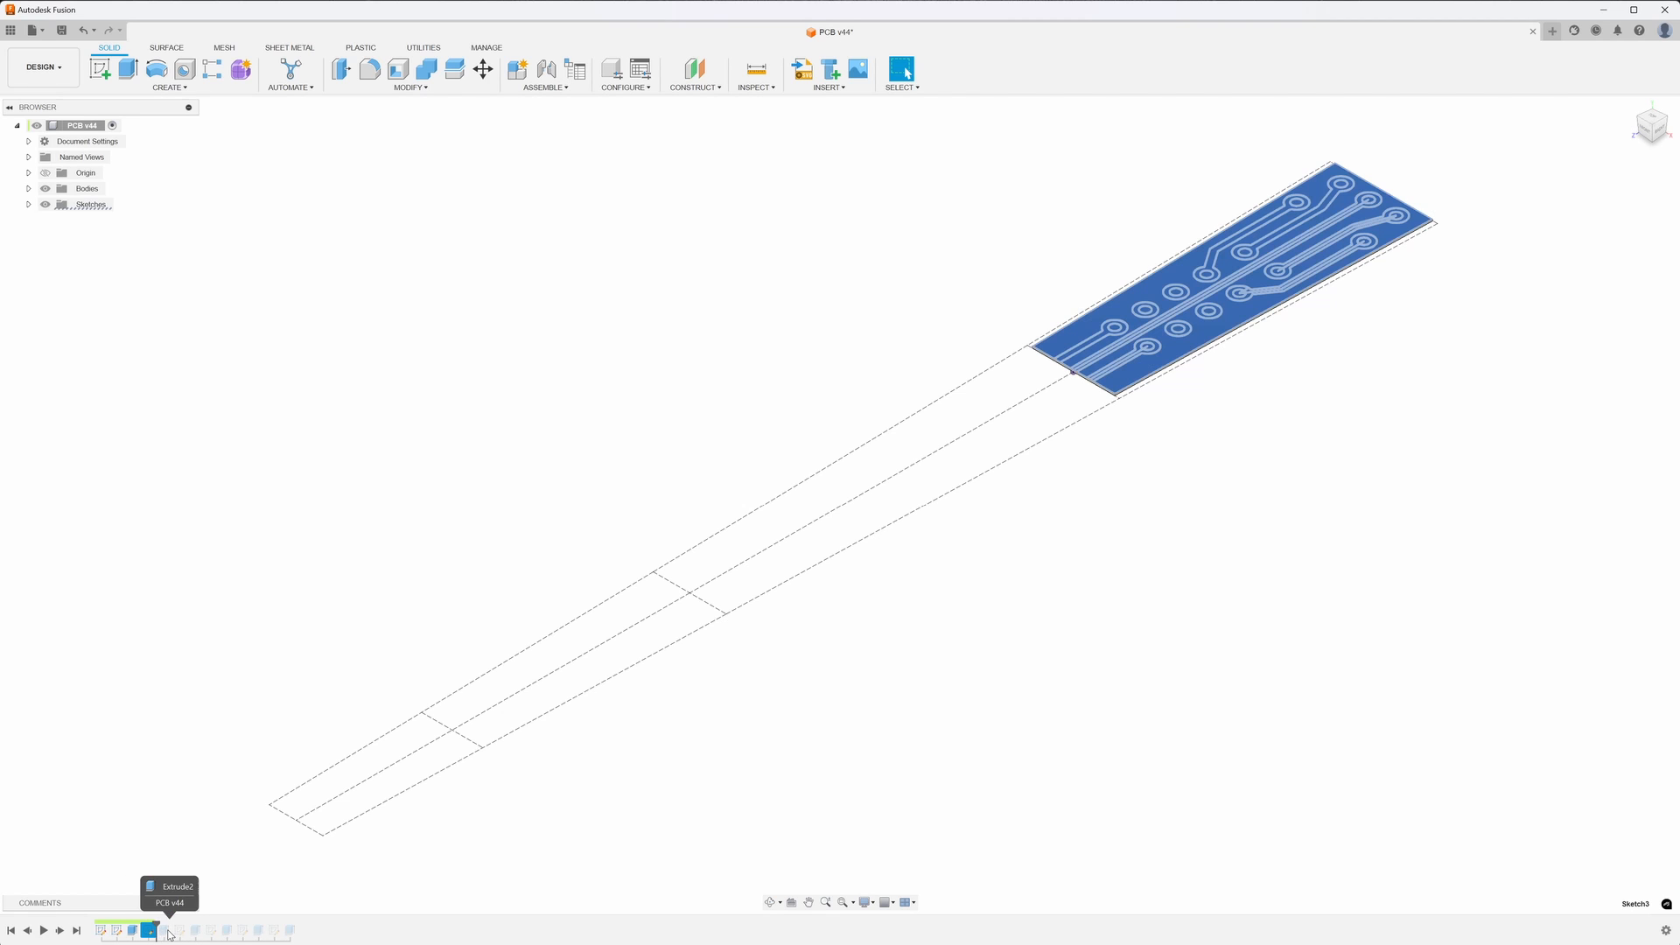
pyautogui.press('Escape')
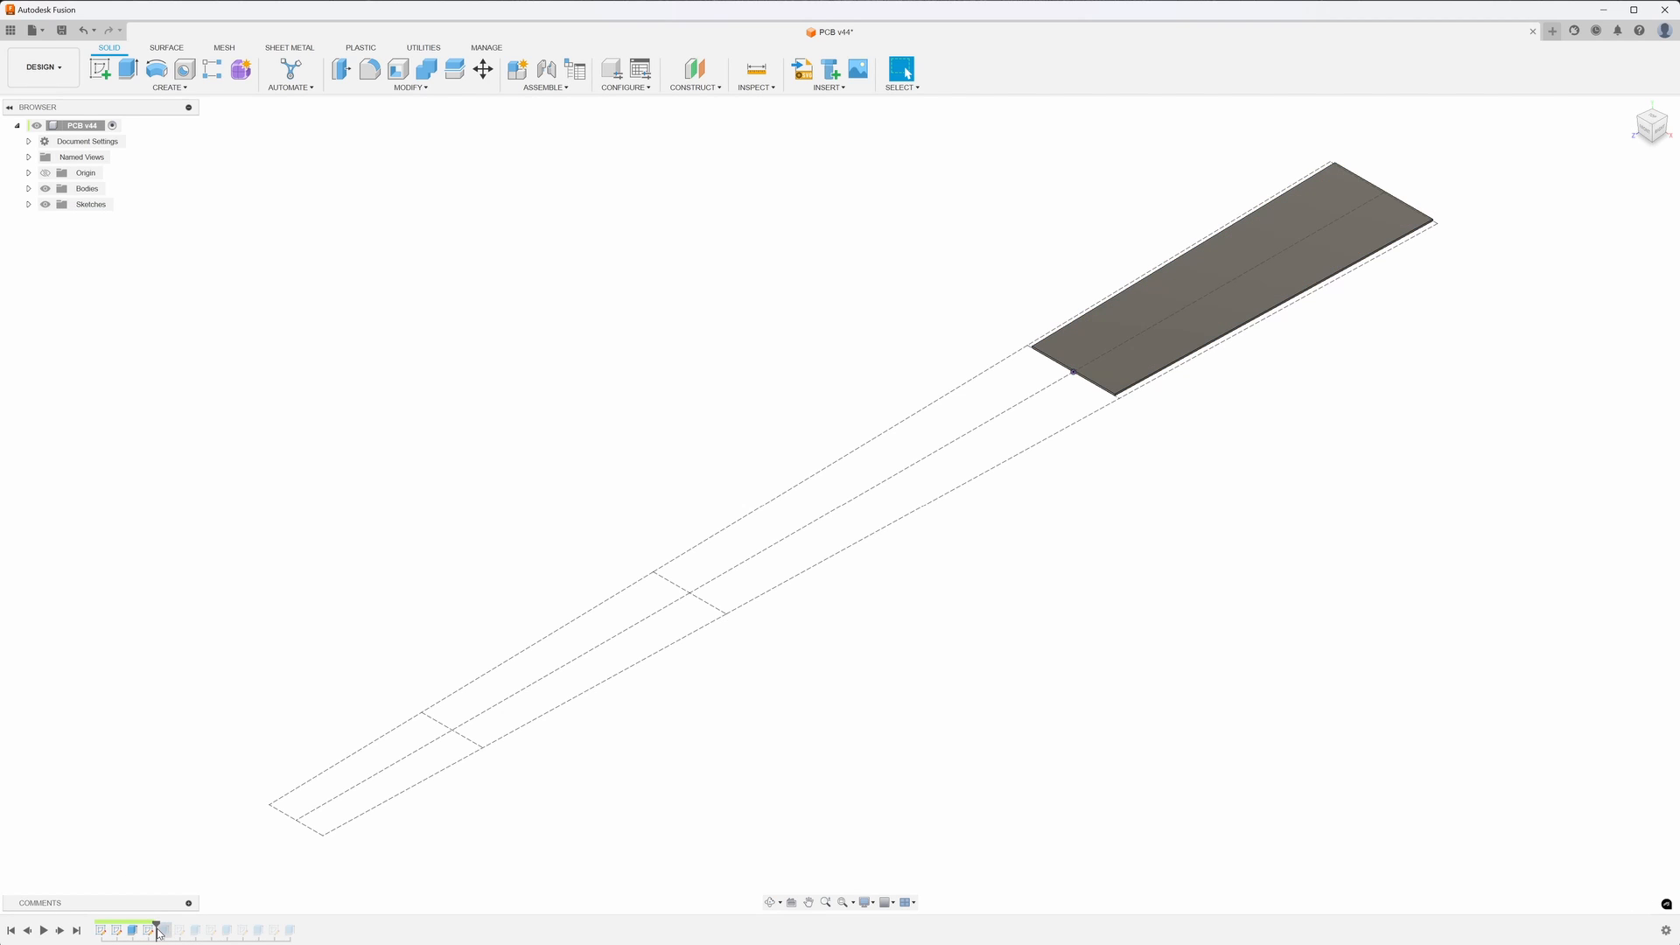
pyautogui.moveTo(158, 933); pyautogui.dragTo(172, 930)
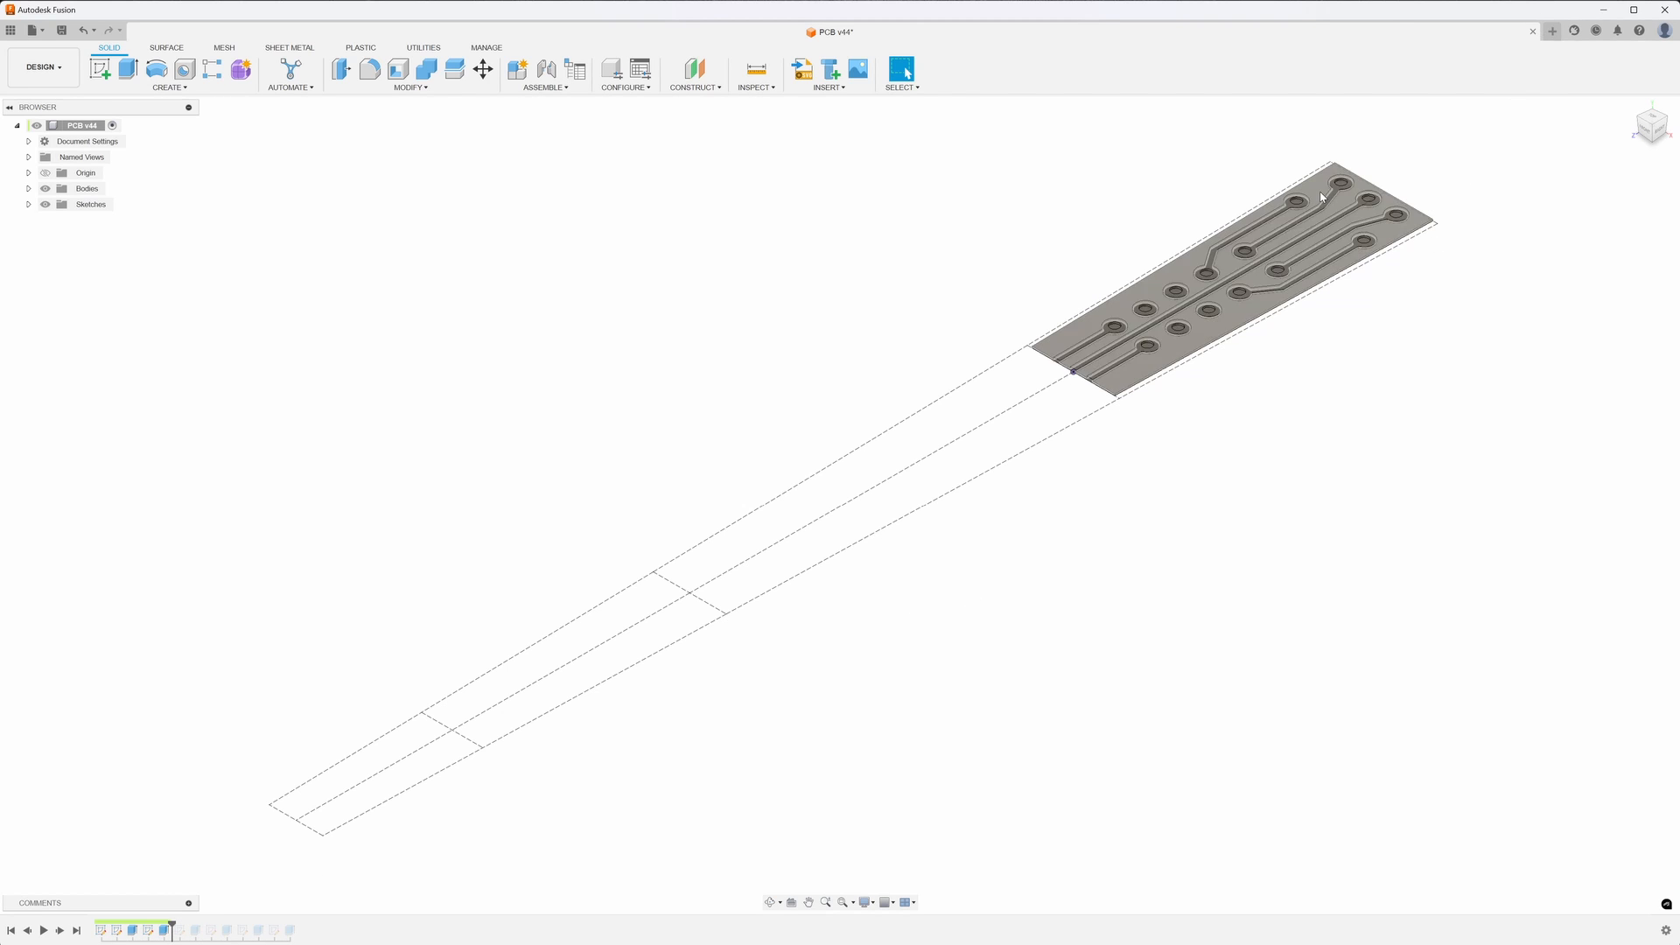
# - Open the circuit trace extrusion's feature settings to review its profiles, distance and operation, and close them without changes
pyautogui.rightClick(163, 930)
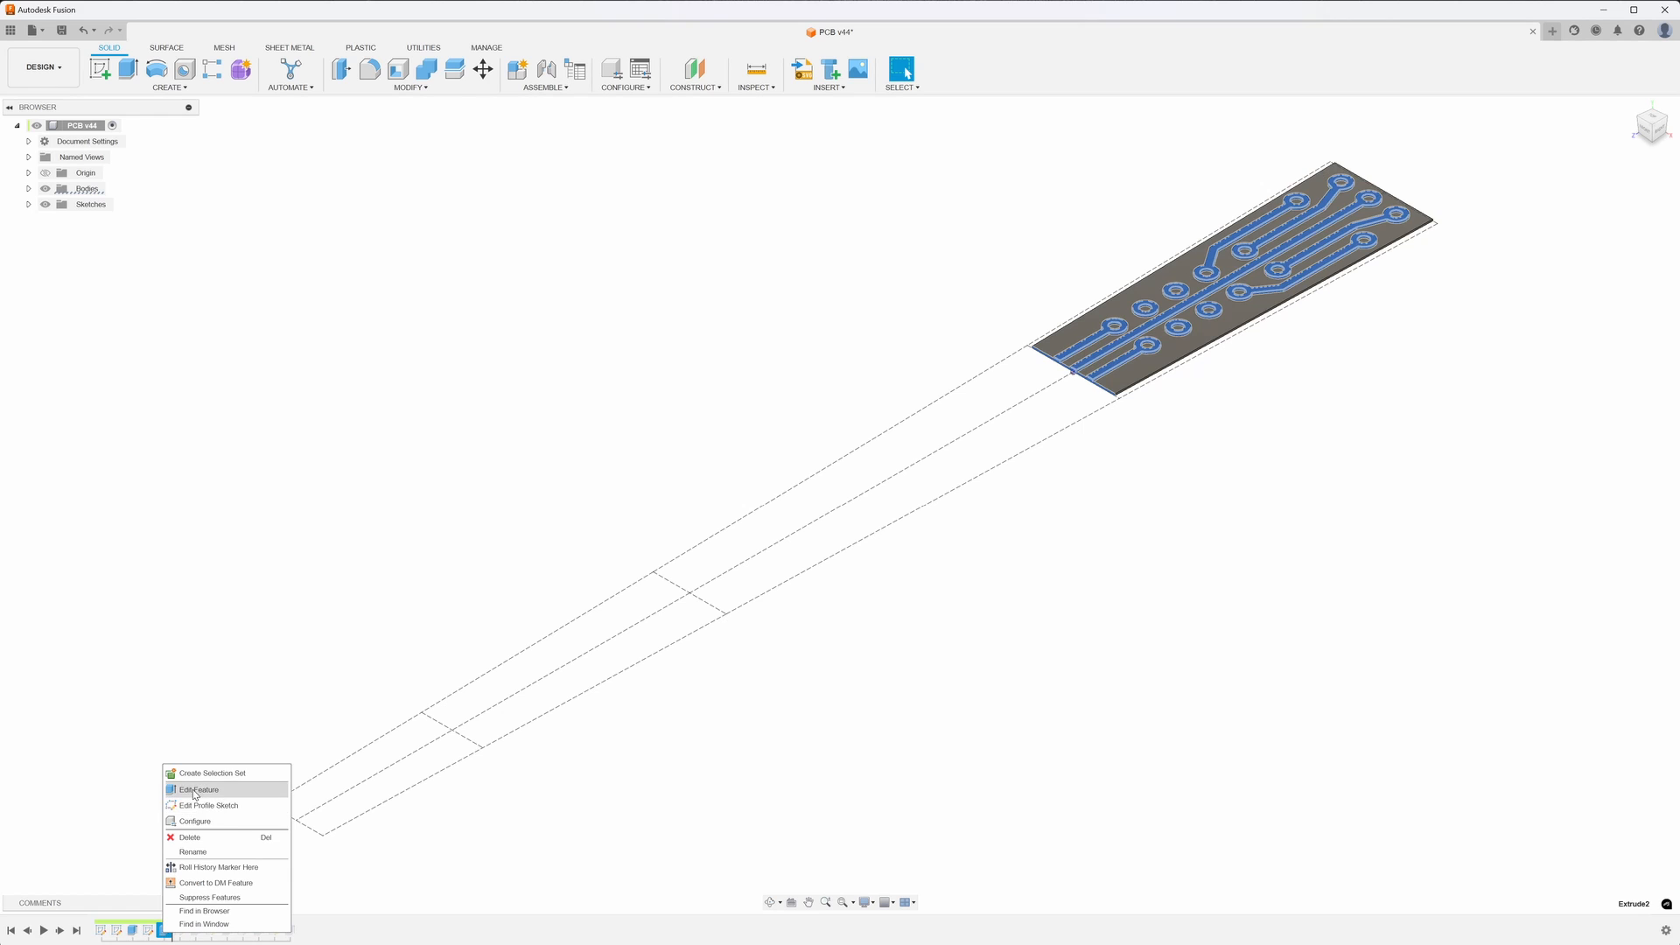
pyautogui.click(198, 789)
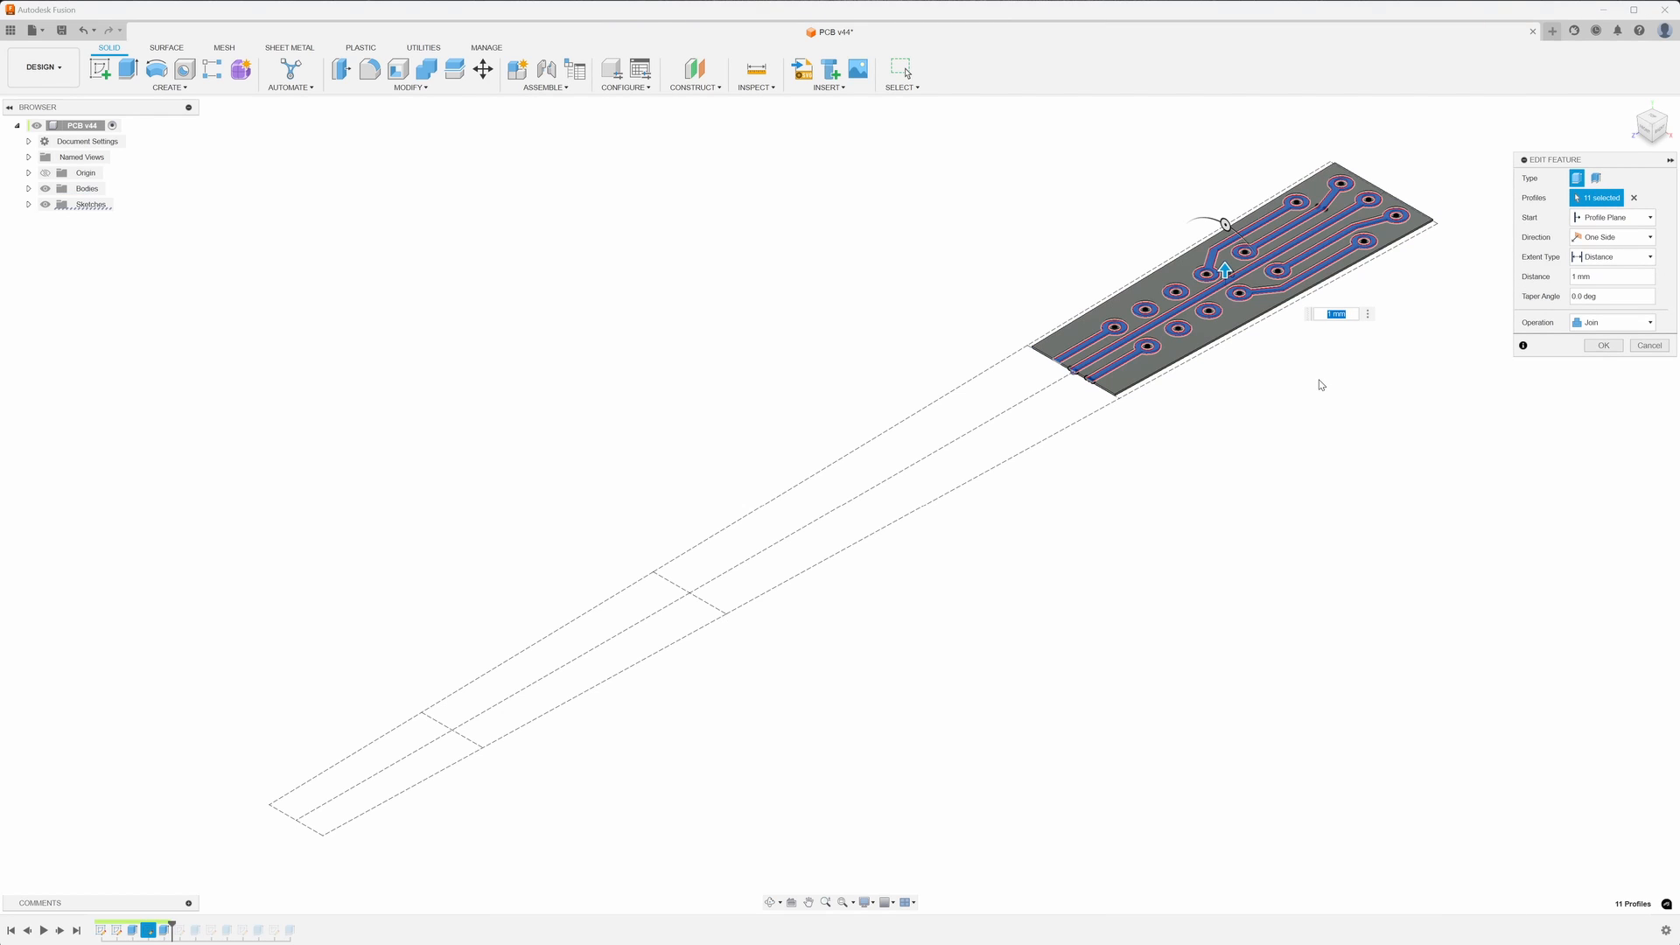
pyautogui.moveTo(1318, 376); pyautogui.dragTo(1215, 535, button='middle')
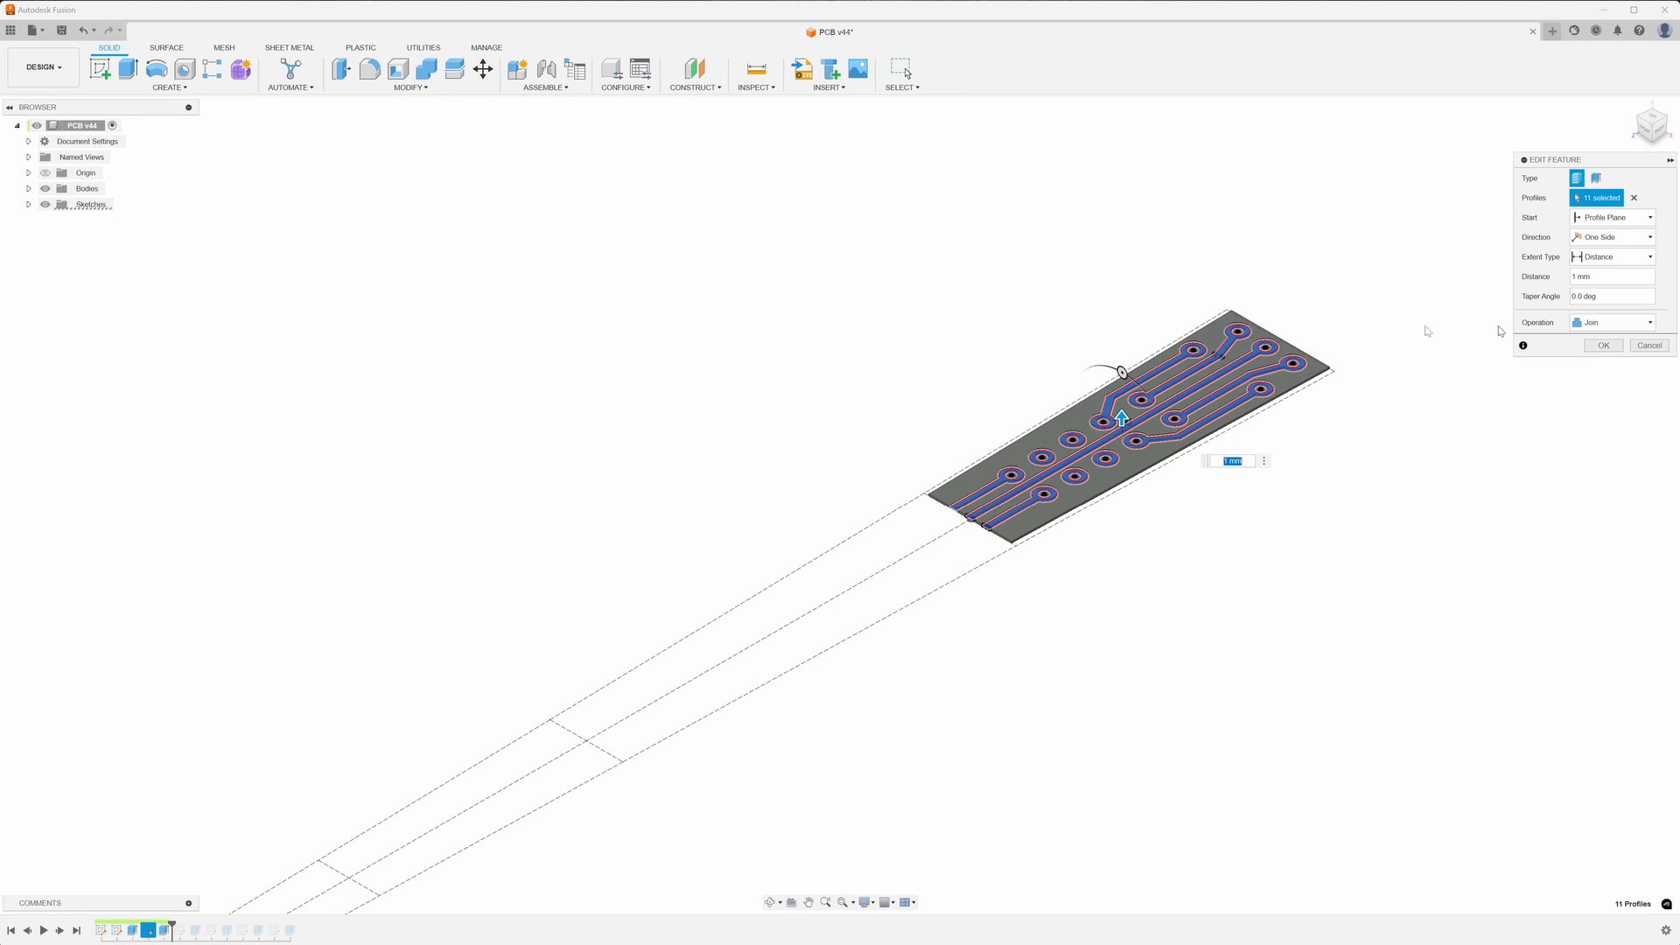
pyautogui.scroll(-2, 1196, 335)
pyautogui.scroll(3, 1196, 335)
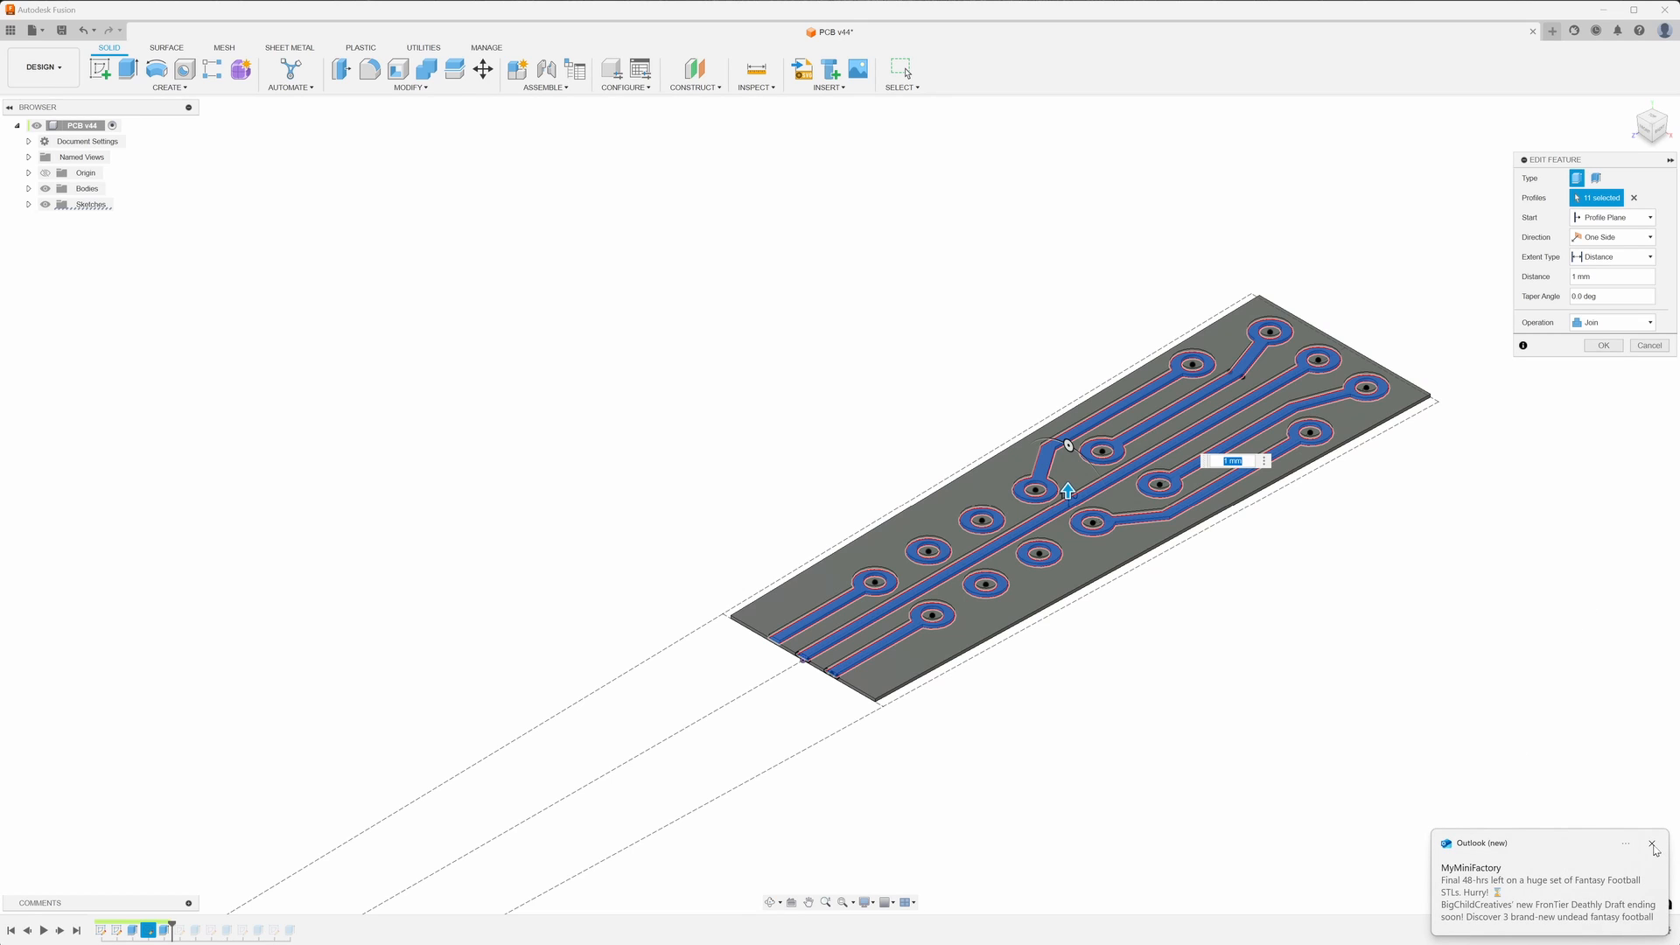
pyautogui.click(1652, 845)
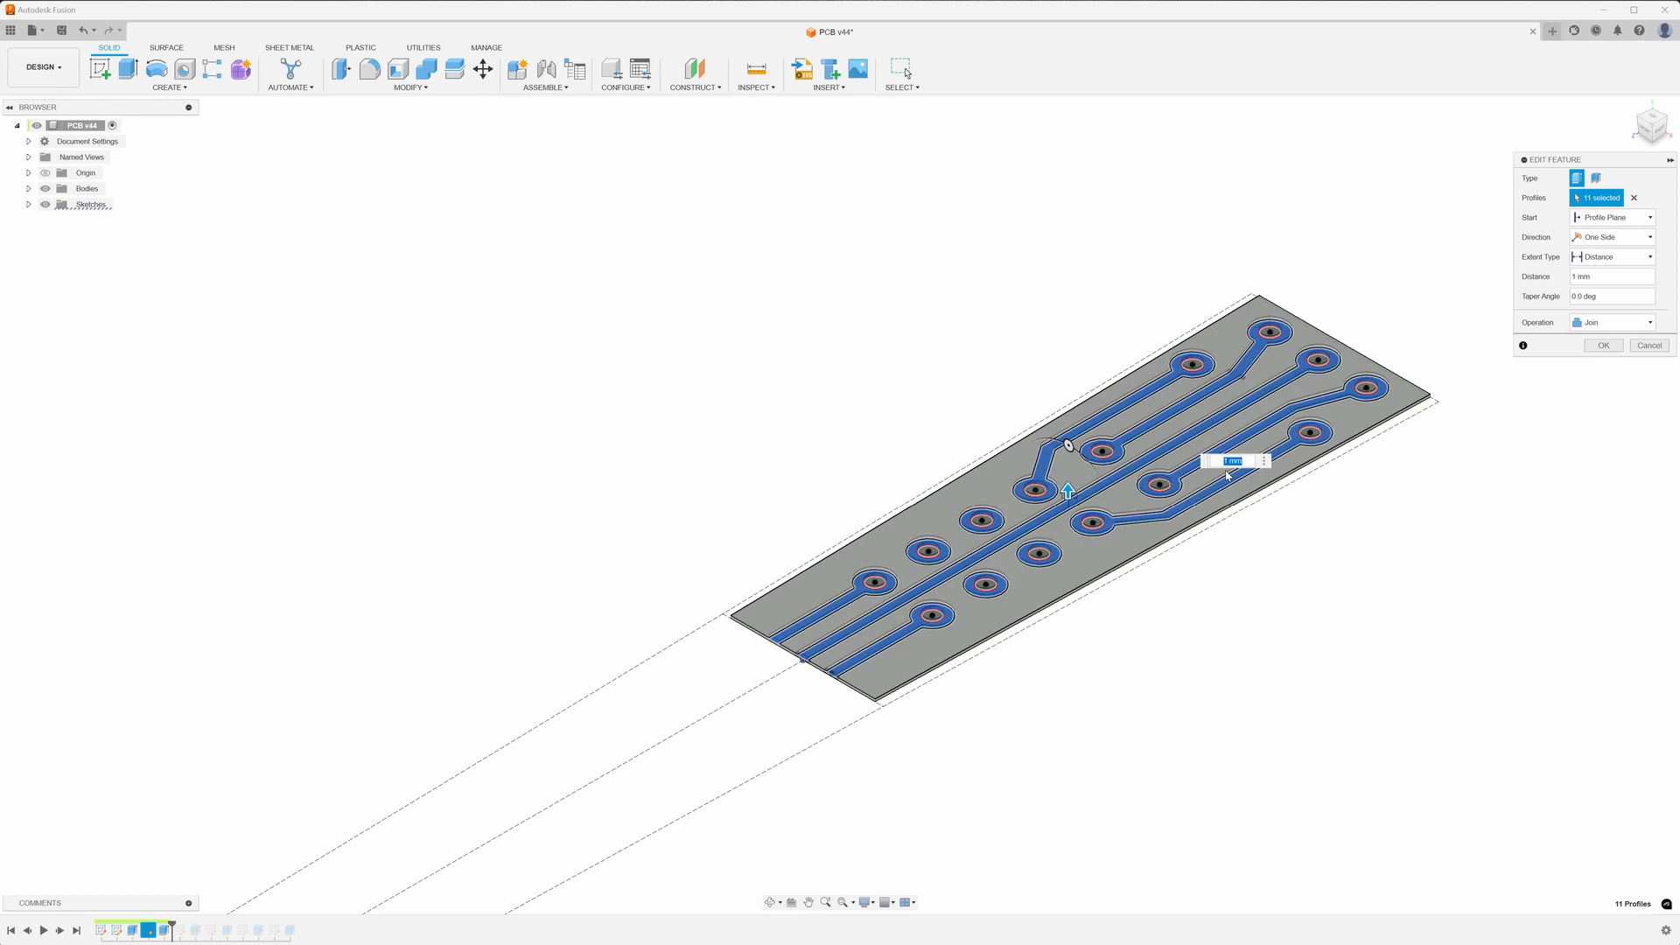
pyautogui.click(1649, 346)
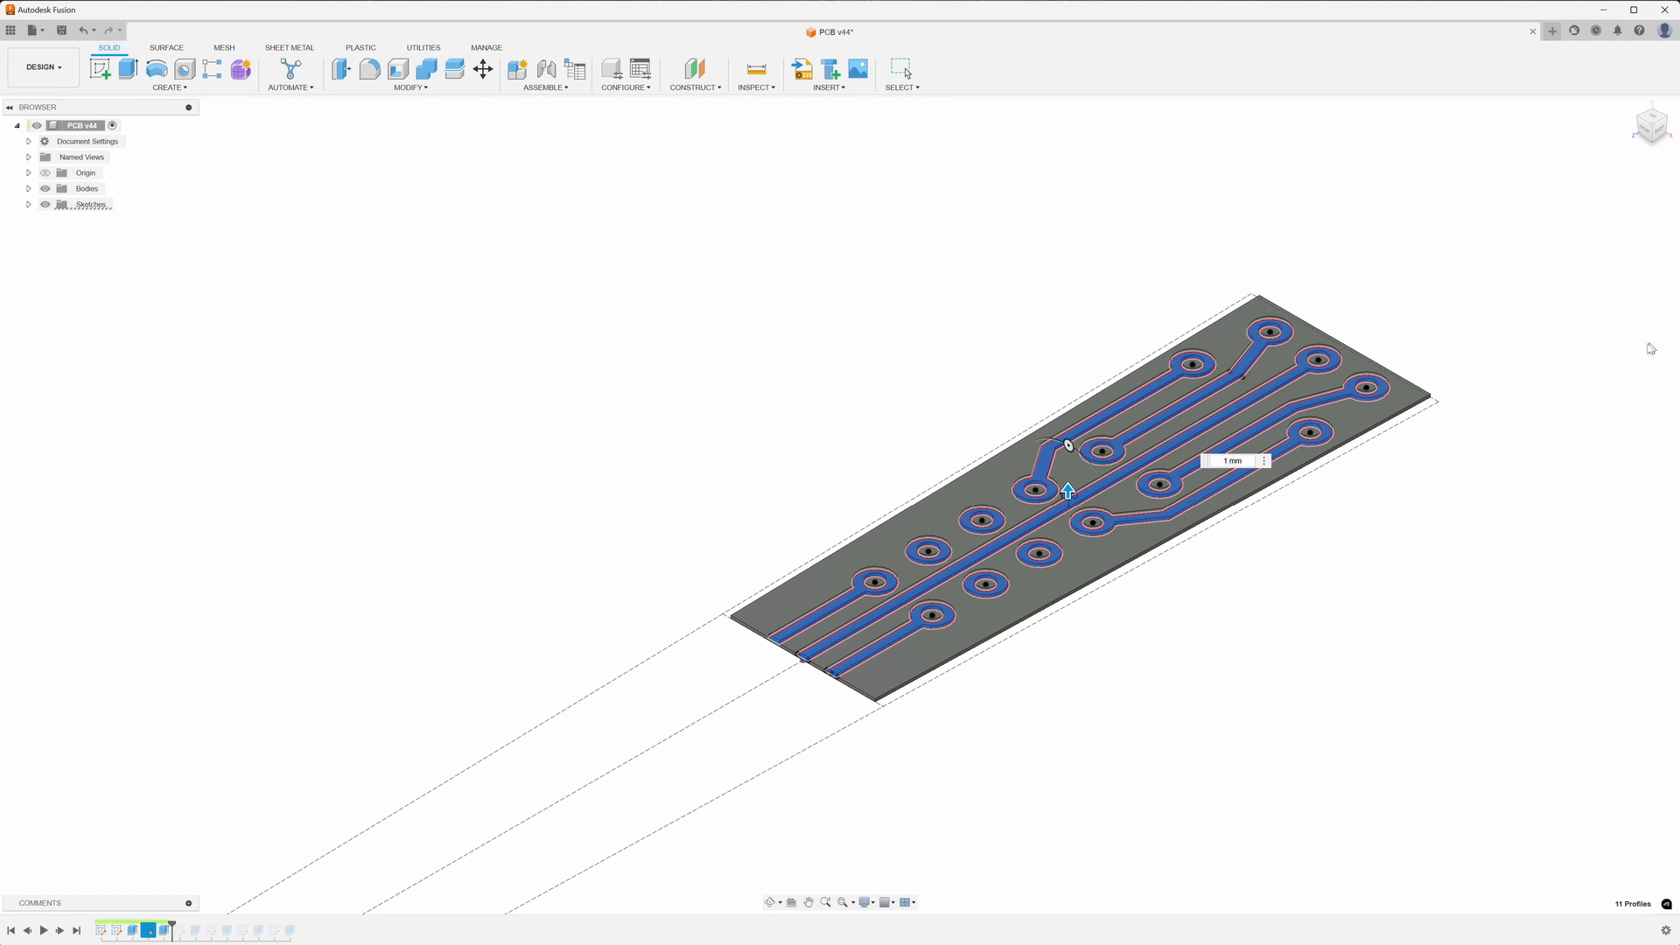
# - List the design's bodies and highlight Mid Body 3 to identify the finished board section
pyautogui.scroll(-3, 1235, 613)
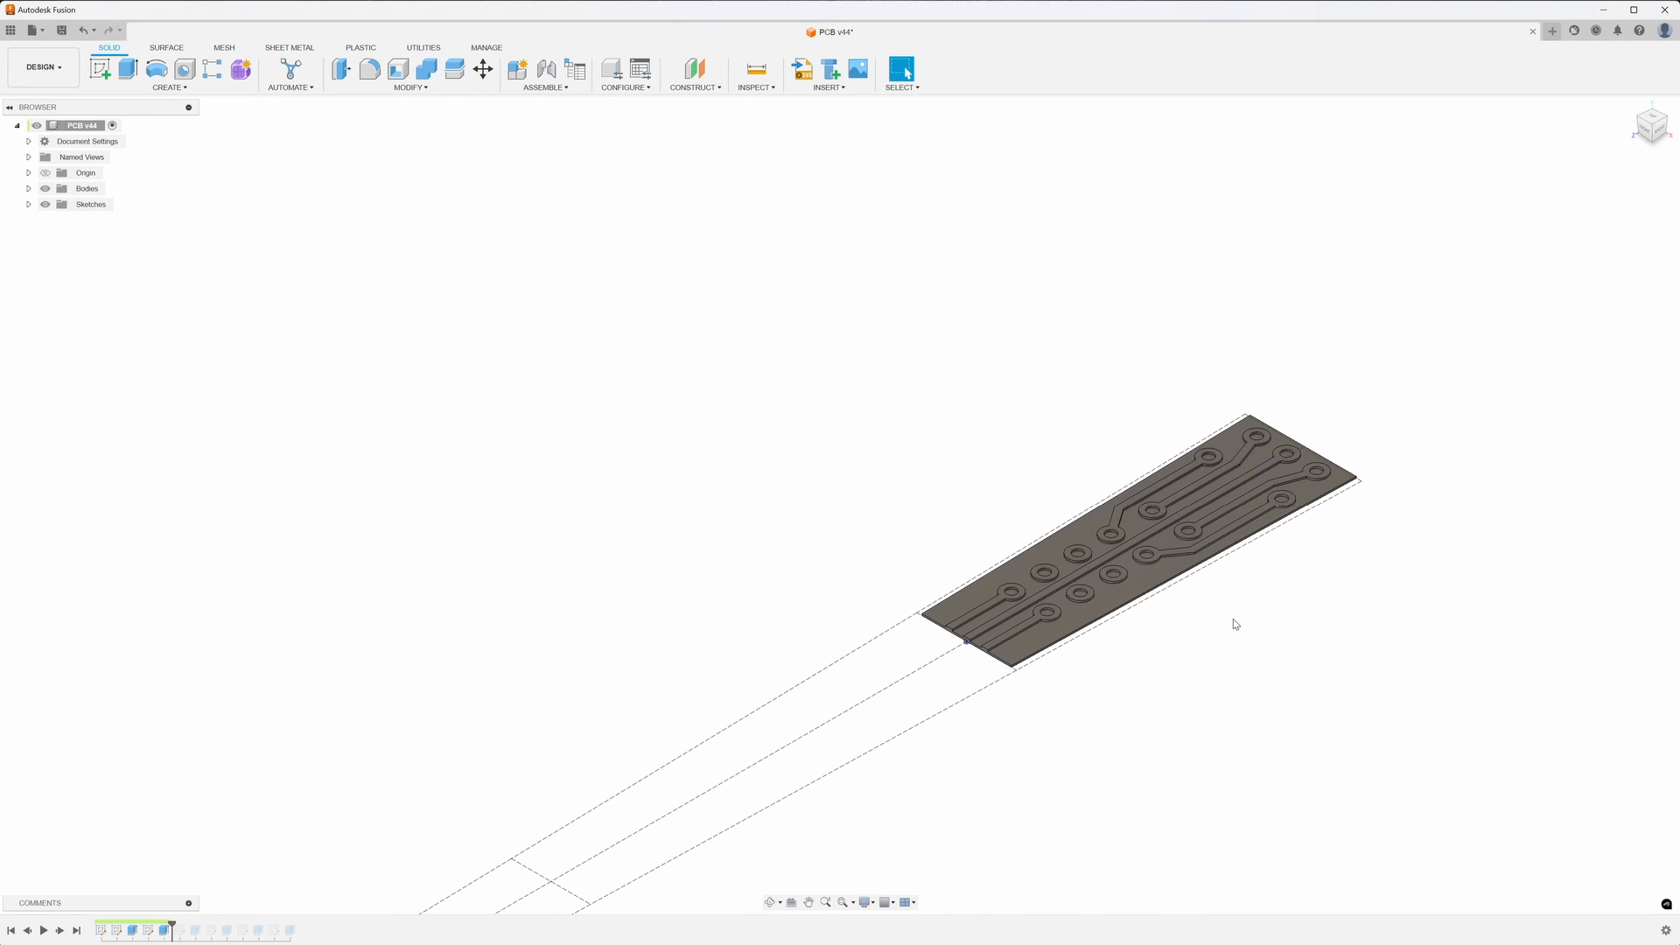
pyautogui.click(28, 189)
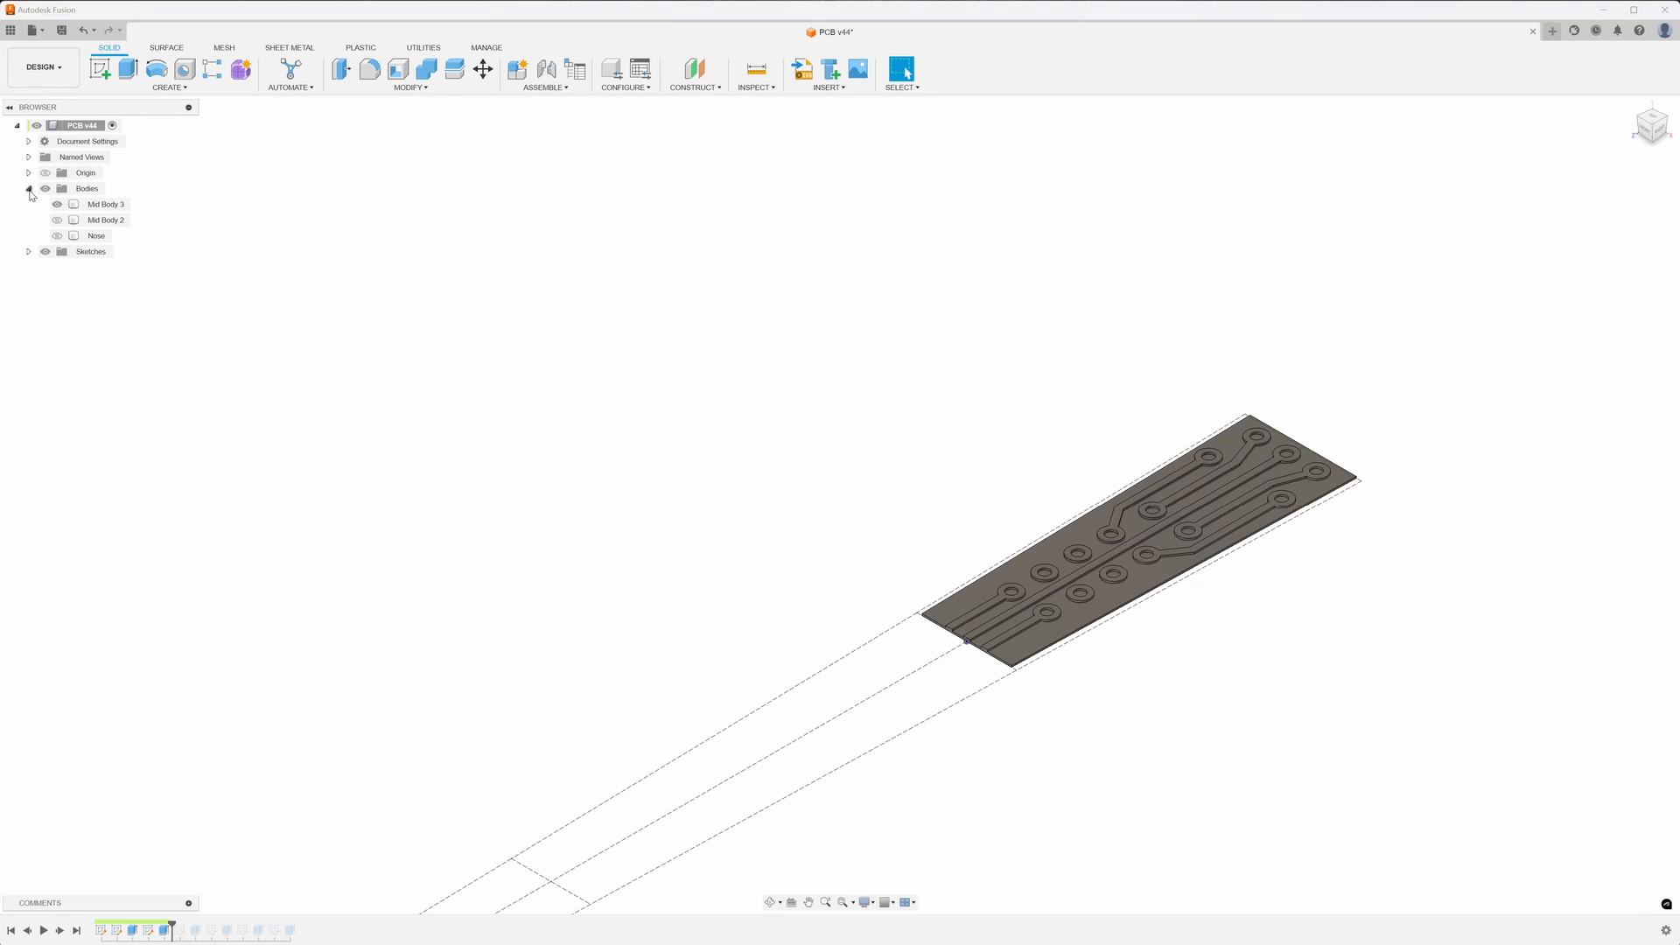
pyautogui.click(105, 207)
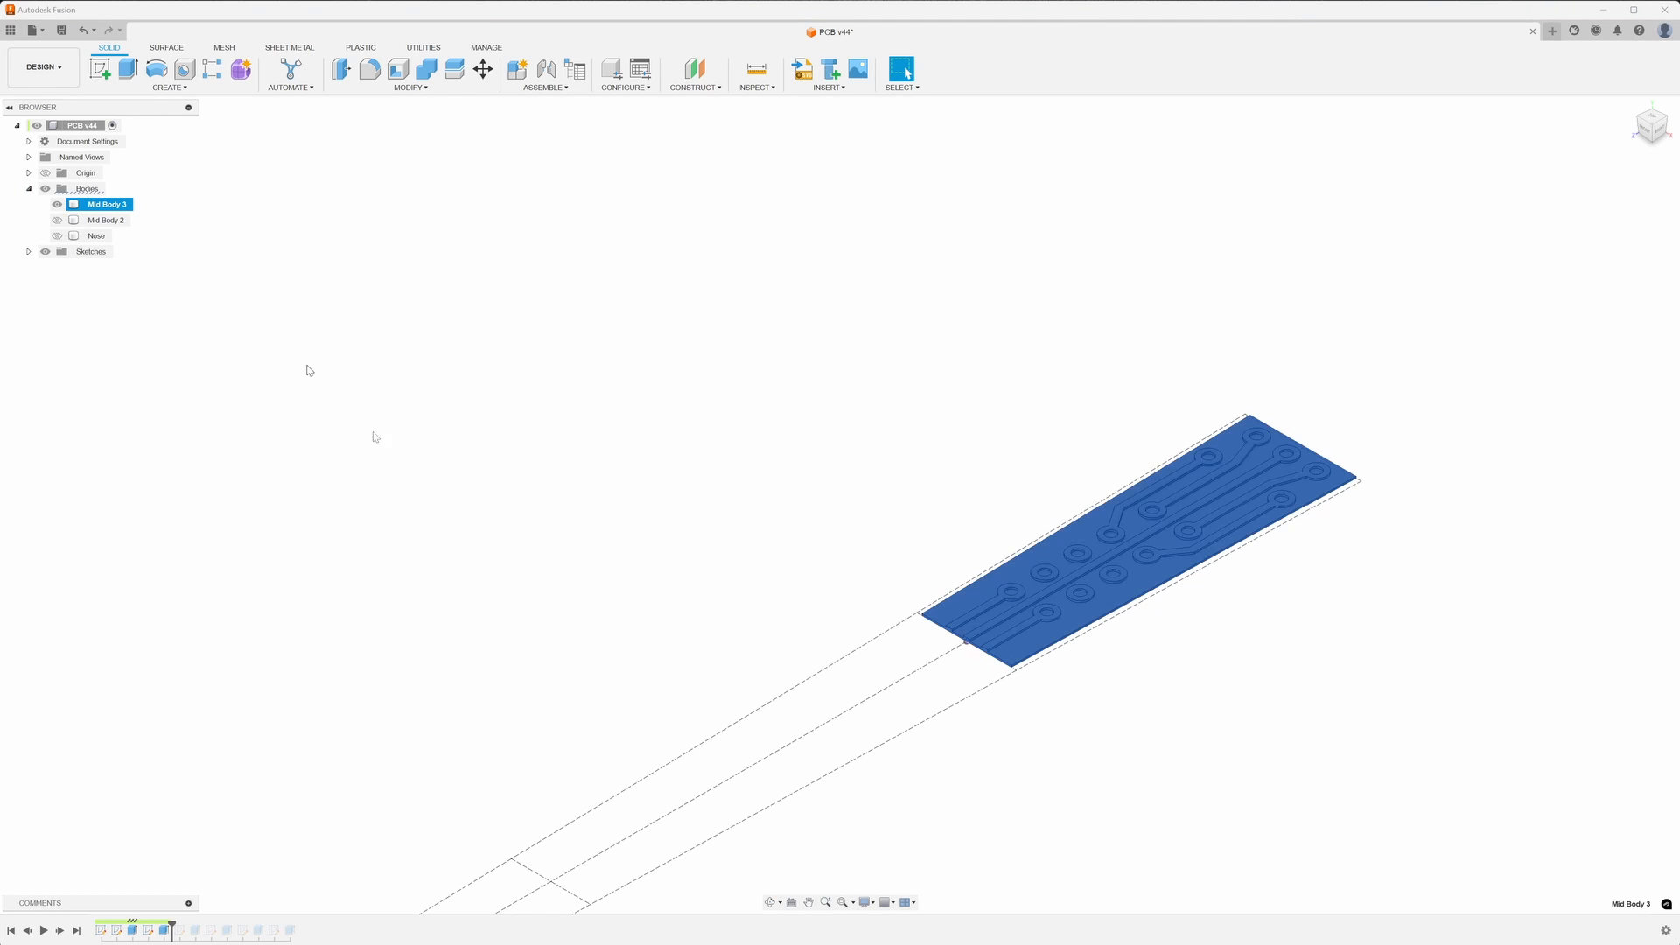
pyautogui.moveTo(1211, 721); pyautogui.dragTo(1315, 360, button='middle')
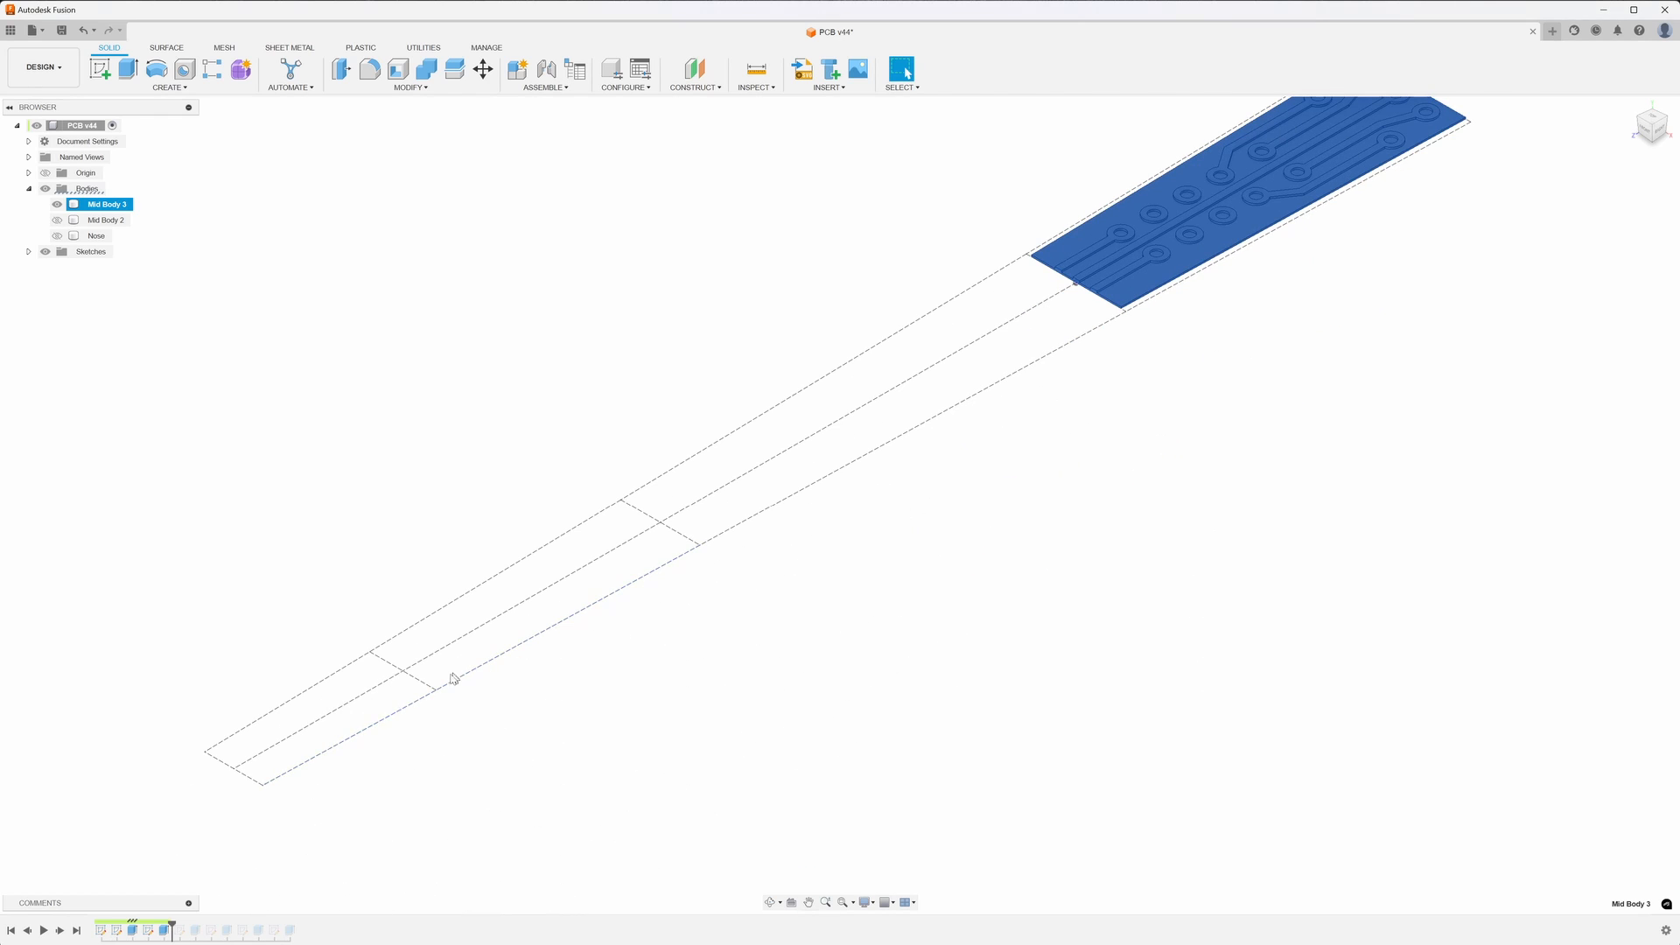
# - Roll the history forward past the second board section's outline sketch, open it to examine its geometry, and finish the sketch
pyautogui.moveTo(172, 925); pyautogui.dragTo(185, 936)
pyautogui.rightClick(184, 932)
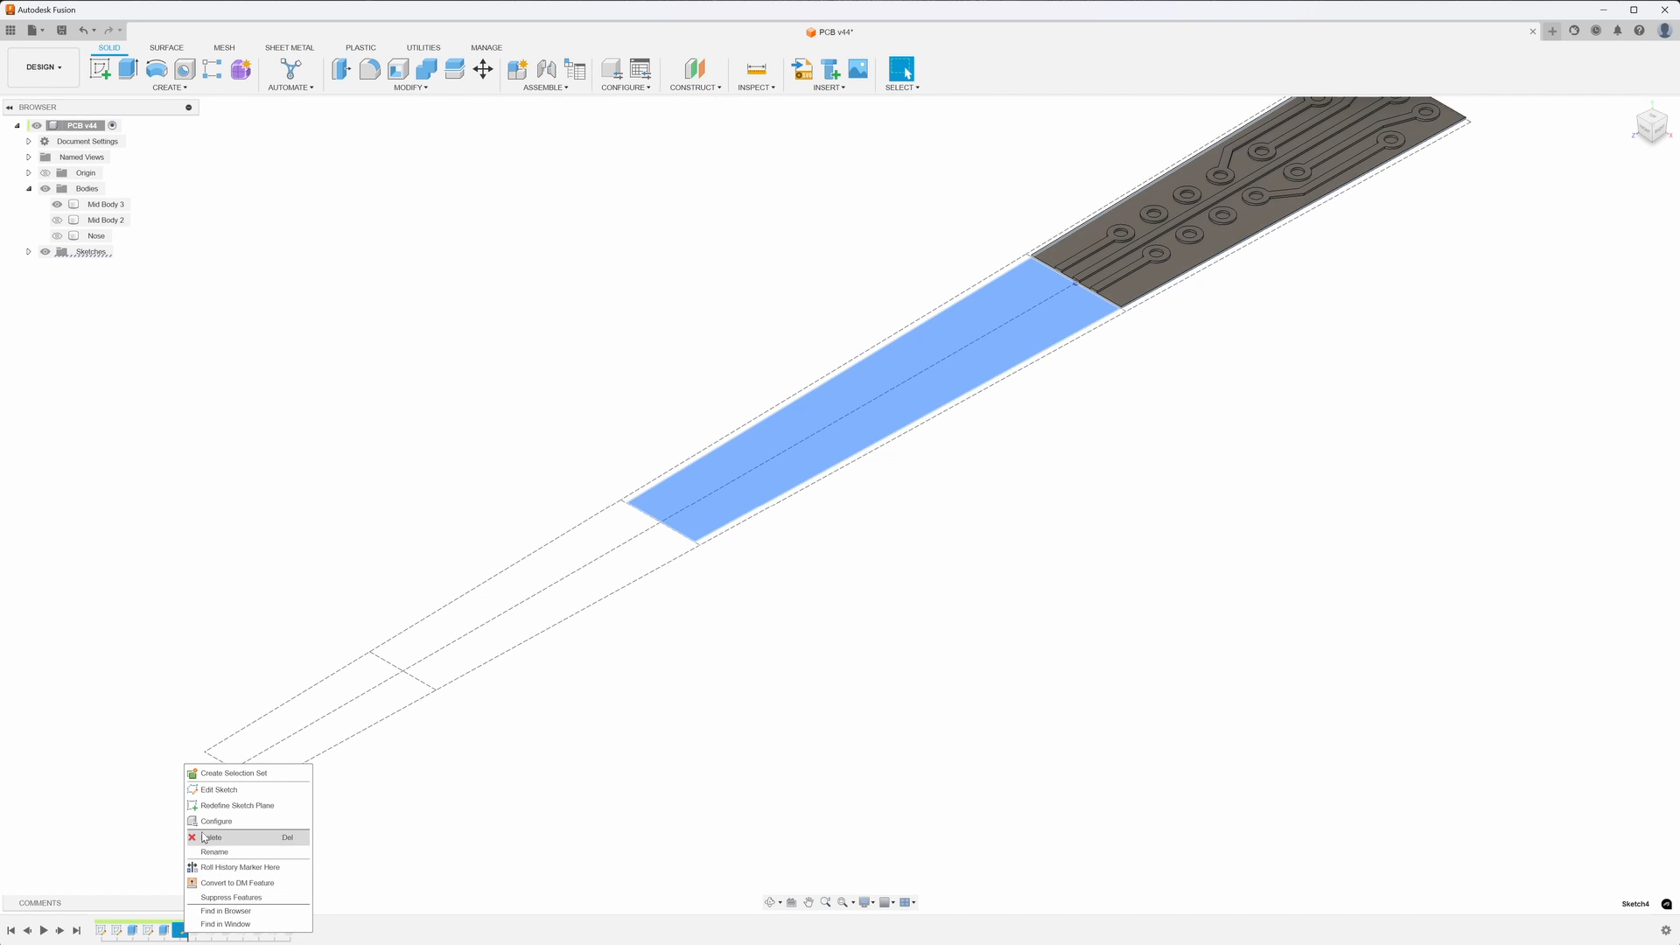
pyautogui.click(219, 790)
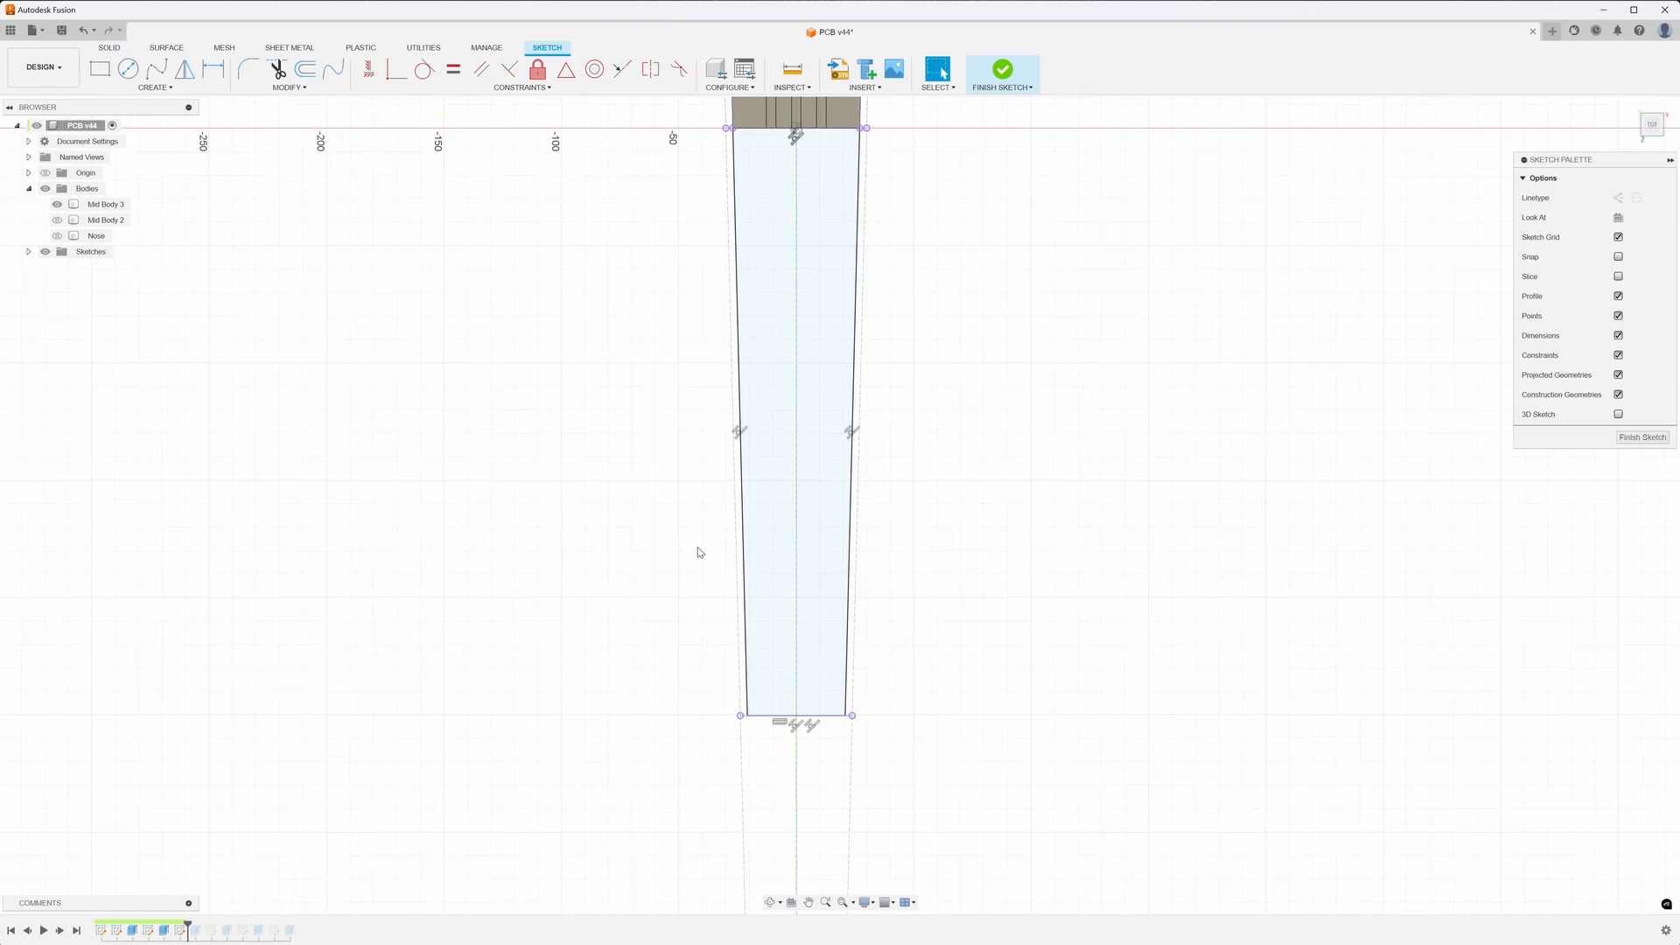
pyautogui.scroll(-2, 715, 573)
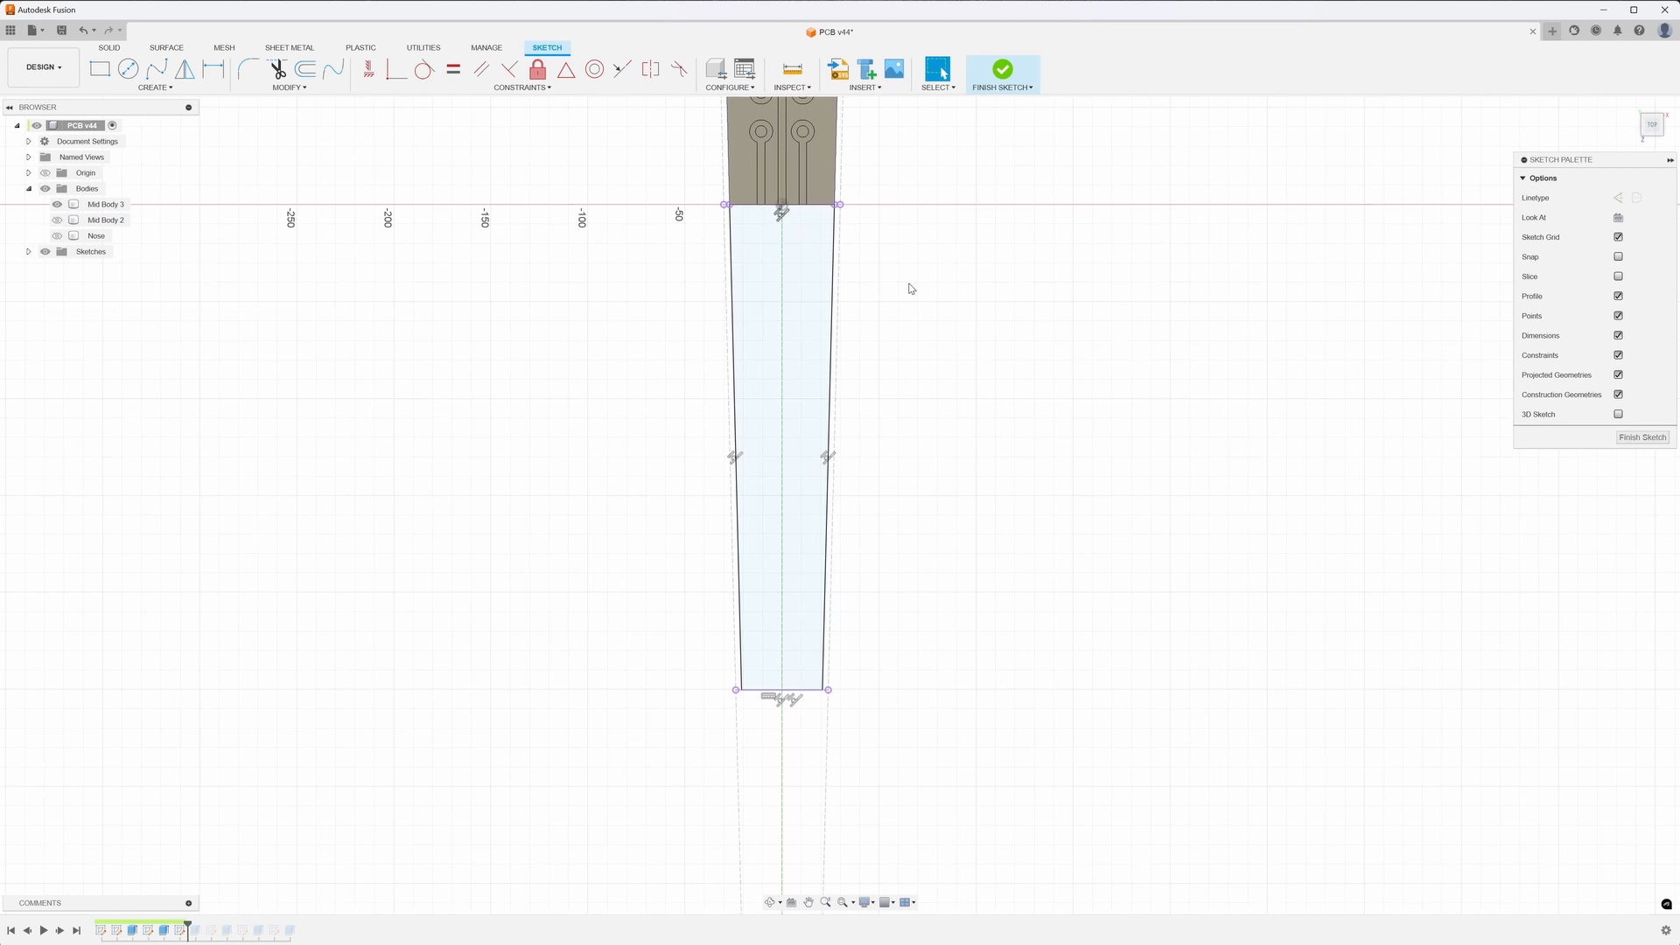
pyautogui.click(1002, 69)
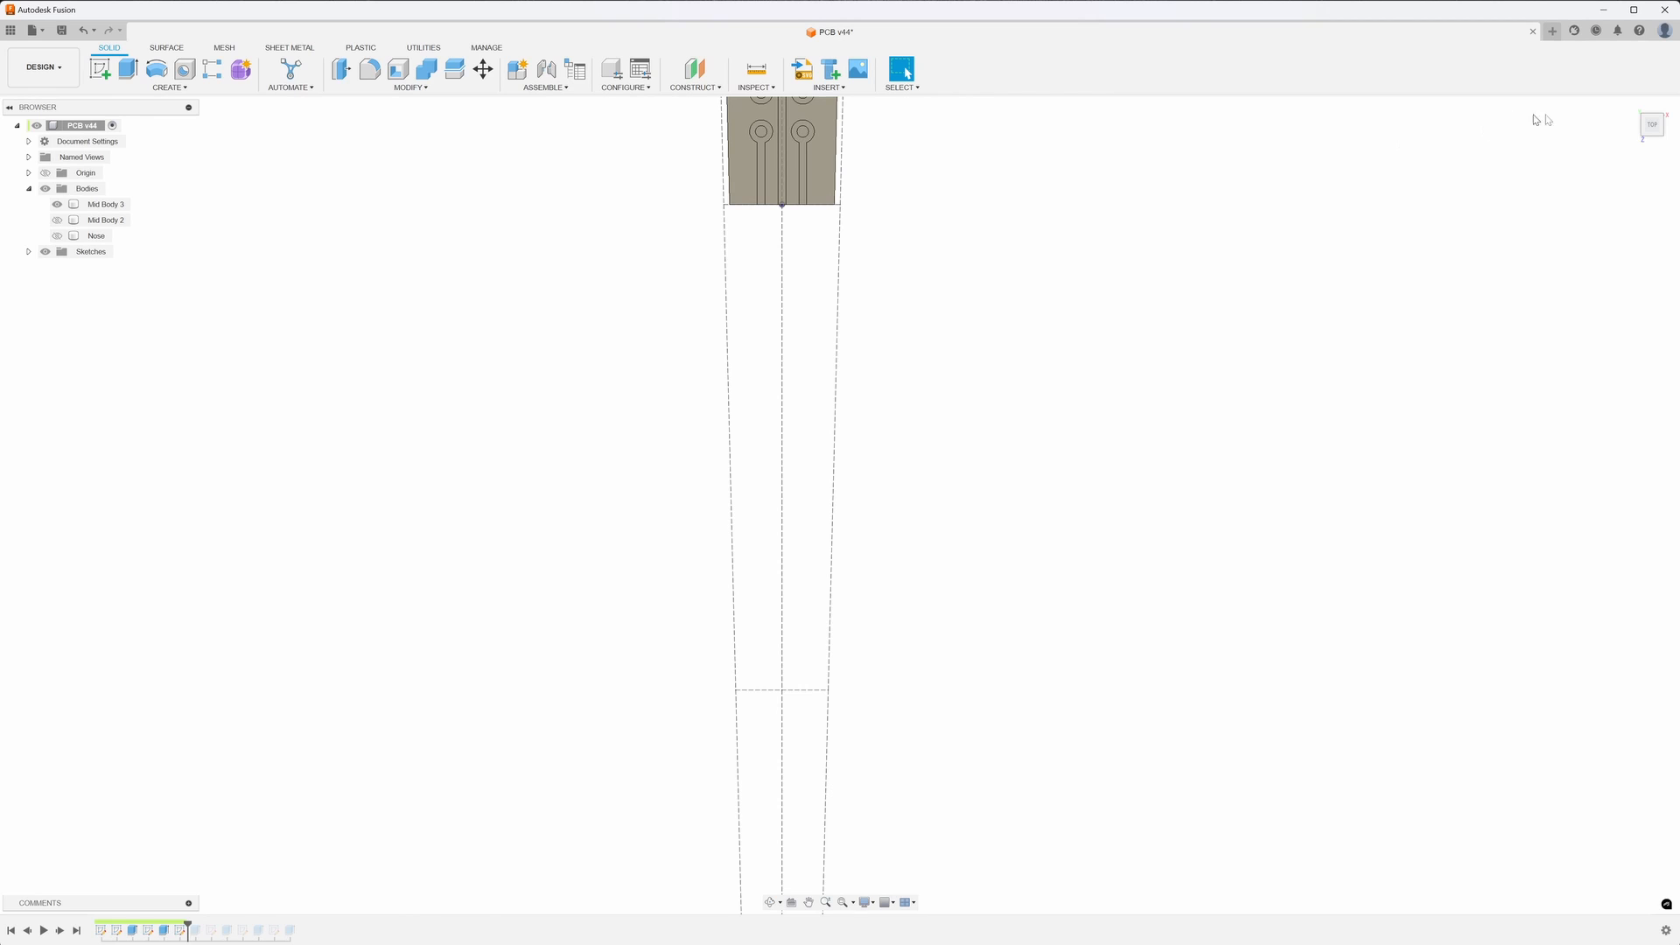
# - Roll the history forward past the second board section's extrusion in the home view and select the new section's upper face
pyautogui.click(1633, 106)
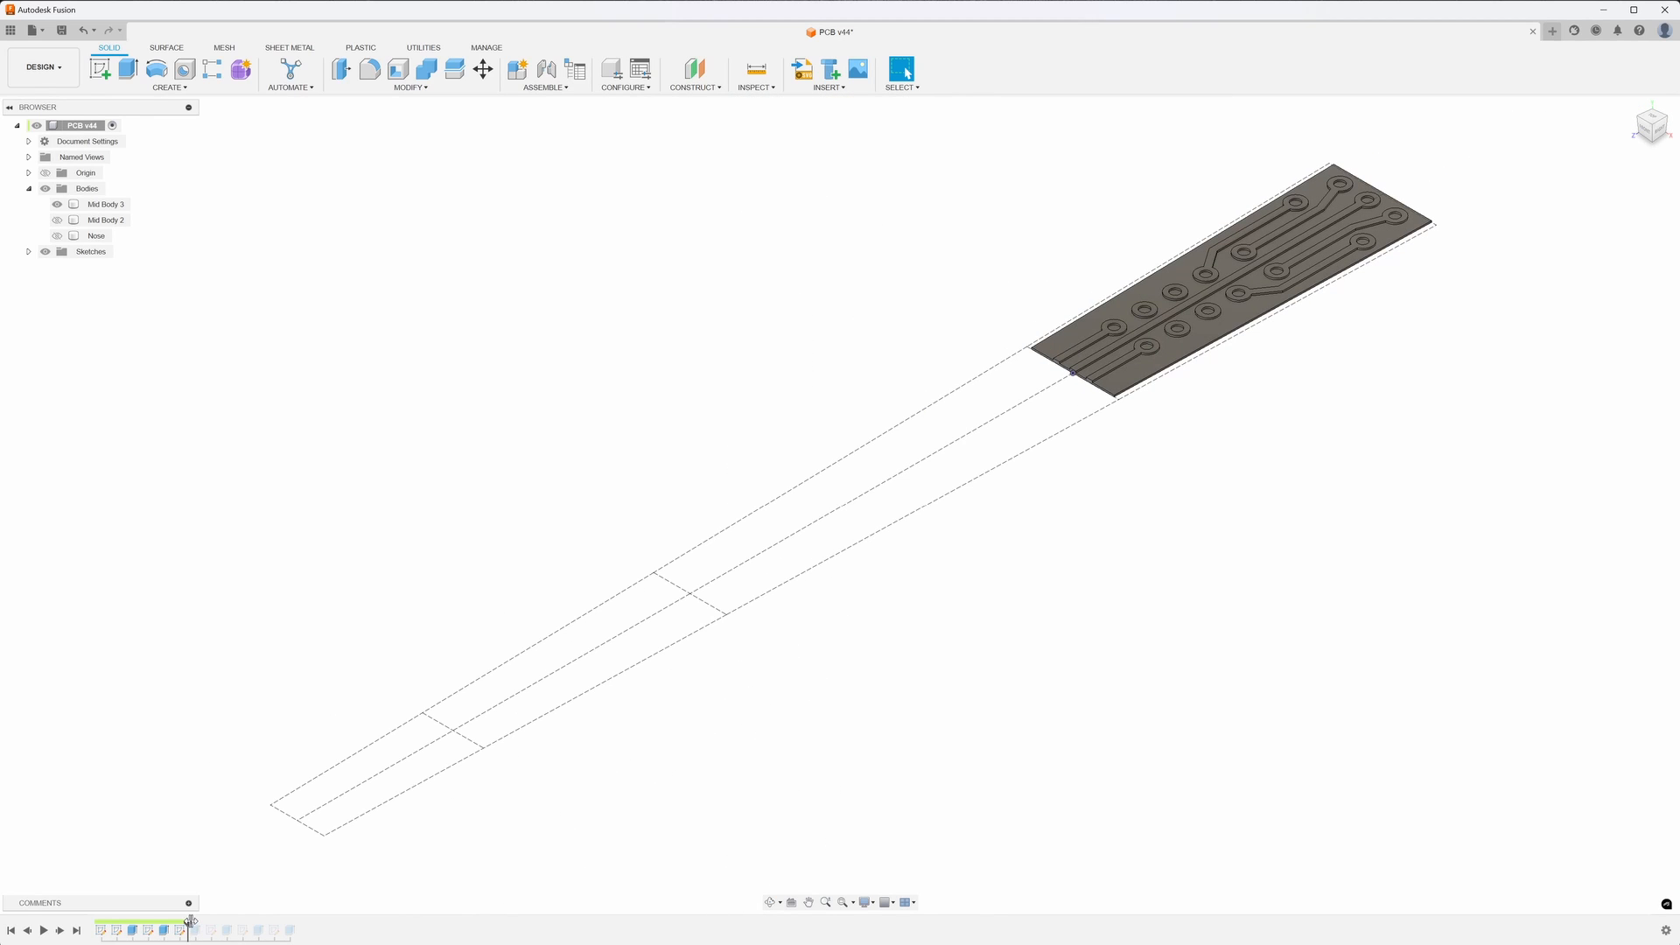
pyautogui.moveTo(189, 923); pyautogui.dragTo(203, 925)
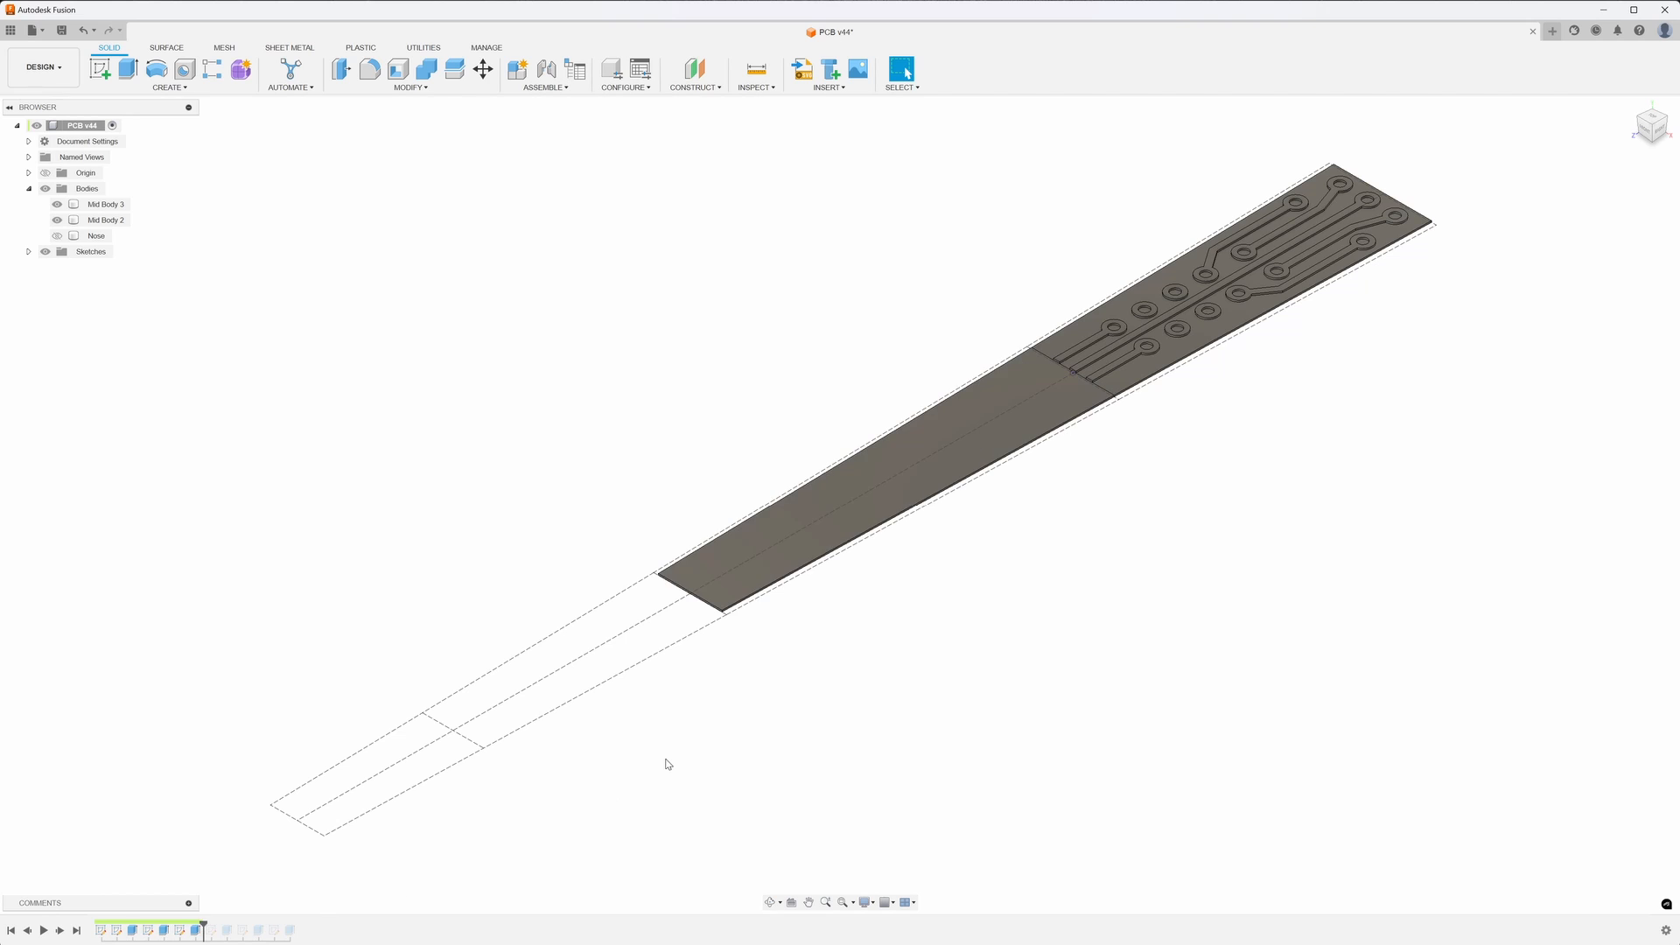
pyautogui.click(744, 584)
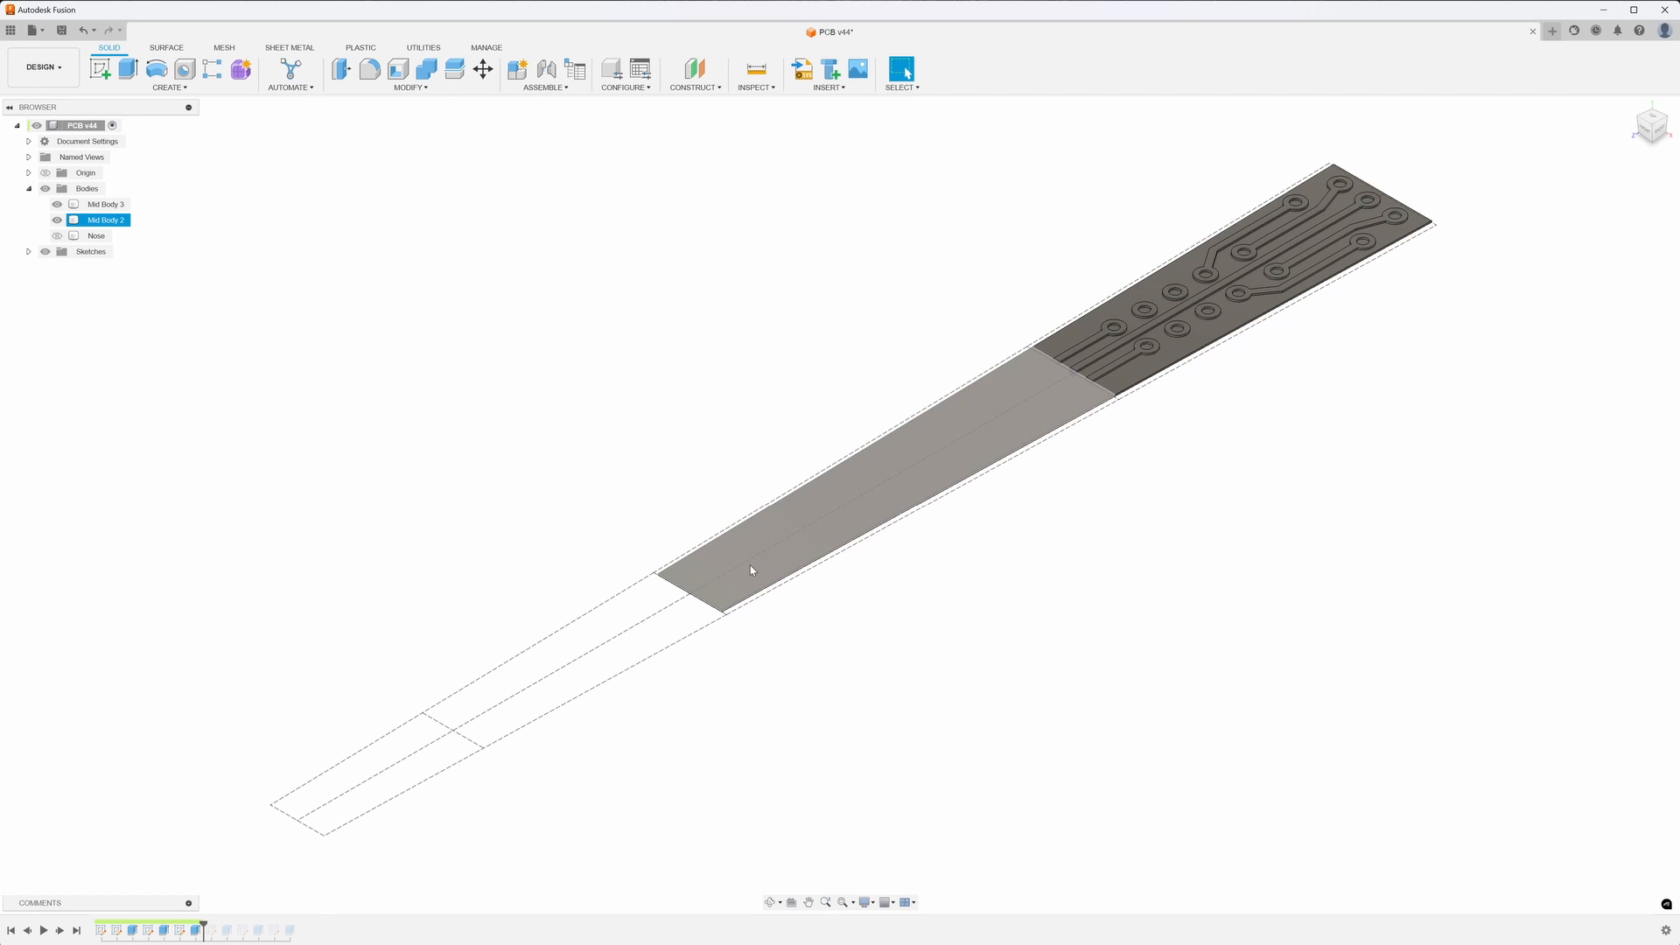
pyautogui.click(847, 588)
pyautogui.click(941, 469)
pyautogui.click(941, 455)
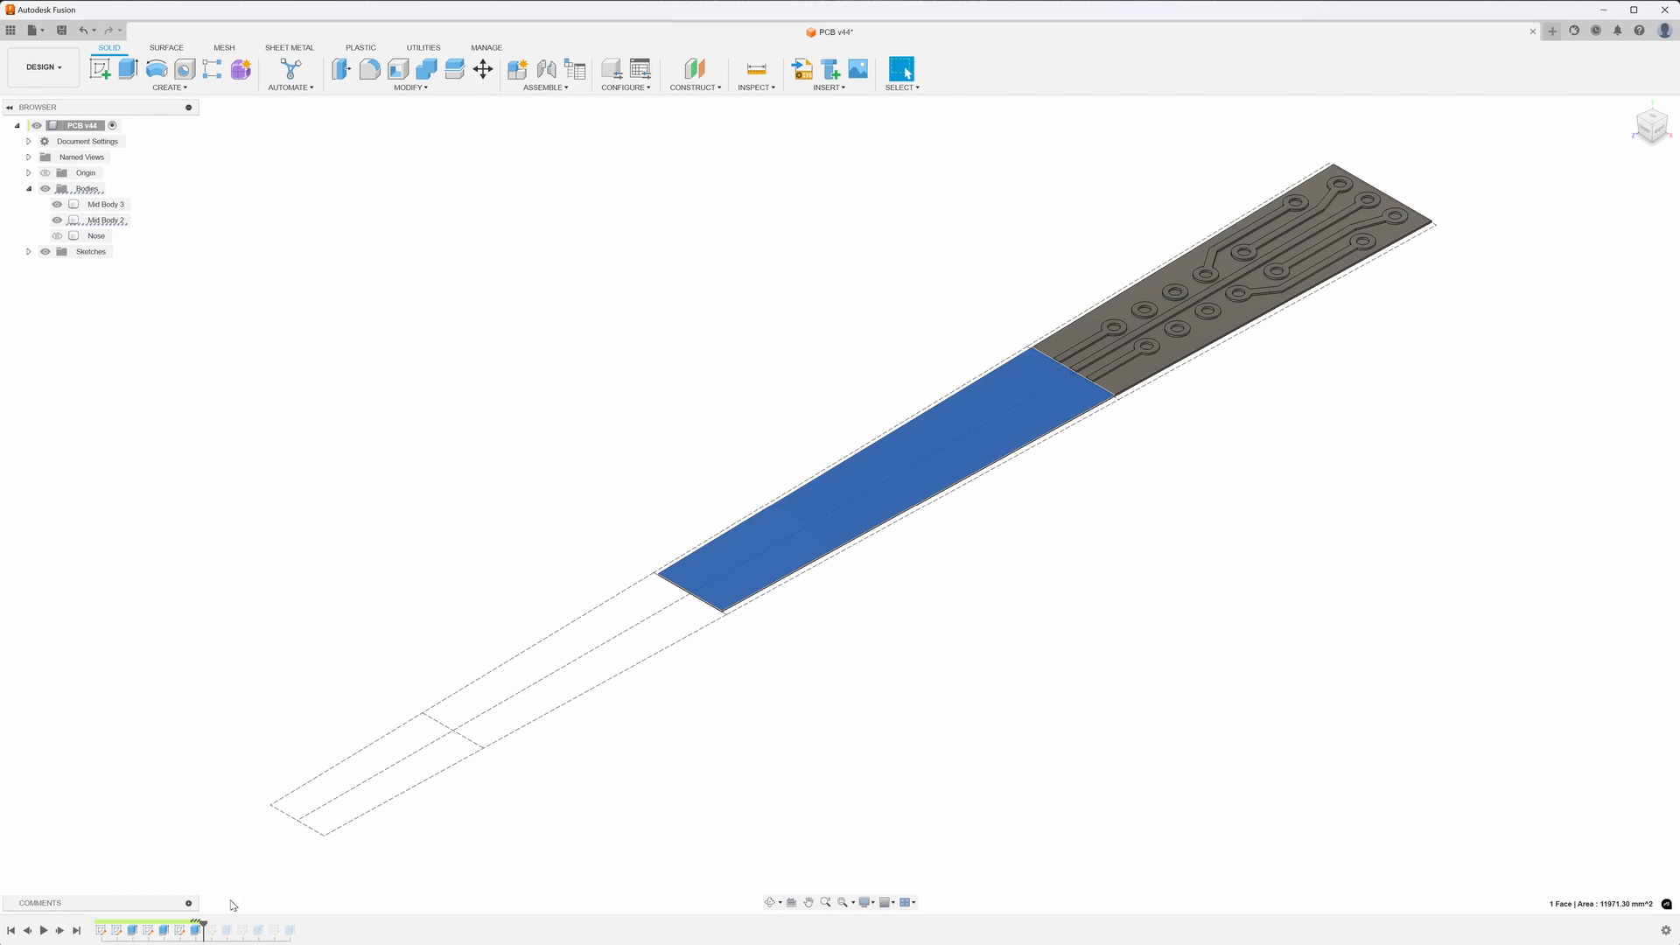
# - Roll the history past the second section's trace sketch and open it to examine how its traces meet those of Mid Body 3
pyautogui.moveTo(203, 926); pyautogui.dragTo(220, 926)
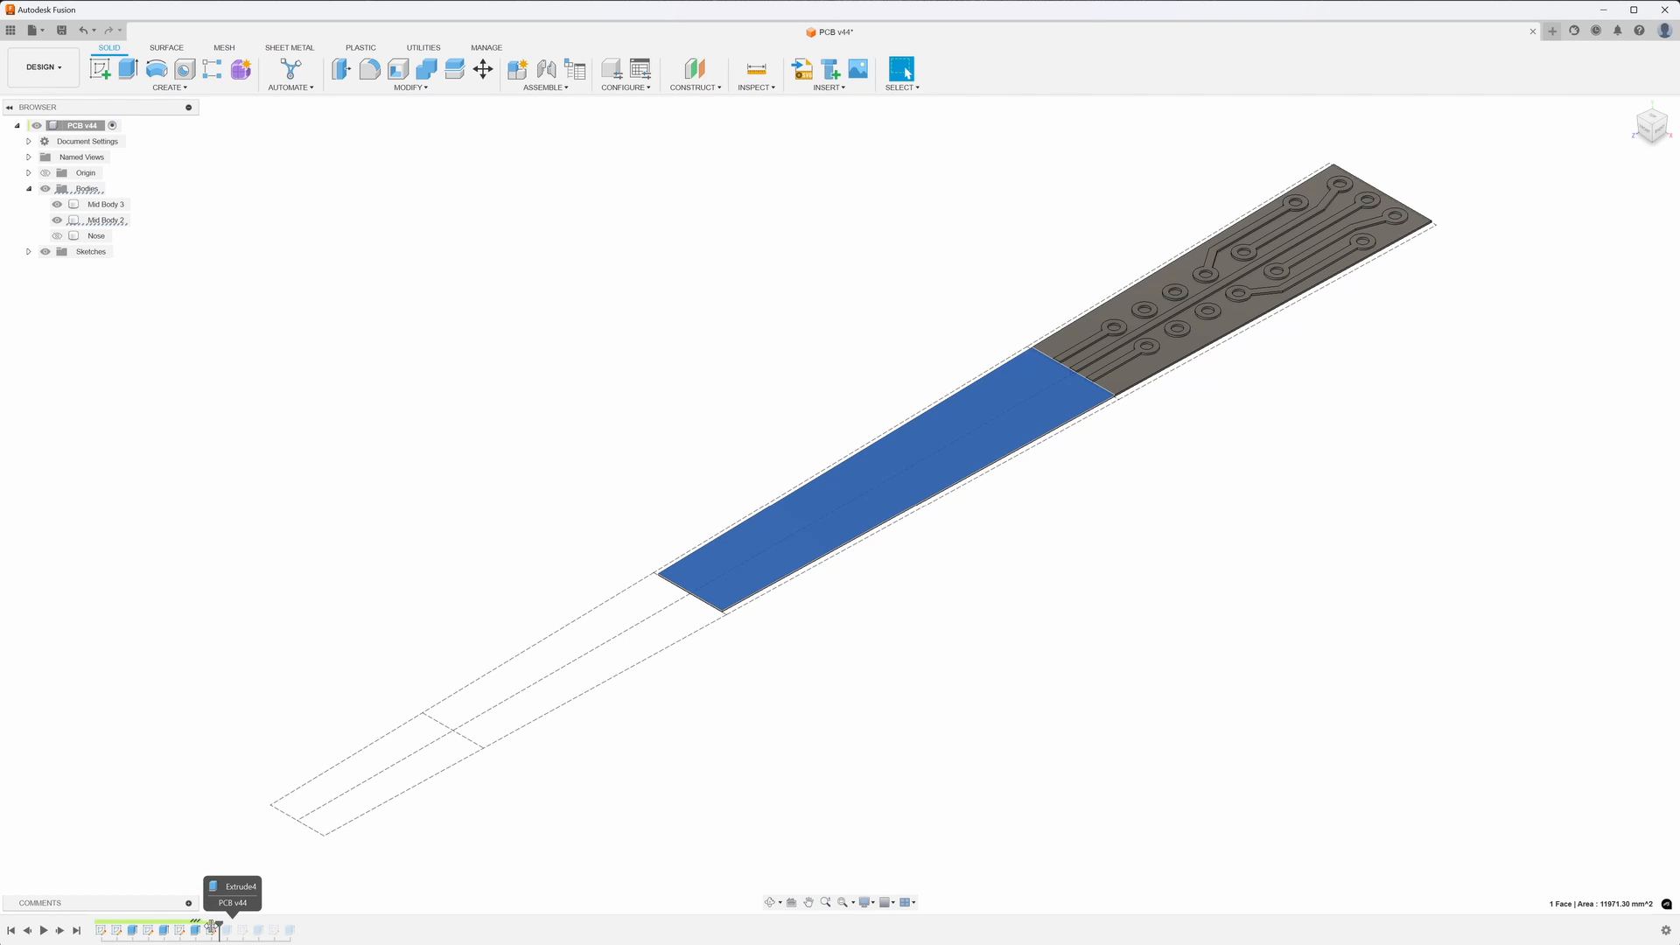
pyautogui.rightClick(212, 929)
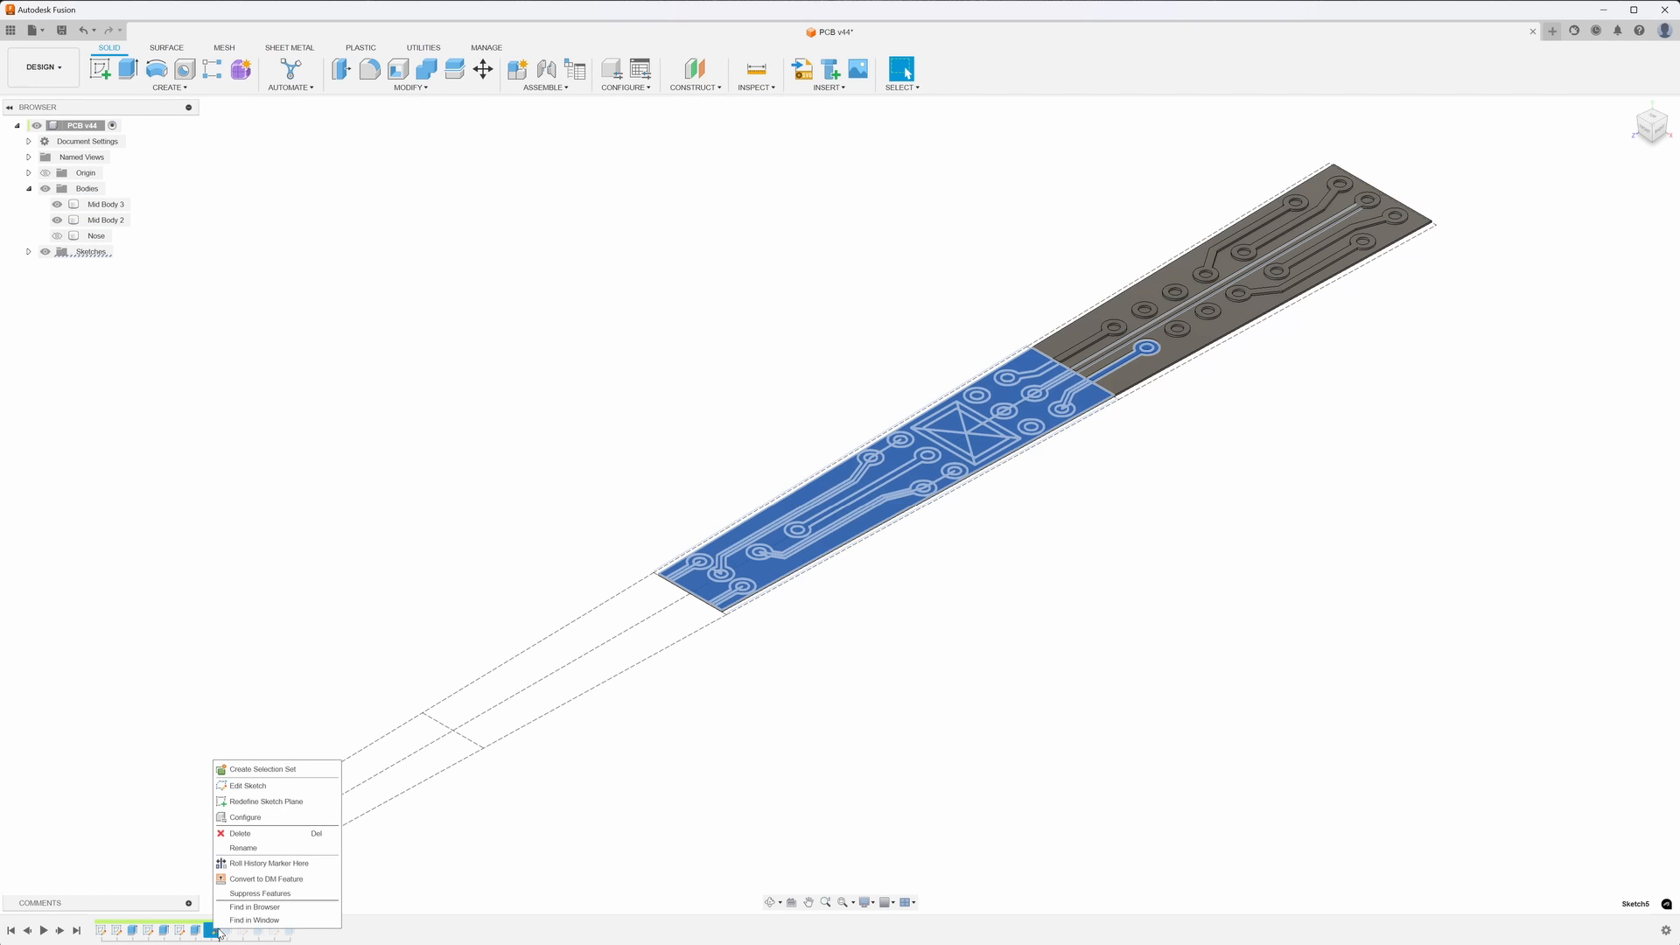
pyautogui.click(262, 786)
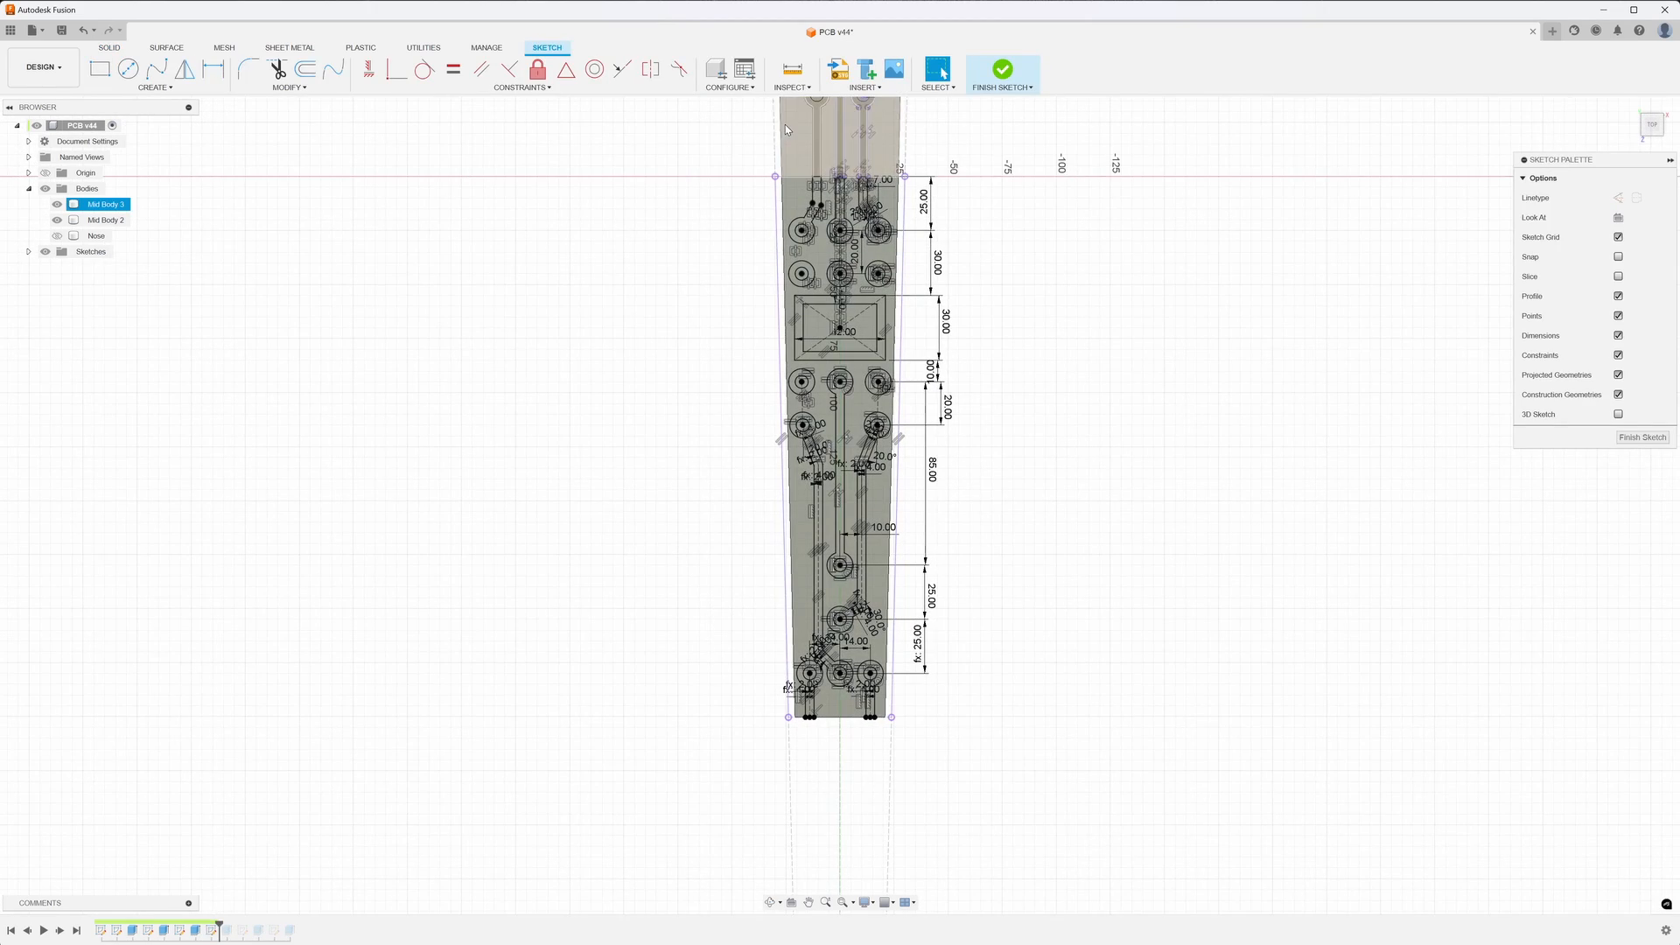
pyautogui.scroll(8, 786, 150)
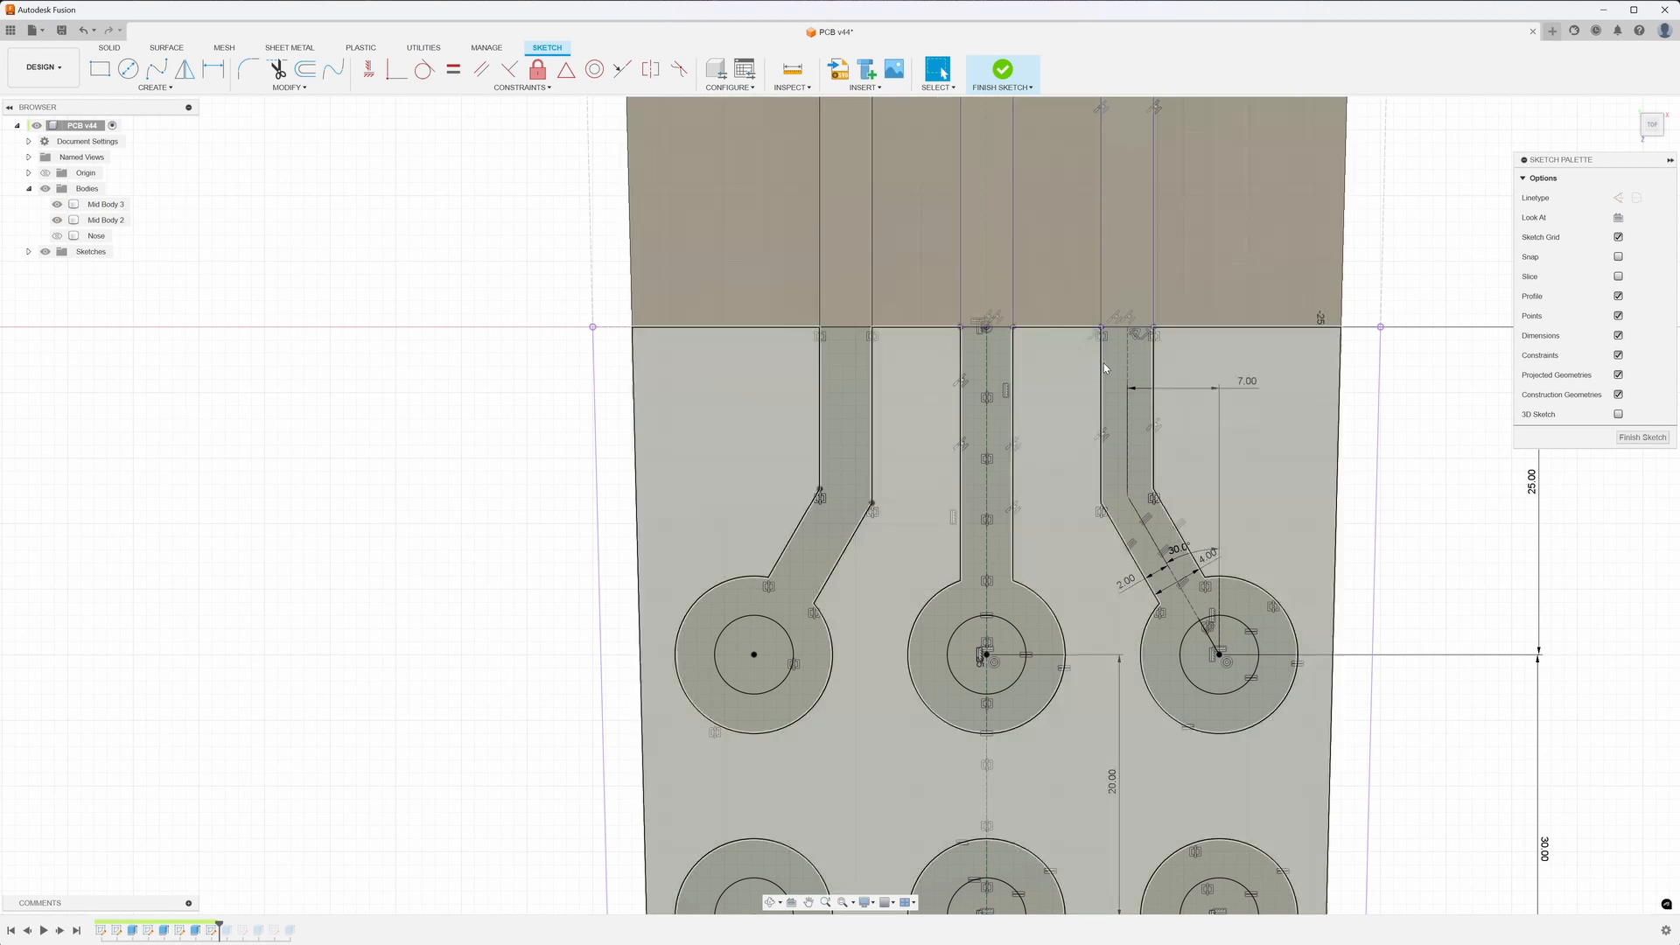
pyautogui.scroll(2, 507, 413)
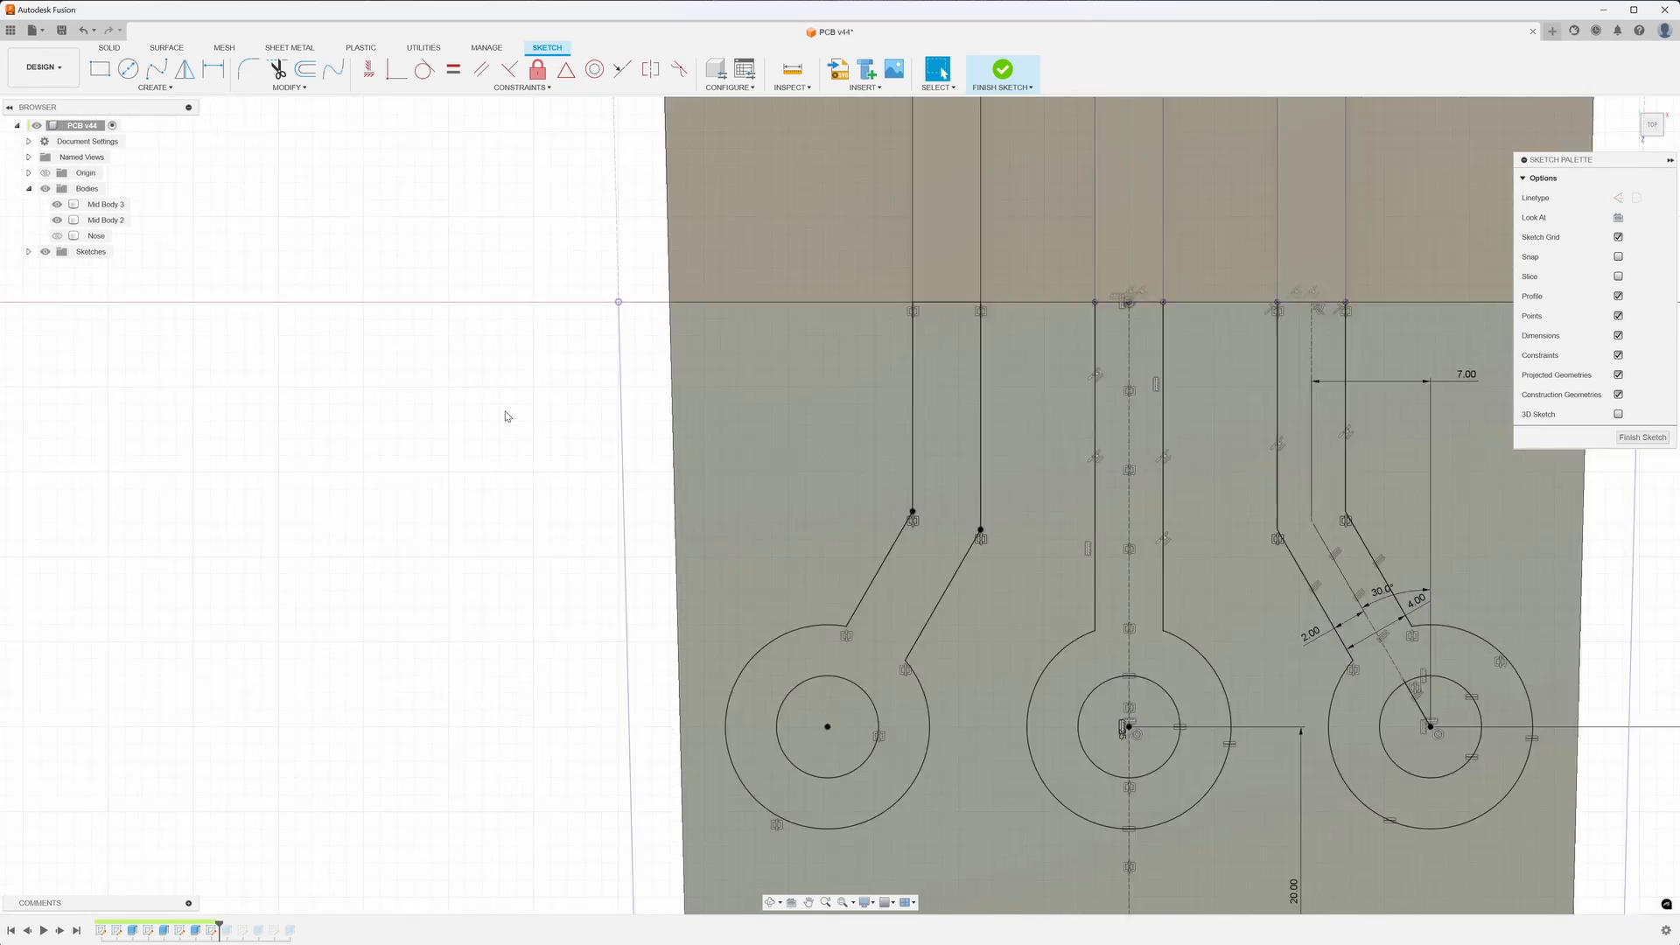
pyautogui.scroll(-6, 510, 413)
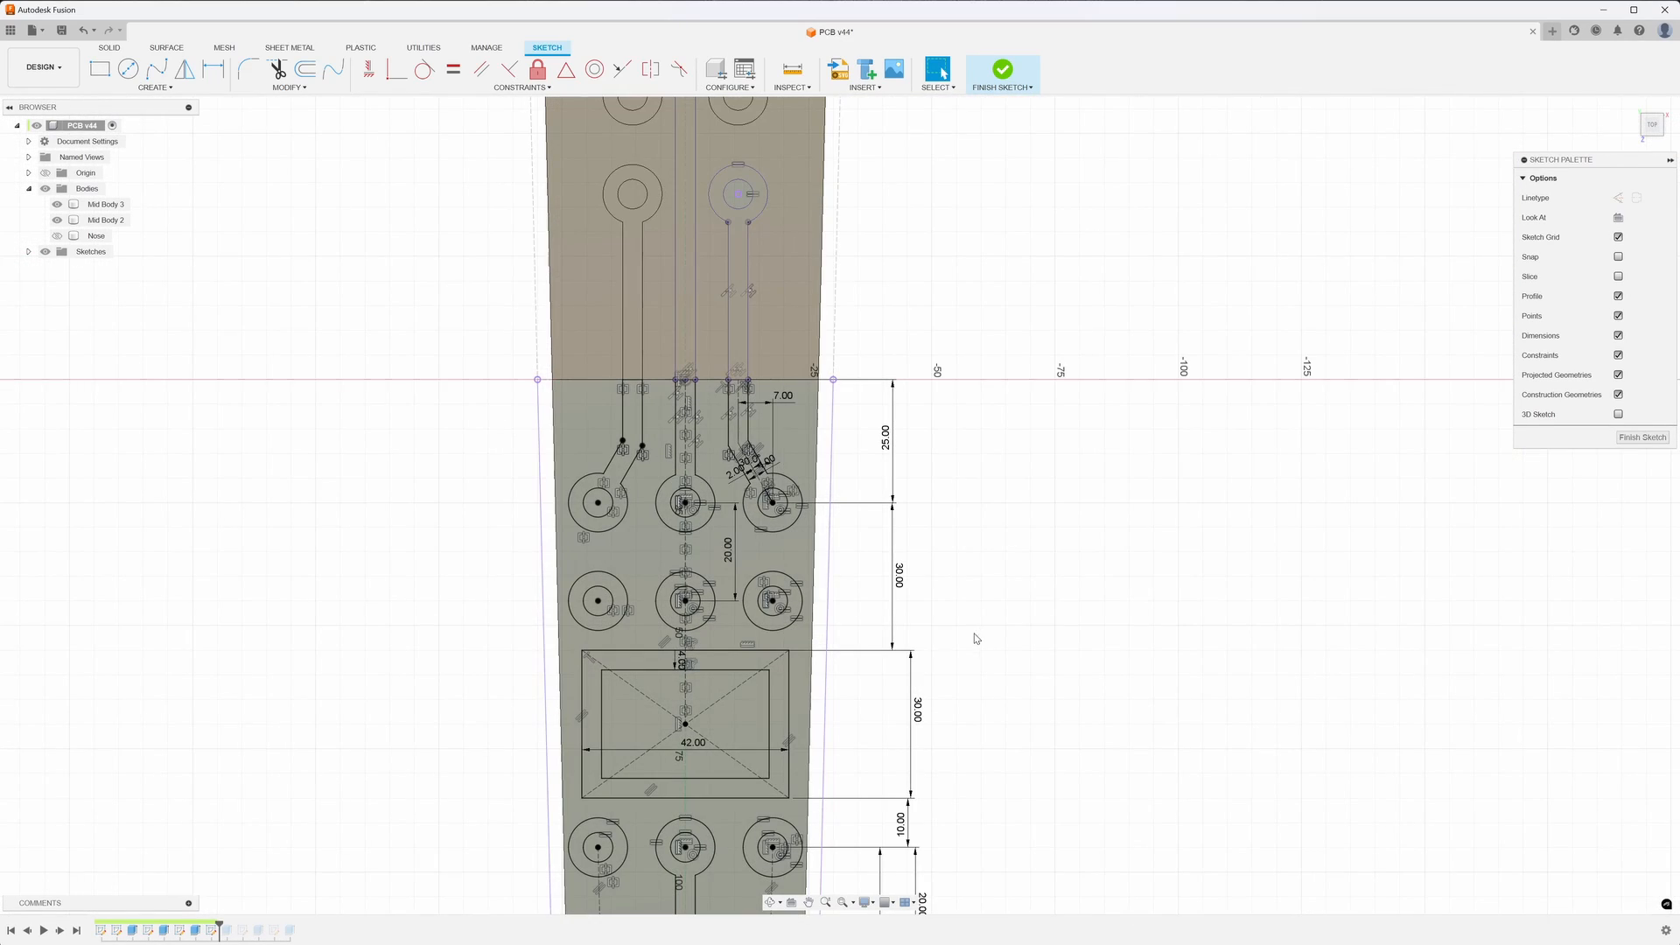
# - Examine the second section's remaining pads, traces and dimensions down to its narrow end, and finish the sketch in the home view
pyautogui.moveTo(976, 638)
pyautogui.mouseDown(button='middle')
pyautogui.moveTo(1027, 487)
pyautogui.moveTo(1099, 364)
pyautogui.mouseUp(button='middle')
pyautogui.scroll(-3, 1101, 365)
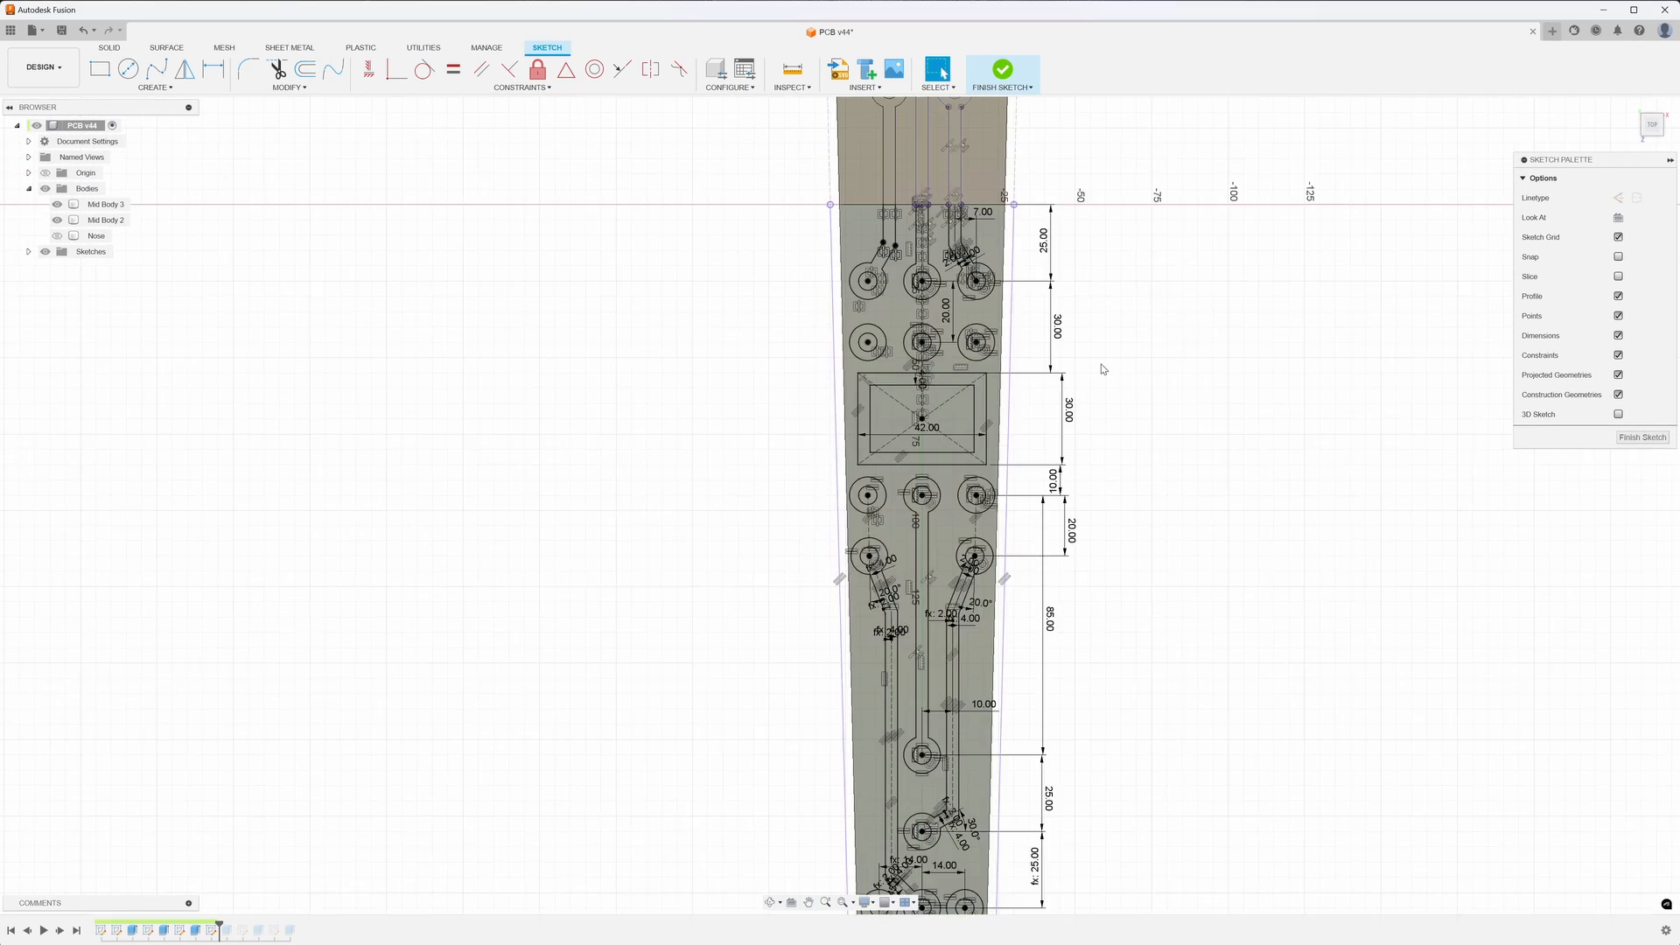
pyautogui.scroll(-2, 1102, 368)
pyautogui.scroll(1, 1101, 366)
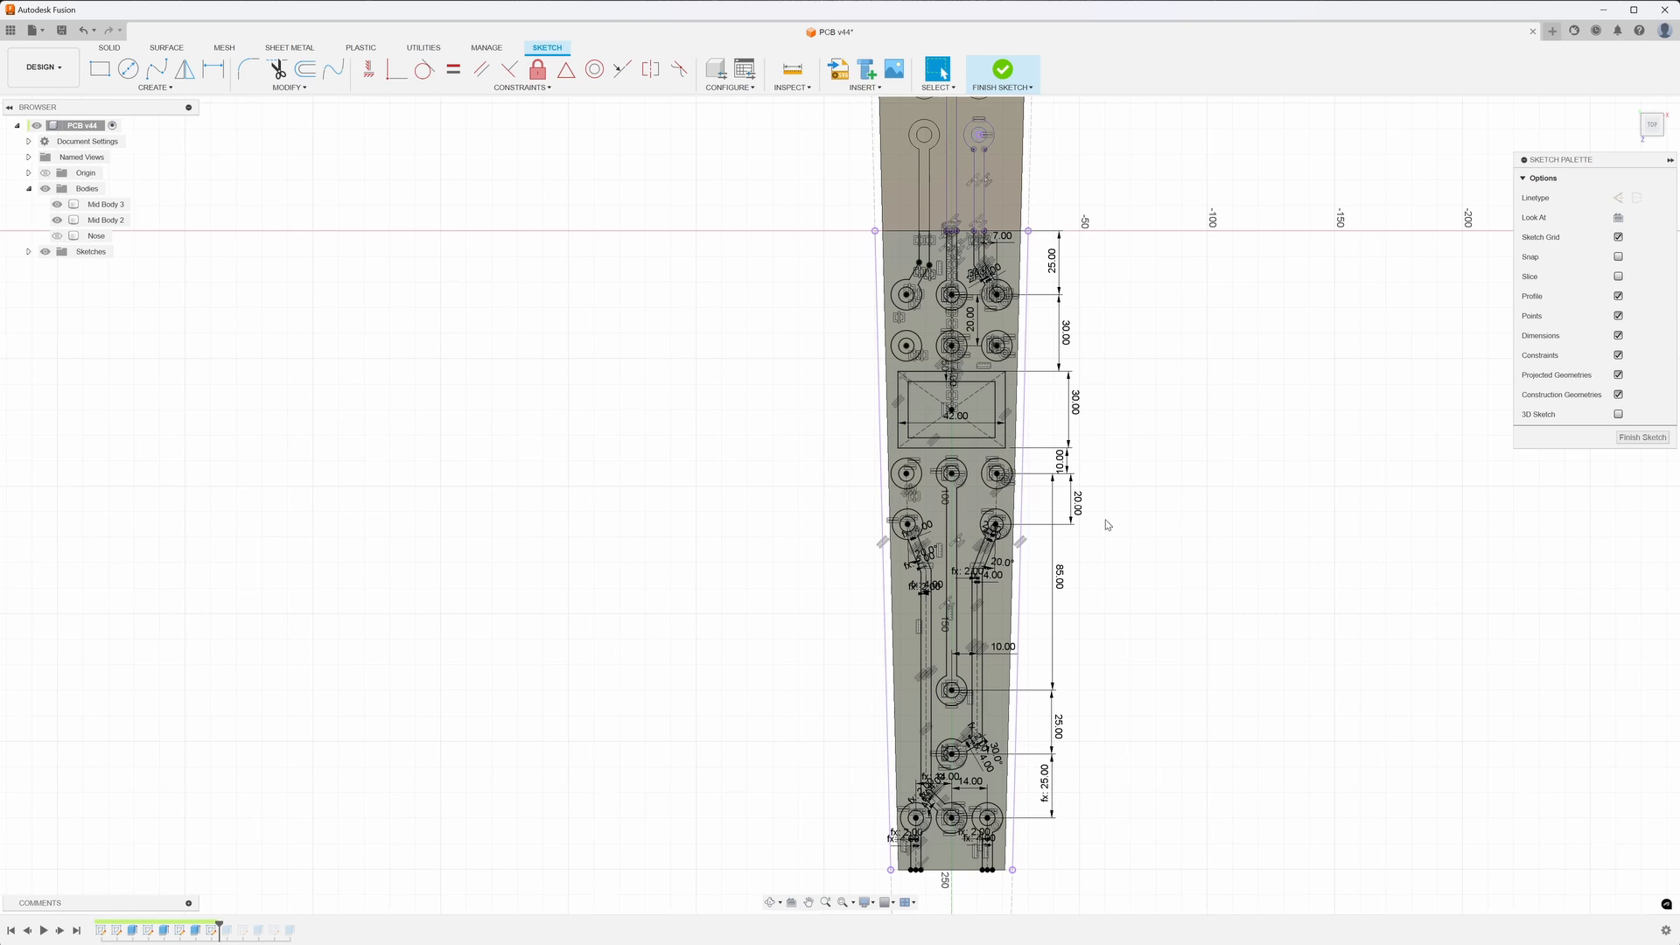
pyautogui.moveTo(1116, 539); pyautogui.dragTo(1102, 429, button='middle')
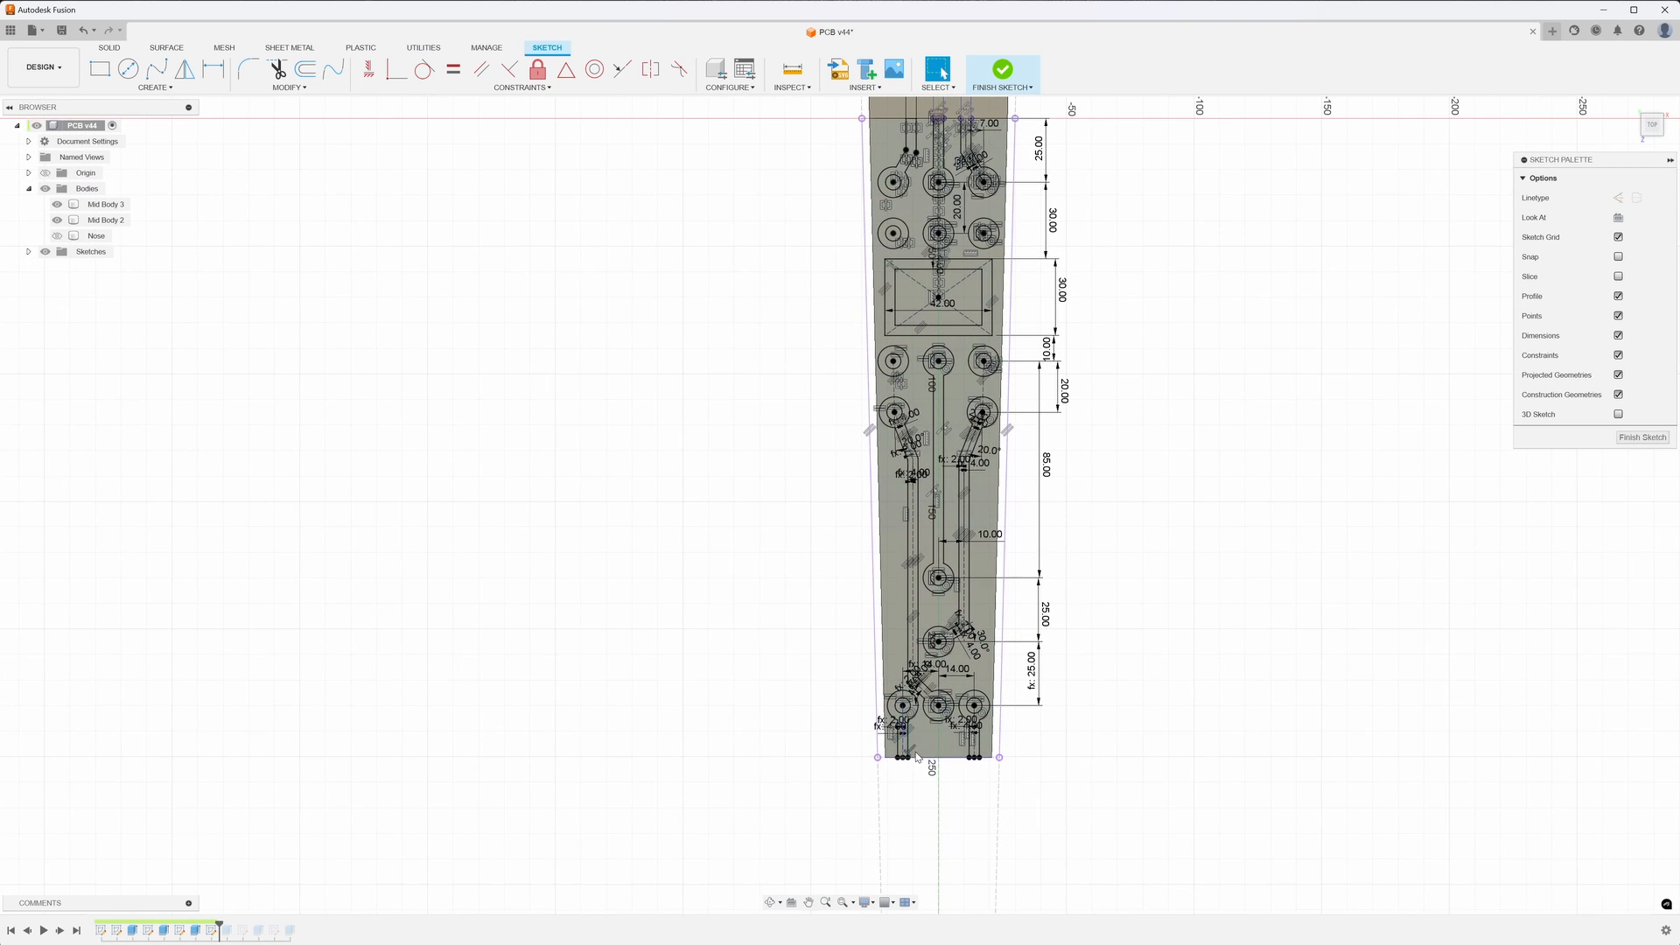
pyautogui.scroll(8, 945, 768)
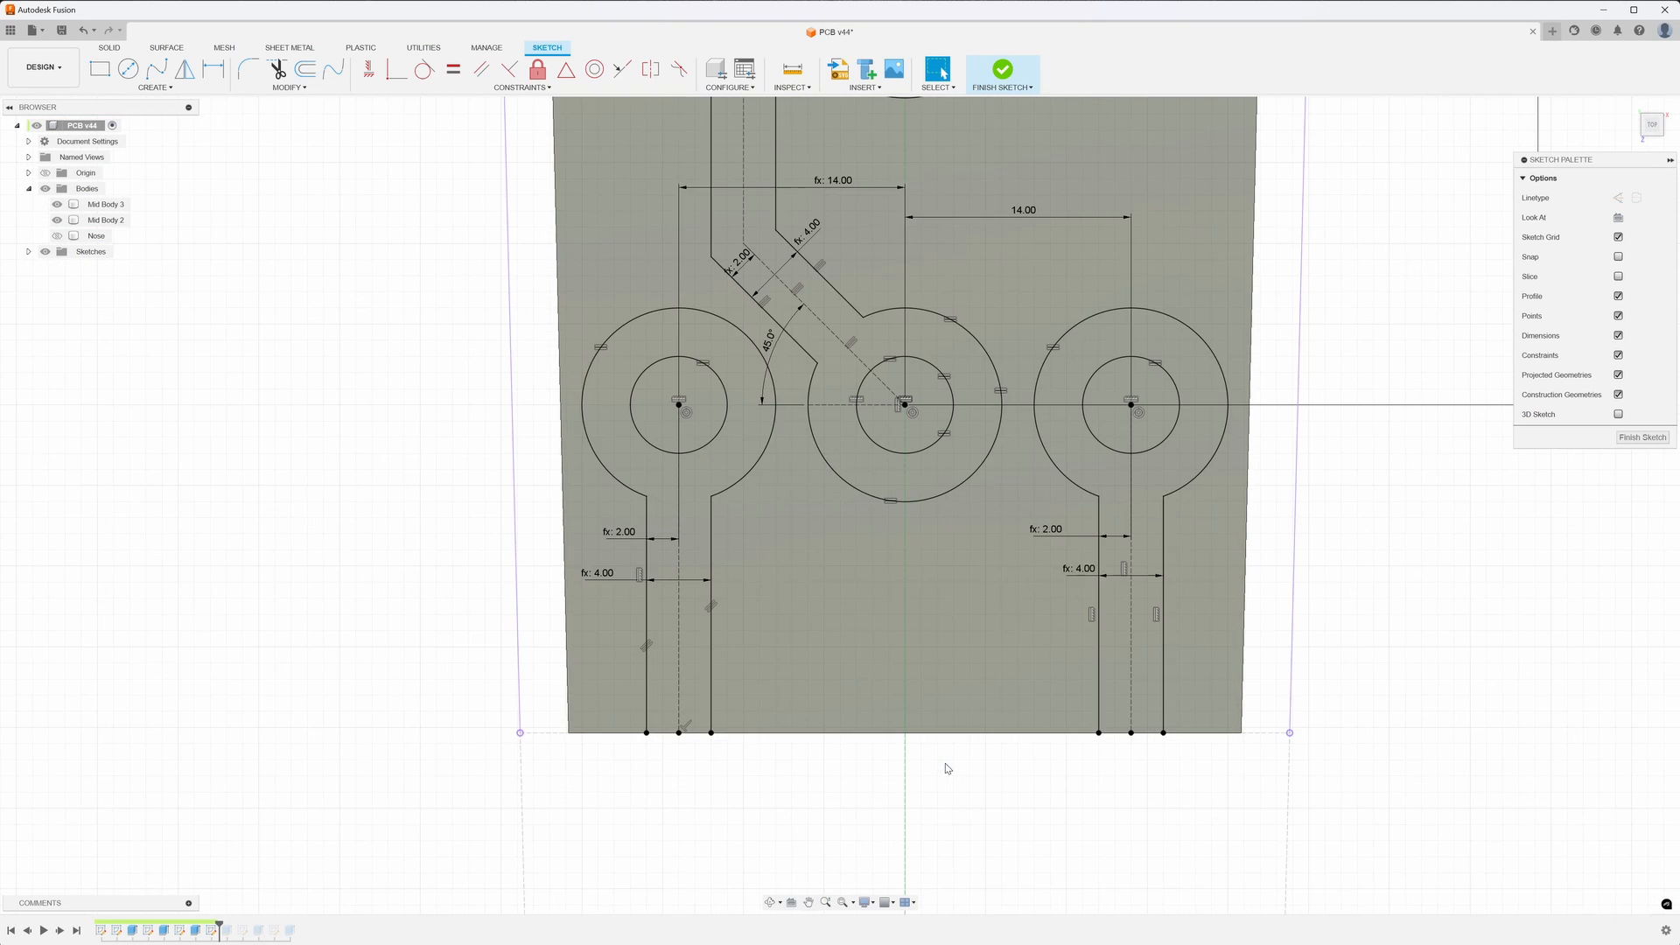
pyautogui.scroll(-8, 792, 680)
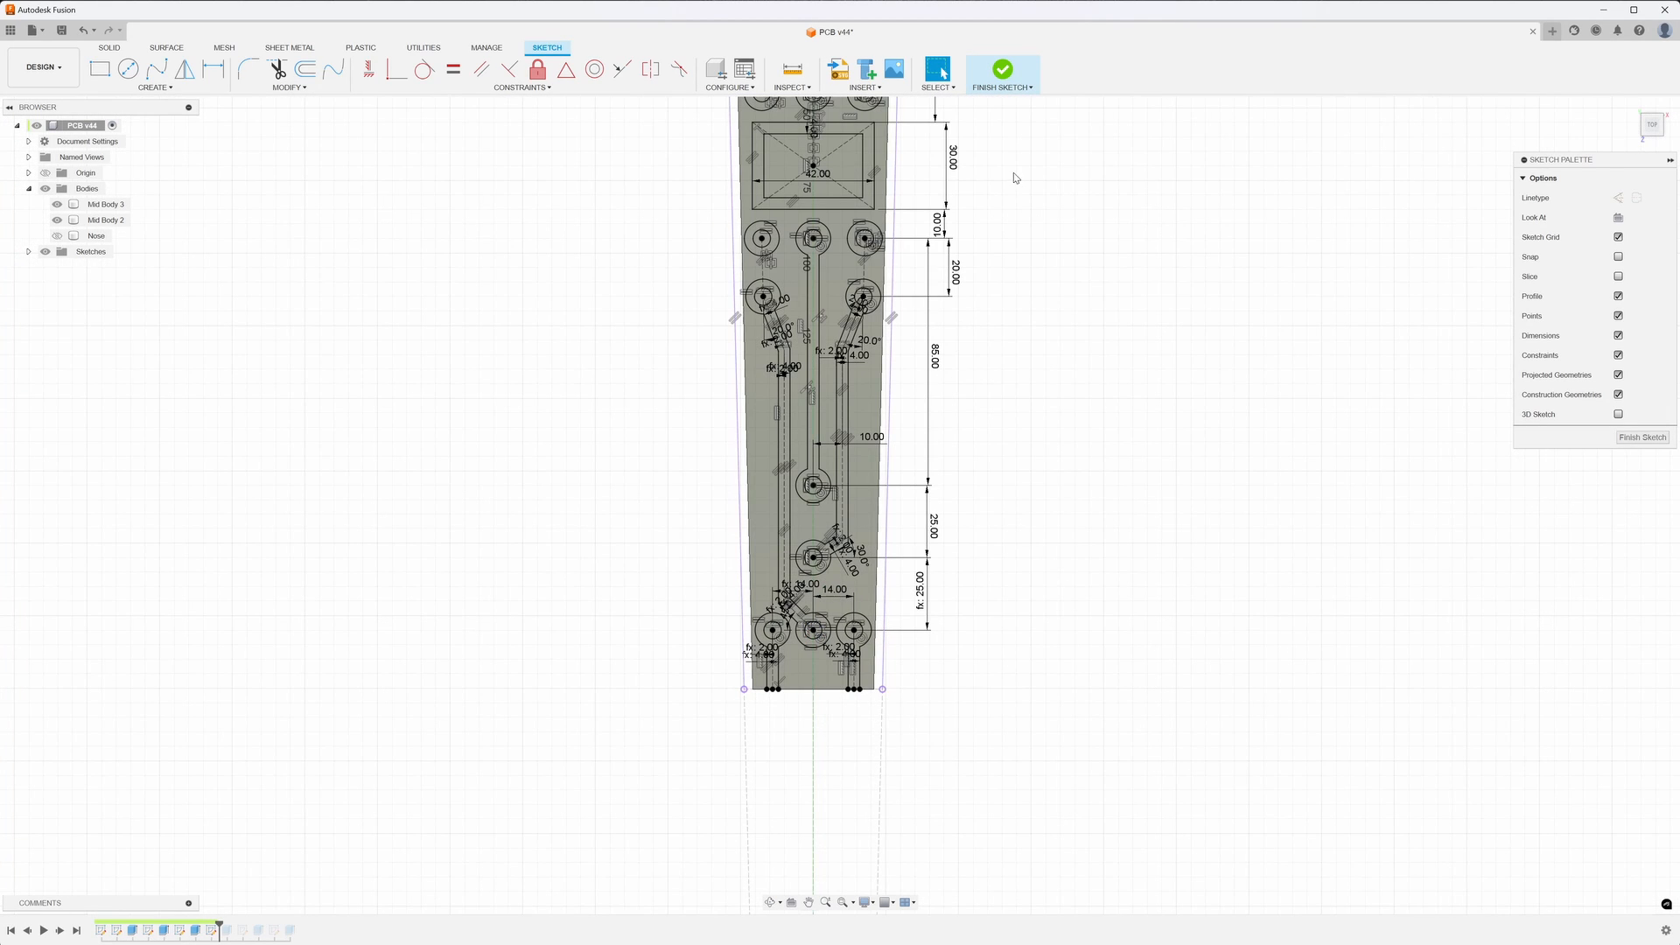
pyautogui.click(1002, 70)
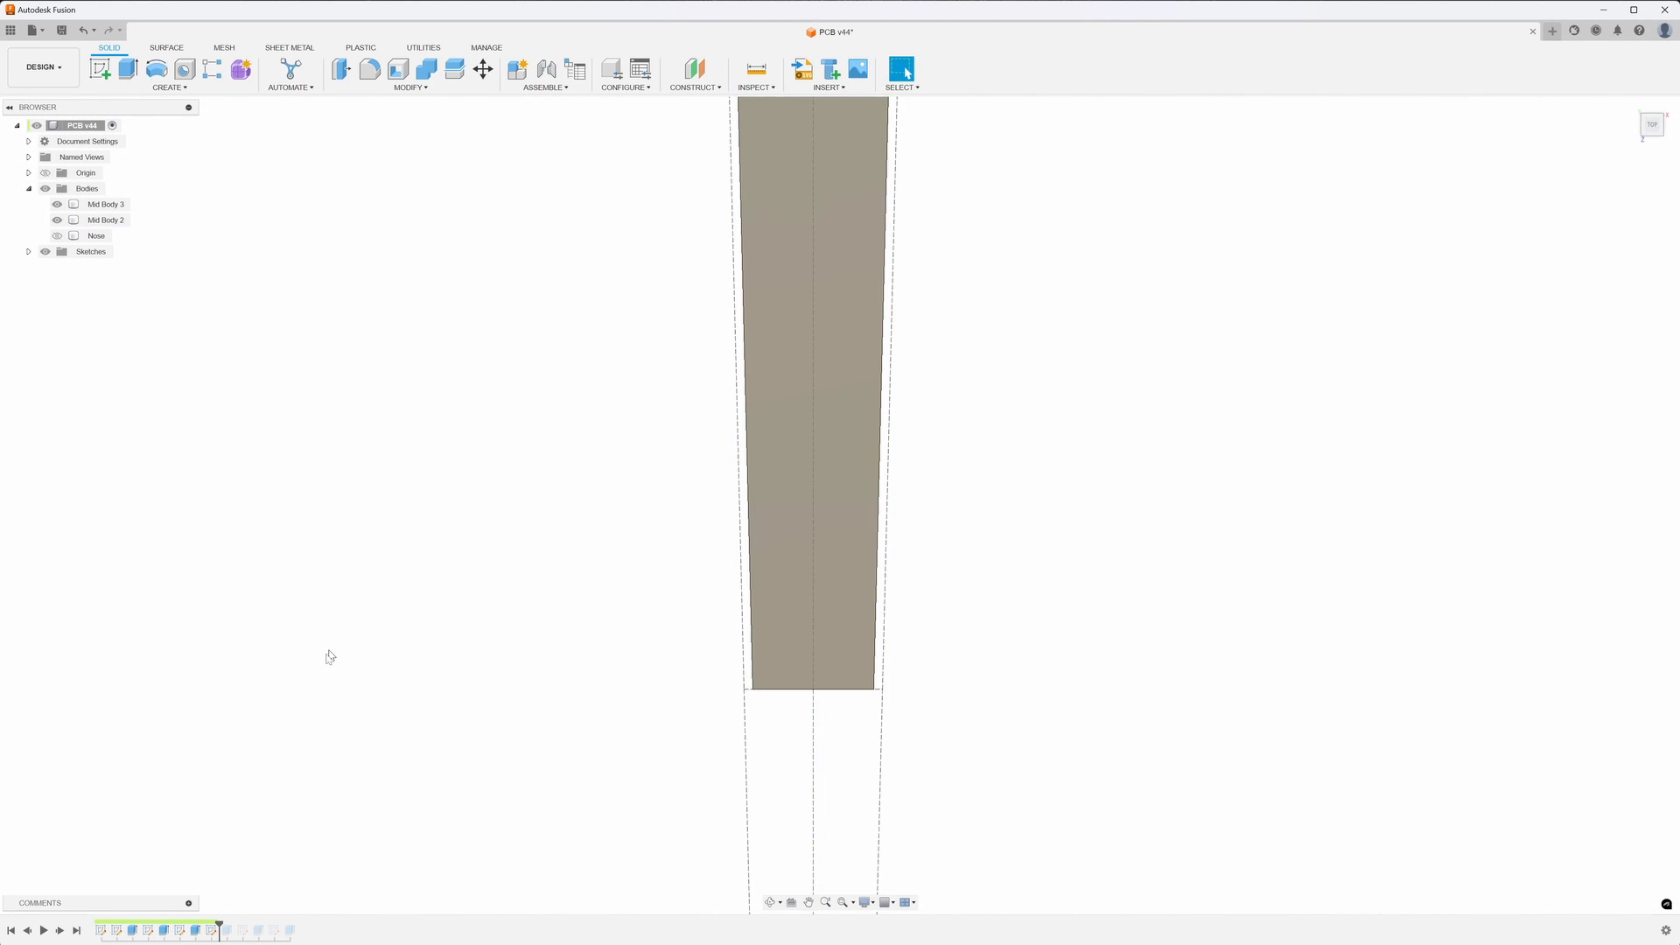
pyautogui.click(1638, 108)
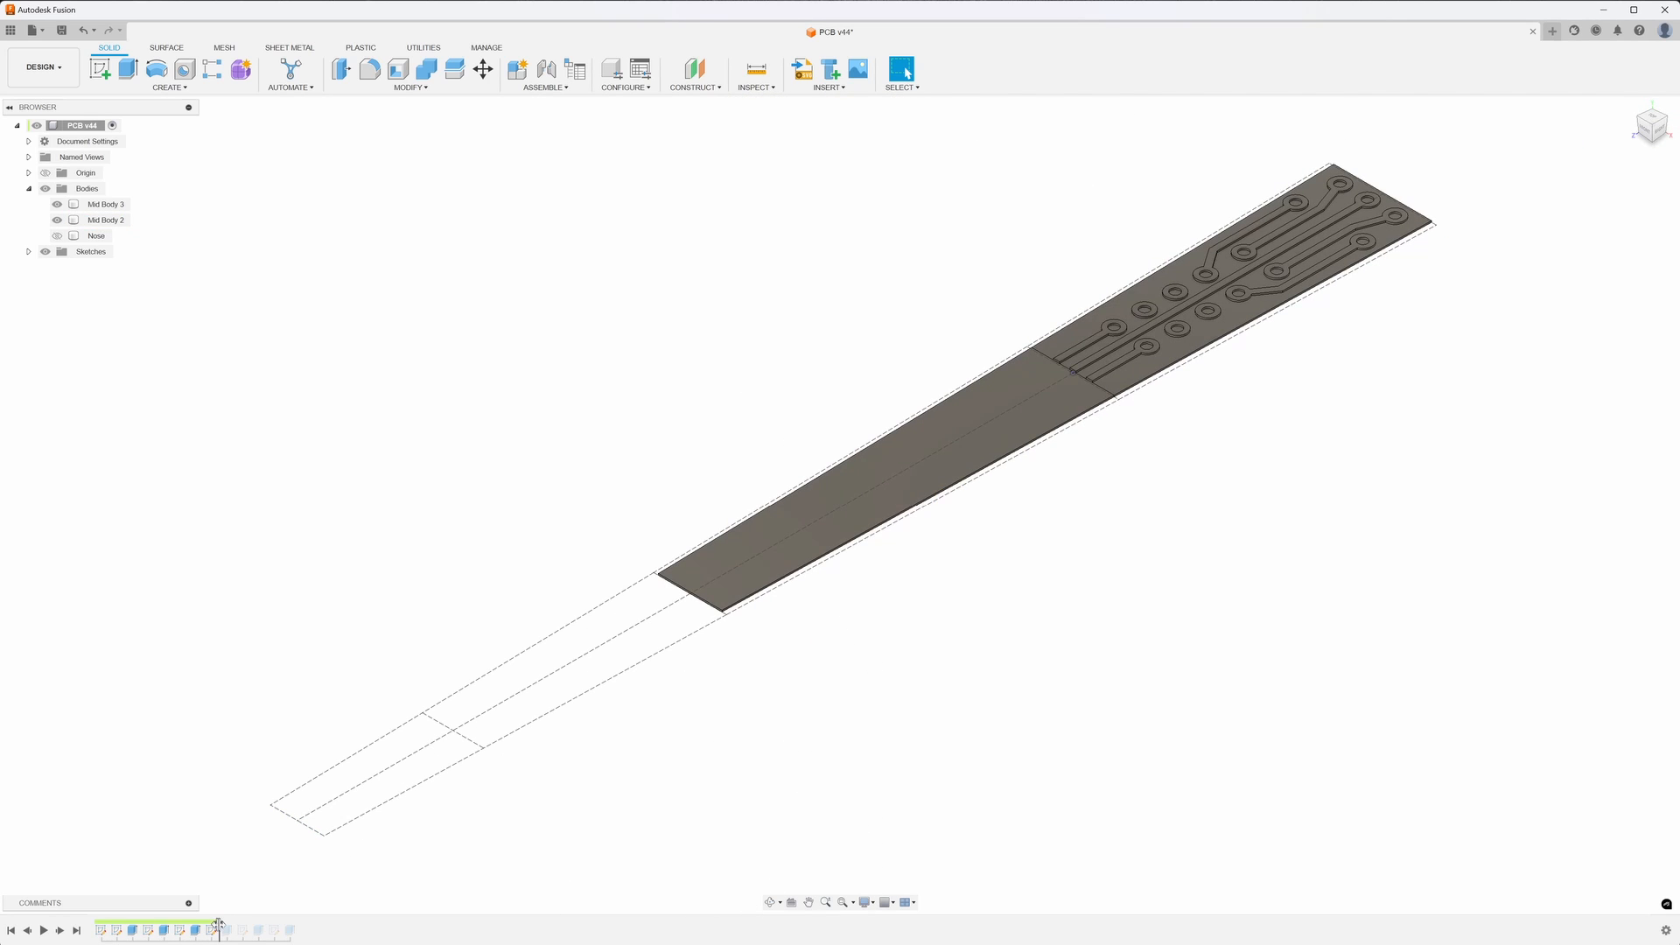
# - Roll the history forward past the extrusion of Mid Body 2's traces and review that feature's settings without changing them
pyautogui.moveTo(219, 924); pyautogui.dragTo(233, 931)
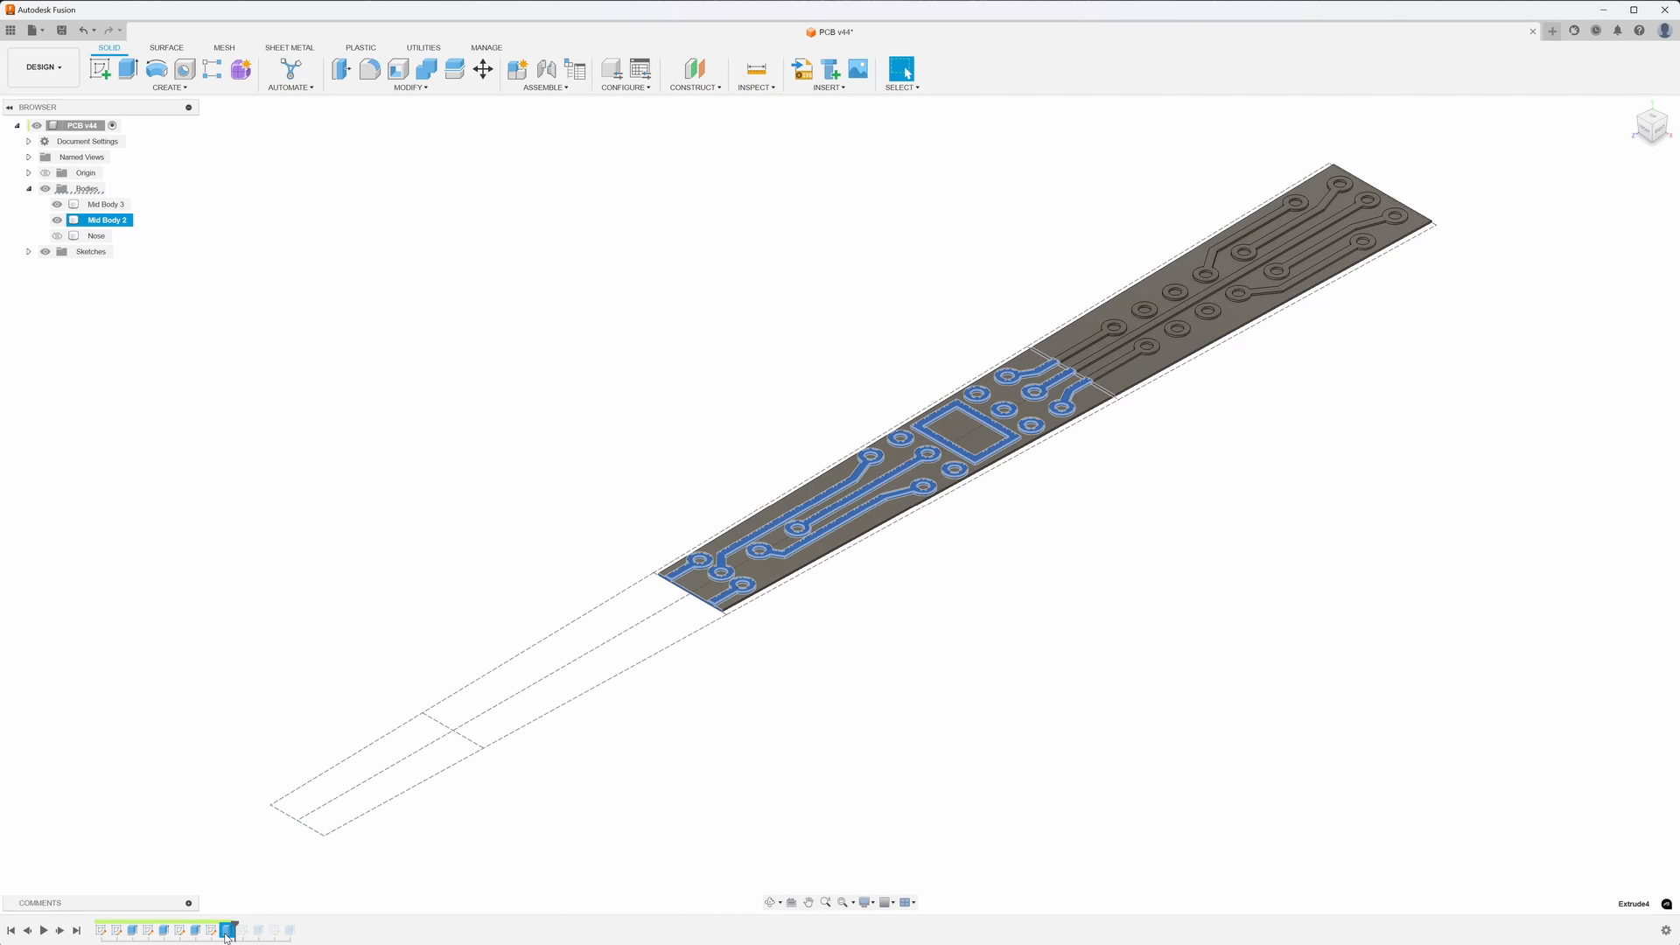
pyautogui.rightClick(226, 933)
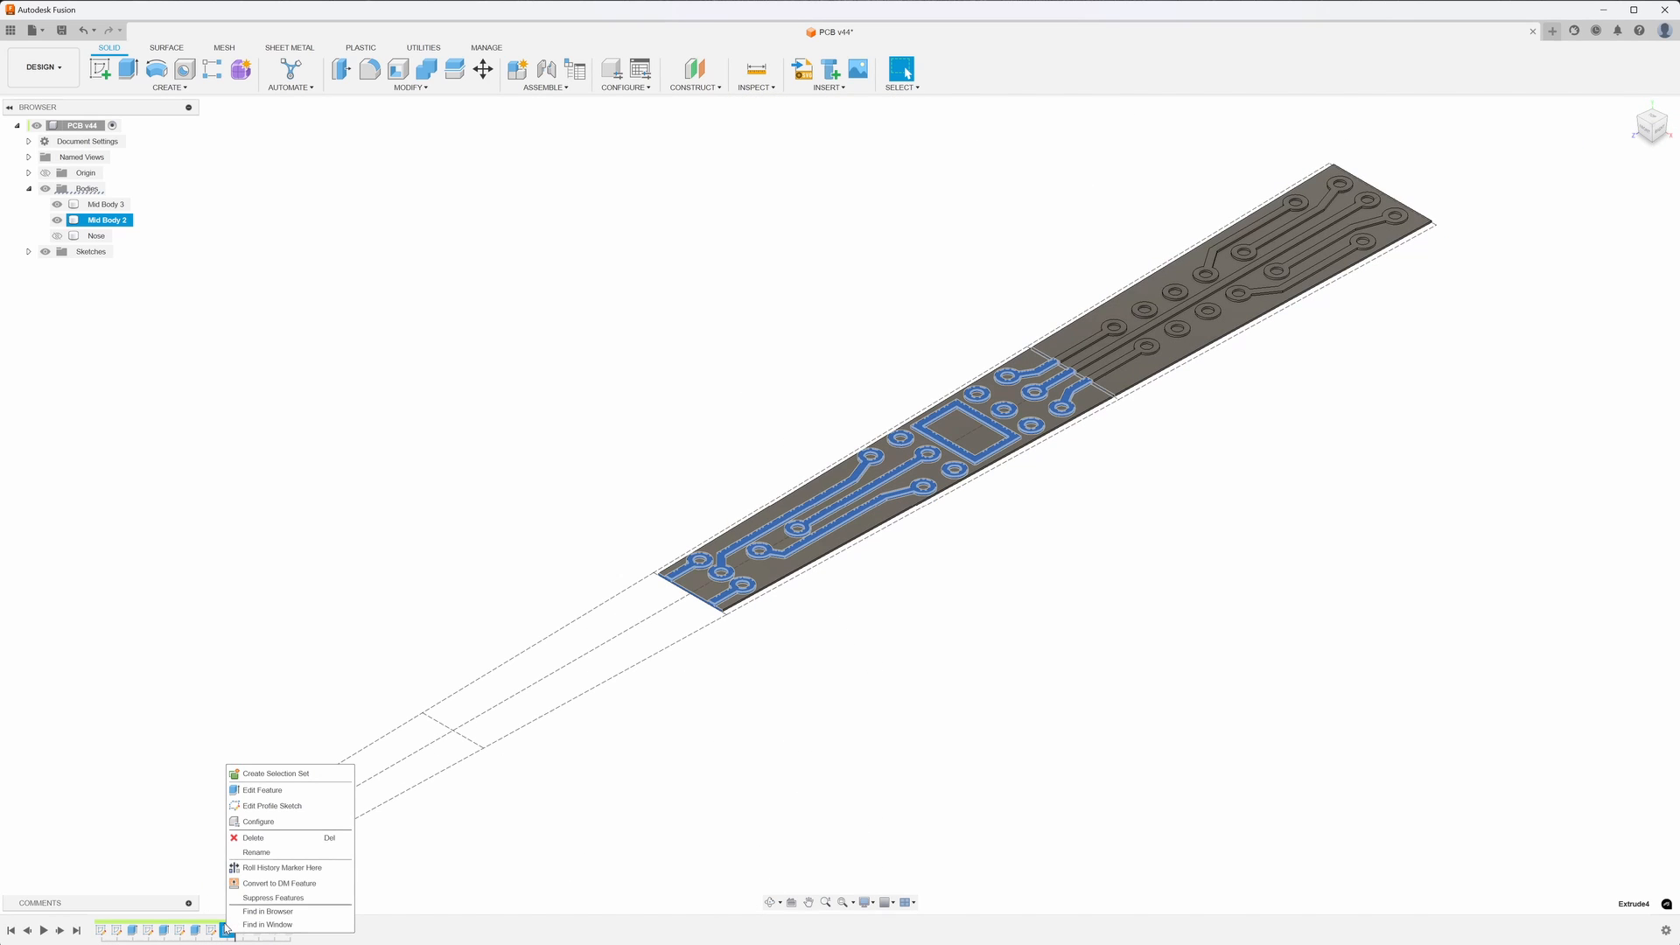
pyautogui.click(271, 791)
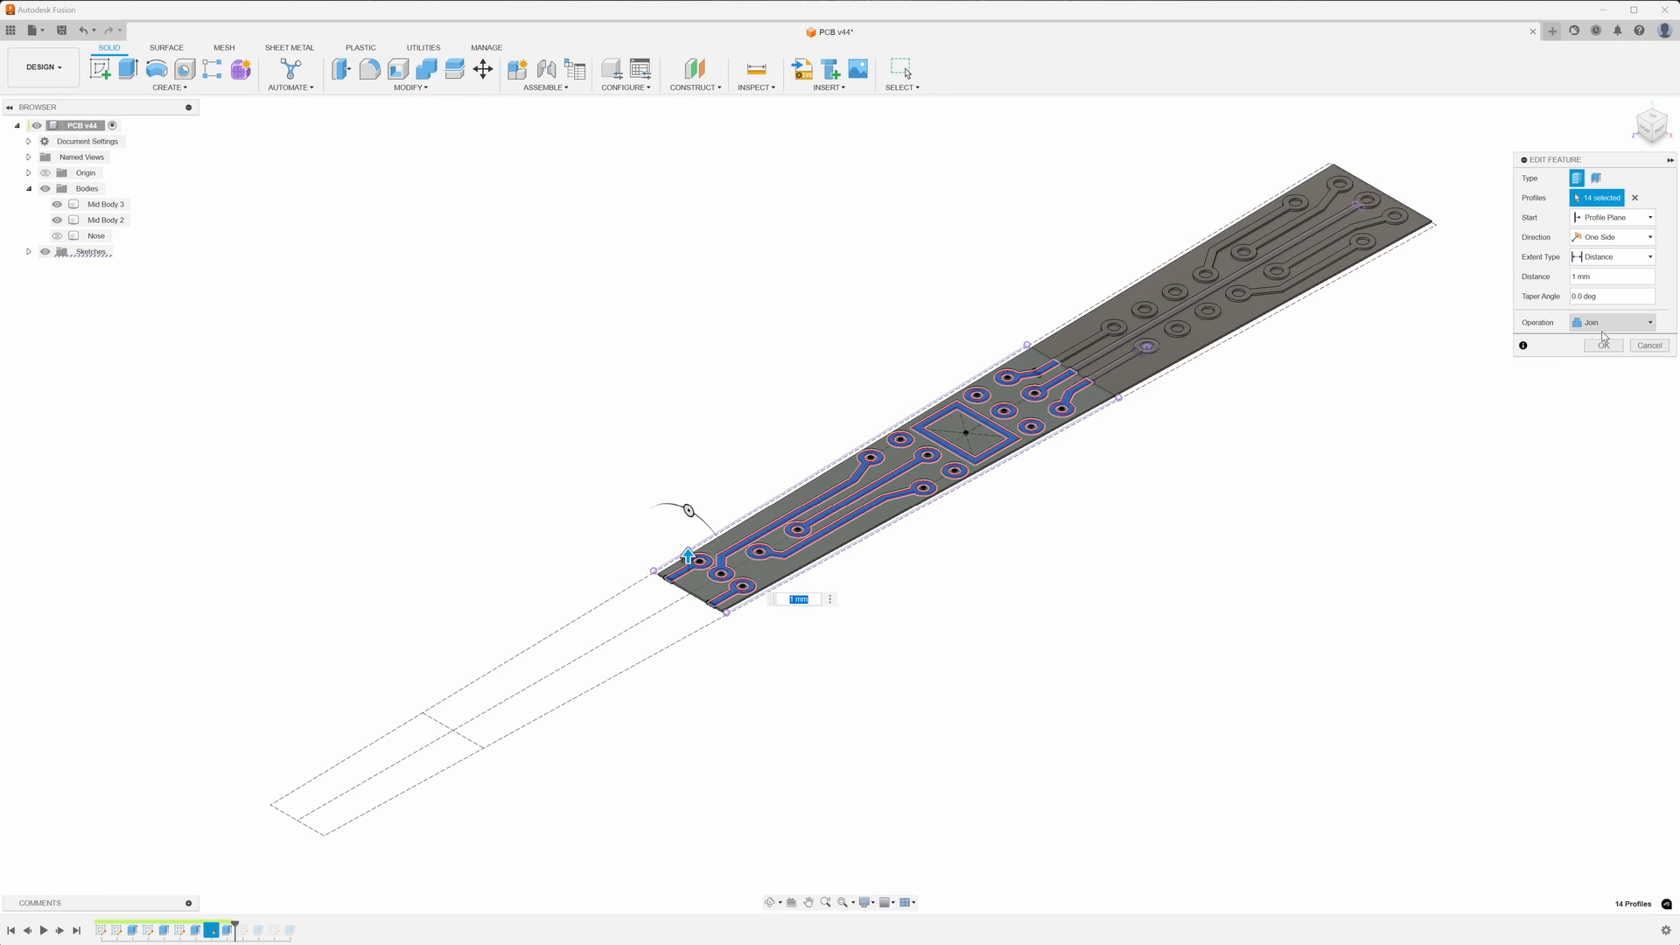
pyautogui.click(1649, 346)
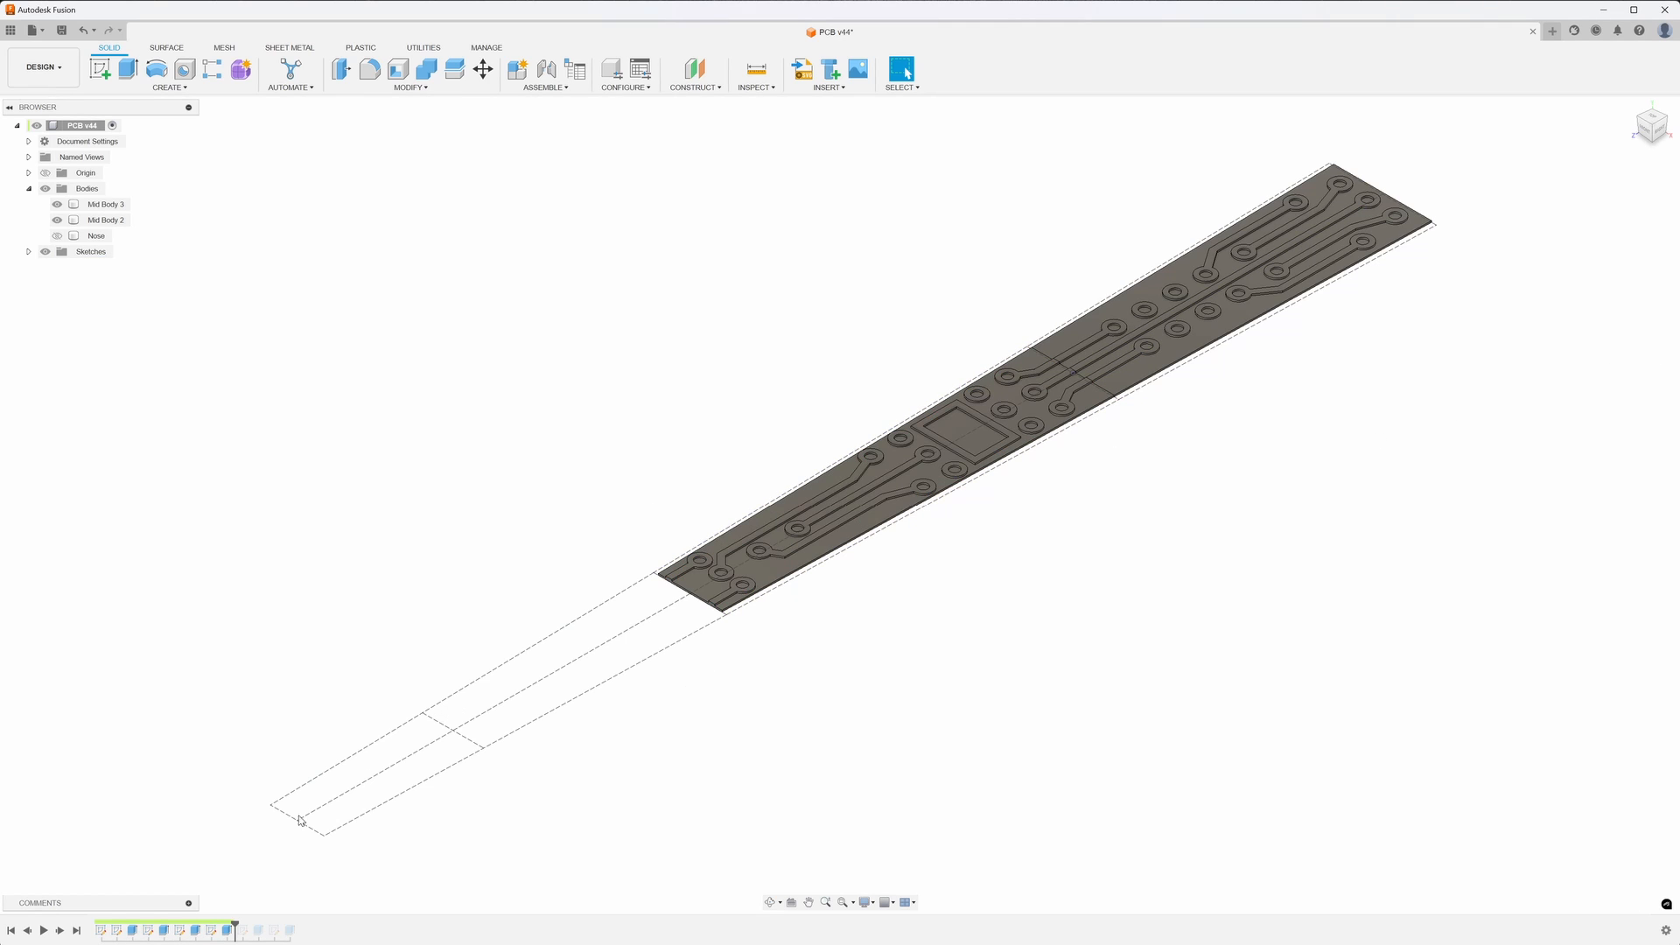
# - Open Mid Body 2's base extrusion to review its distance and New Body operation, and close it with the settings kept
pyautogui.click(195, 933)
pyautogui.rightClick(194, 932)
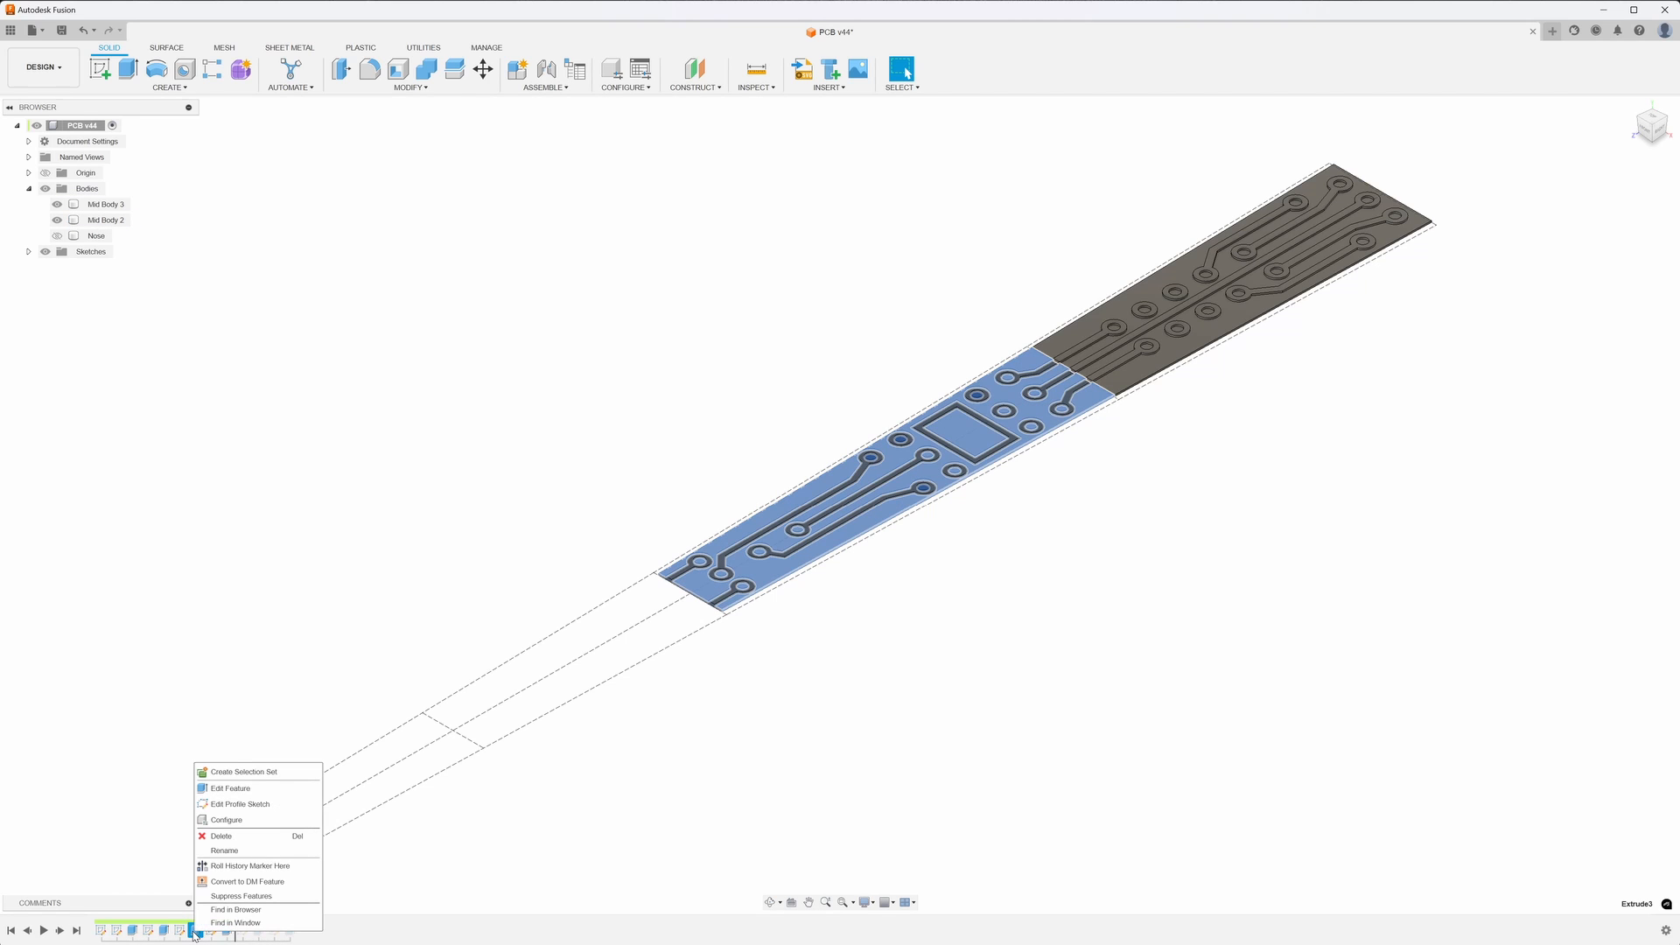
pyautogui.click(242, 788)
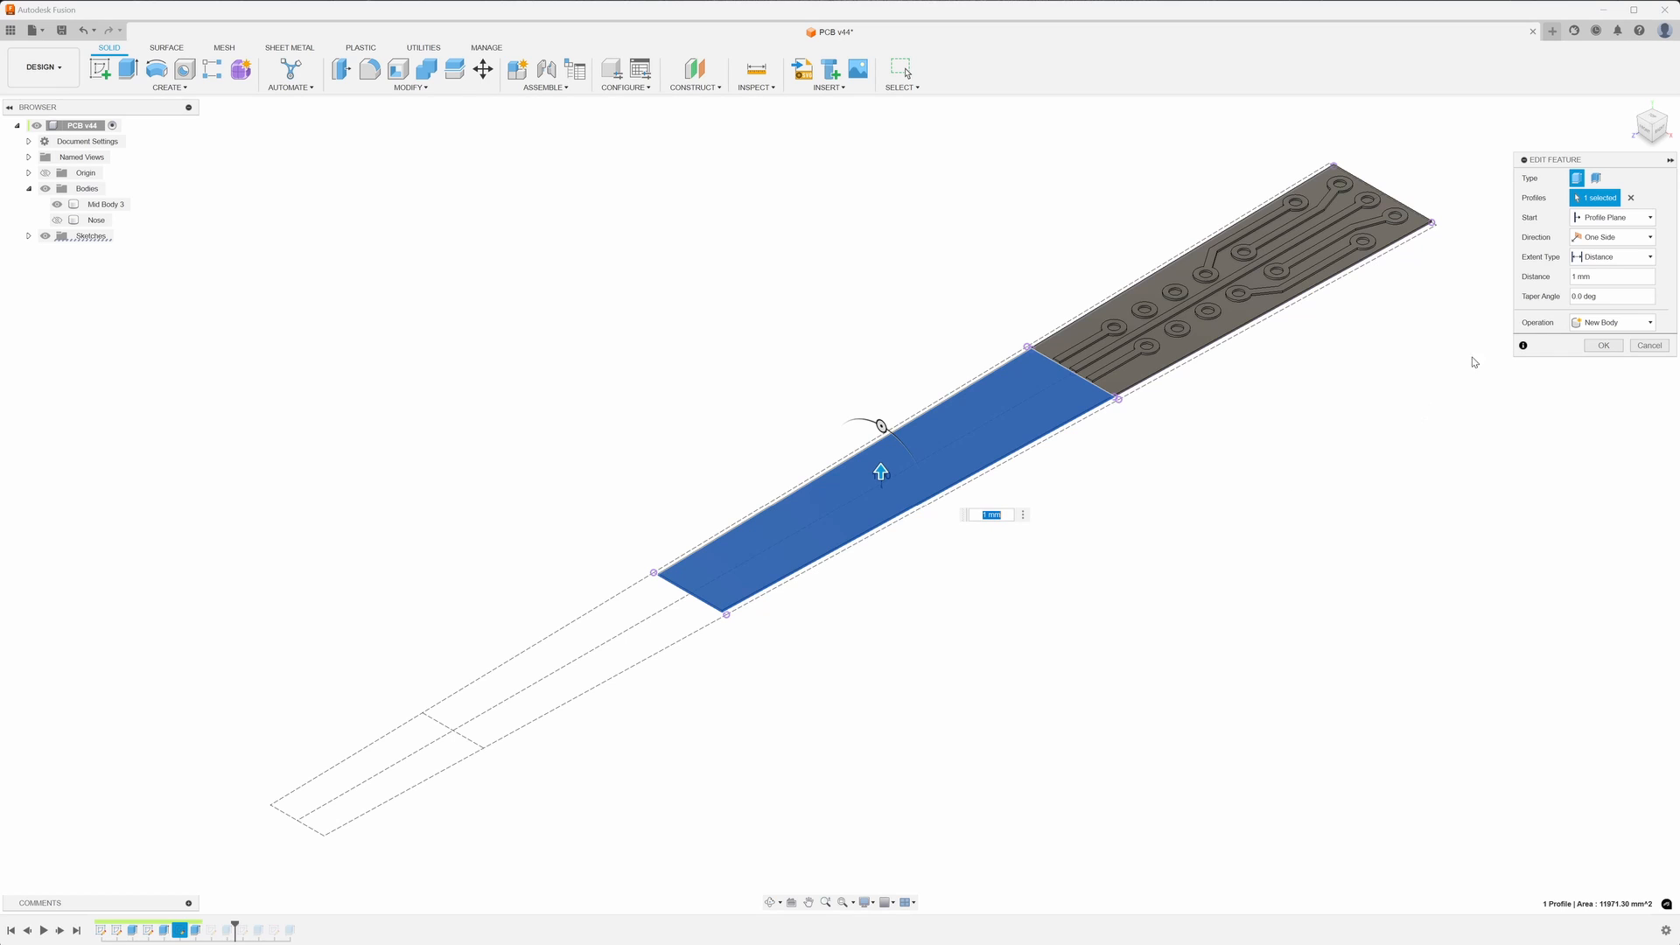
pyautogui.click(1602, 344)
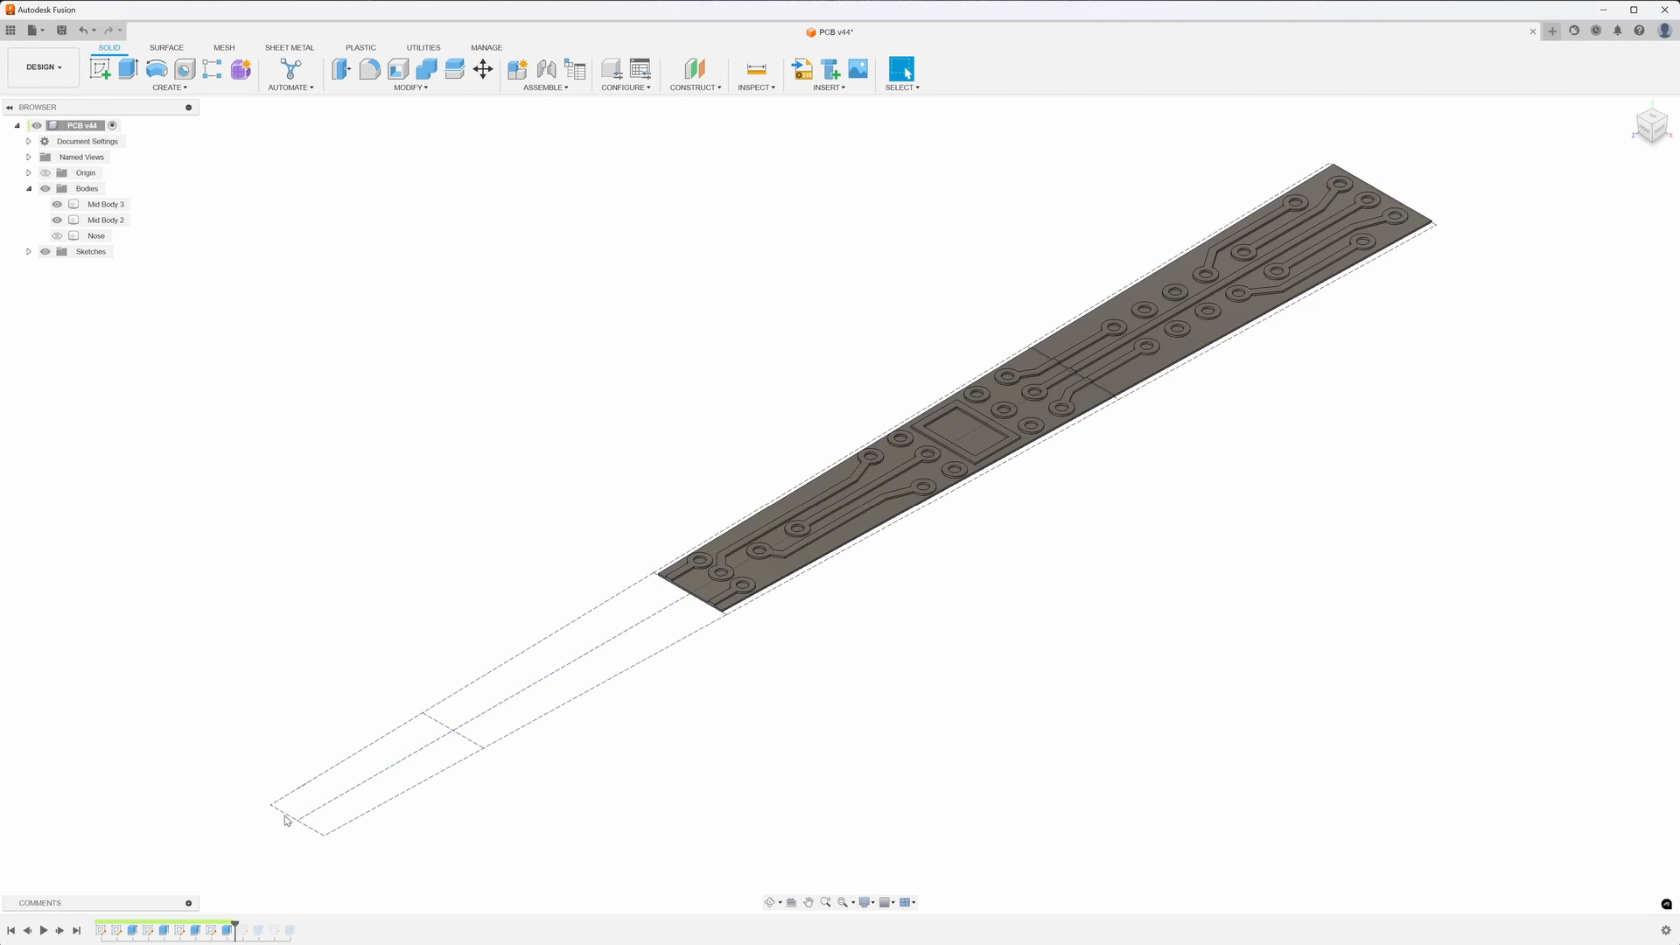
# - Reopen the extrusion of Mid Body 2's traces to compare its Join operation and selected profiles, and cancel the edit
pyautogui.rightClick(227, 930)
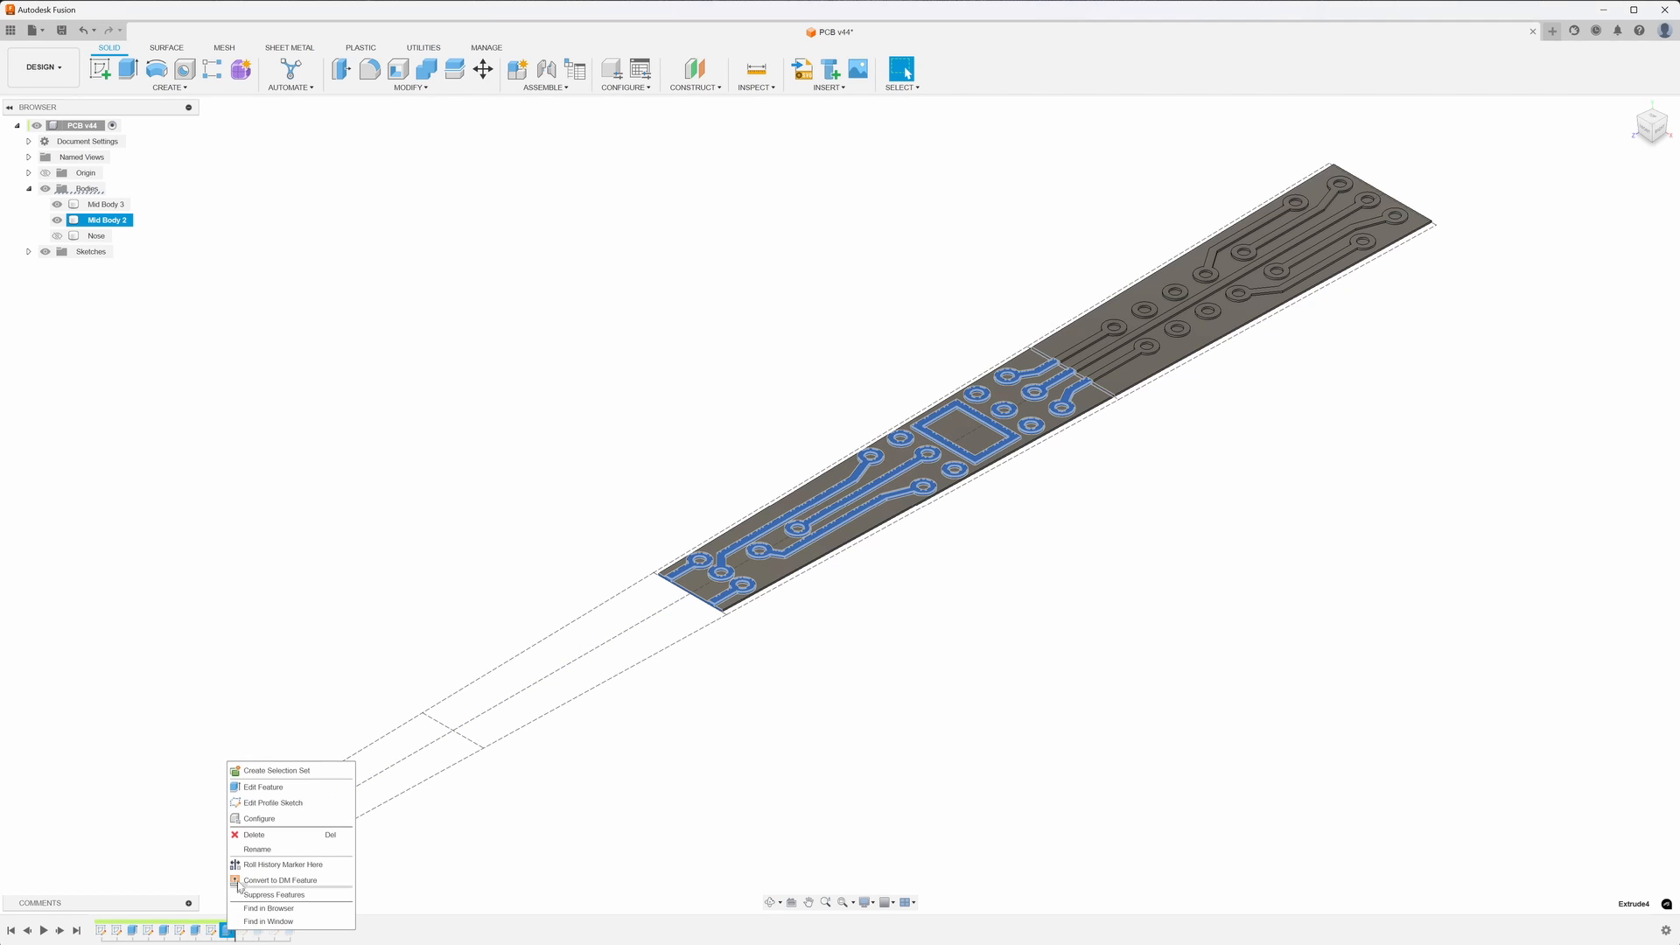
pyautogui.click(263, 787)
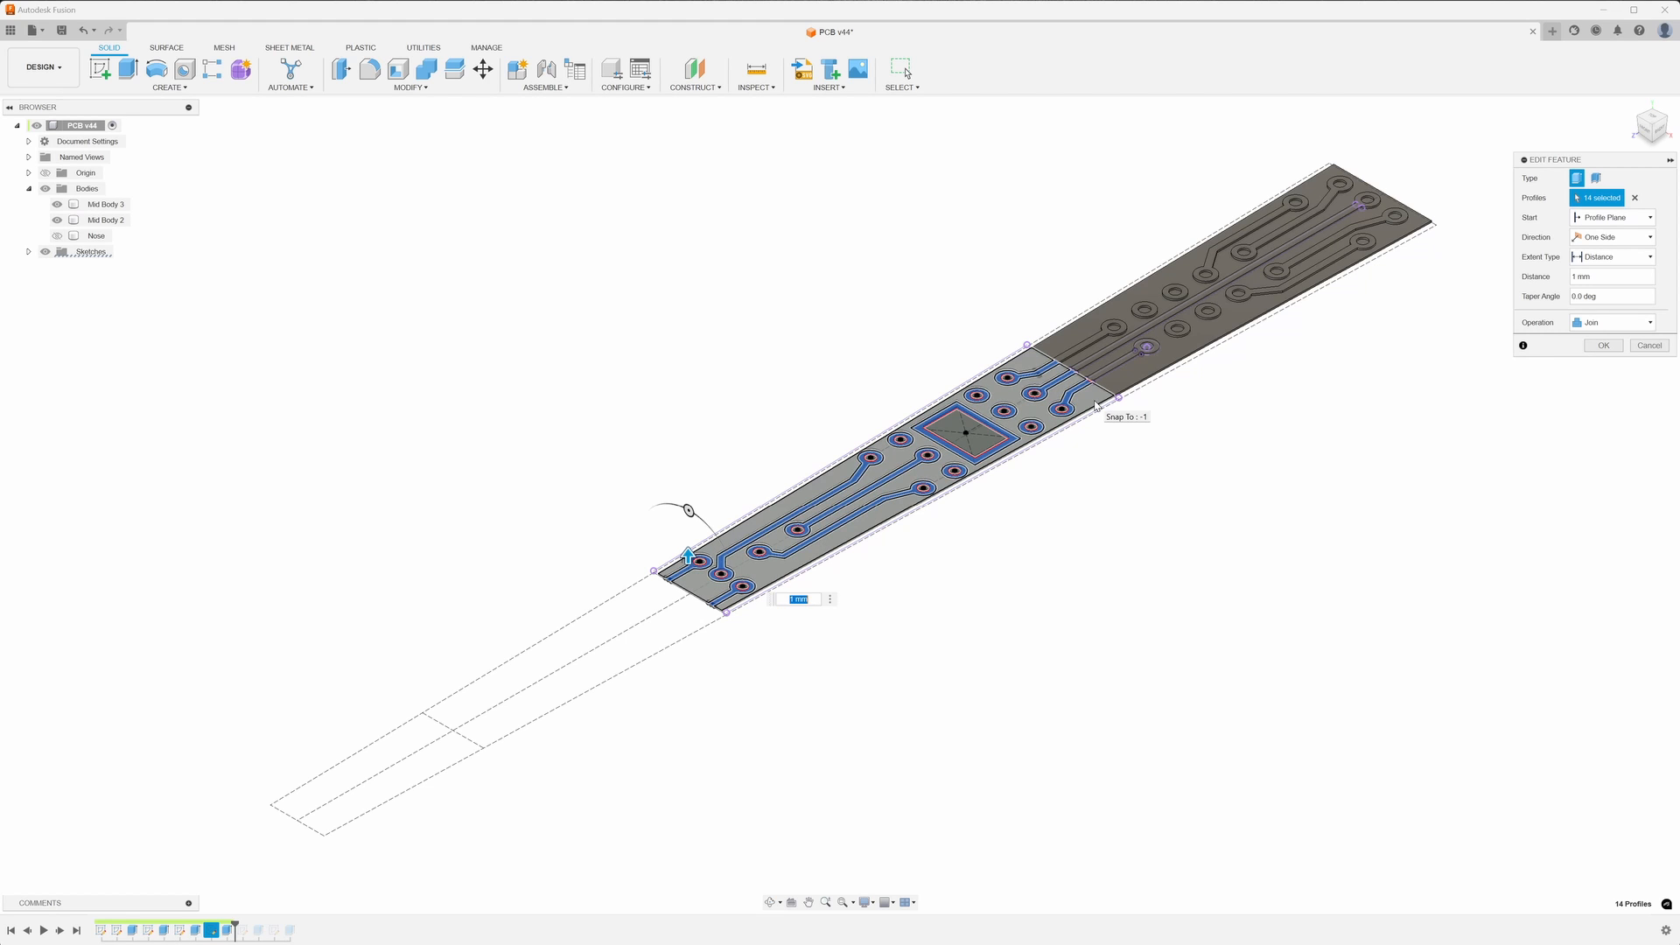
pyautogui.click(1643, 345)
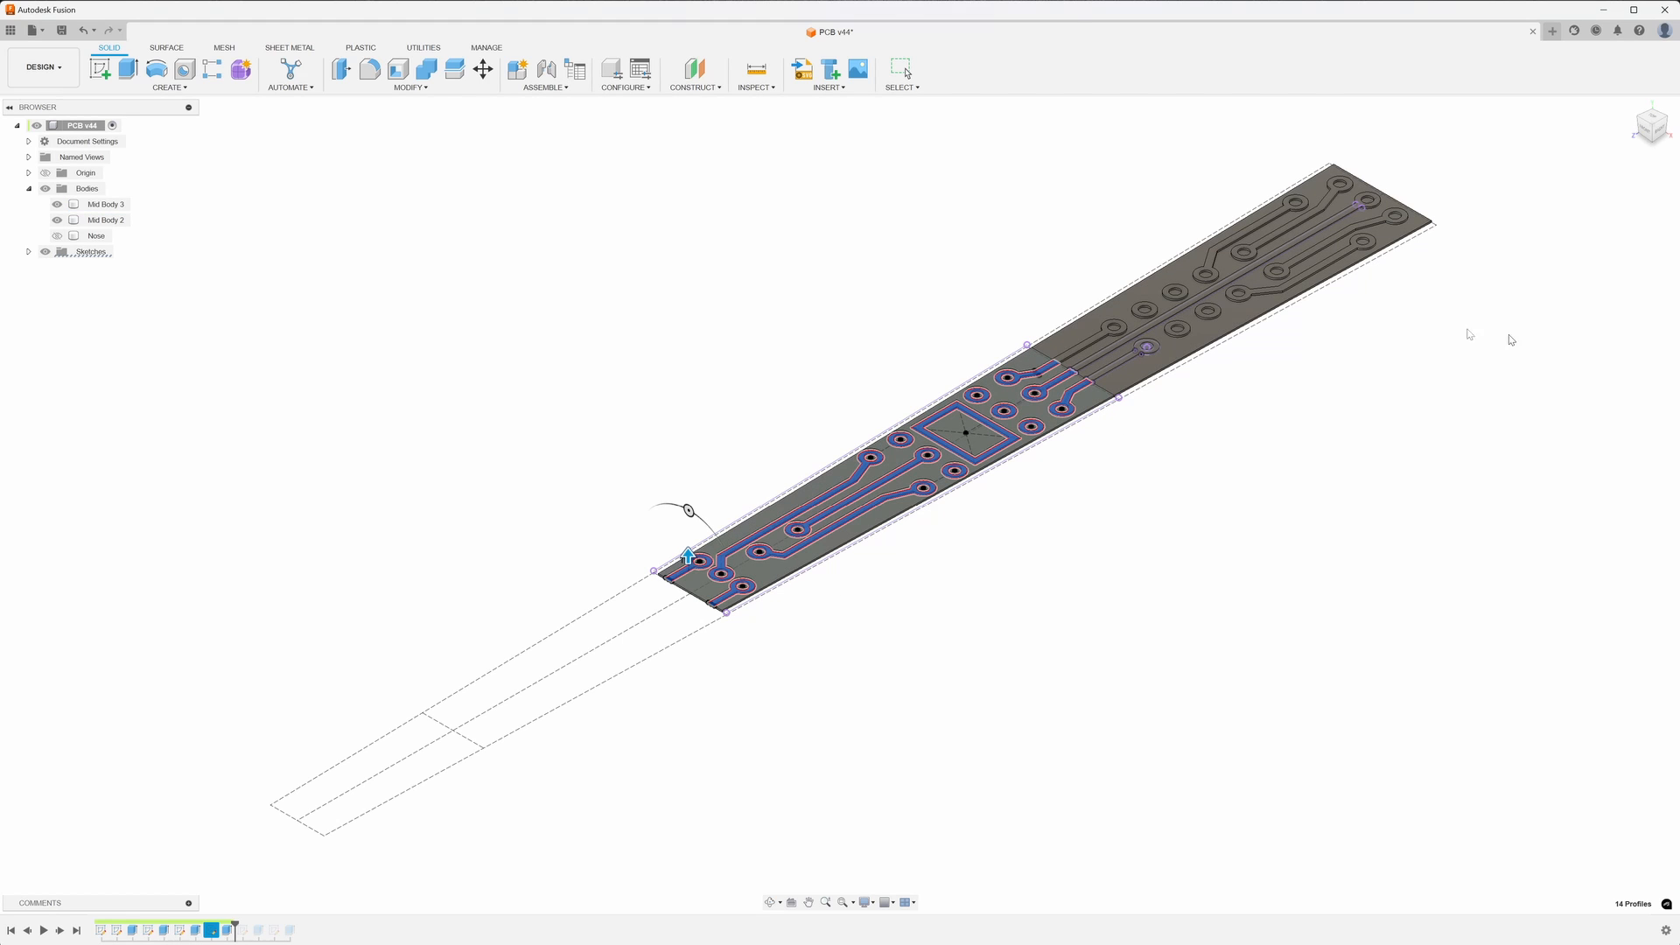
# - Isolate Mid Body 2 by hiding Mid Body 3, inspect its board face and pads, and show Mid Body 3 again
pyautogui.click(56, 206)
pyautogui.click(57, 205)
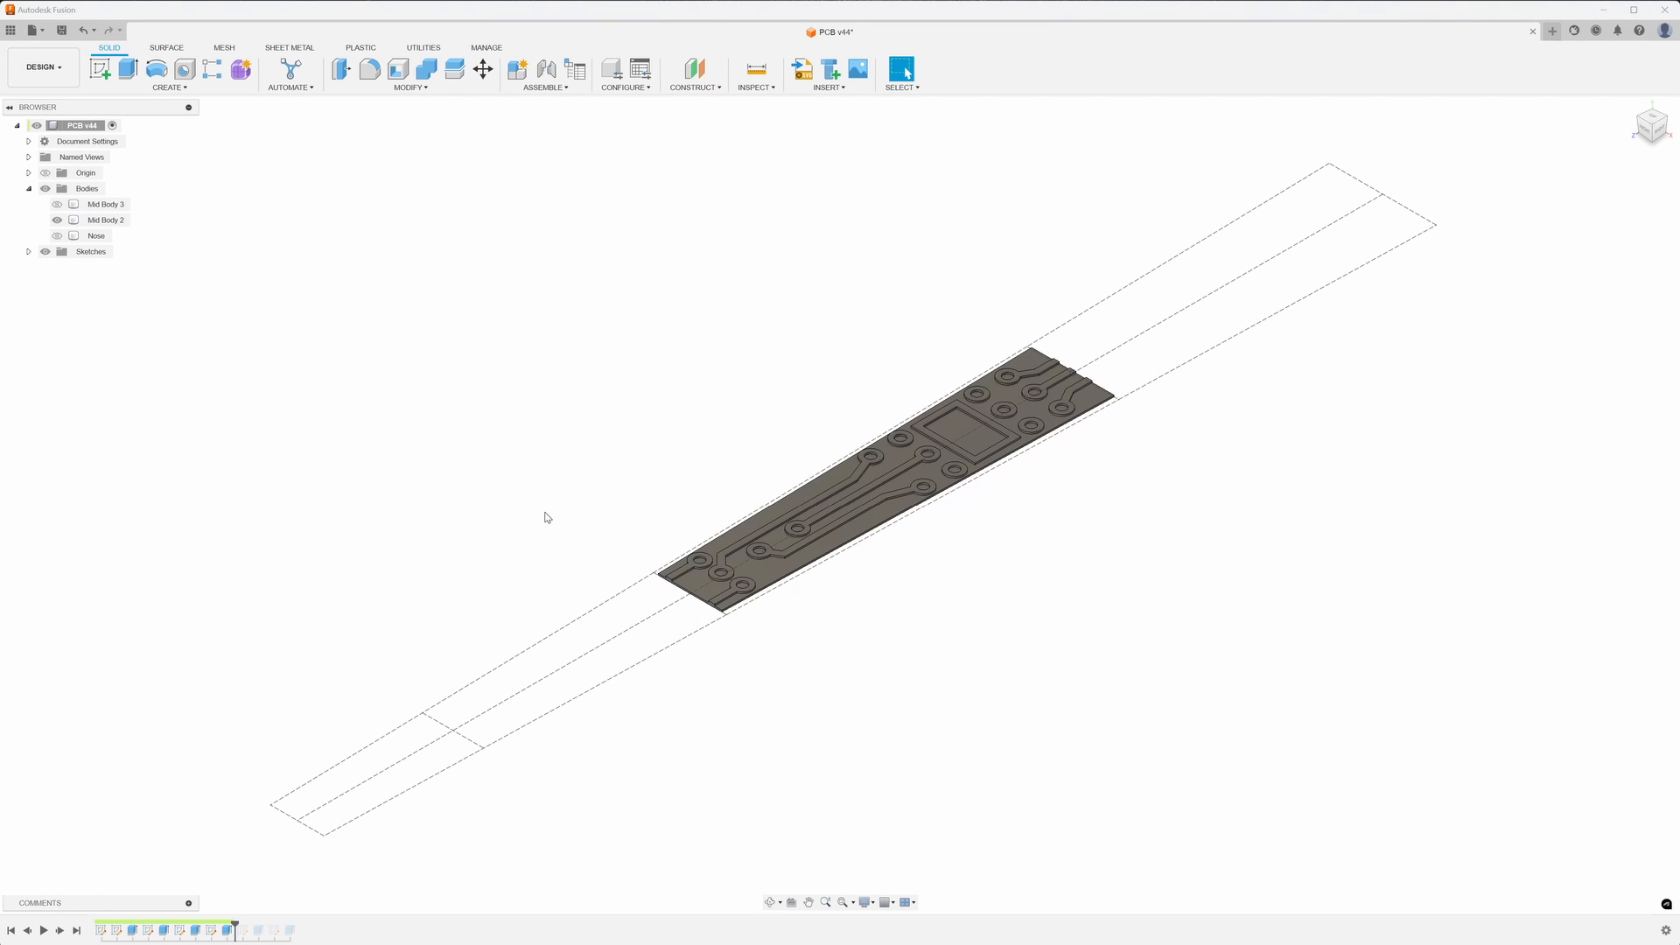
pyautogui.click(954, 474)
pyautogui.click(831, 547)
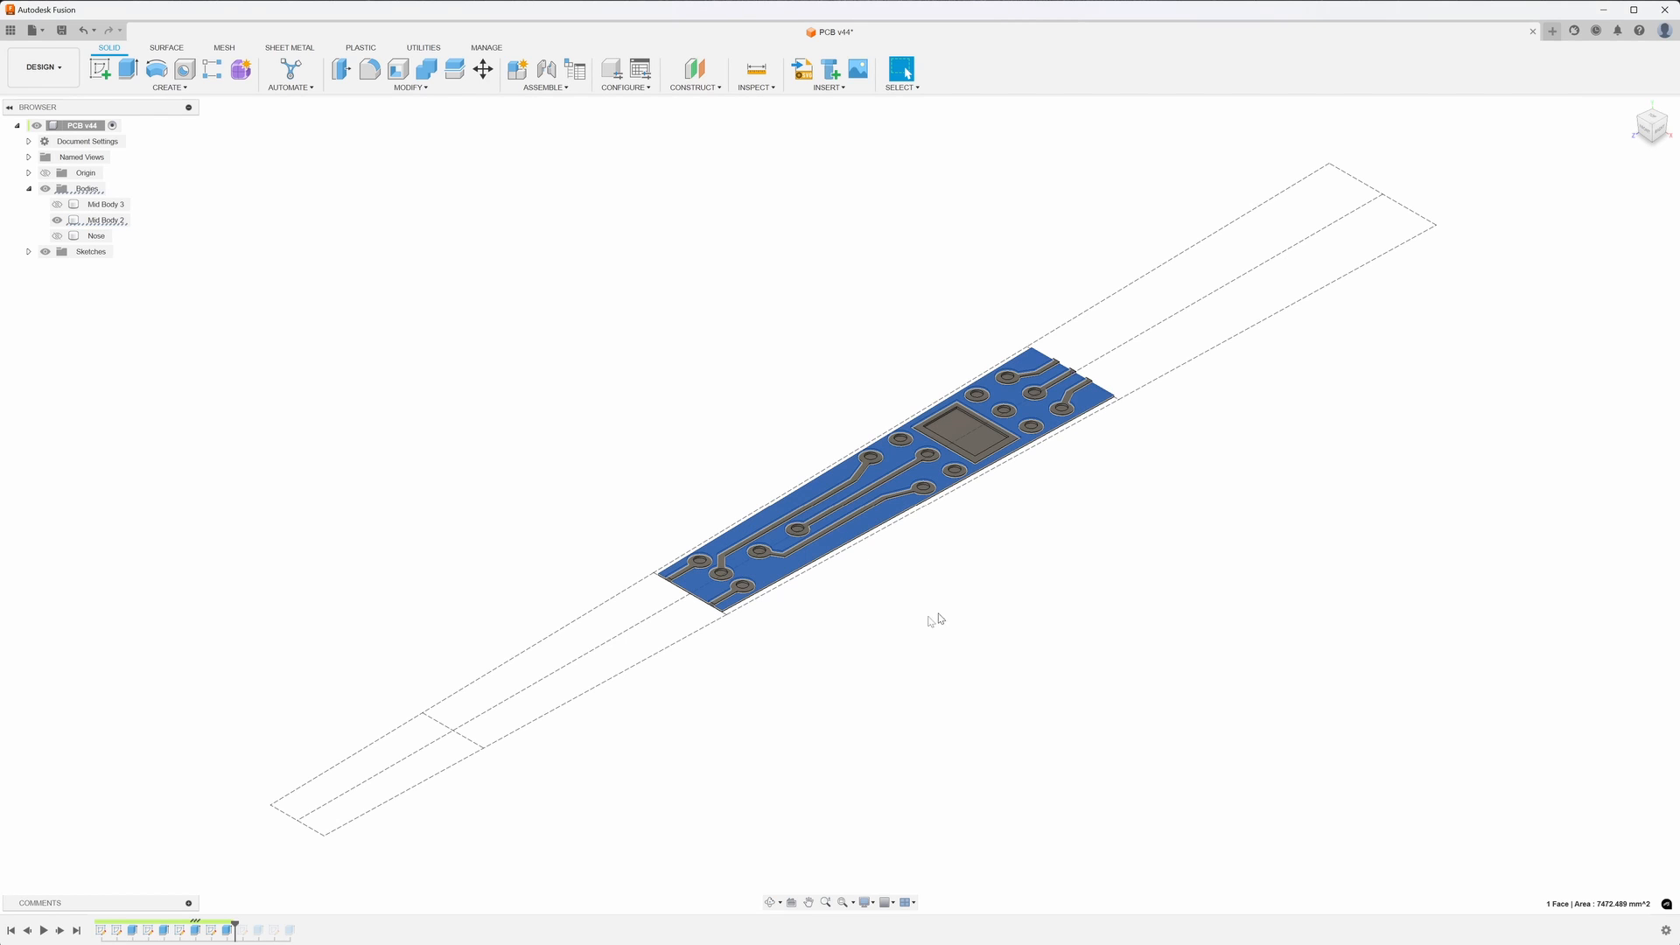
pyautogui.click(753, 584)
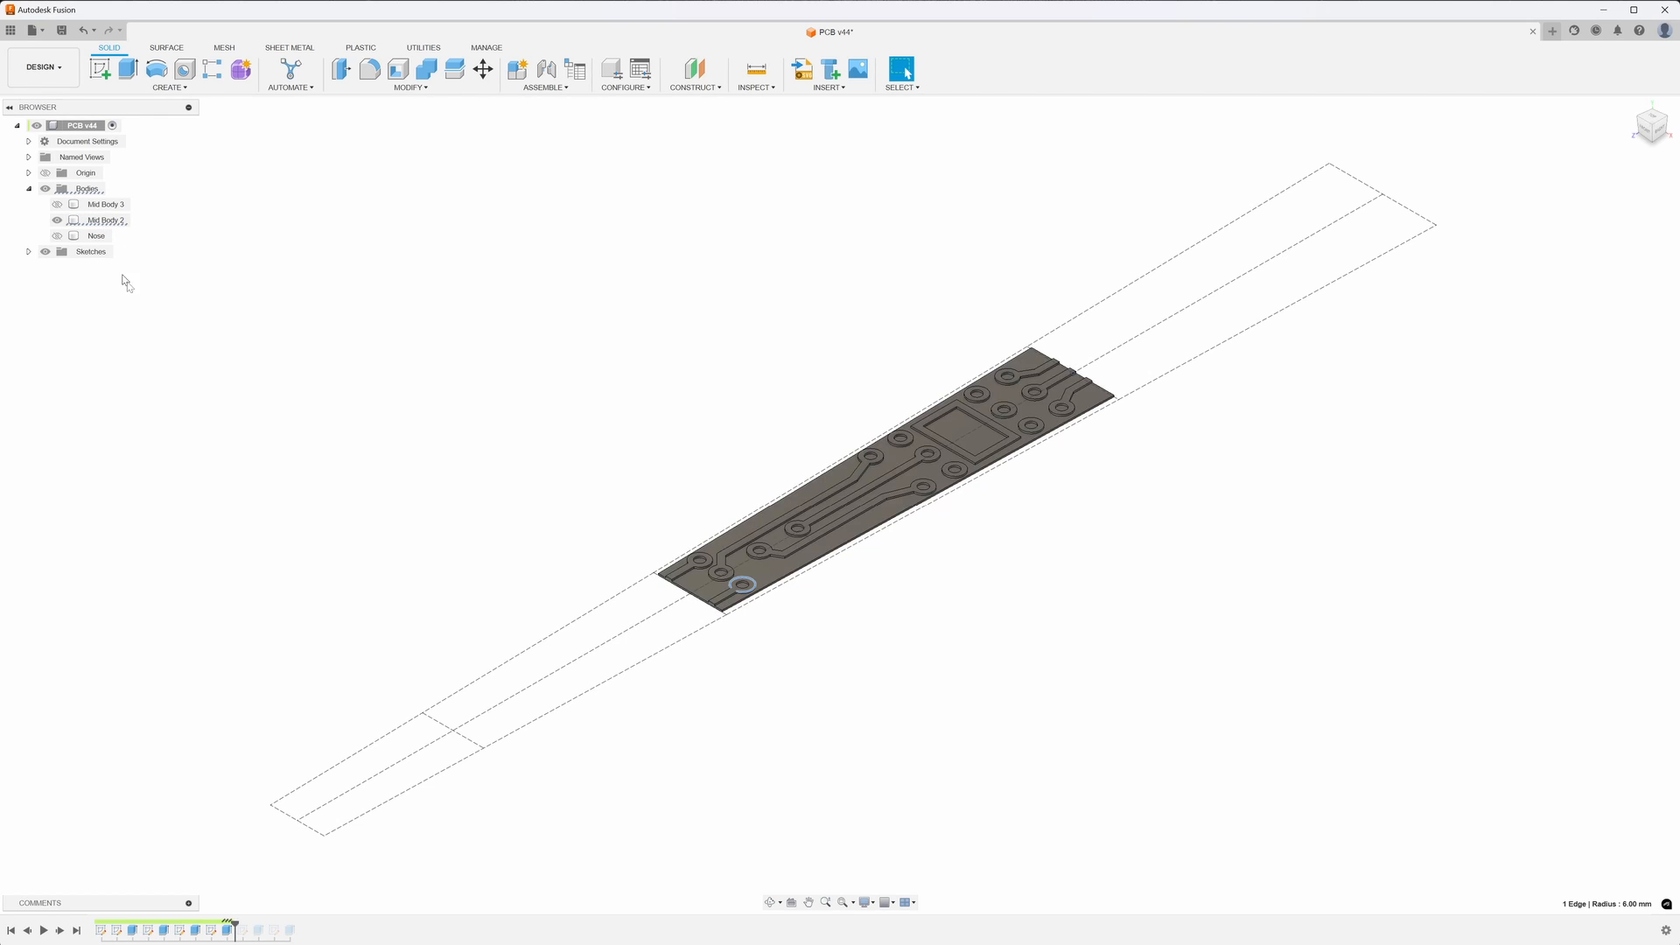
pyautogui.click(59, 210)
pyautogui.click(57, 204)
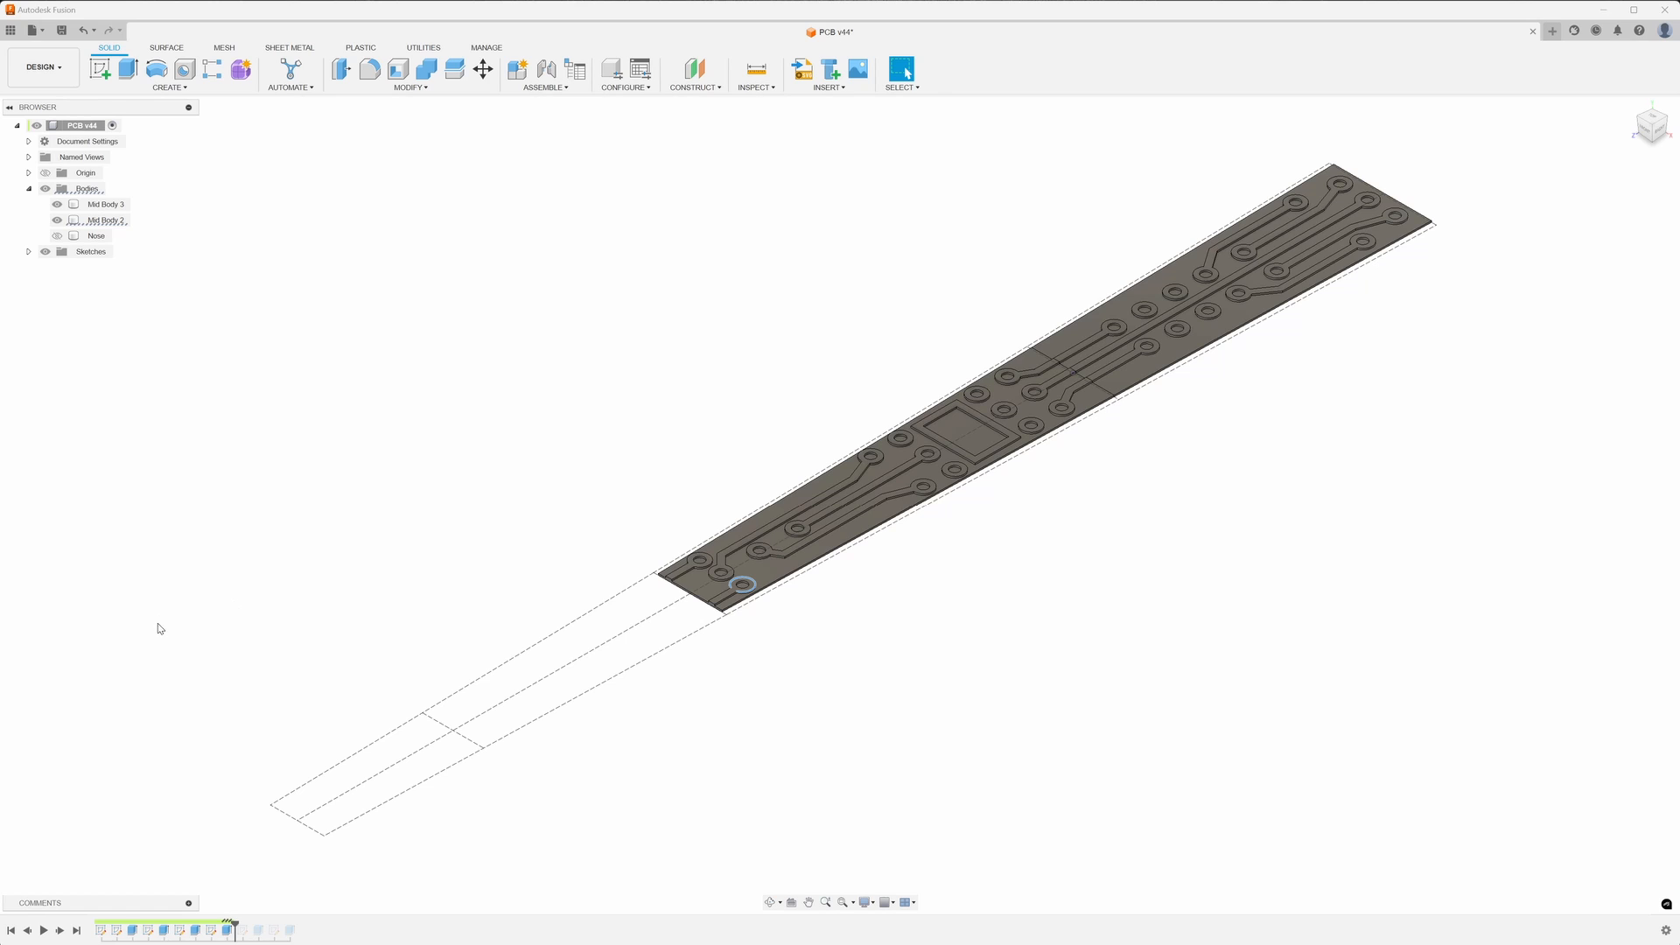
# - Open the nose section's outline sketch, examine its tapered sides and narrow end against the construction lines, and finish the sketch
pyautogui.rightClick(241, 931)
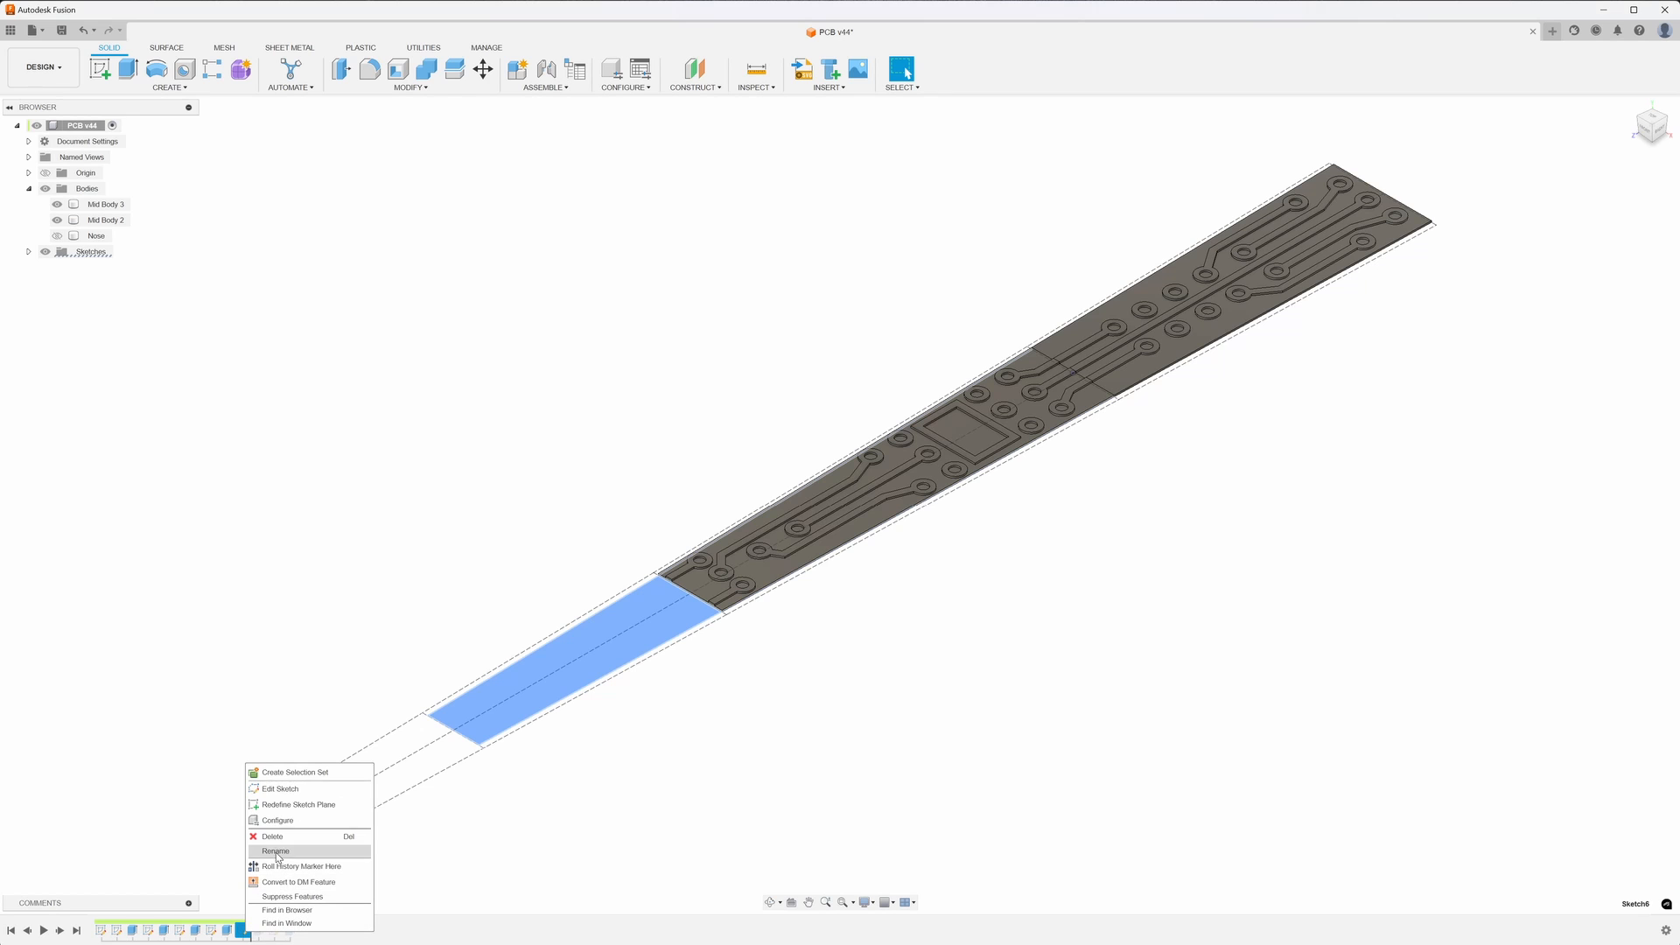
pyautogui.click(292, 789)
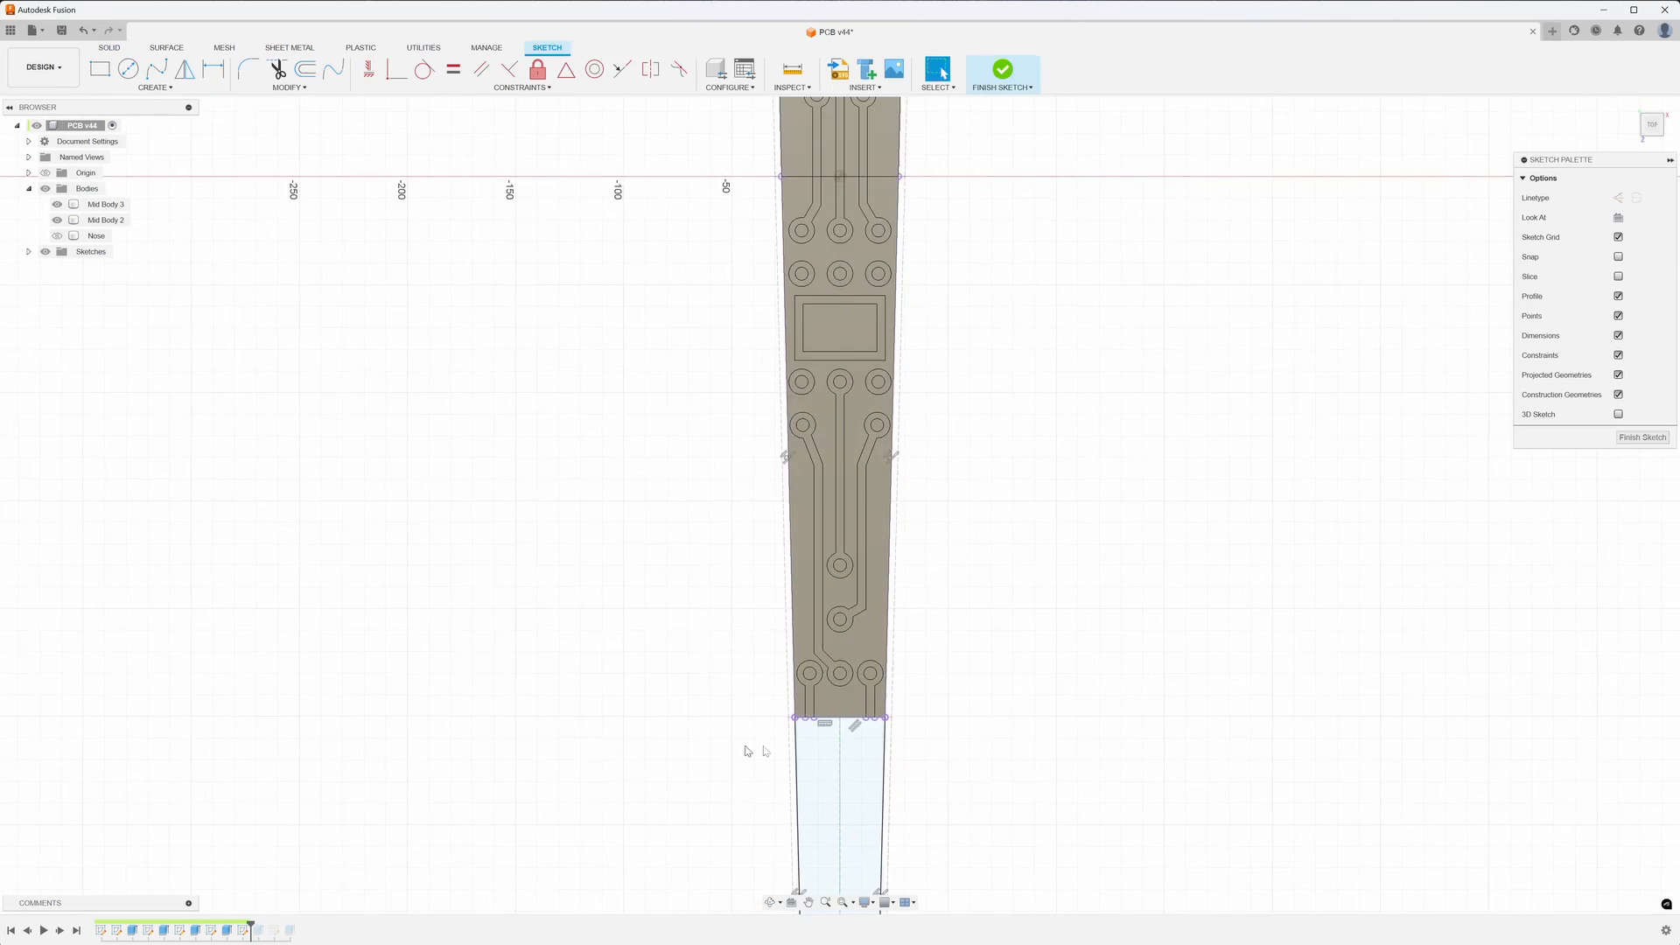
pyautogui.scroll(8, 901, 692)
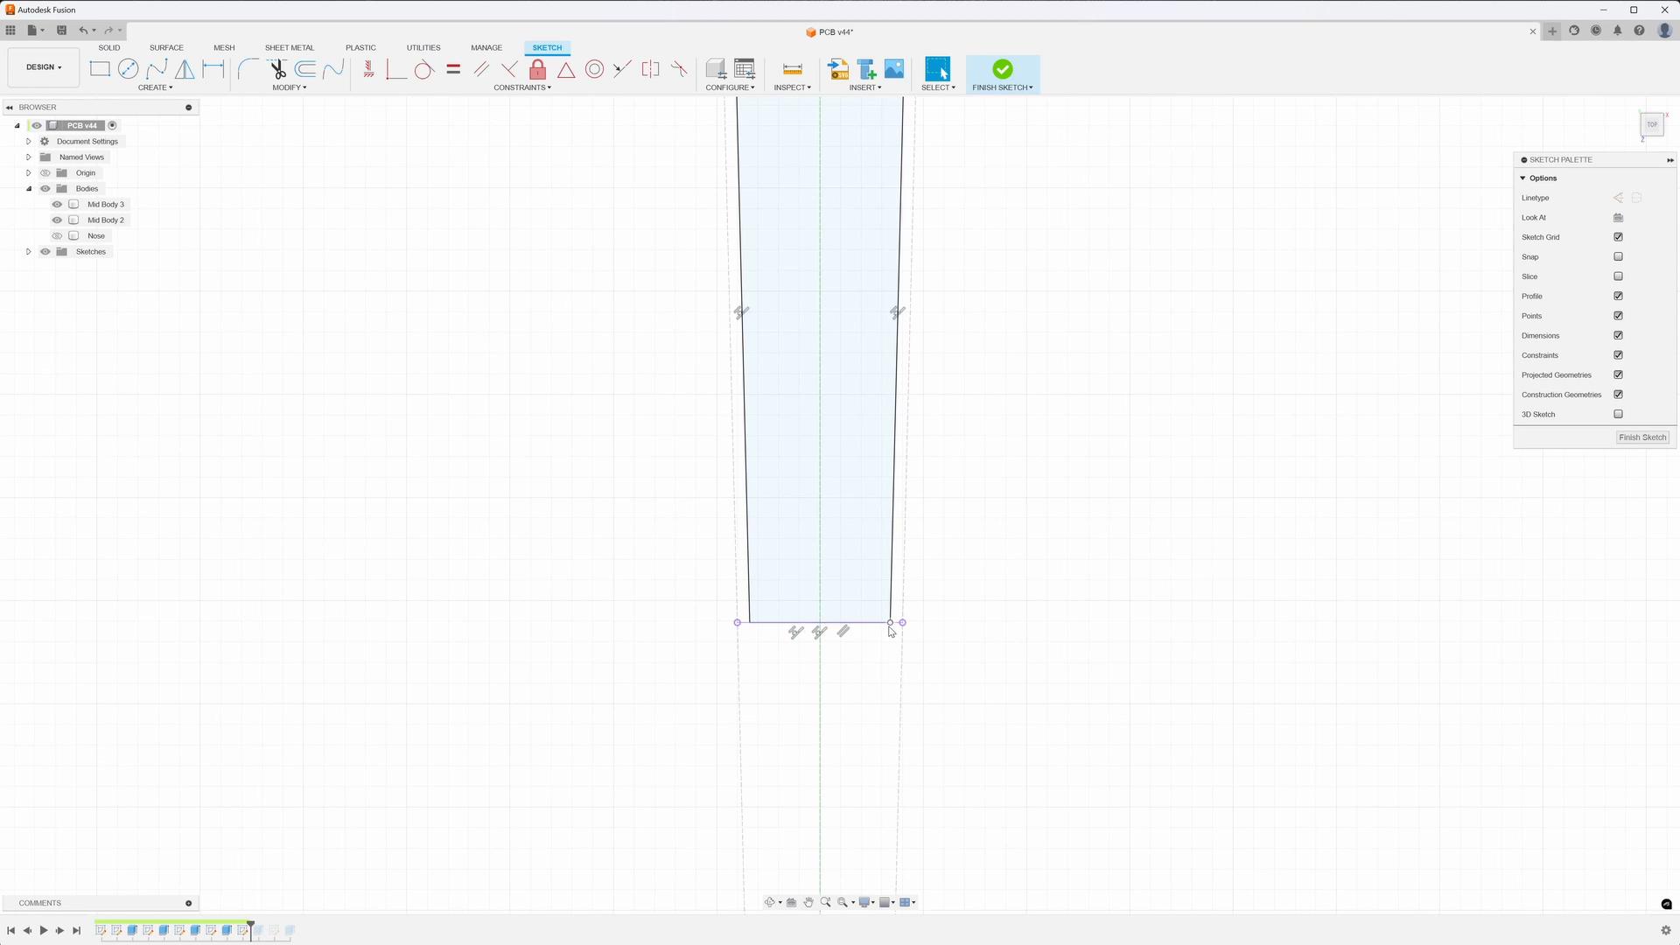
pyautogui.scroll(-3, 890, 644)
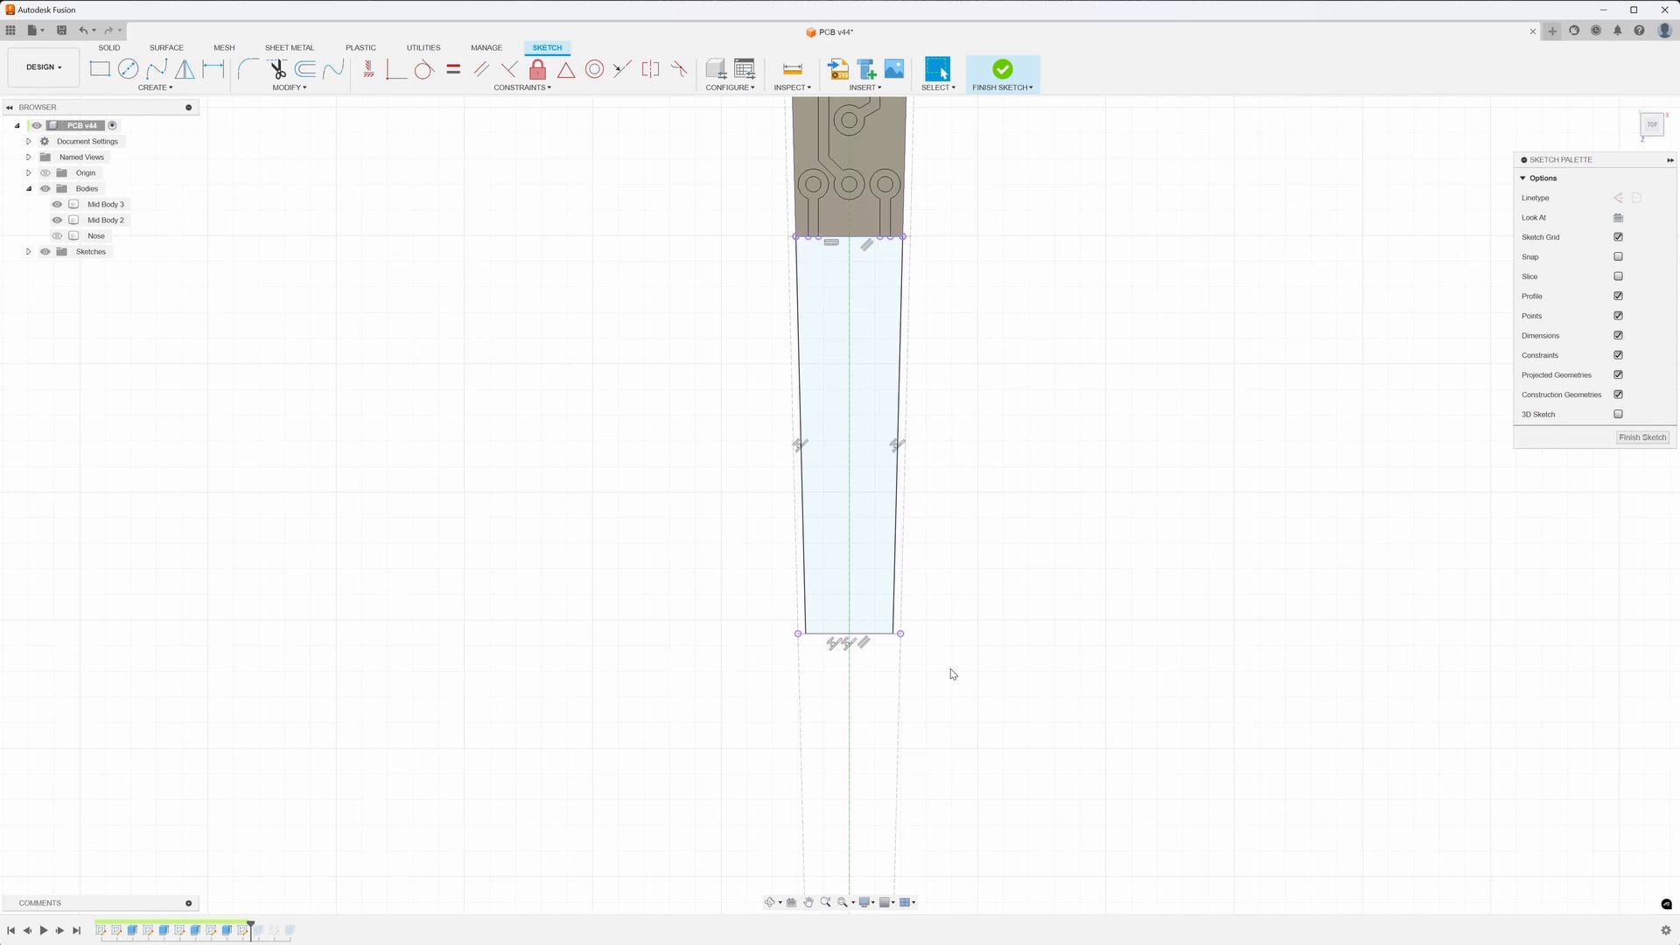
pyautogui.click(1636, 437)
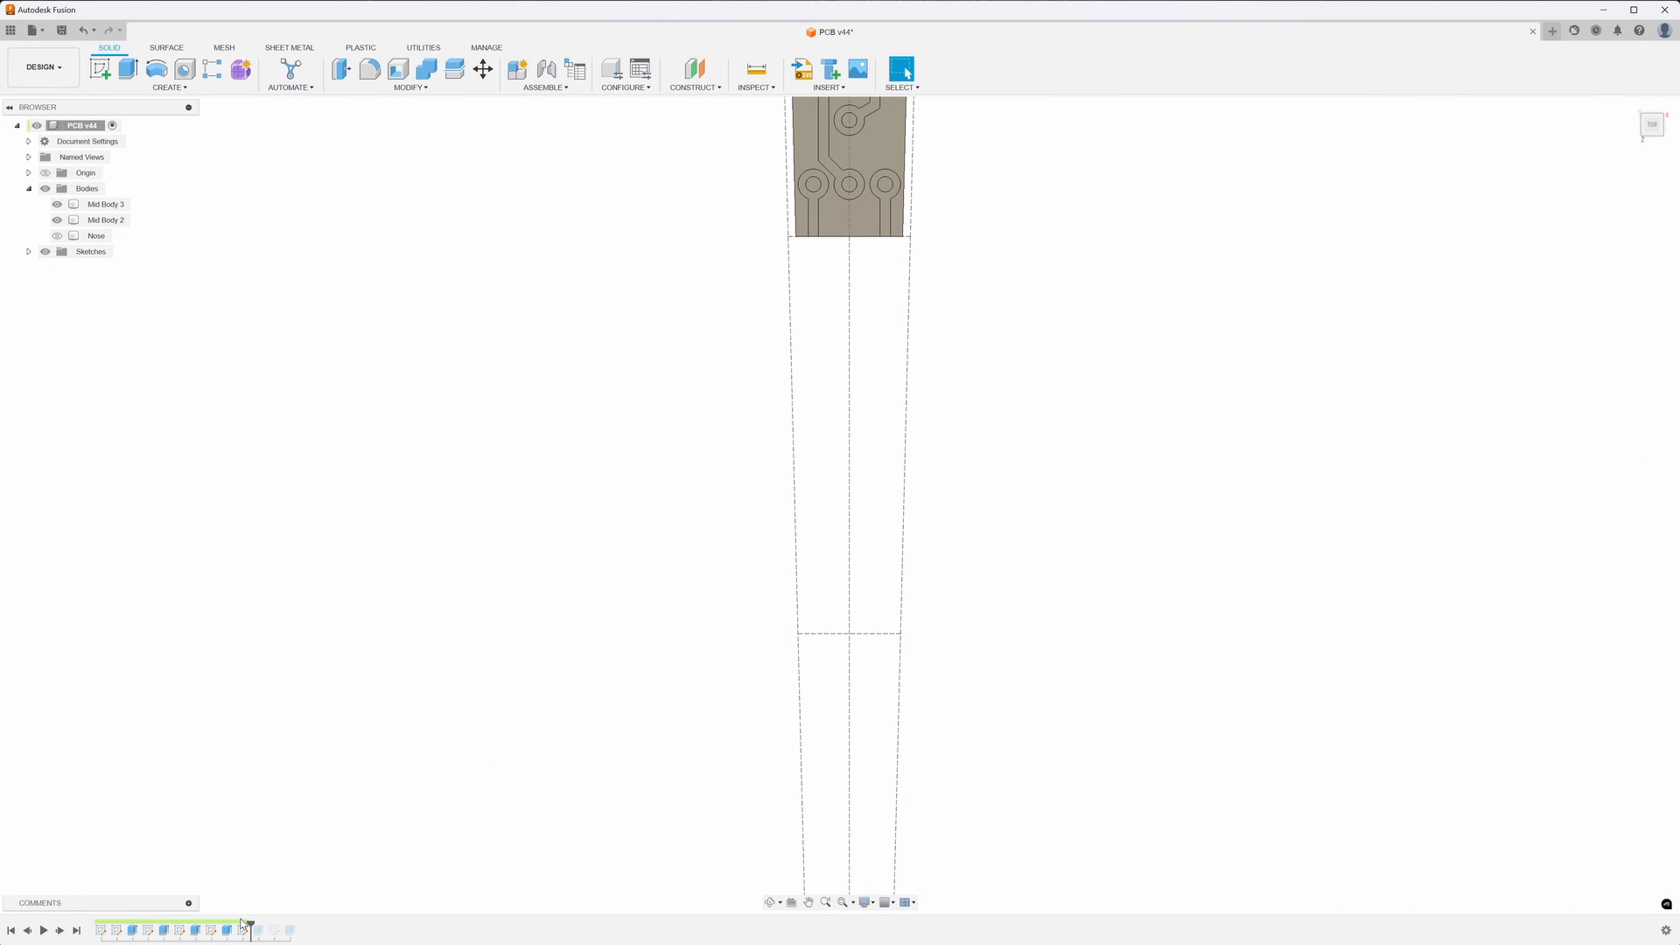
# - Roll the history forward past the Nose body's extrusion and review its settings in the home view without changing them
pyautogui.moveTo(250, 925); pyautogui.dragTo(267, 924)
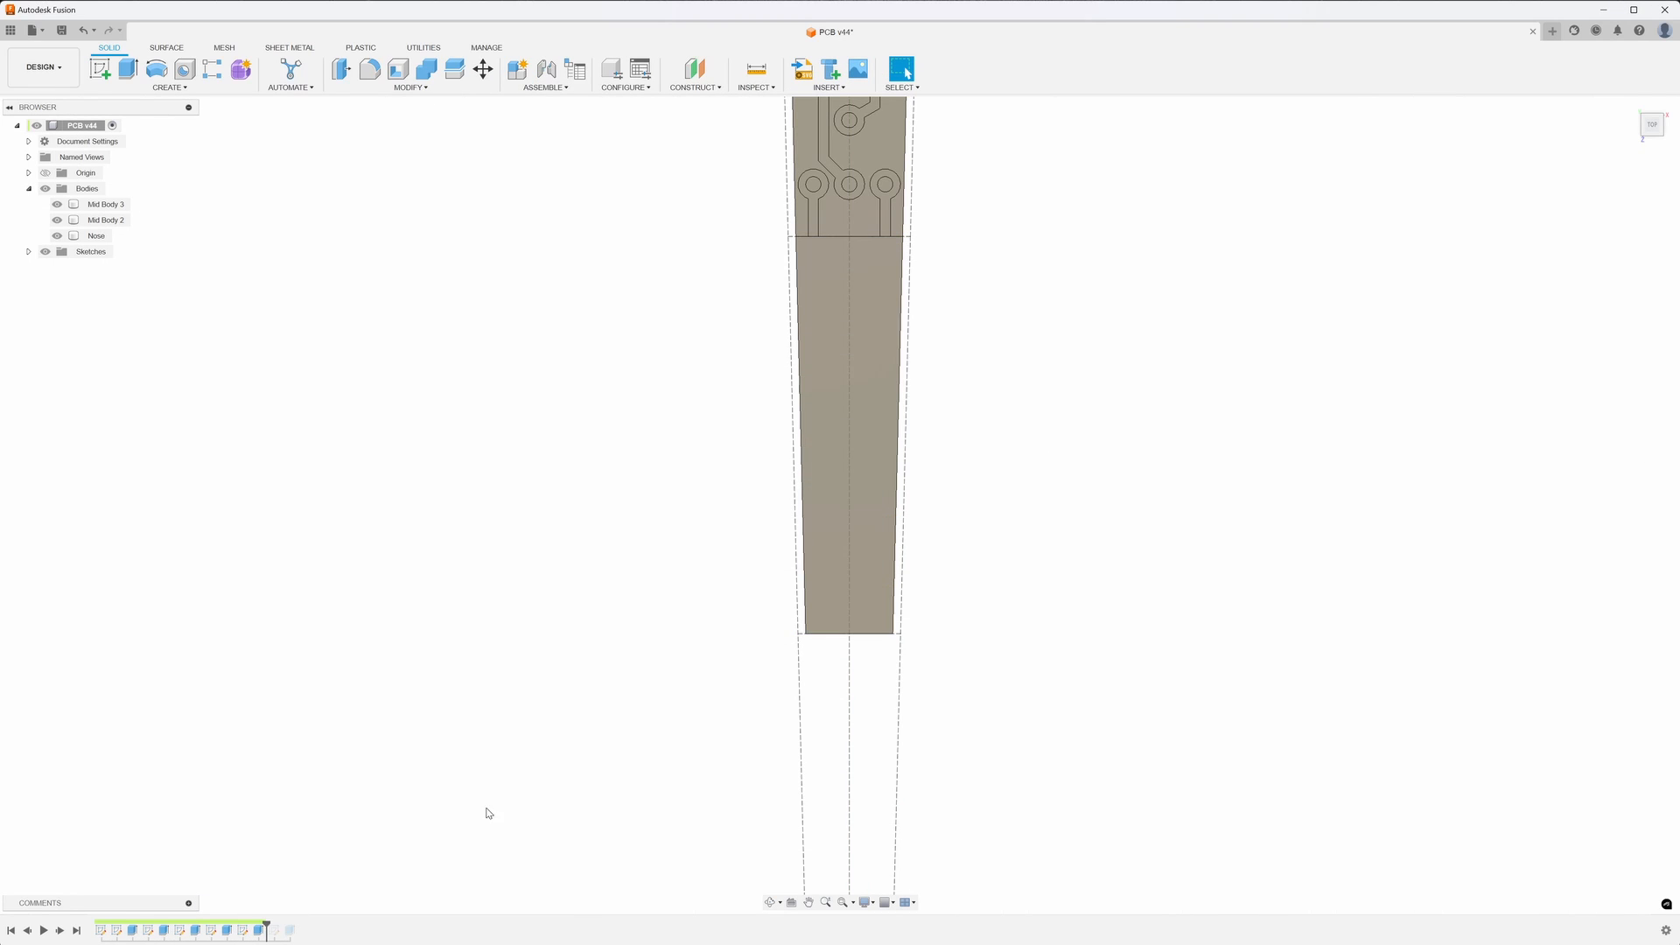
pyautogui.click(1635, 108)
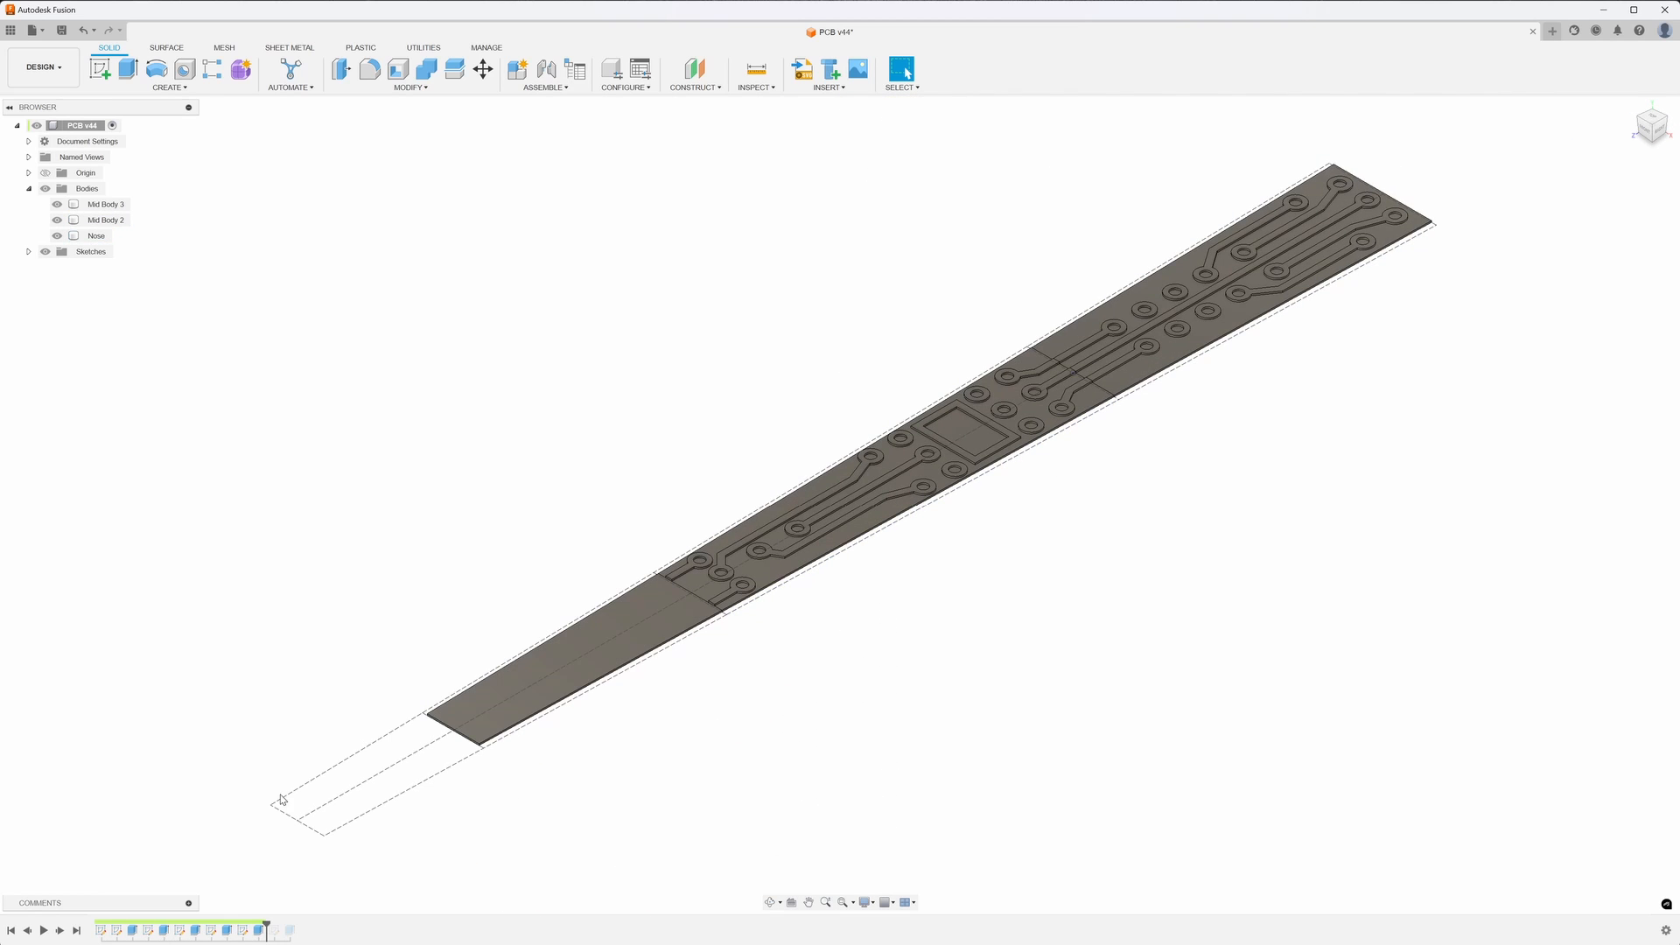
pyautogui.click(259, 930)
pyautogui.rightClick(259, 930)
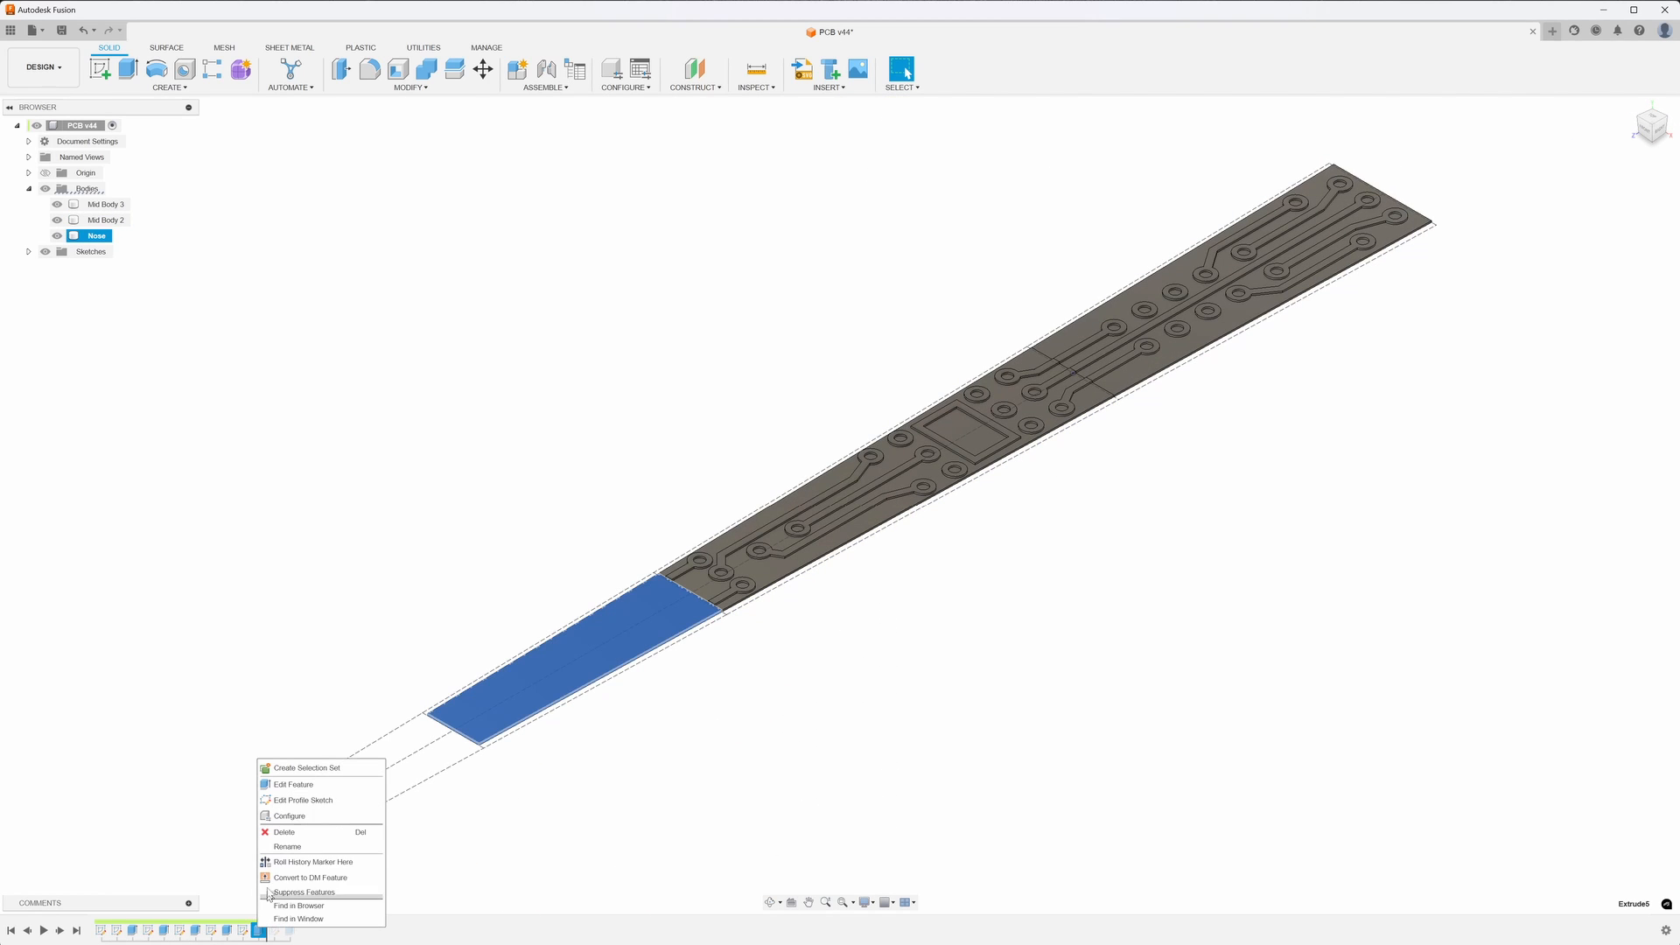
pyautogui.click(289, 768)
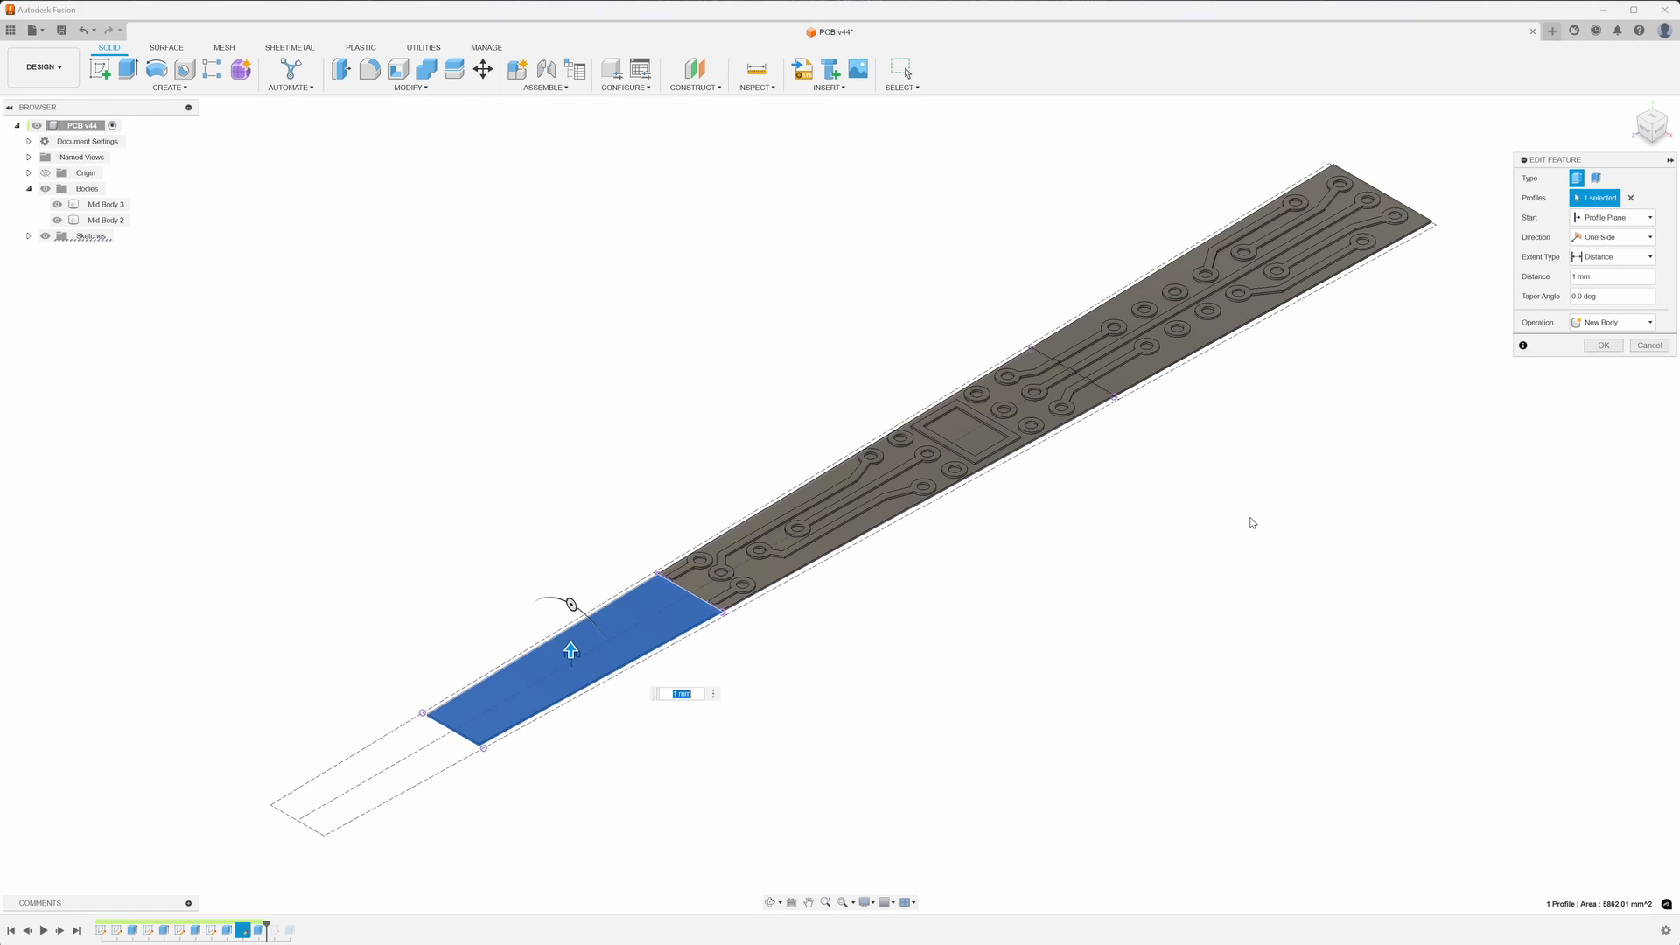
pyautogui.click(1641, 347)
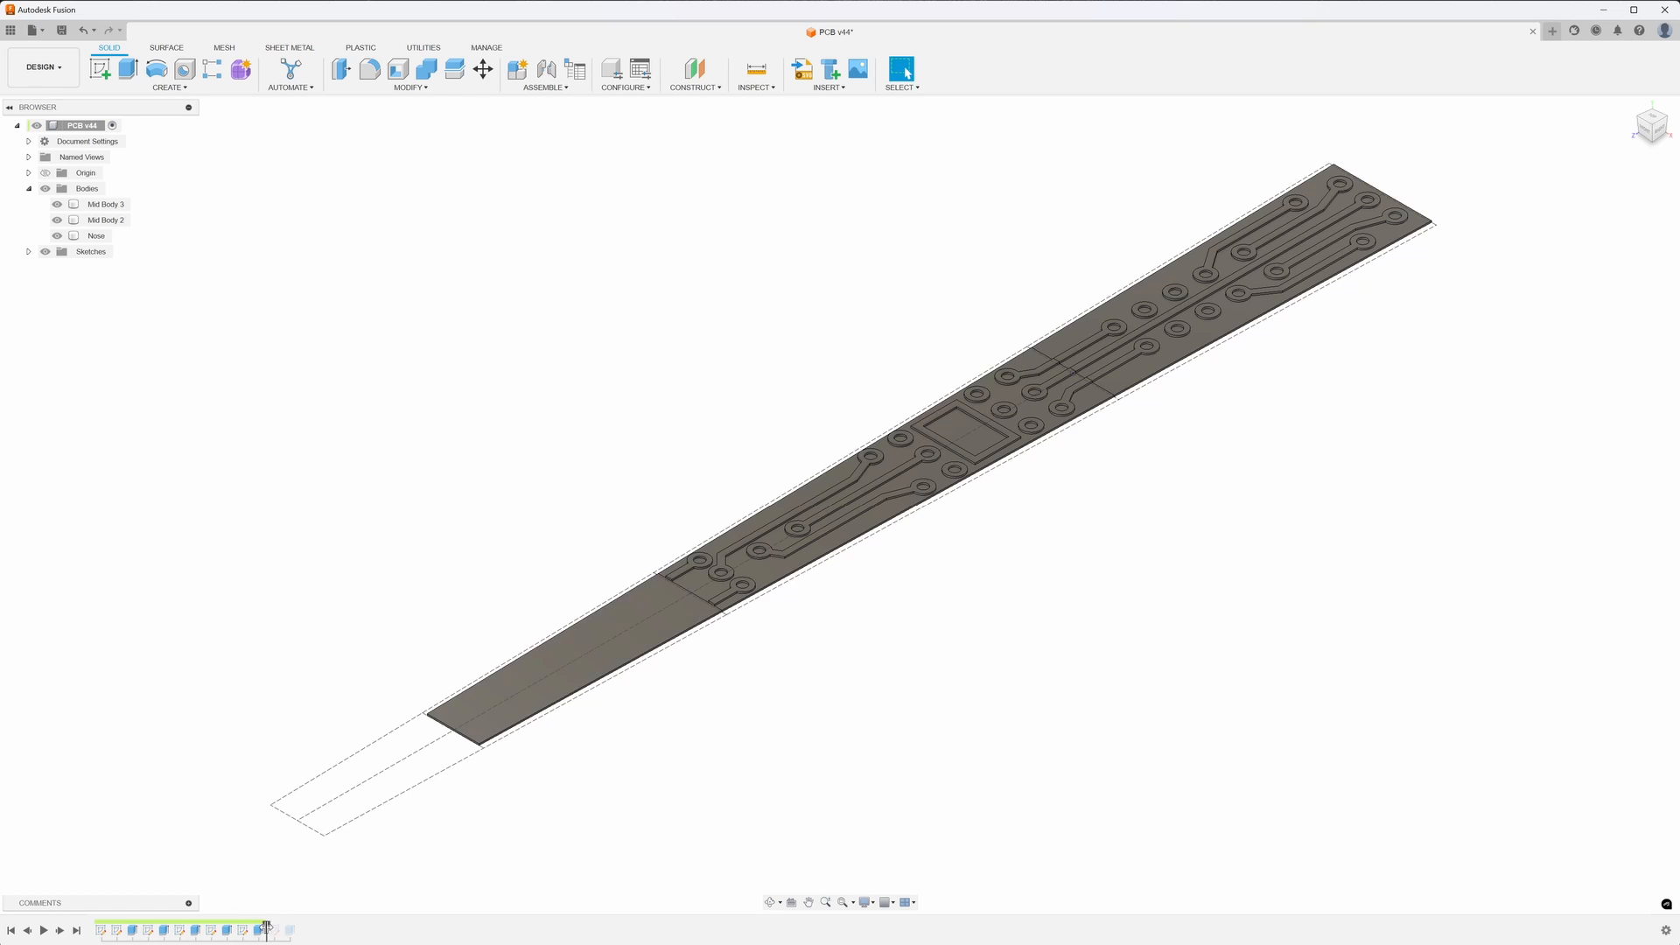
# - Roll the history past the nose trace sketch, examine its pads, traces and dimensions, and finish it in the home view
pyautogui.click(553, 673)
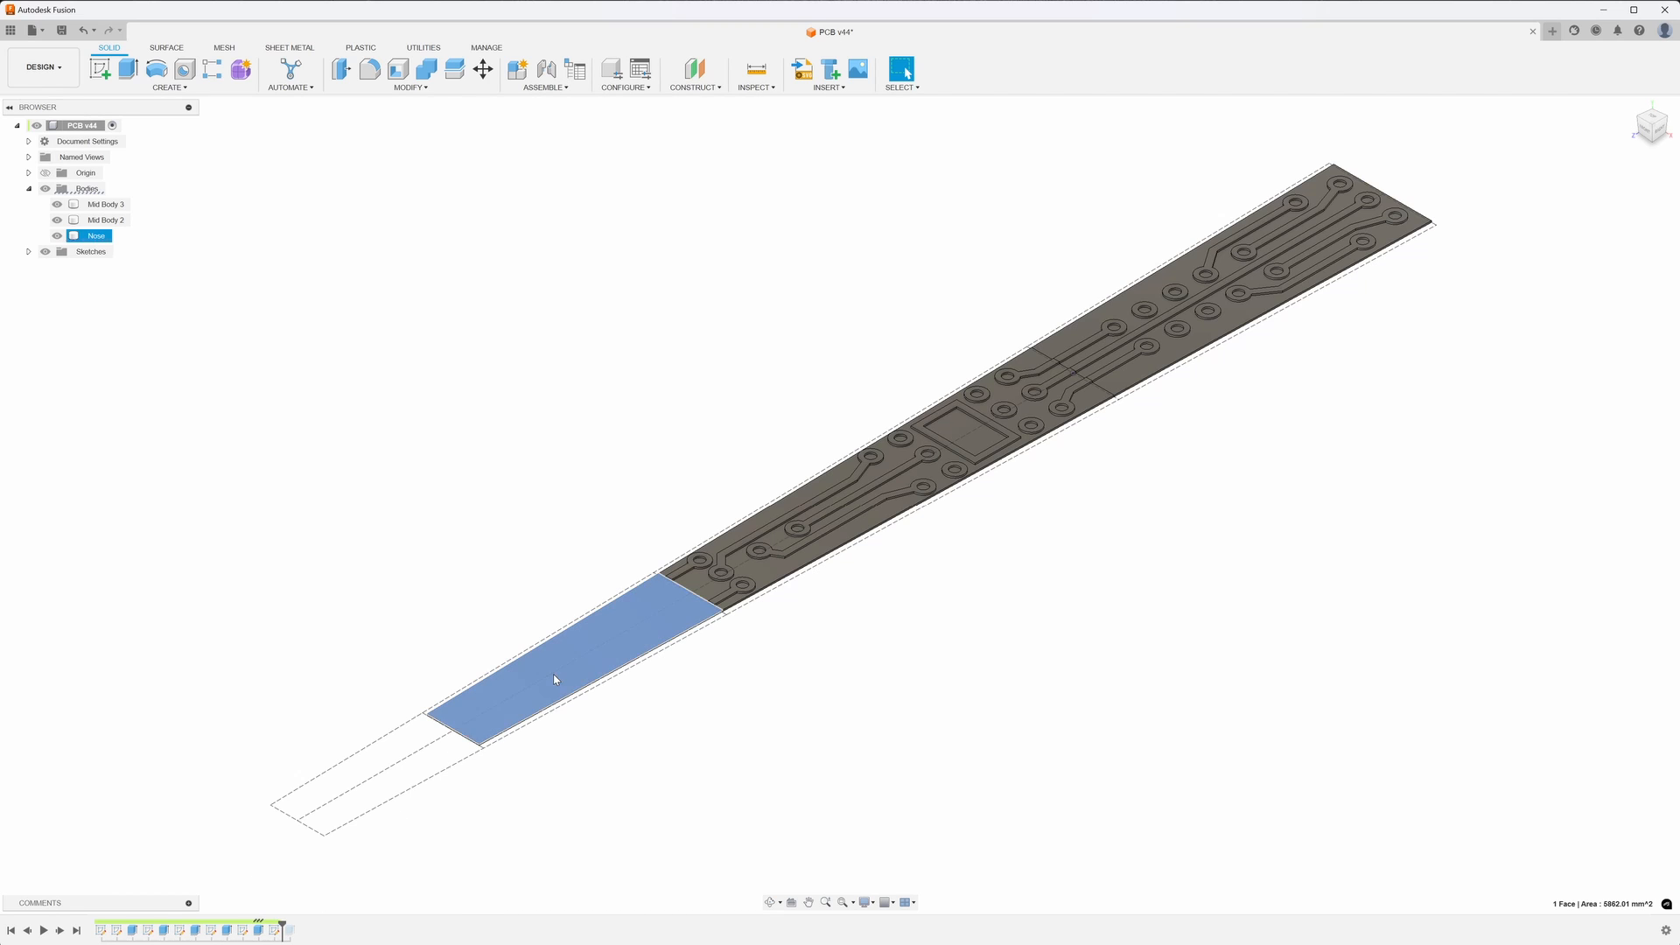
pyautogui.rightClick(274, 930)
pyautogui.click(313, 784)
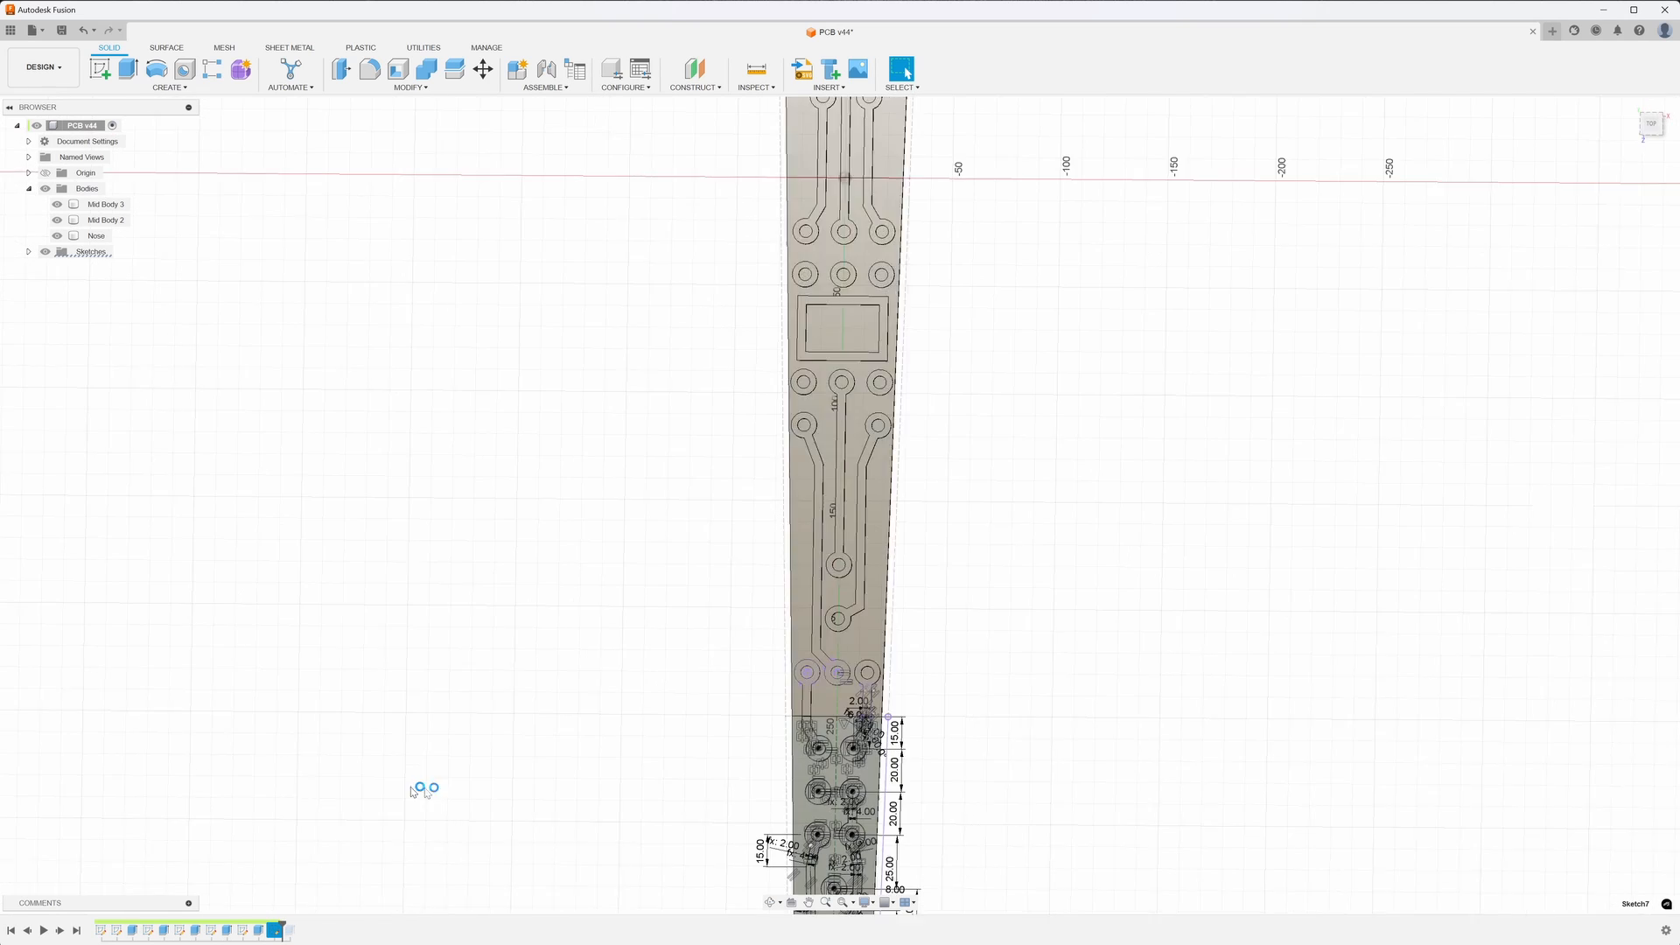
pyautogui.moveTo(1012, 765); pyautogui.dragTo(1058, 560, button='middle')
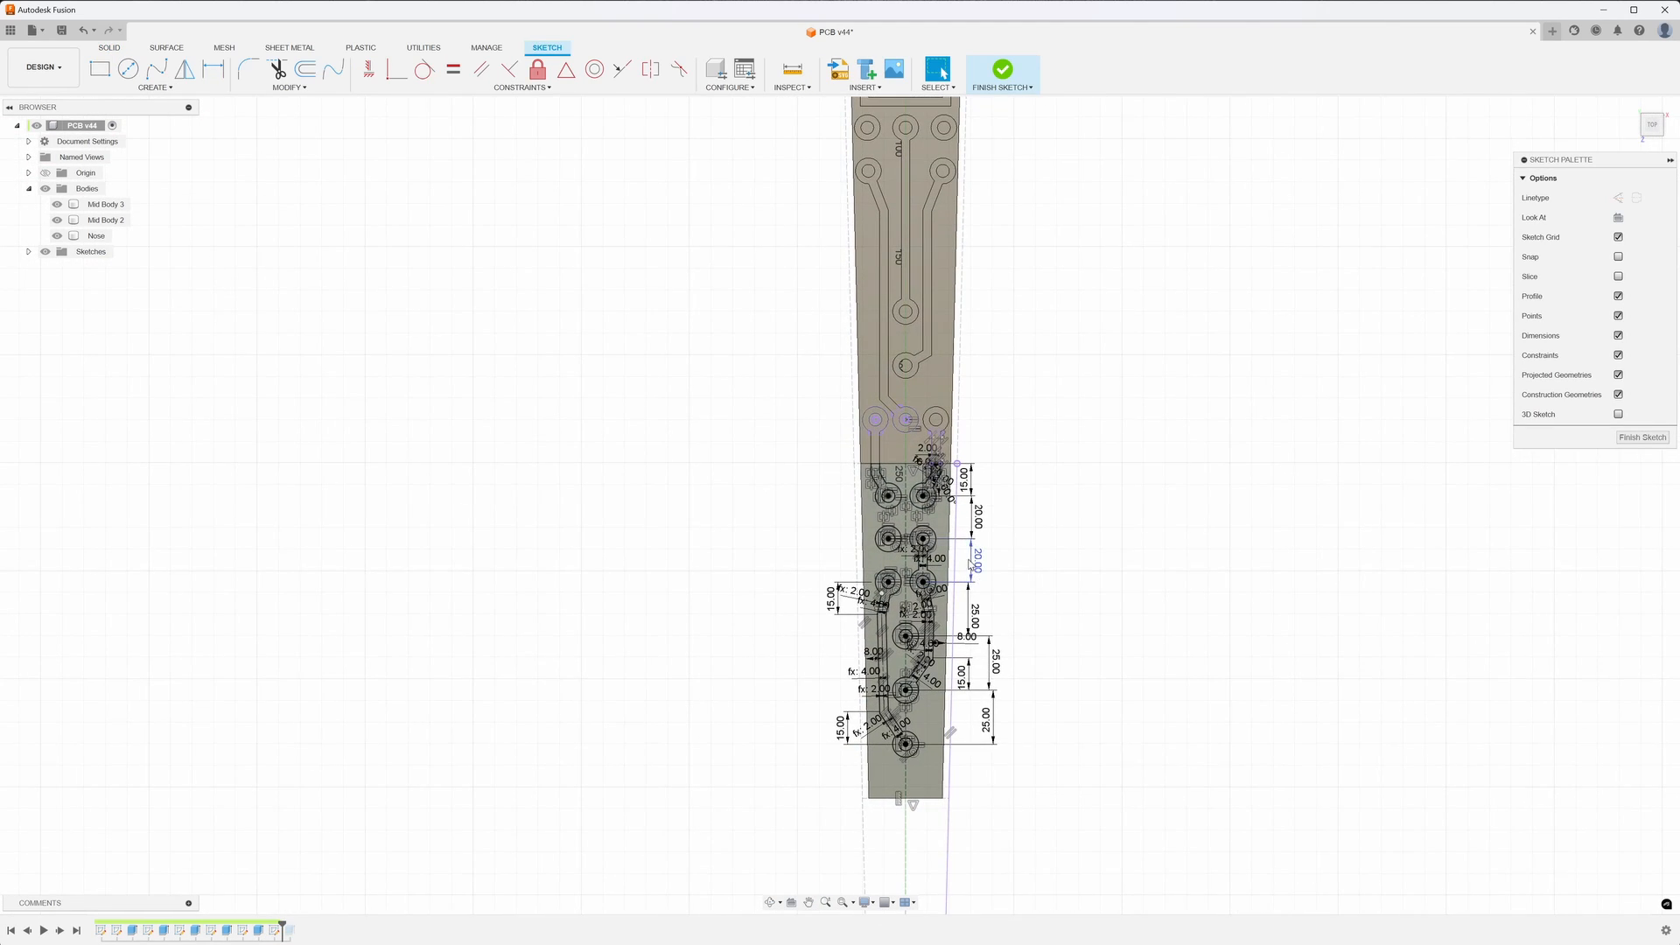
pyautogui.scroll(5, 950, 577)
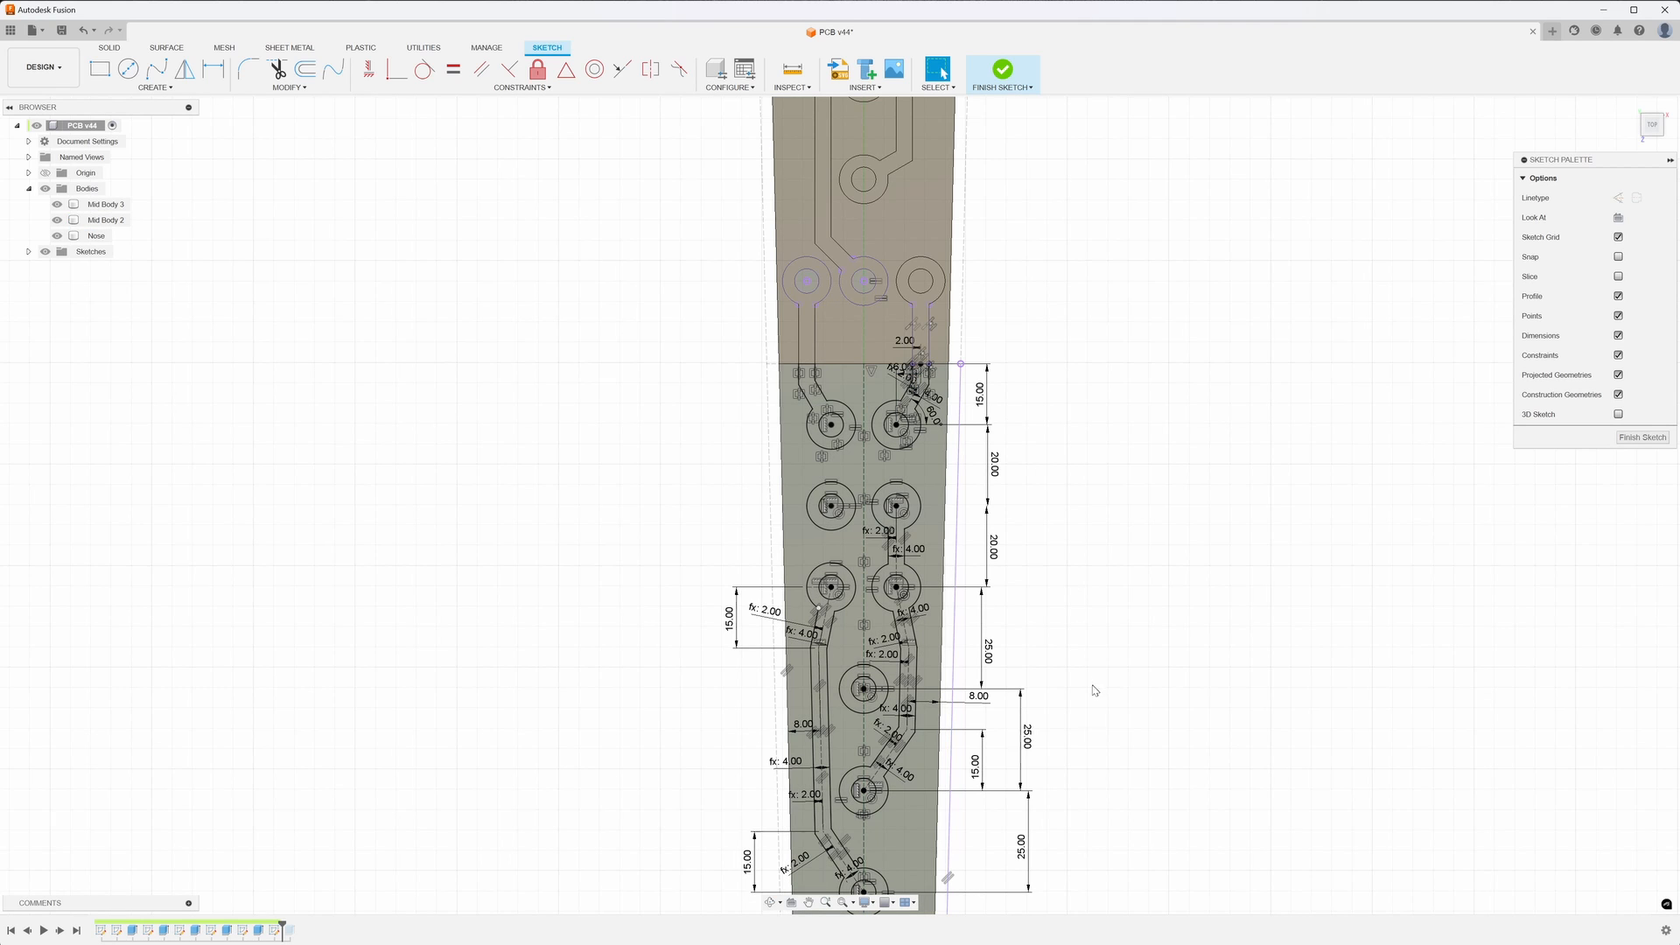
pyautogui.moveTo(1094, 707); pyautogui.dragTo(1088, 601, button='middle')
pyautogui.scroll(1, 1090, 601)
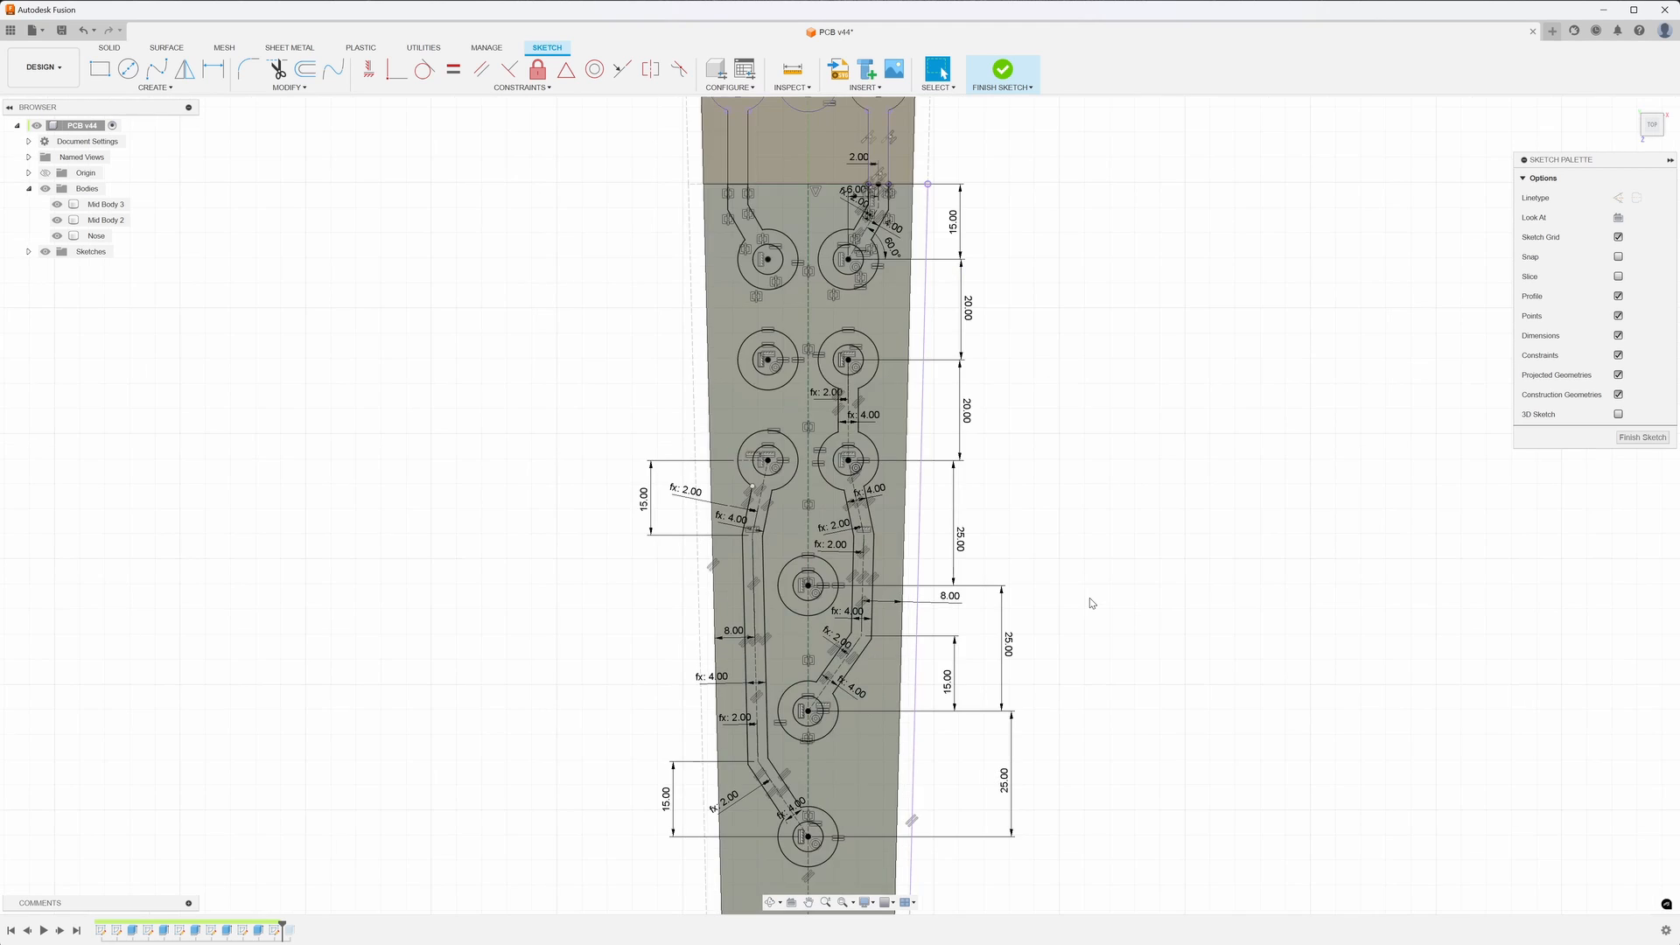
pyautogui.scroll(-2, 1089, 601)
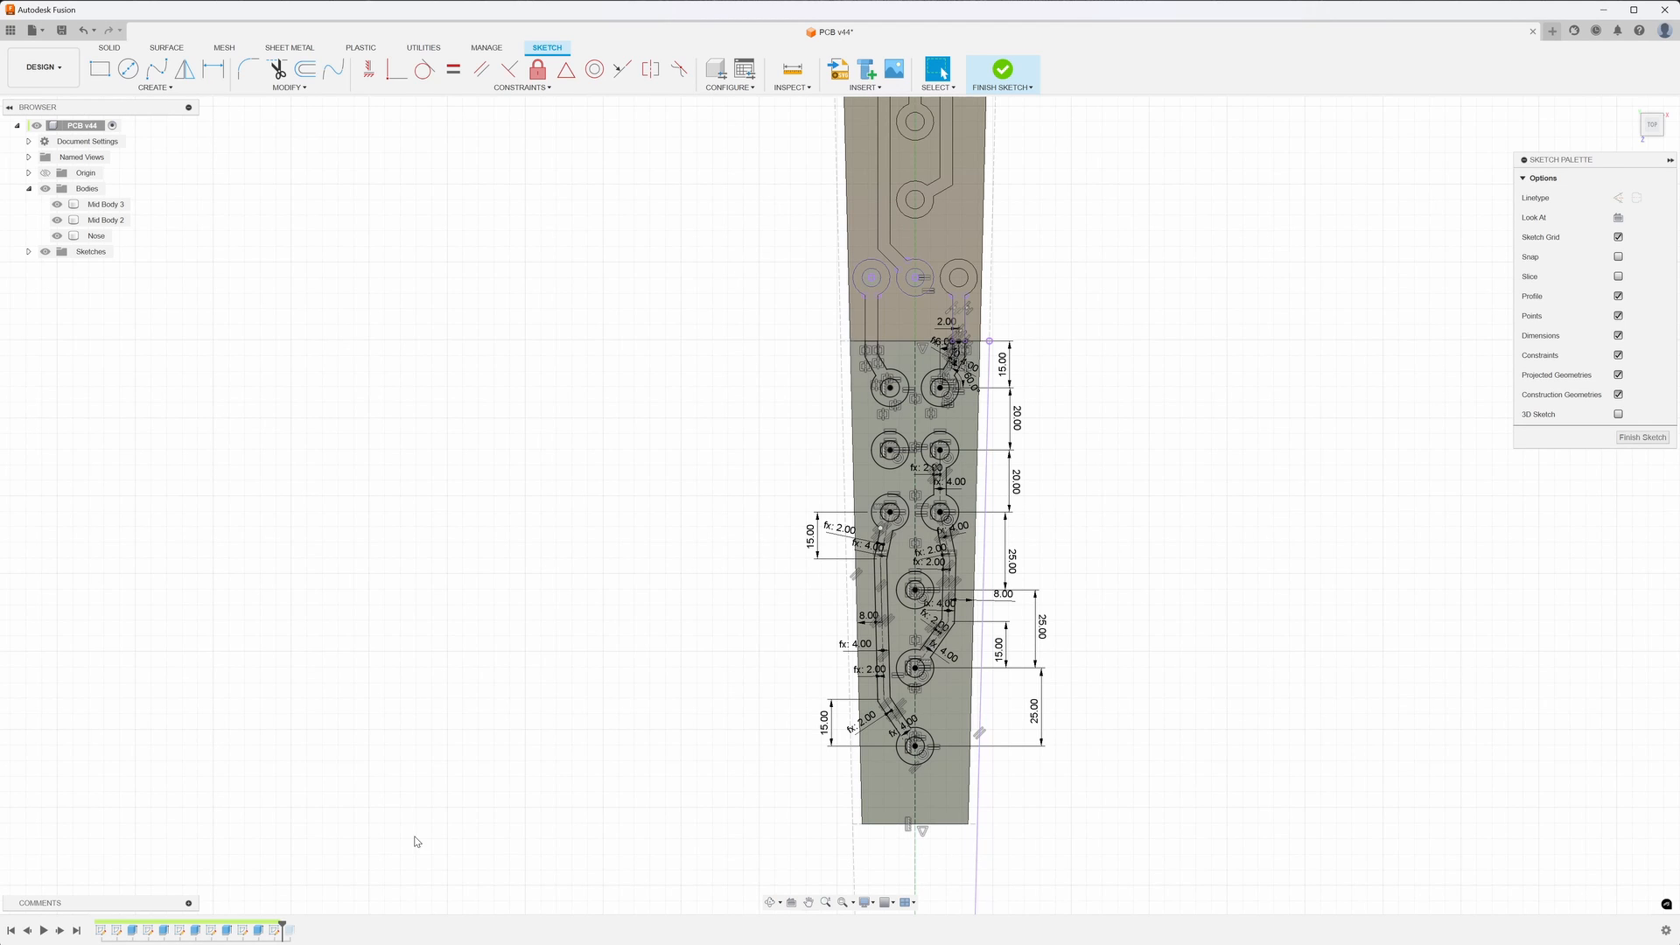
pyautogui.click(1004, 72)
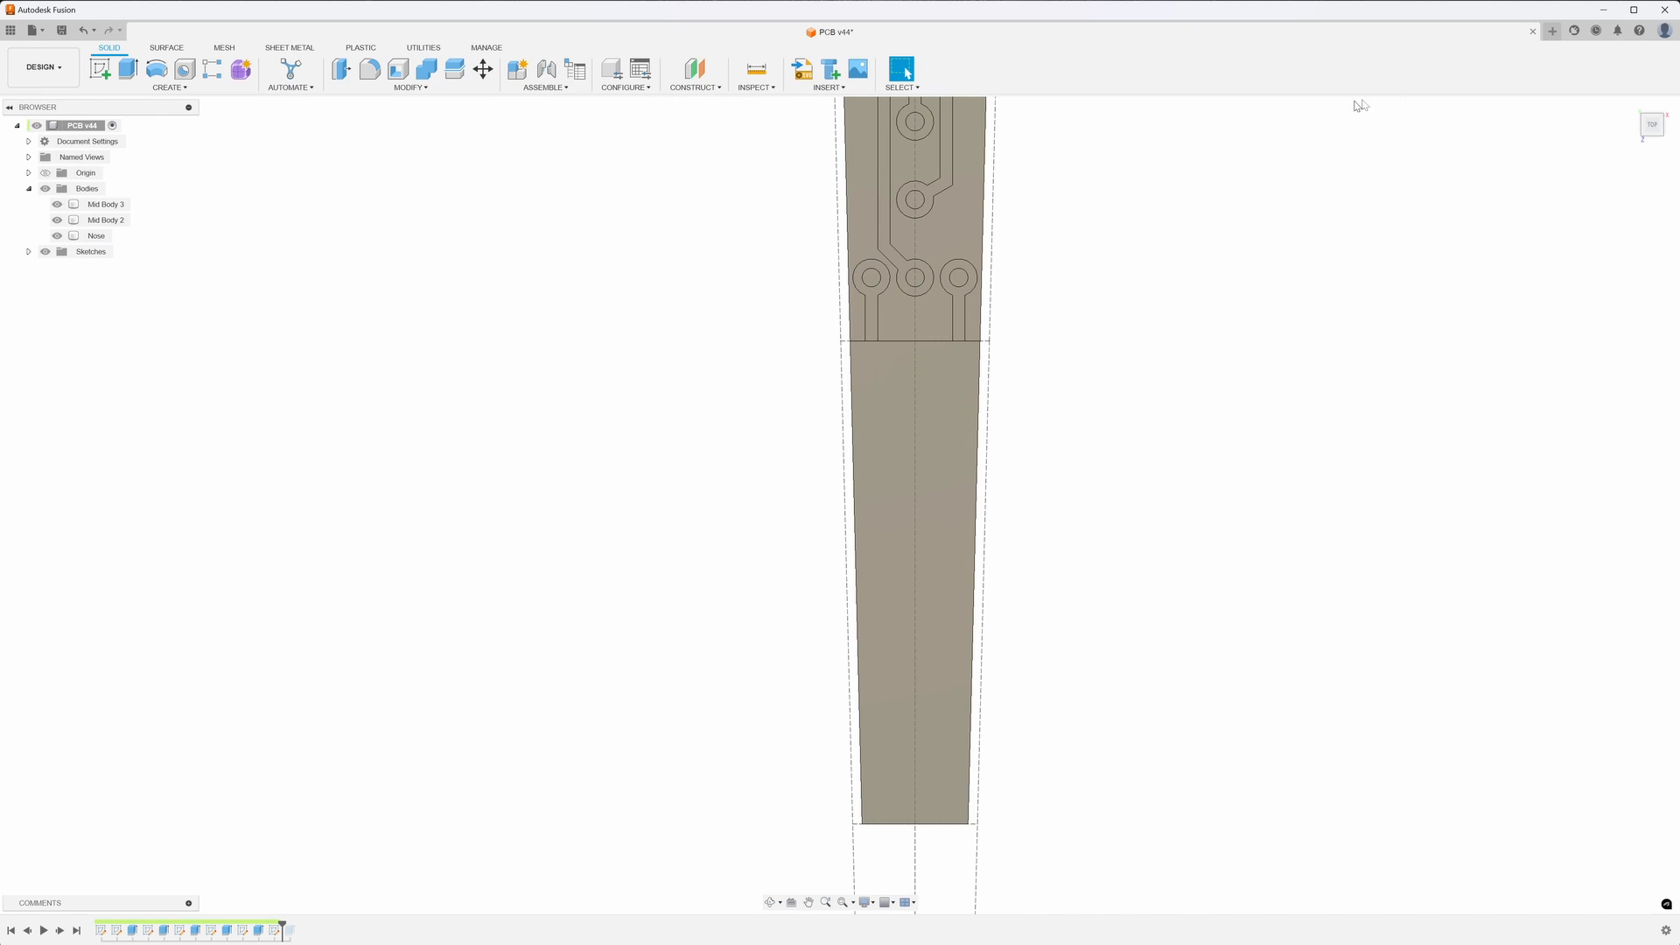
pyautogui.click(1632, 105)
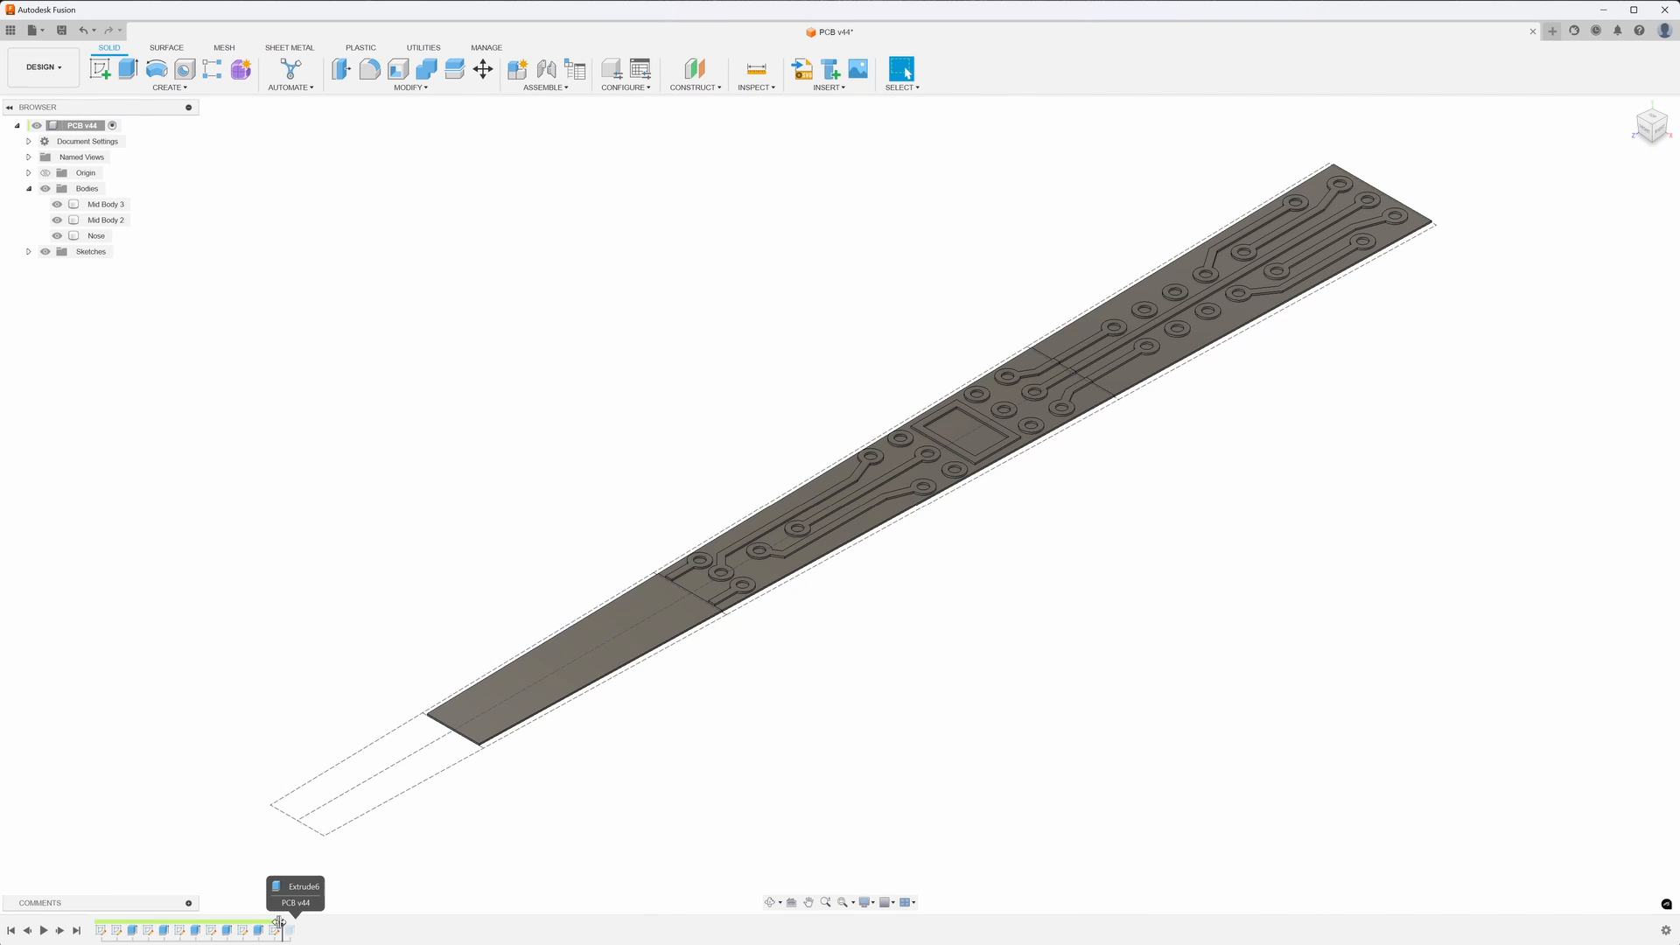
# - Roll the history to the end past the extrusion of the nose traces, and look over the file export options
pyautogui.moveTo(279, 923); pyautogui.dragTo(298, 925)
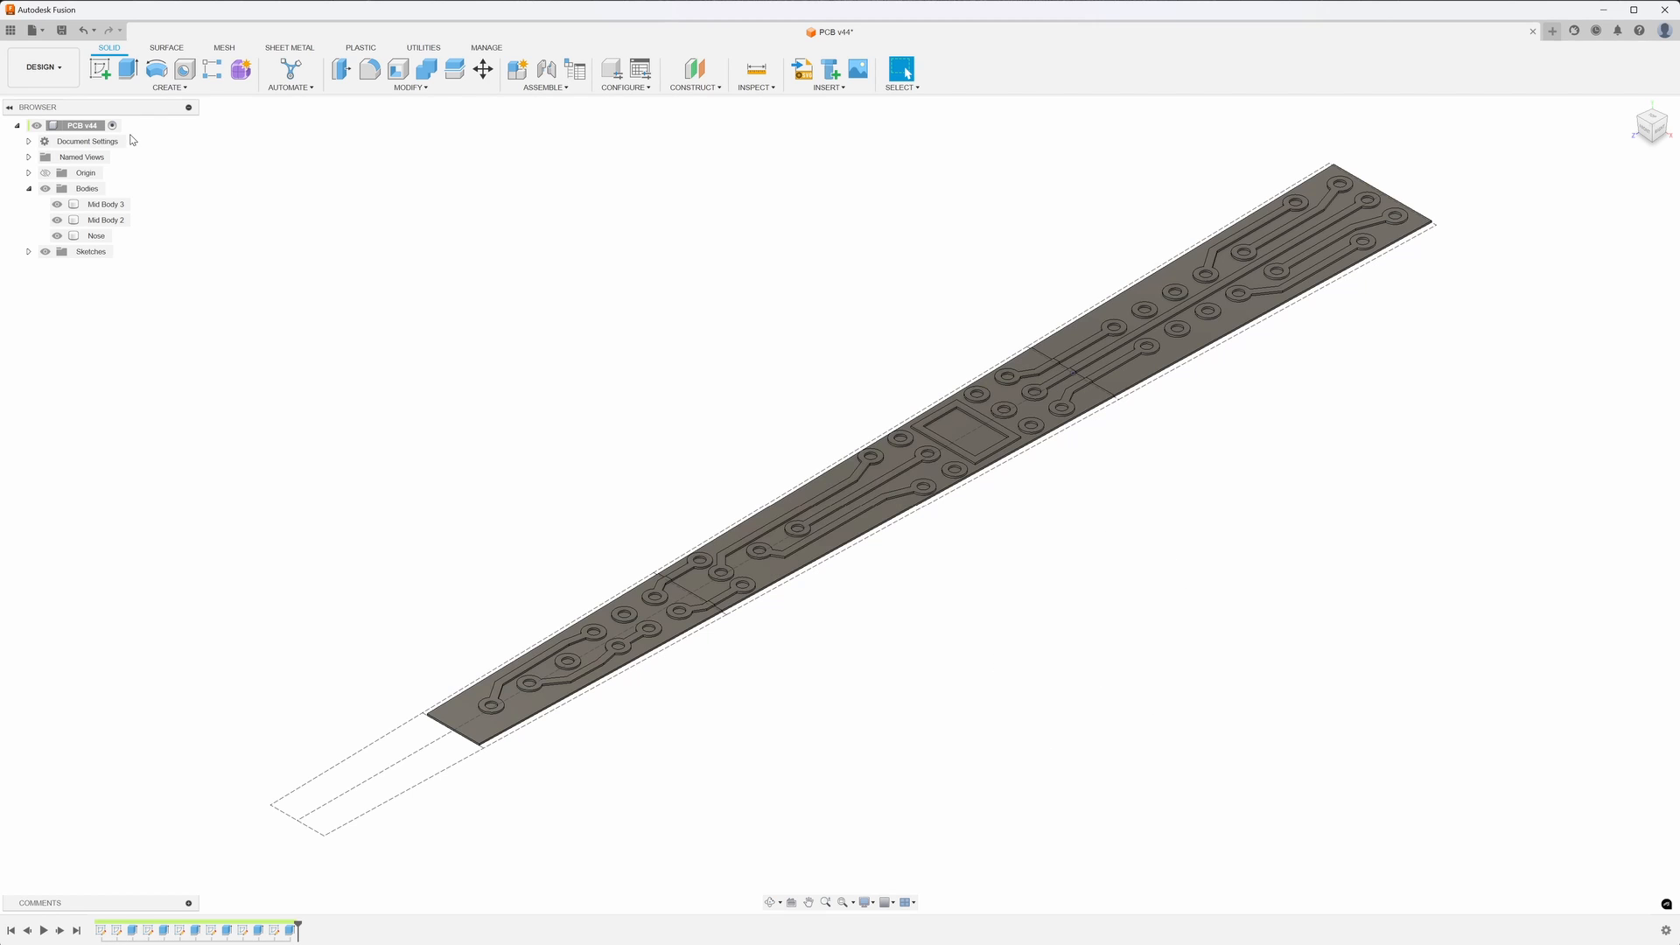
pyautogui.click(41, 32)
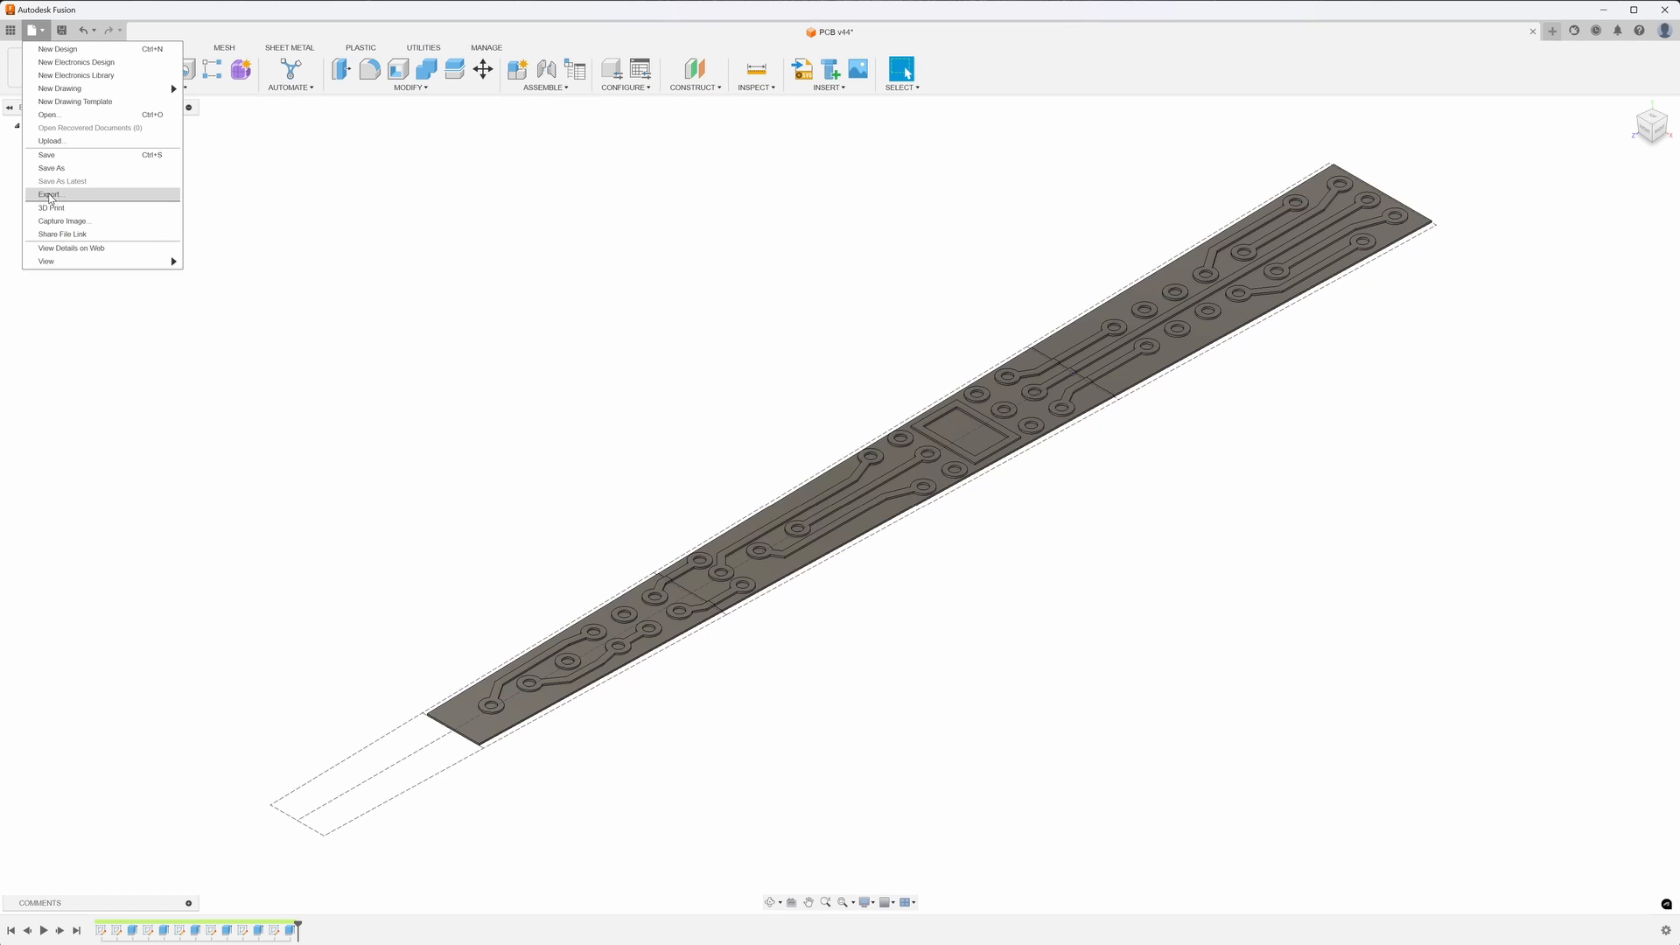
pyautogui.click(551, 233)
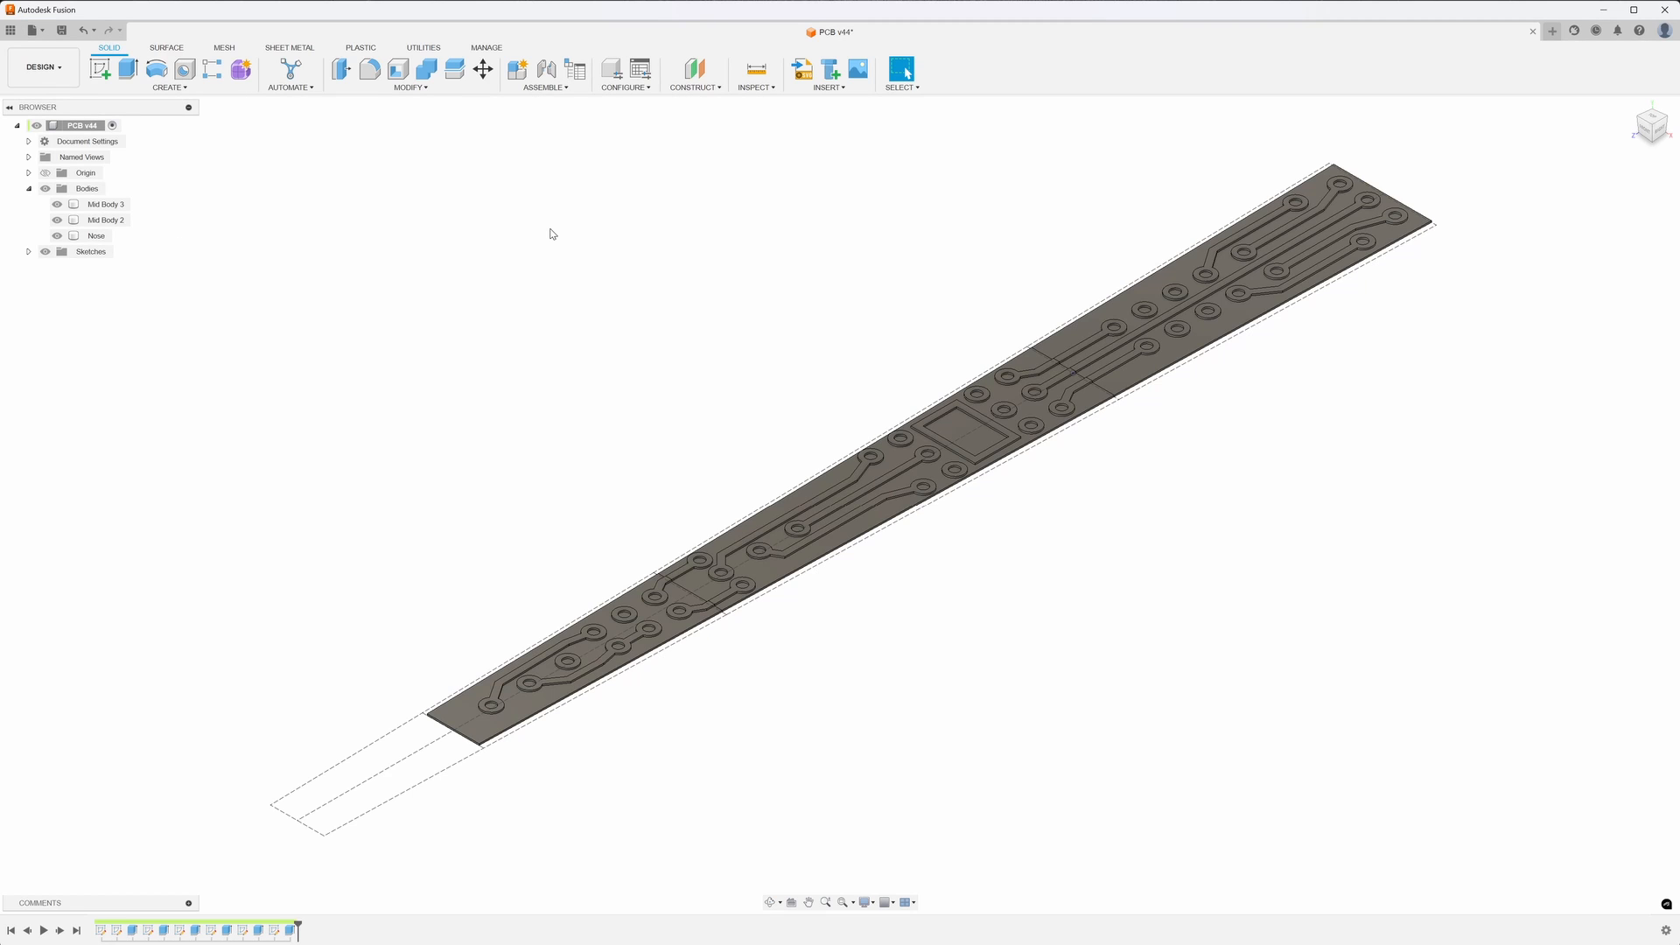
# - Bring up the STL mesh save options for the Mid Body 3 body, look them over, and cancel without saving
pyautogui.click(112, 208)
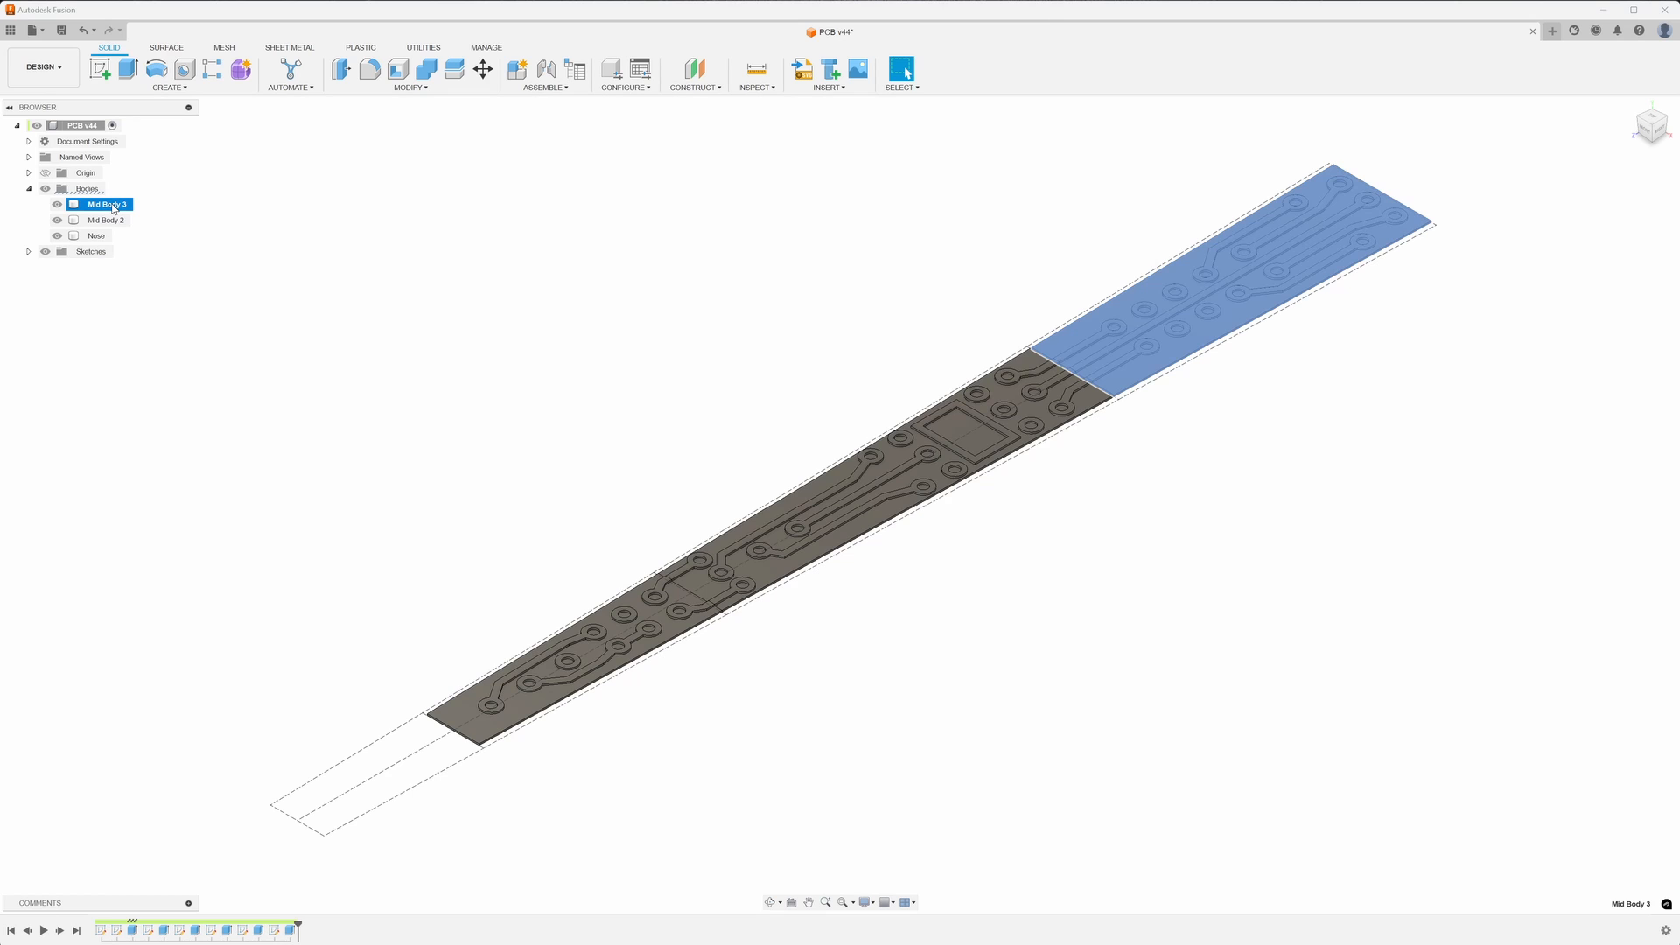
pyautogui.rightClick(114, 208)
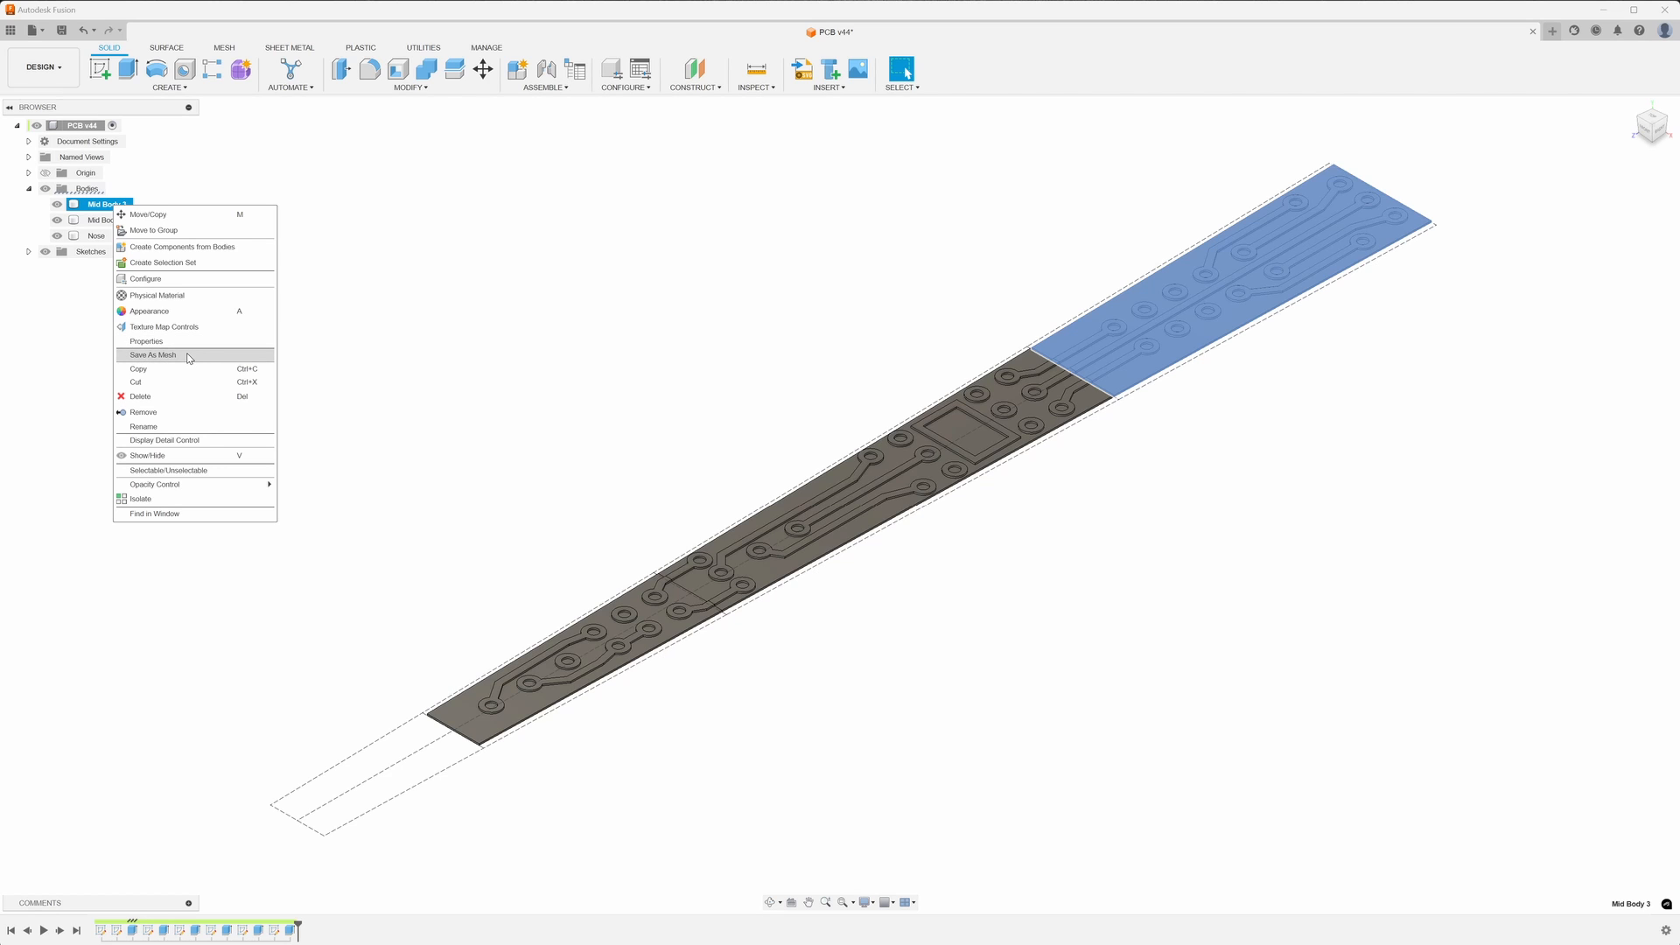
pyautogui.click(153, 354)
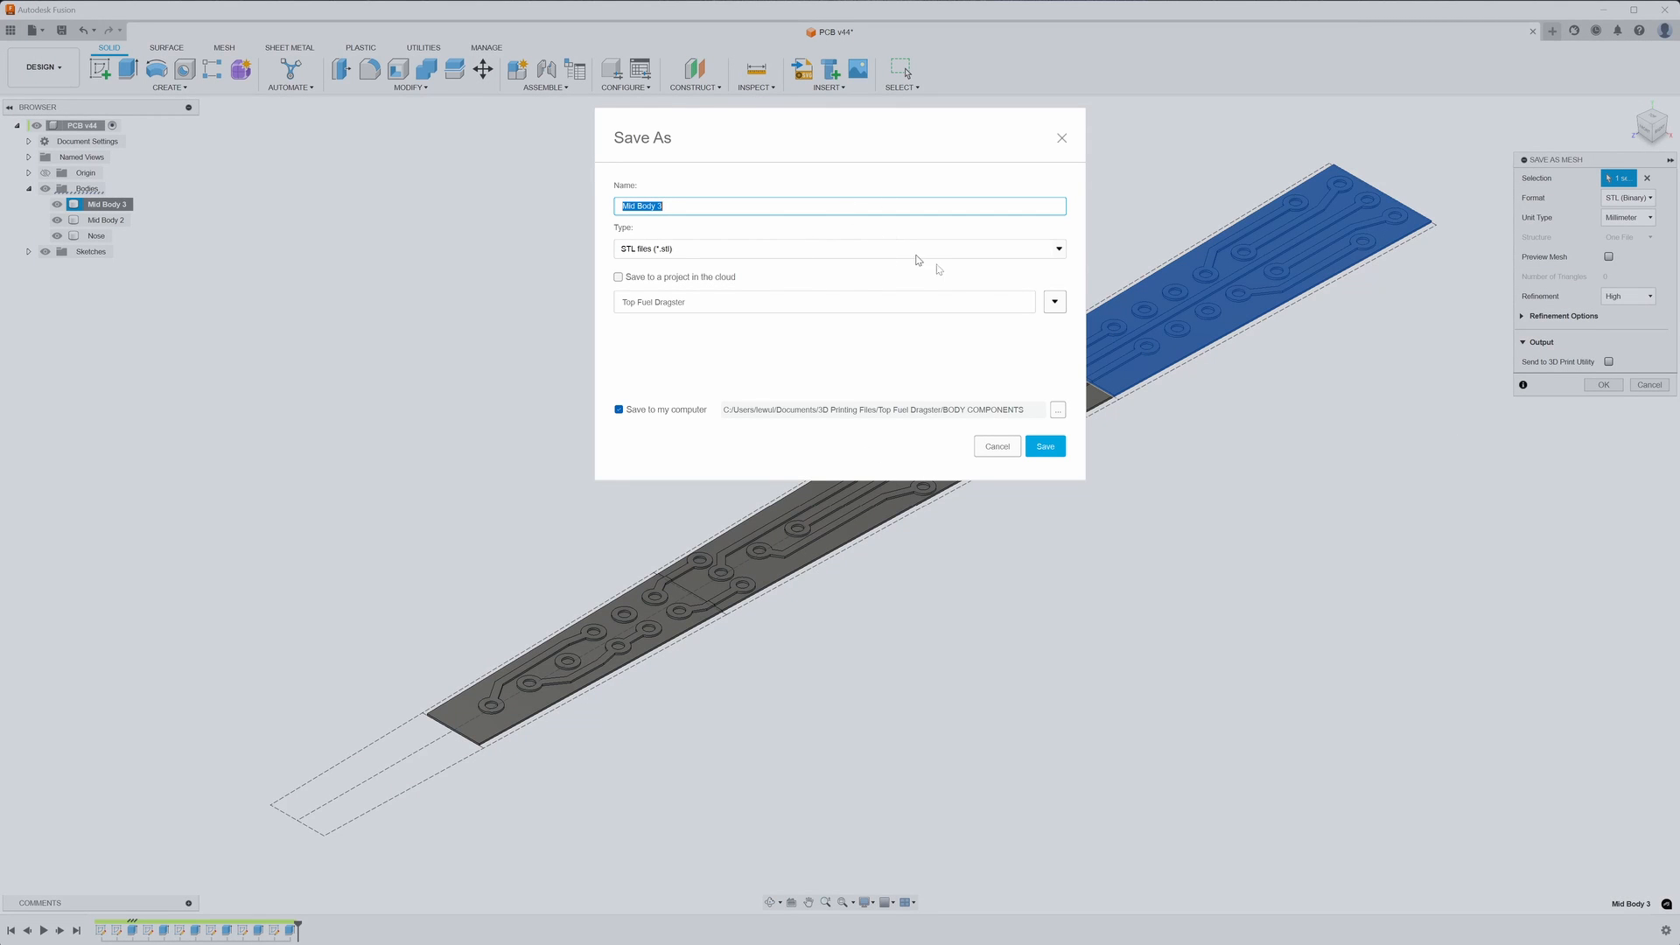
pyautogui.click(1009, 447)
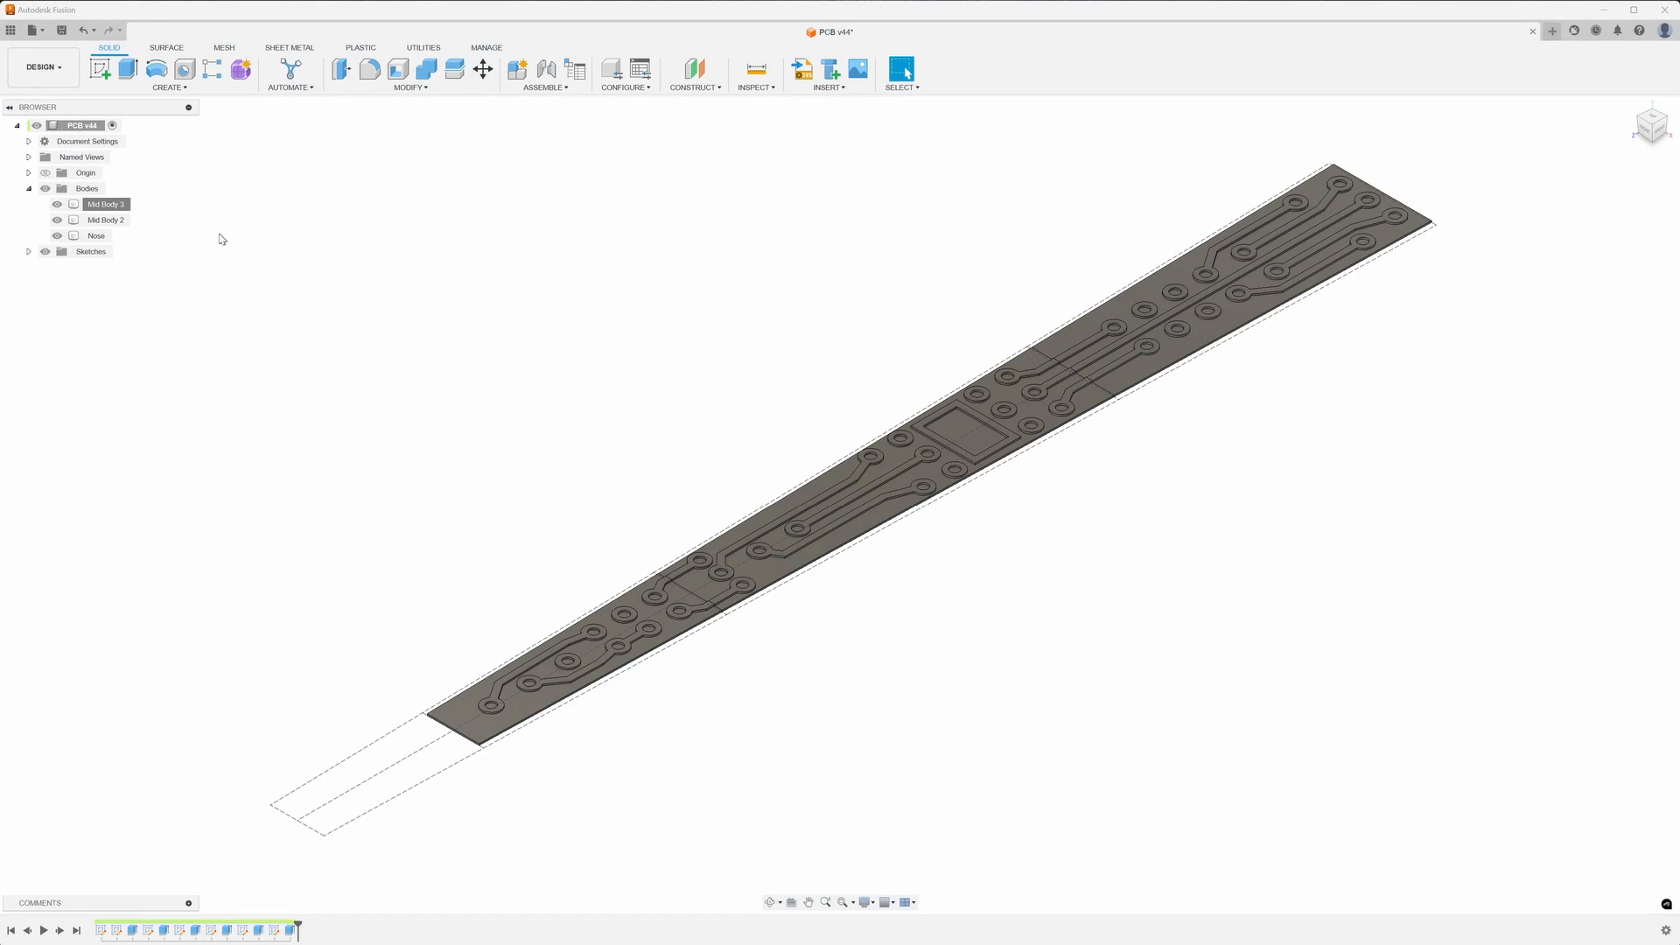
# - Check the binary STL export and save location for the Mid Body 2 body, and cancel the save
pyautogui.rightClick(126, 226)
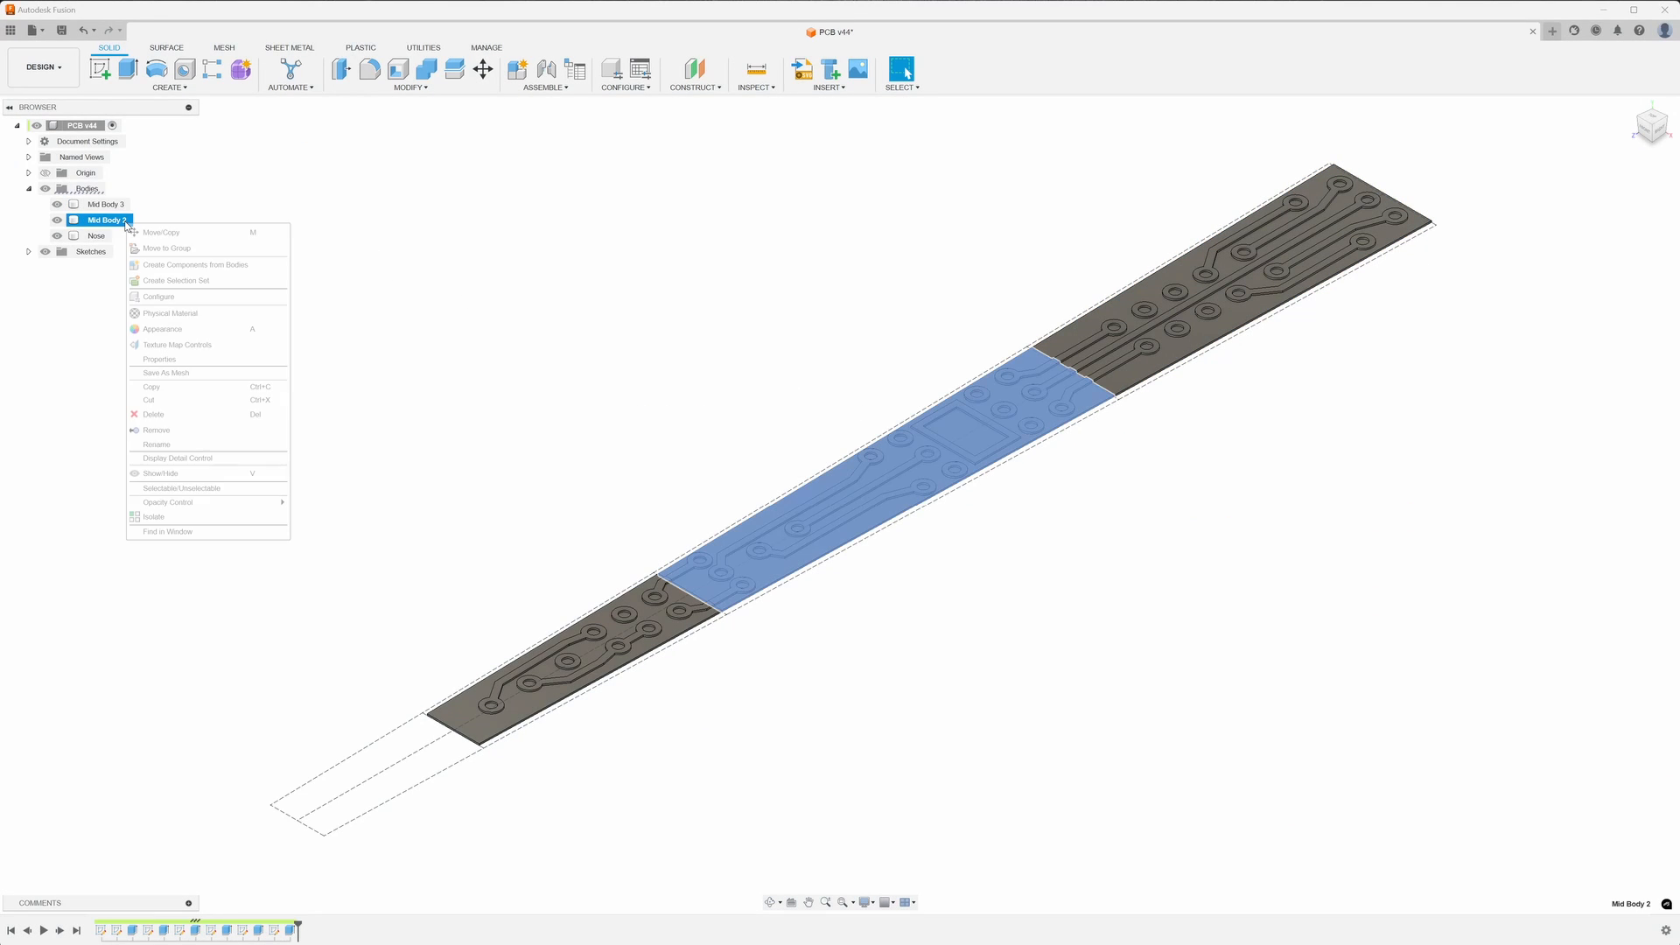
pyautogui.click(156, 374)
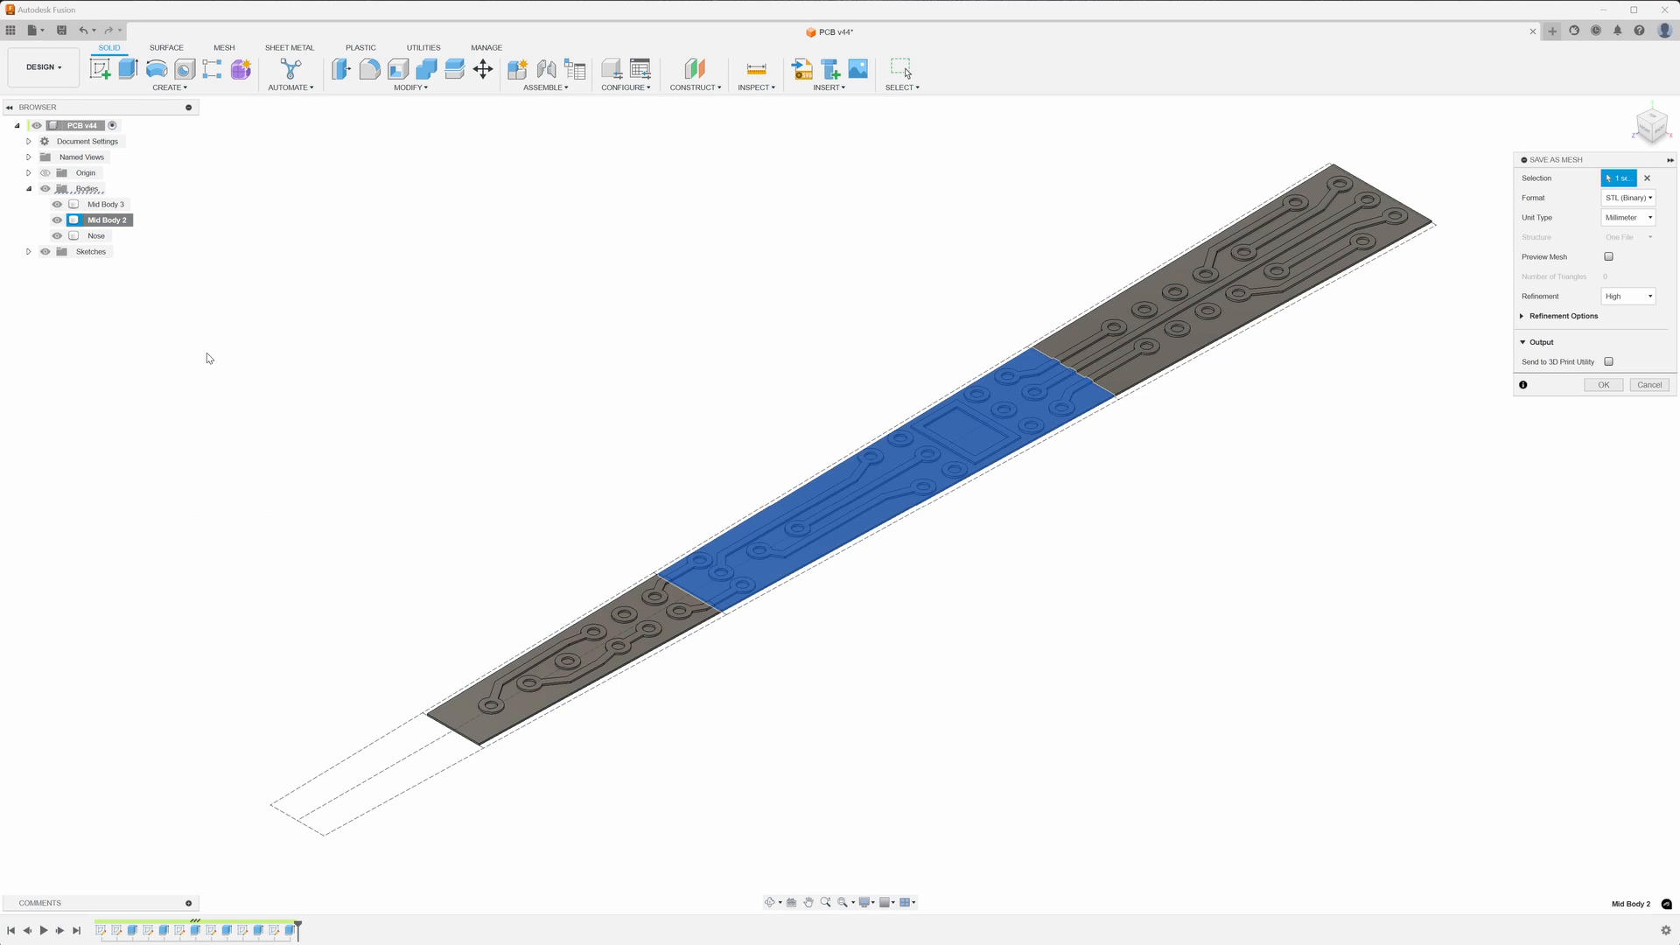
pyautogui.click(1602, 385)
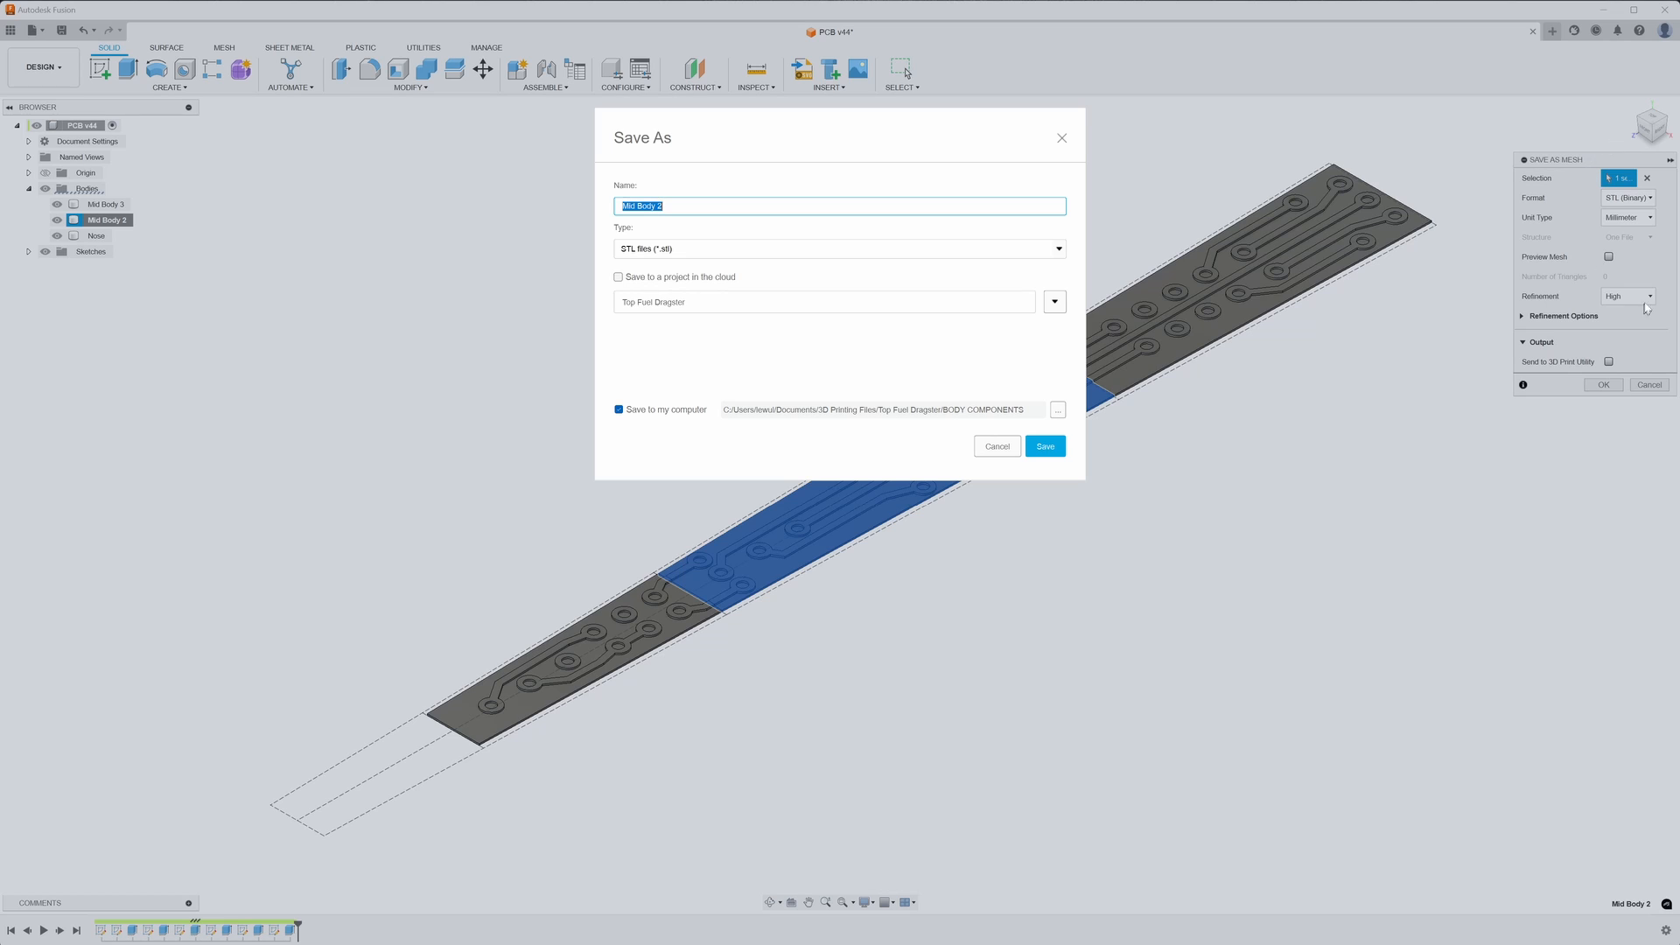
pyautogui.click(997, 447)
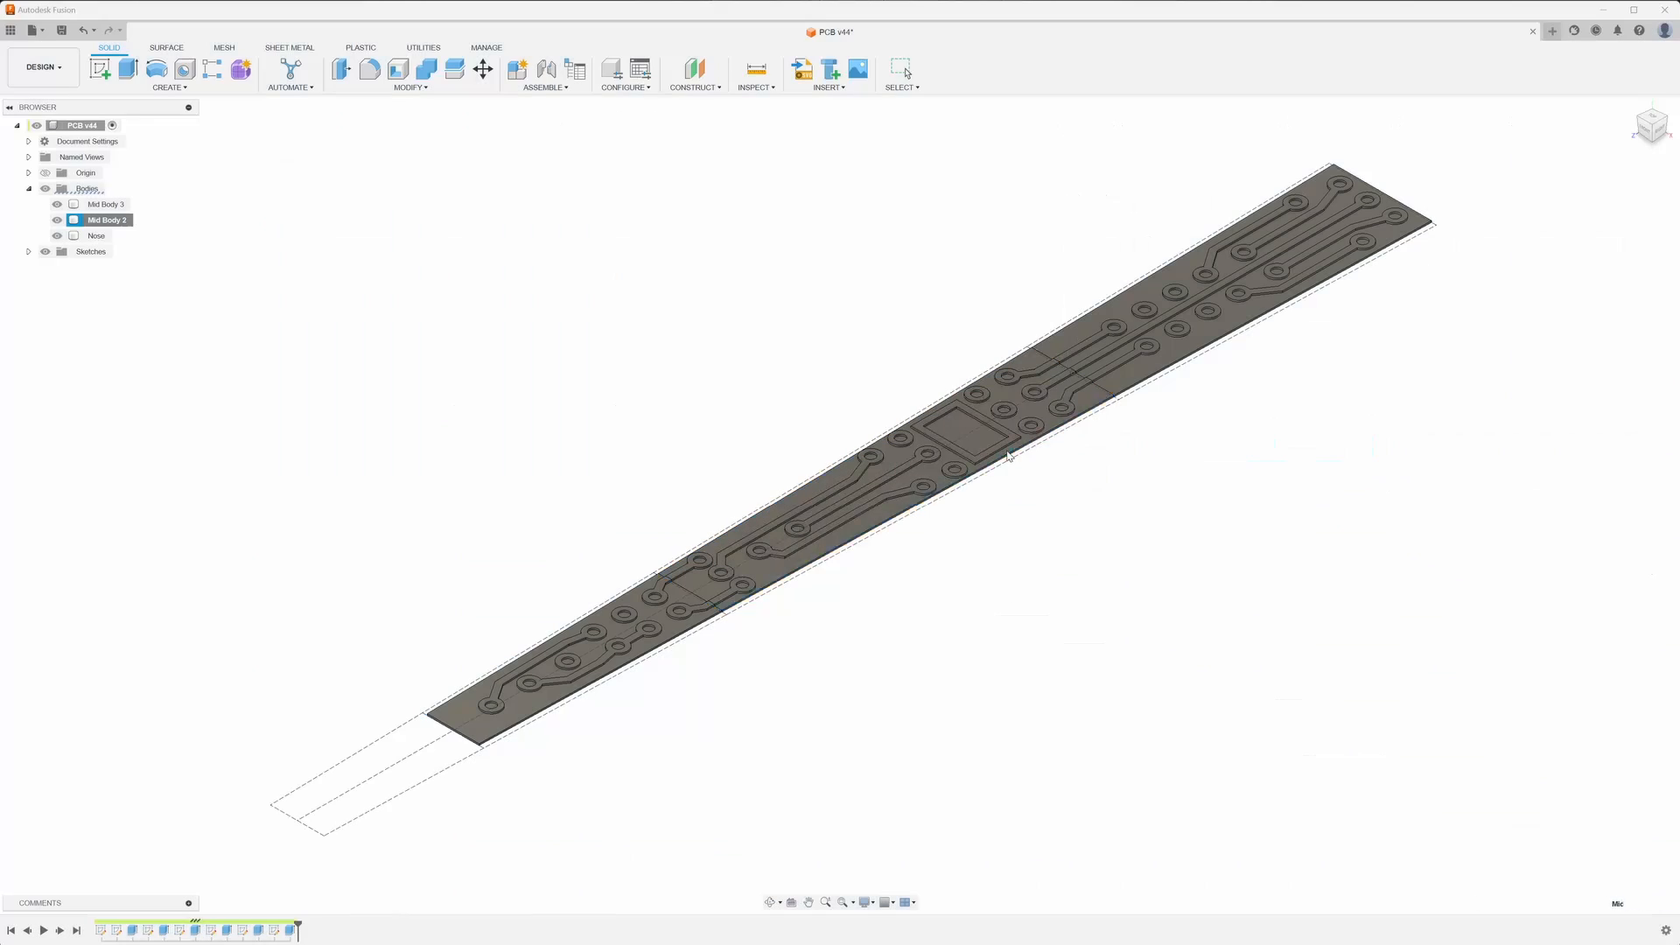
# - Bring up the mesh save options for the Nose body
pyautogui.click(95, 236)
pyautogui.rightClick(95, 238)
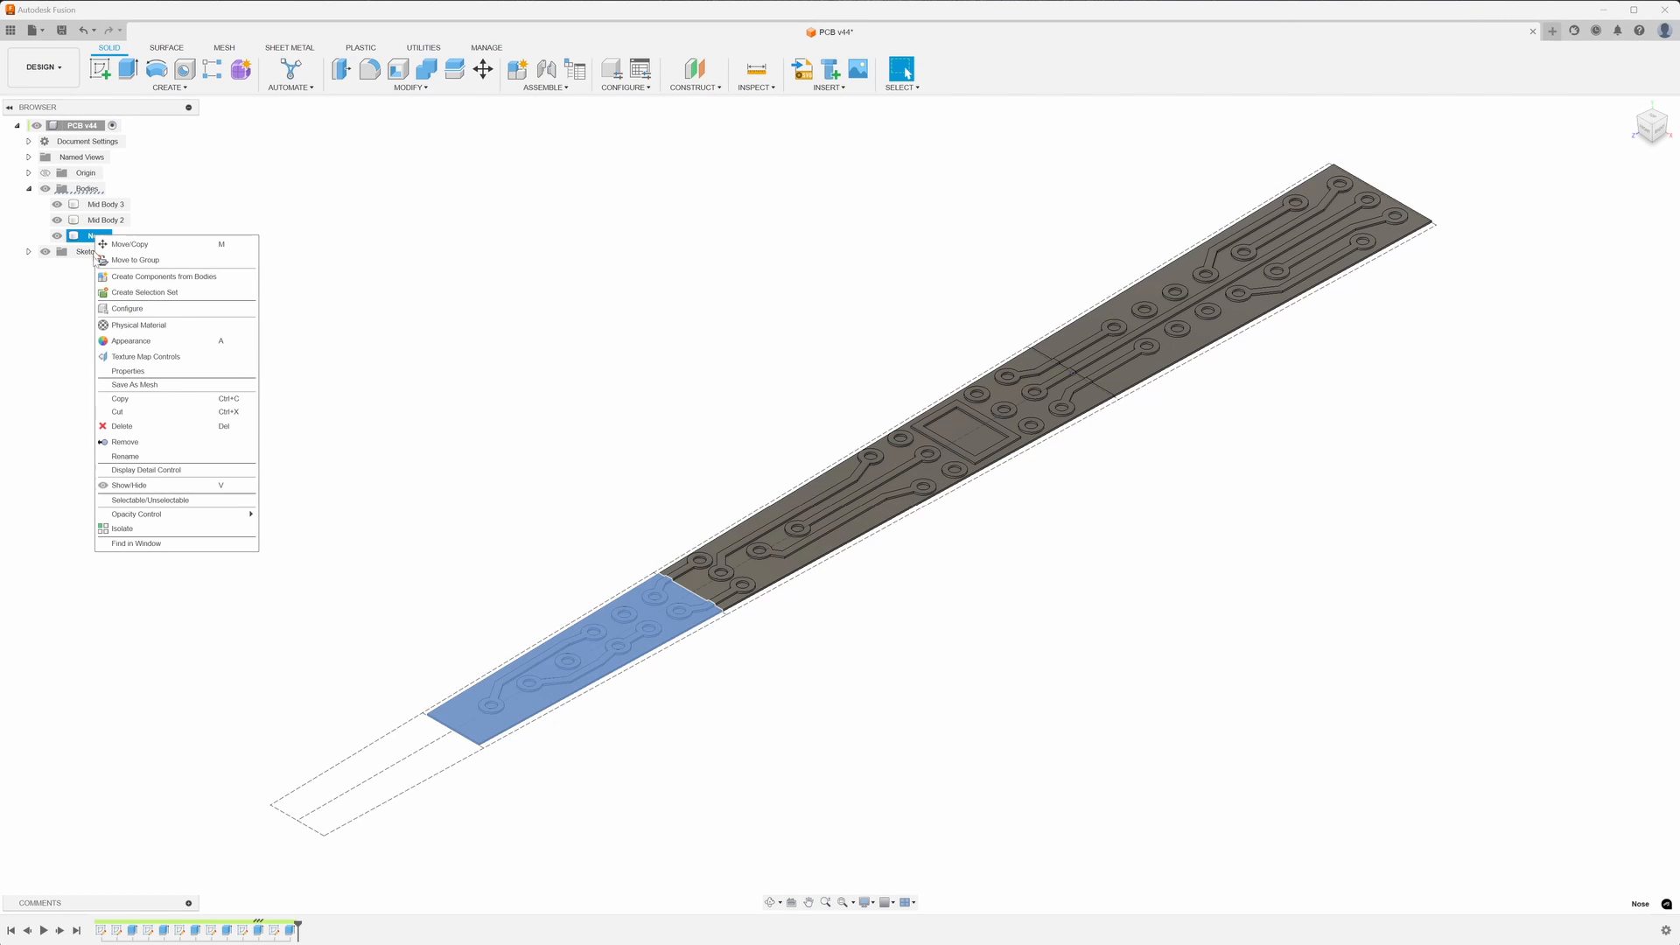
pyautogui.click(120, 388)
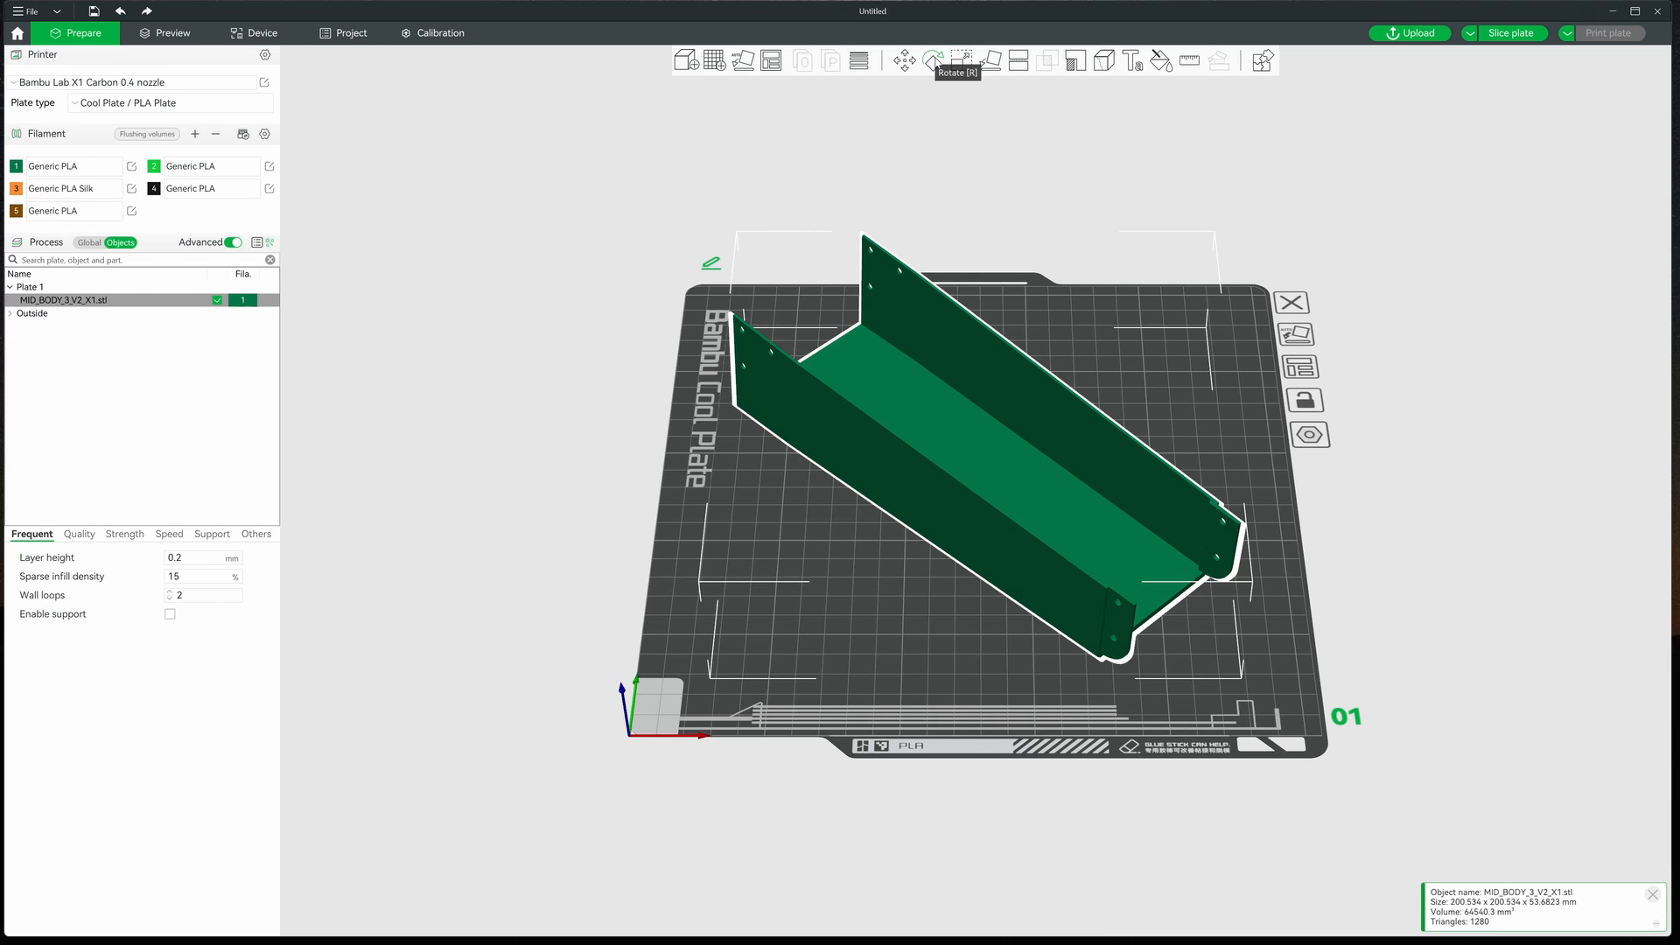
# - In Bambu Studio, rotate MID_BODY_3_V2_X1.stl to 135° about Z so its length runs straight along the plate
pyautogui.click(933, 60)
pyautogui.moveTo(1304, 451); pyautogui.dragTo(1226, 632)
pyautogui.moveTo(1386, 462)
pyautogui.mouseDown()
pyautogui.moveTo(1383, 499)
pyautogui.moveTo(1388, 476)
pyautogui.mouseUp()
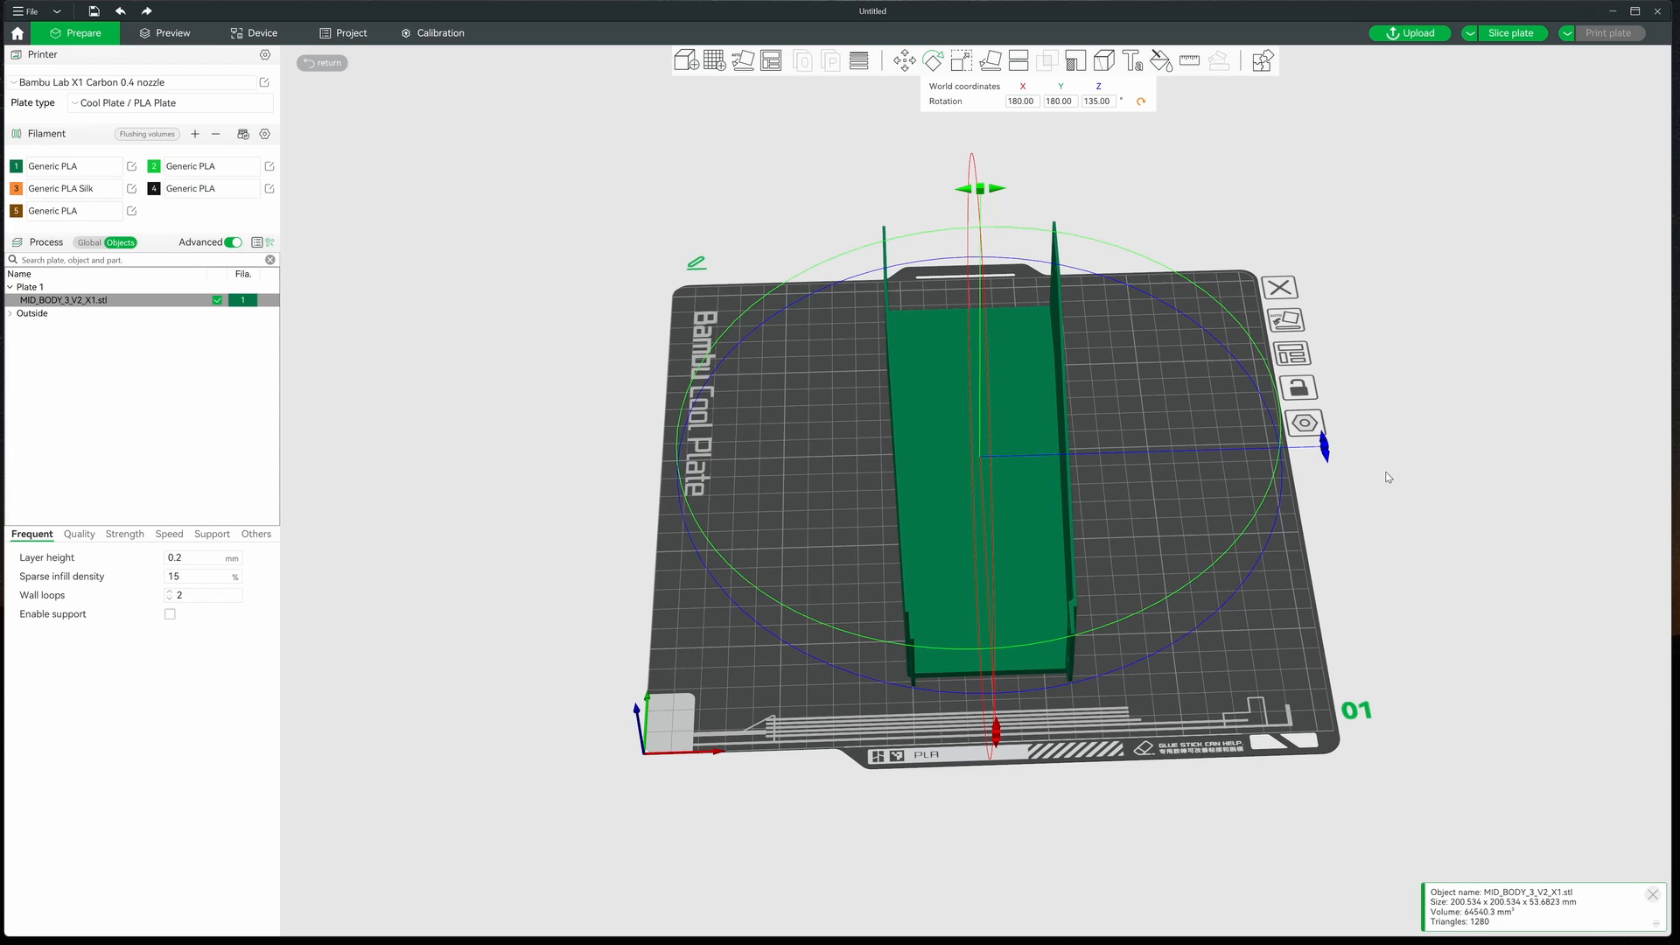
pyautogui.click(1409, 413)
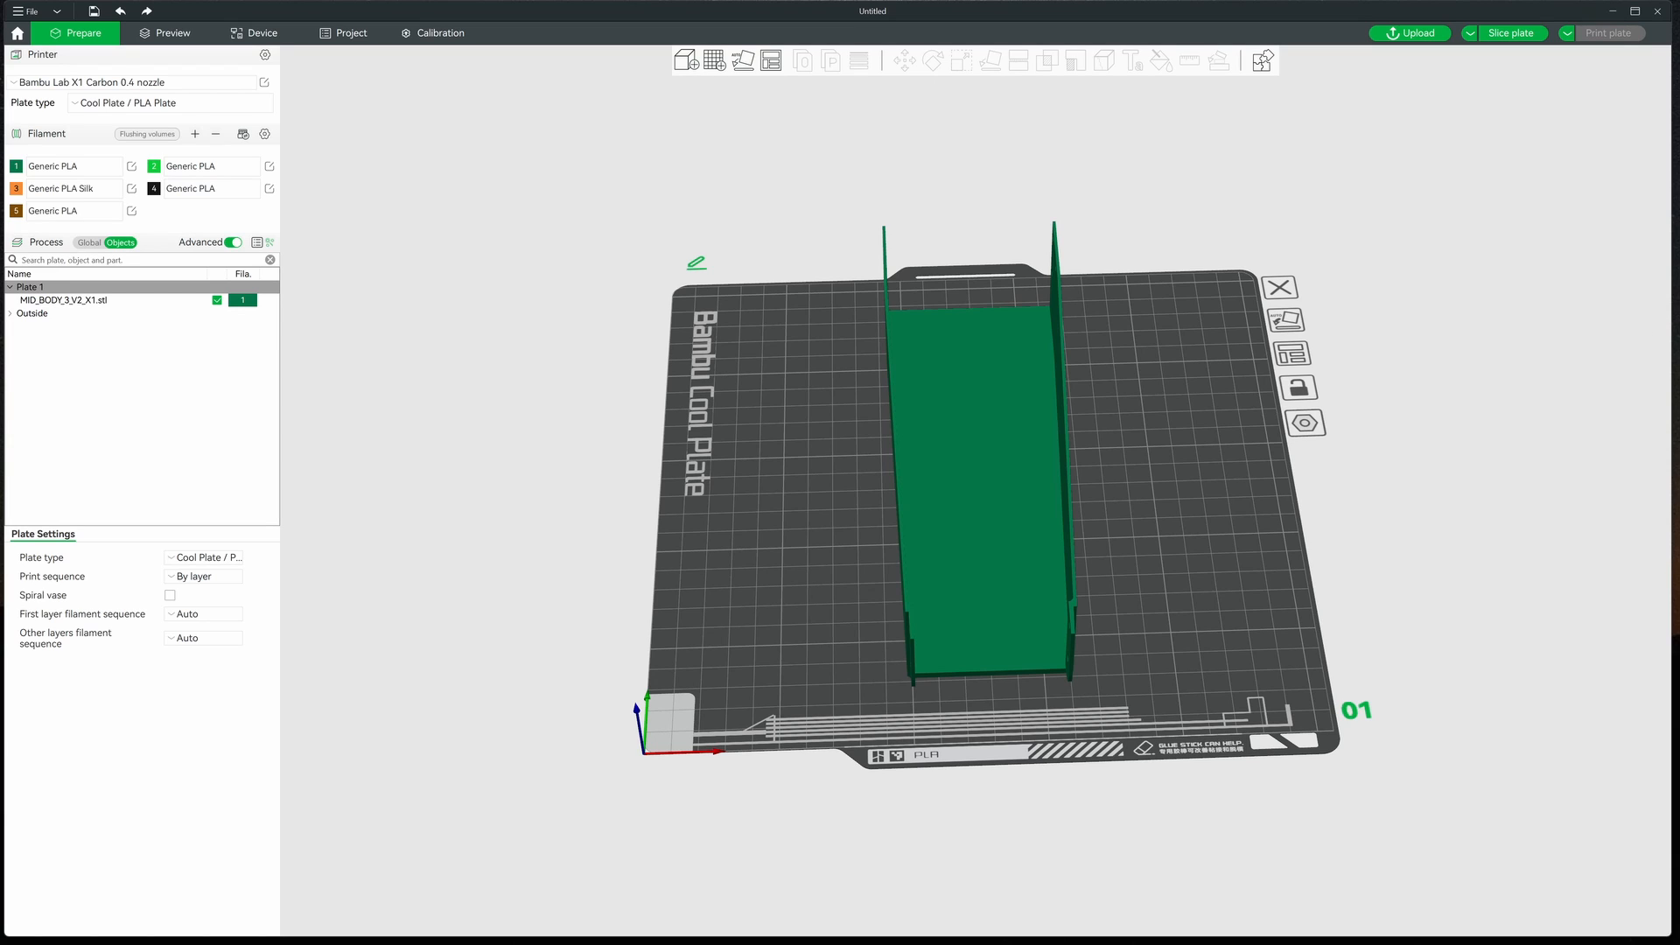
# - Import Thin Mid Body 3.stl onto the plate and assign it filament 2, the light green Generic PLA
pyautogui.moveTo(1678, 175); pyautogui.dragTo(723, 495)
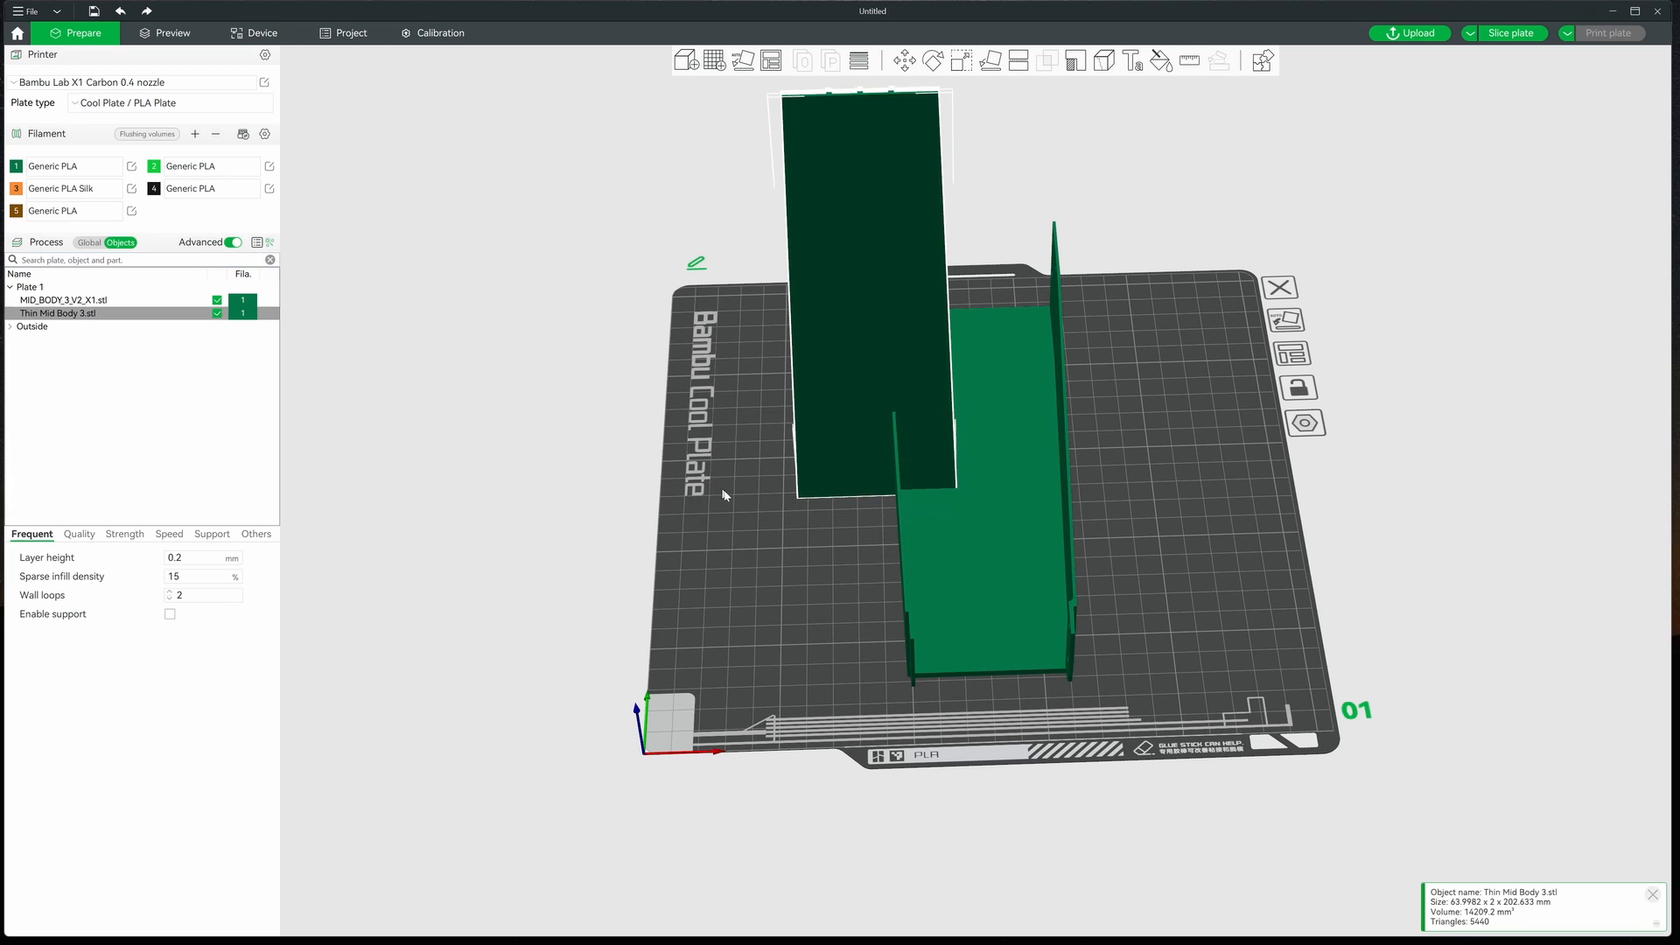
pyautogui.moveTo(690, 597)
pyautogui.mouseDown()
pyautogui.moveTo(769, 603)
pyautogui.moveTo(695, 579)
pyautogui.moveTo(699, 595)
pyautogui.mouseUp()
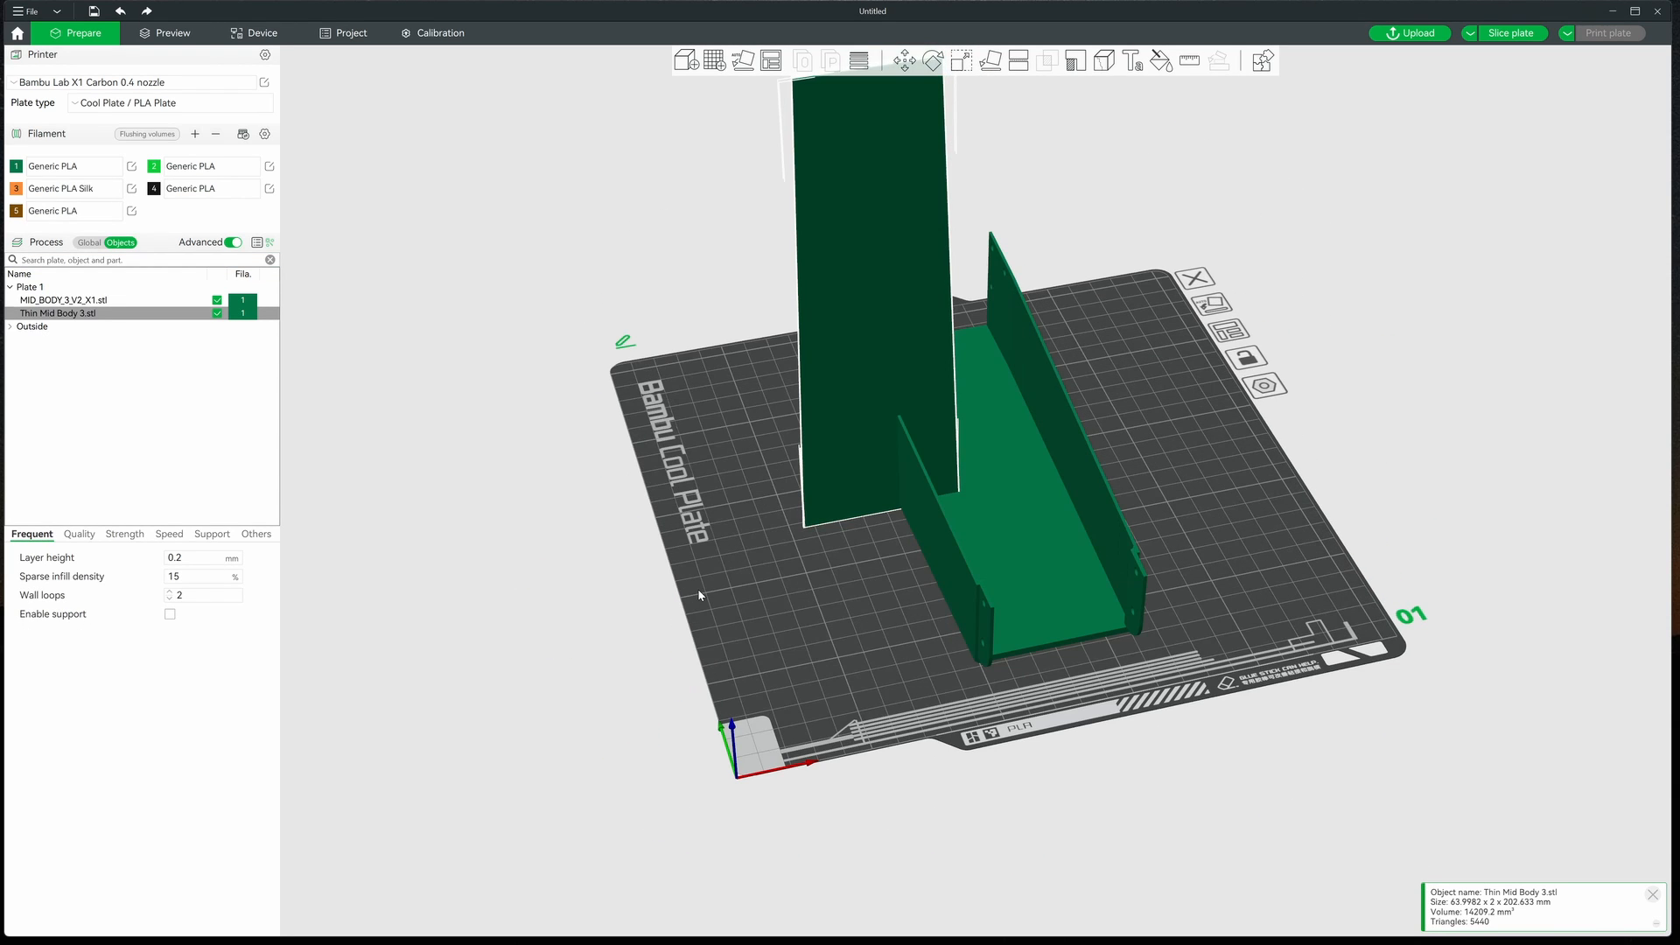
pyautogui.rightClick(870, 175)
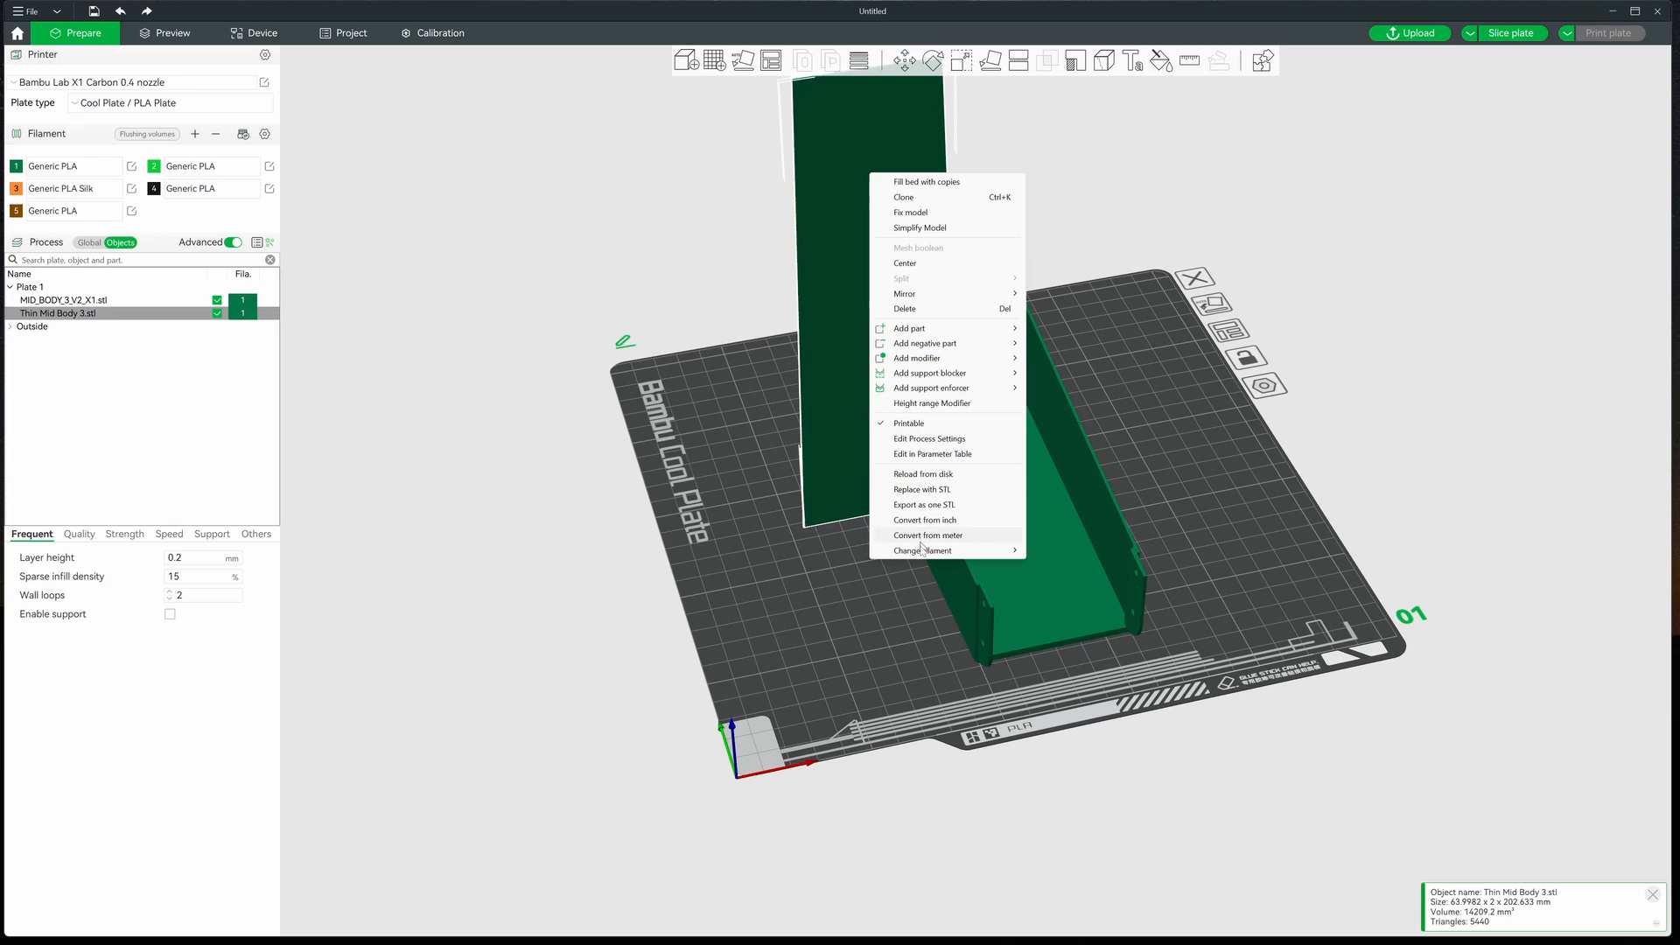
pyautogui.moveTo(922, 551)
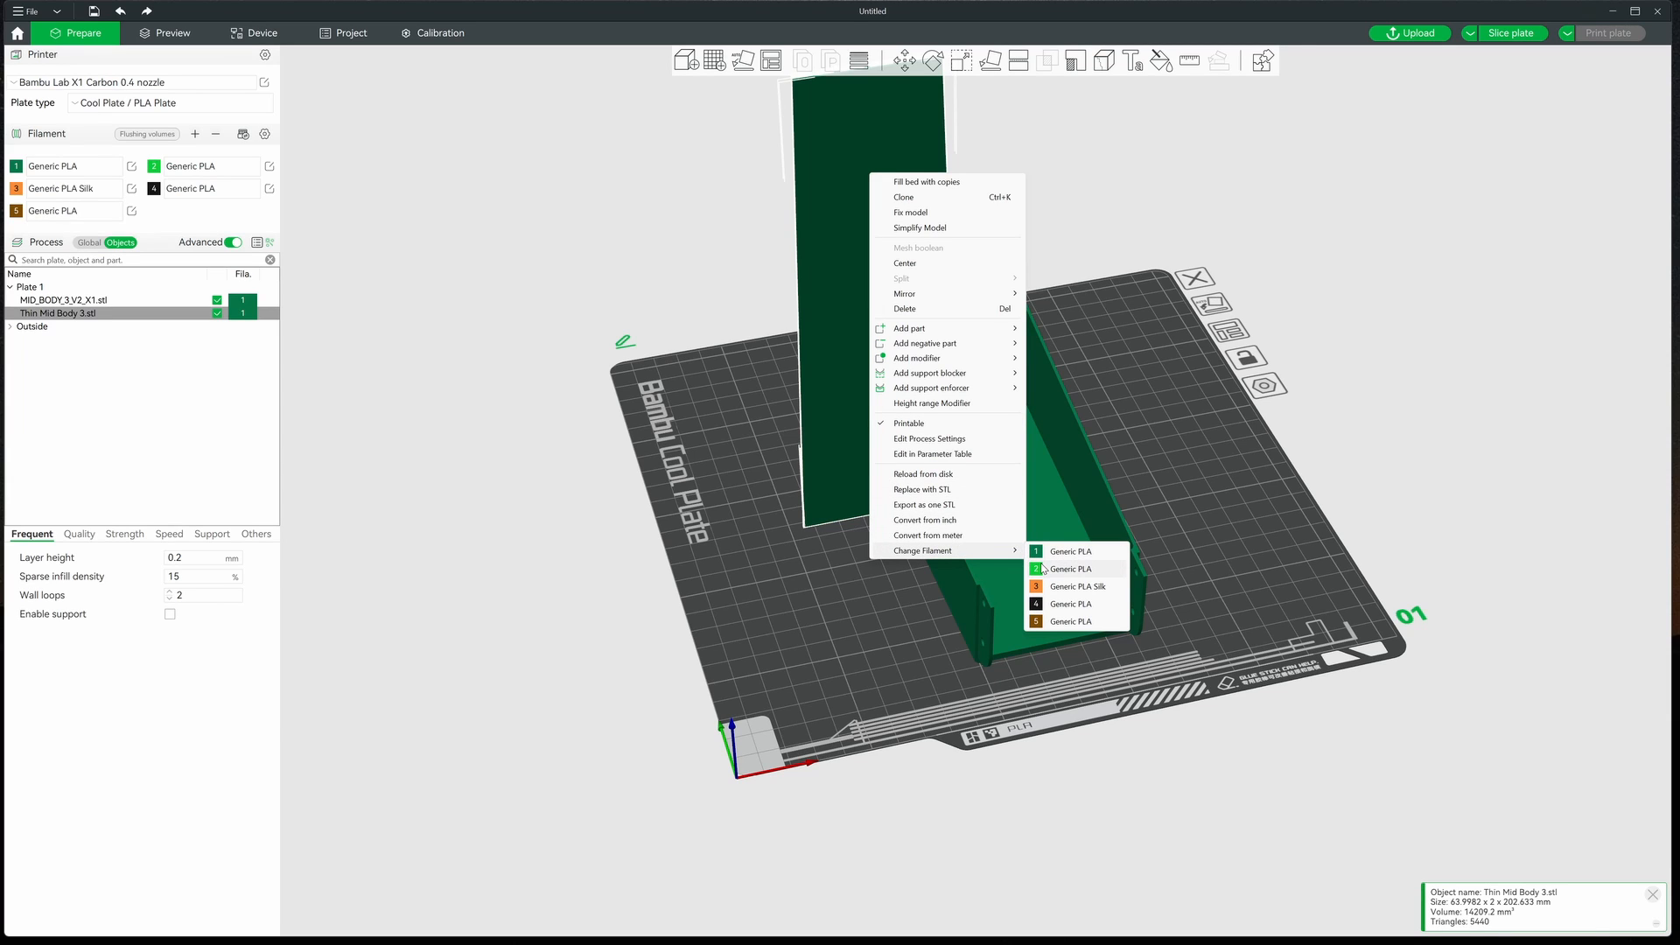
pyautogui.click(1069, 569)
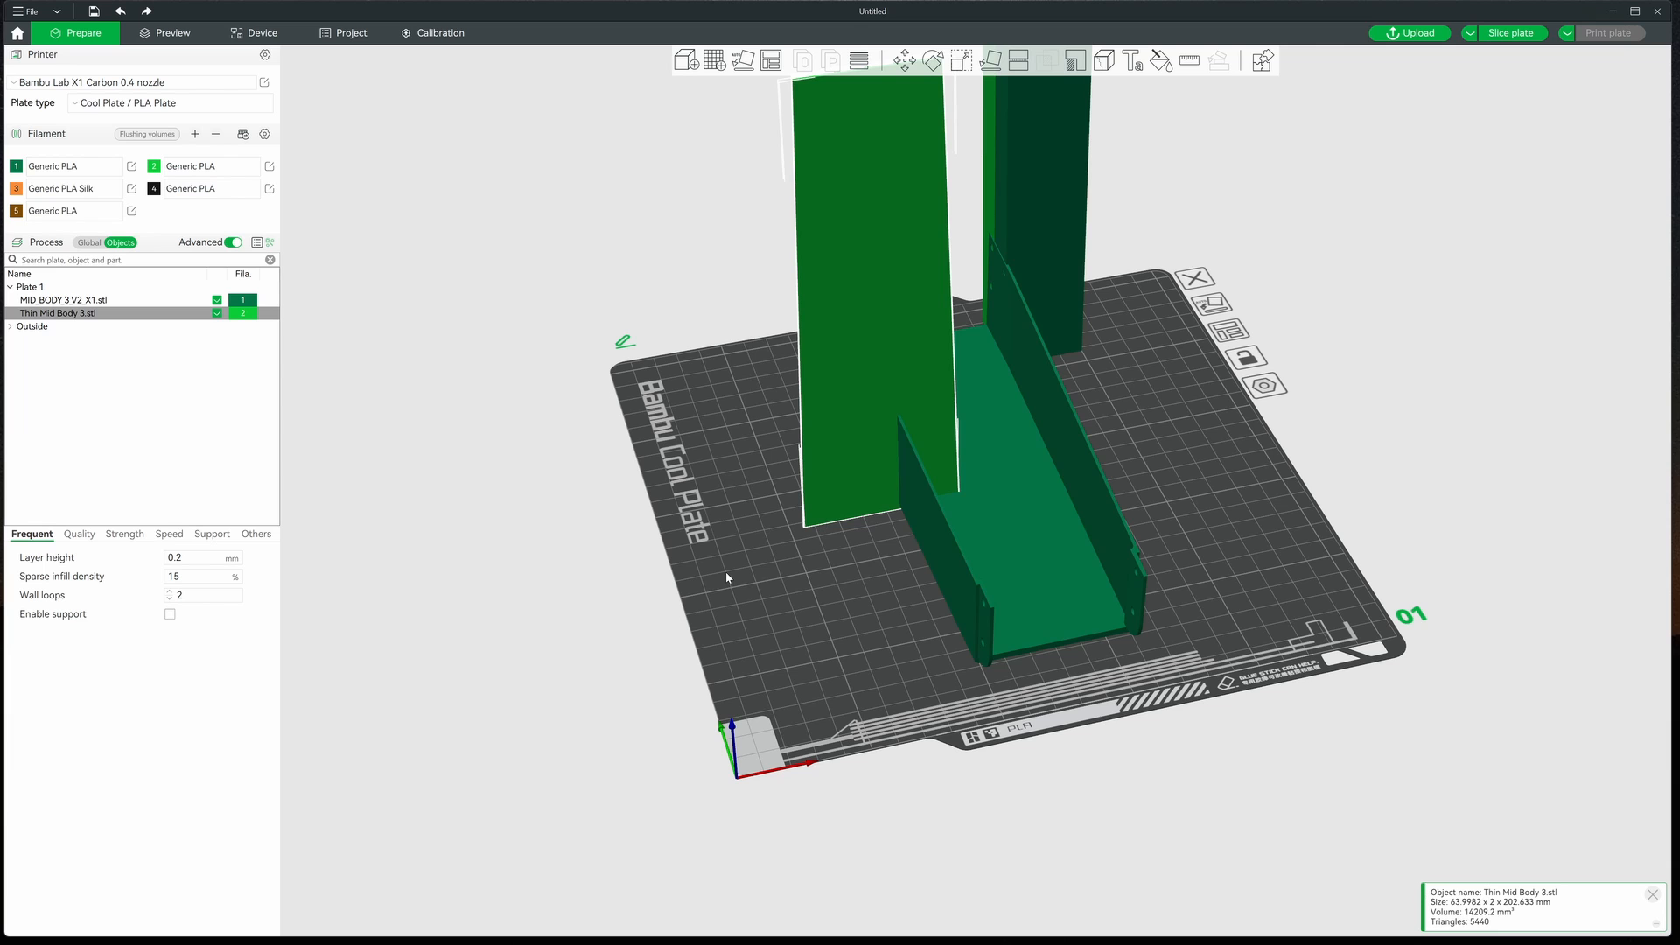
# - Lay Thin Mid Body 3.stl flat on its large trace-side face and check its underside
pyautogui.moveTo(726, 570); pyautogui.dragTo(803, 588)
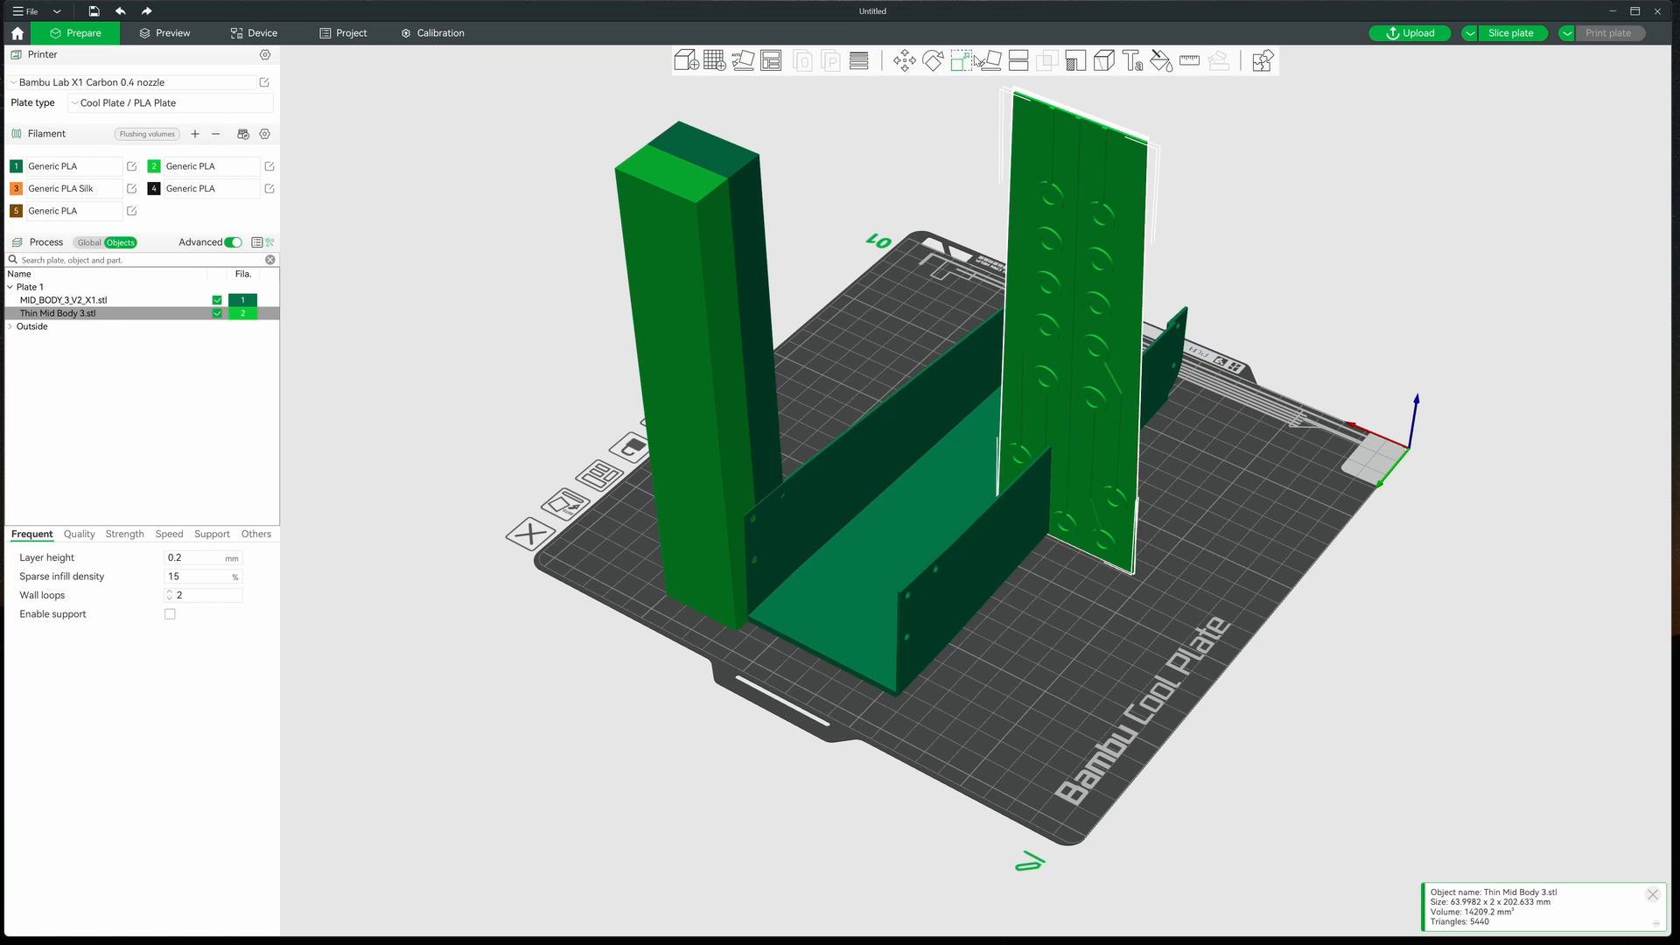
pyautogui.click(989, 61)
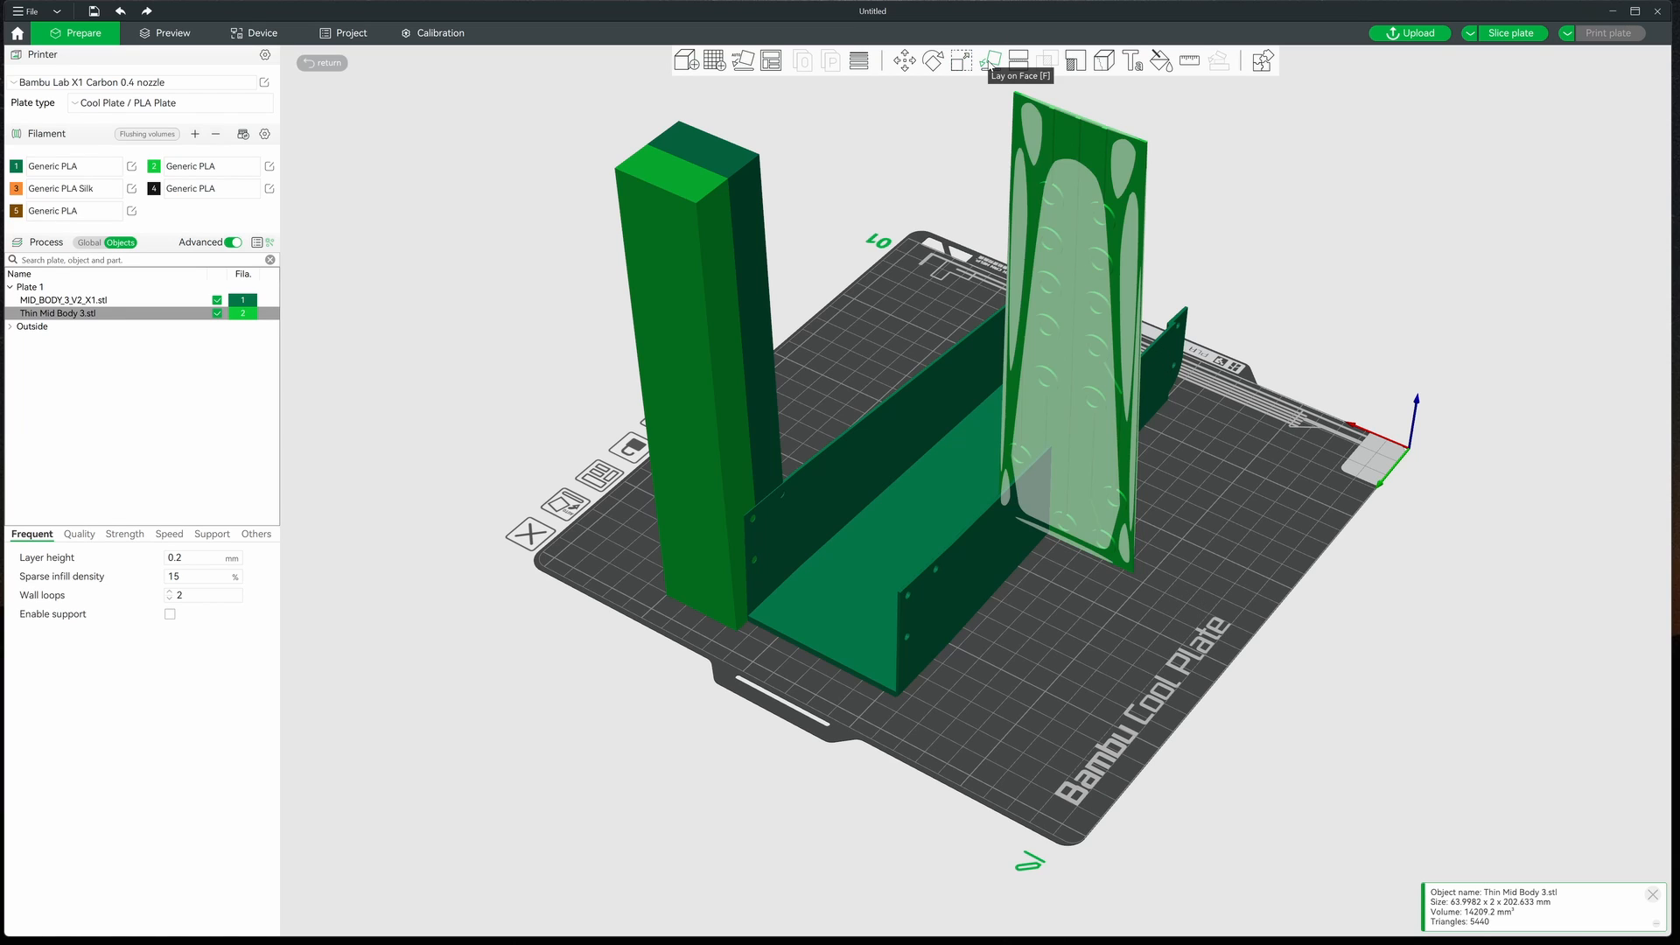
pyautogui.click(1071, 210)
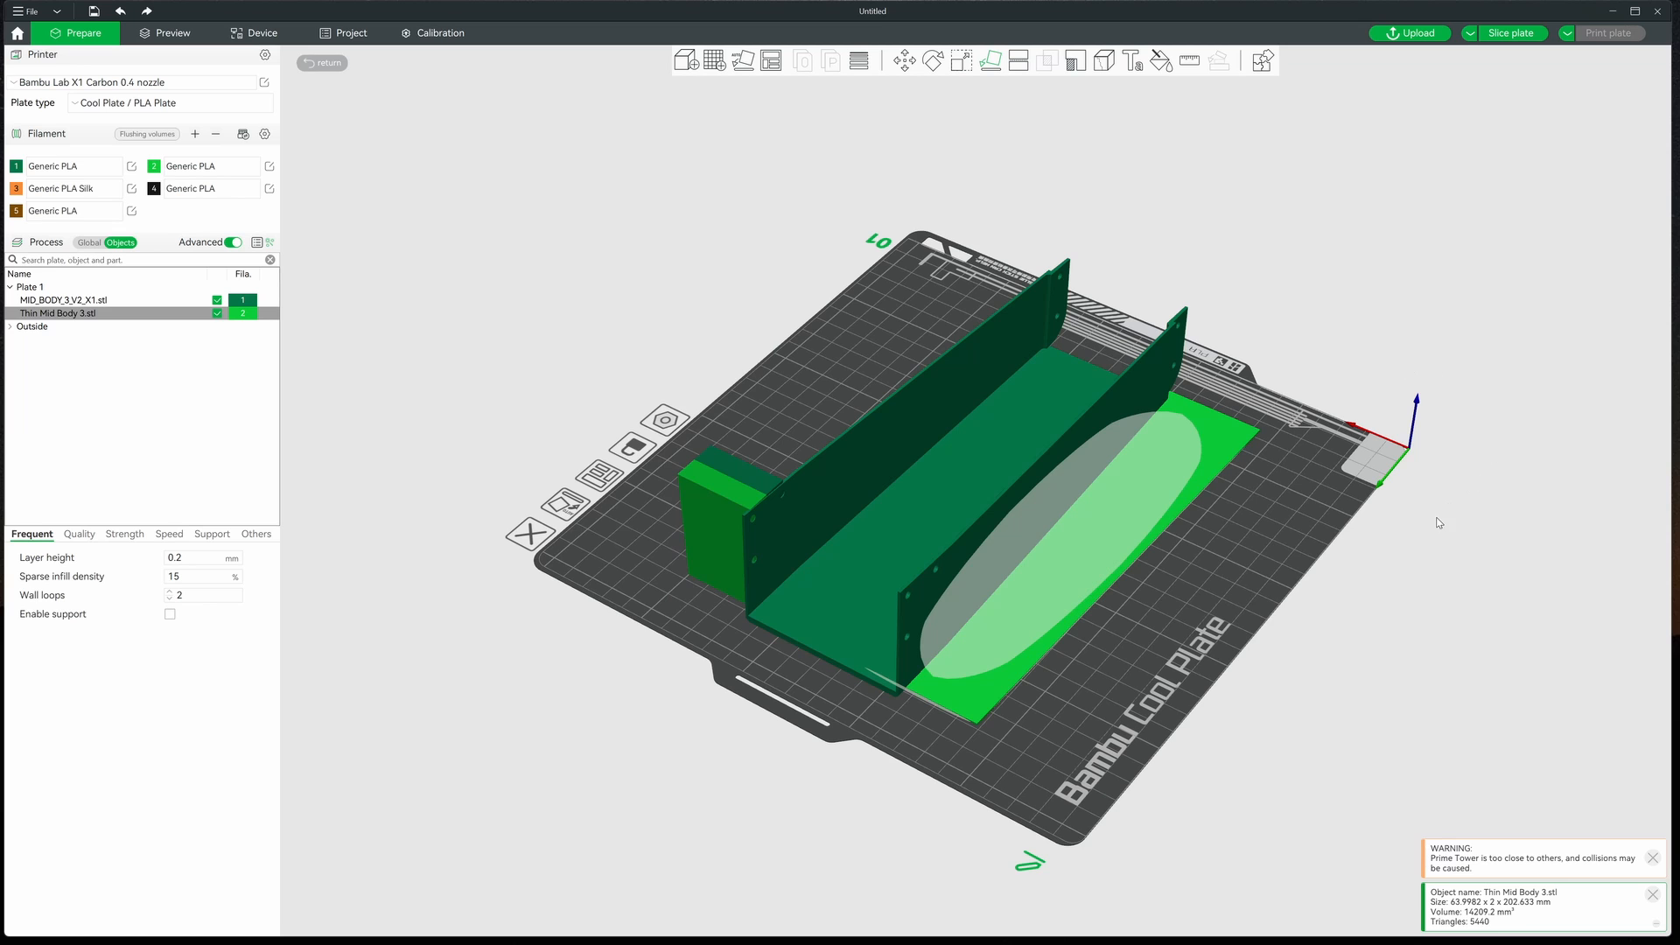
pyautogui.moveTo(1348, 609); pyautogui.dragTo(1346, 539)
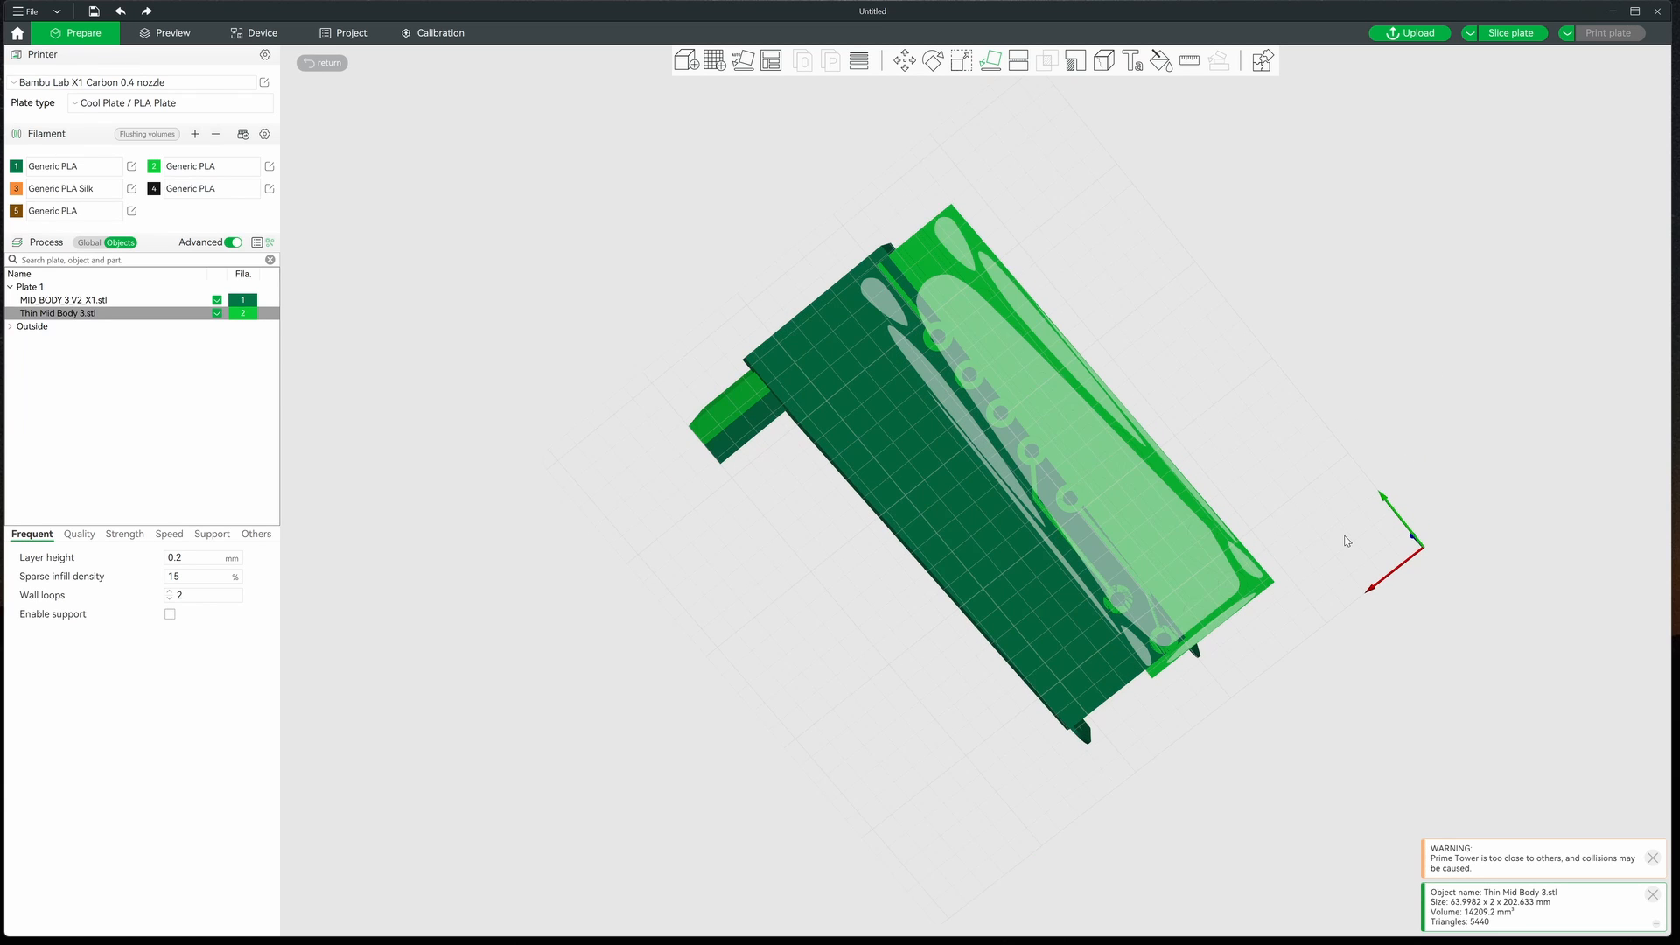
pyautogui.click(1270, 250)
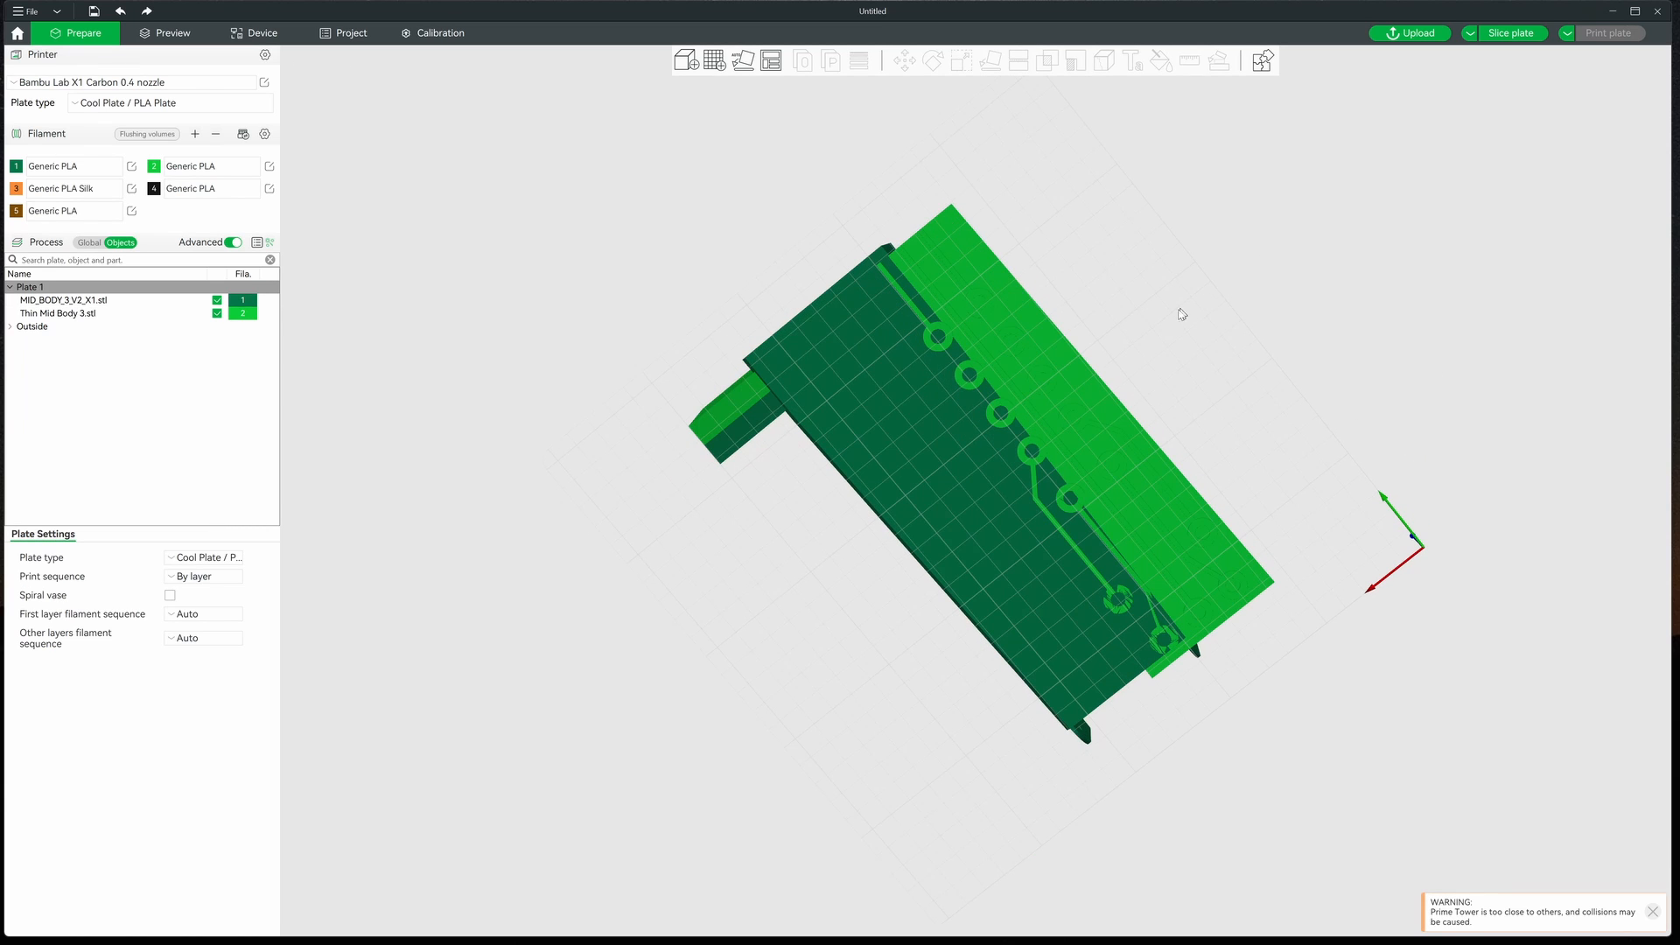
pyautogui.press('0')
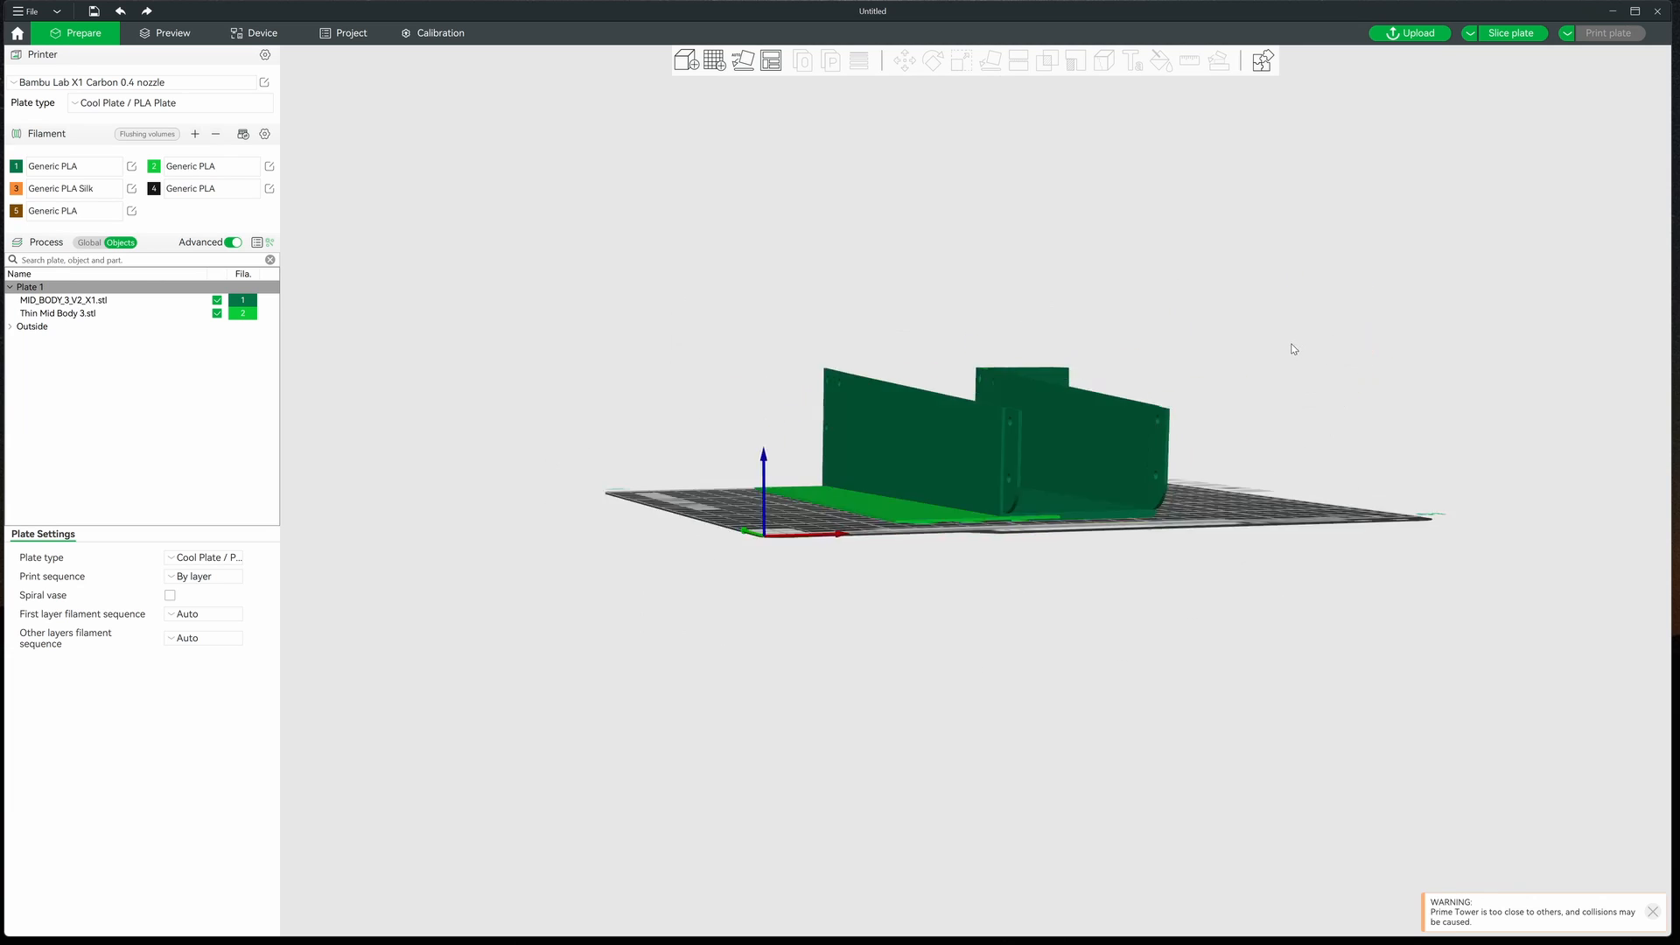
# - Rotate Thin Mid Body 3.stl to 180° about Z so its taper matches the housing
pyautogui.click(845, 457)
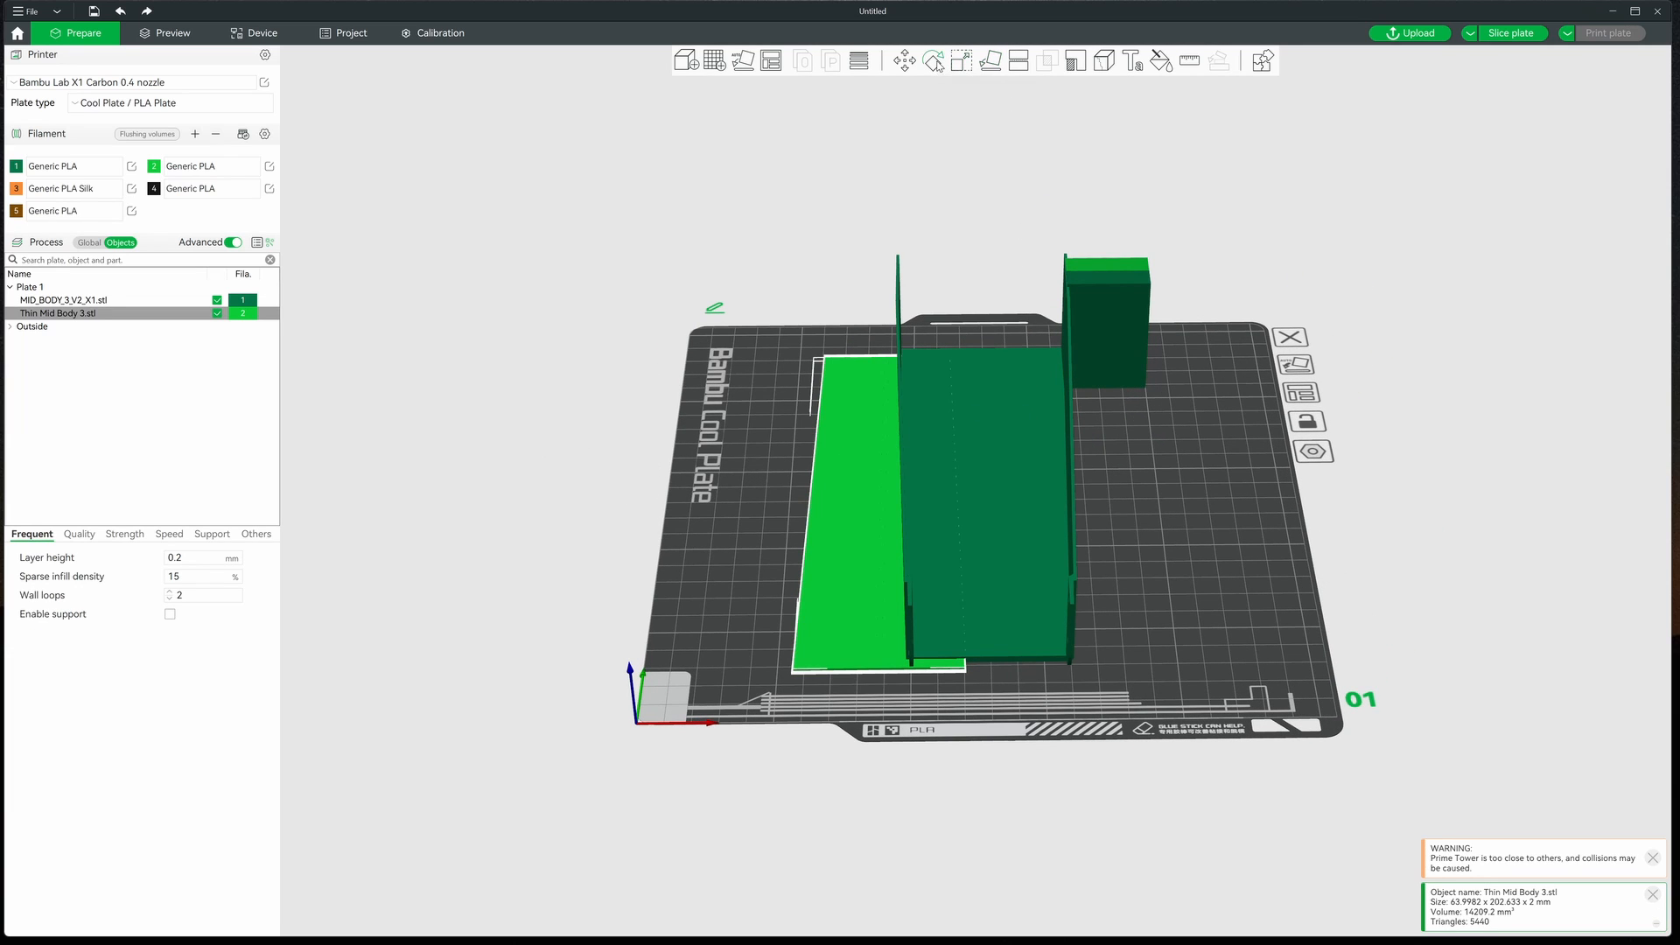
pyautogui.click(934, 62)
pyautogui.moveTo(1199, 490); pyautogui.dragTo(605, 512)
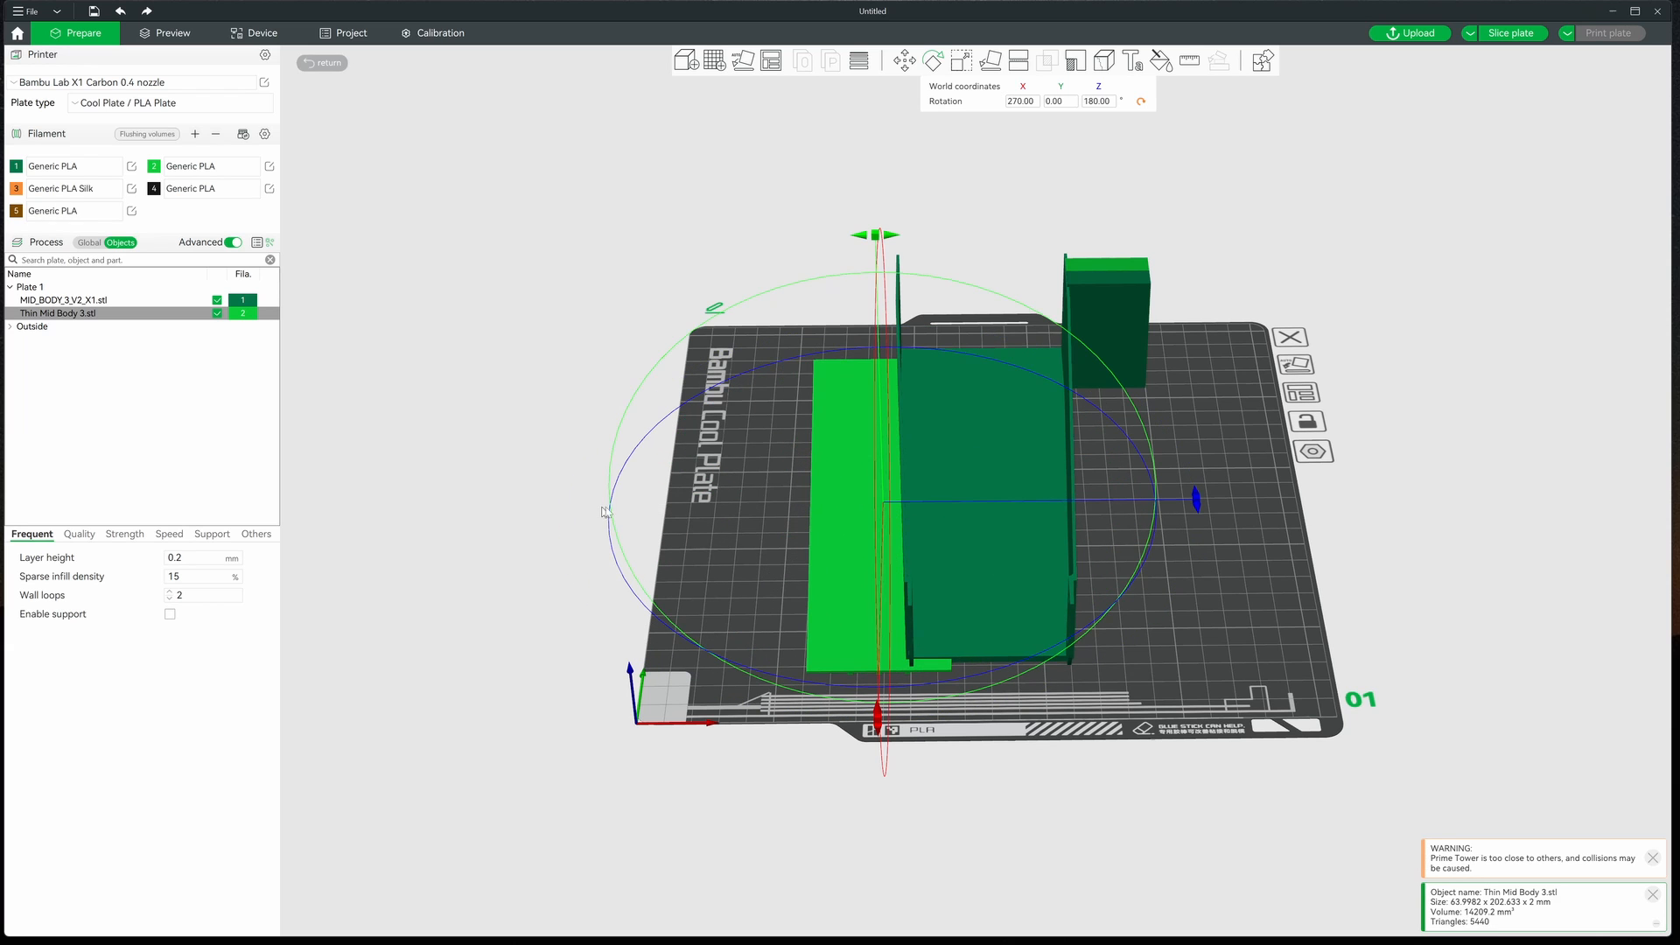
pyautogui.moveTo(1412, 491)
pyautogui.mouseDown()
pyautogui.moveTo(1405, 431)
pyautogui.moveTo(1412, 498)
pyautogui.mouseUp()
pyautogui.click(1405, 476)
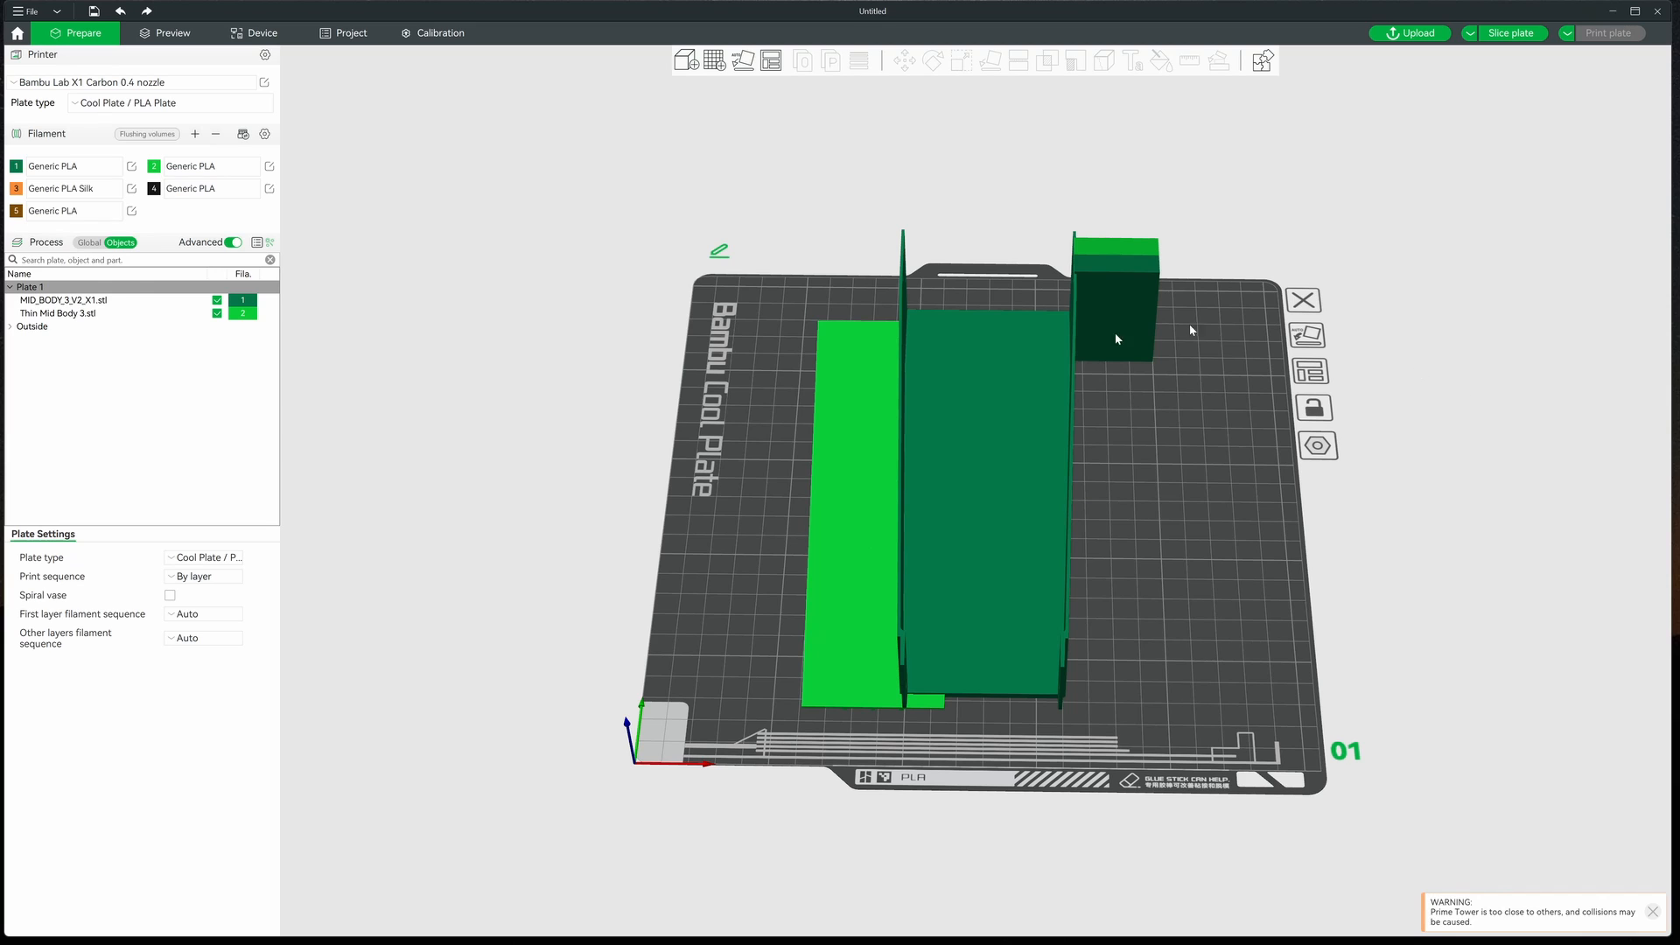
# - Center both MID_BODY_3_V2_X1.stl and Thin Mid Body 3.stl on the build plate
pyautogui.click(971, 381)
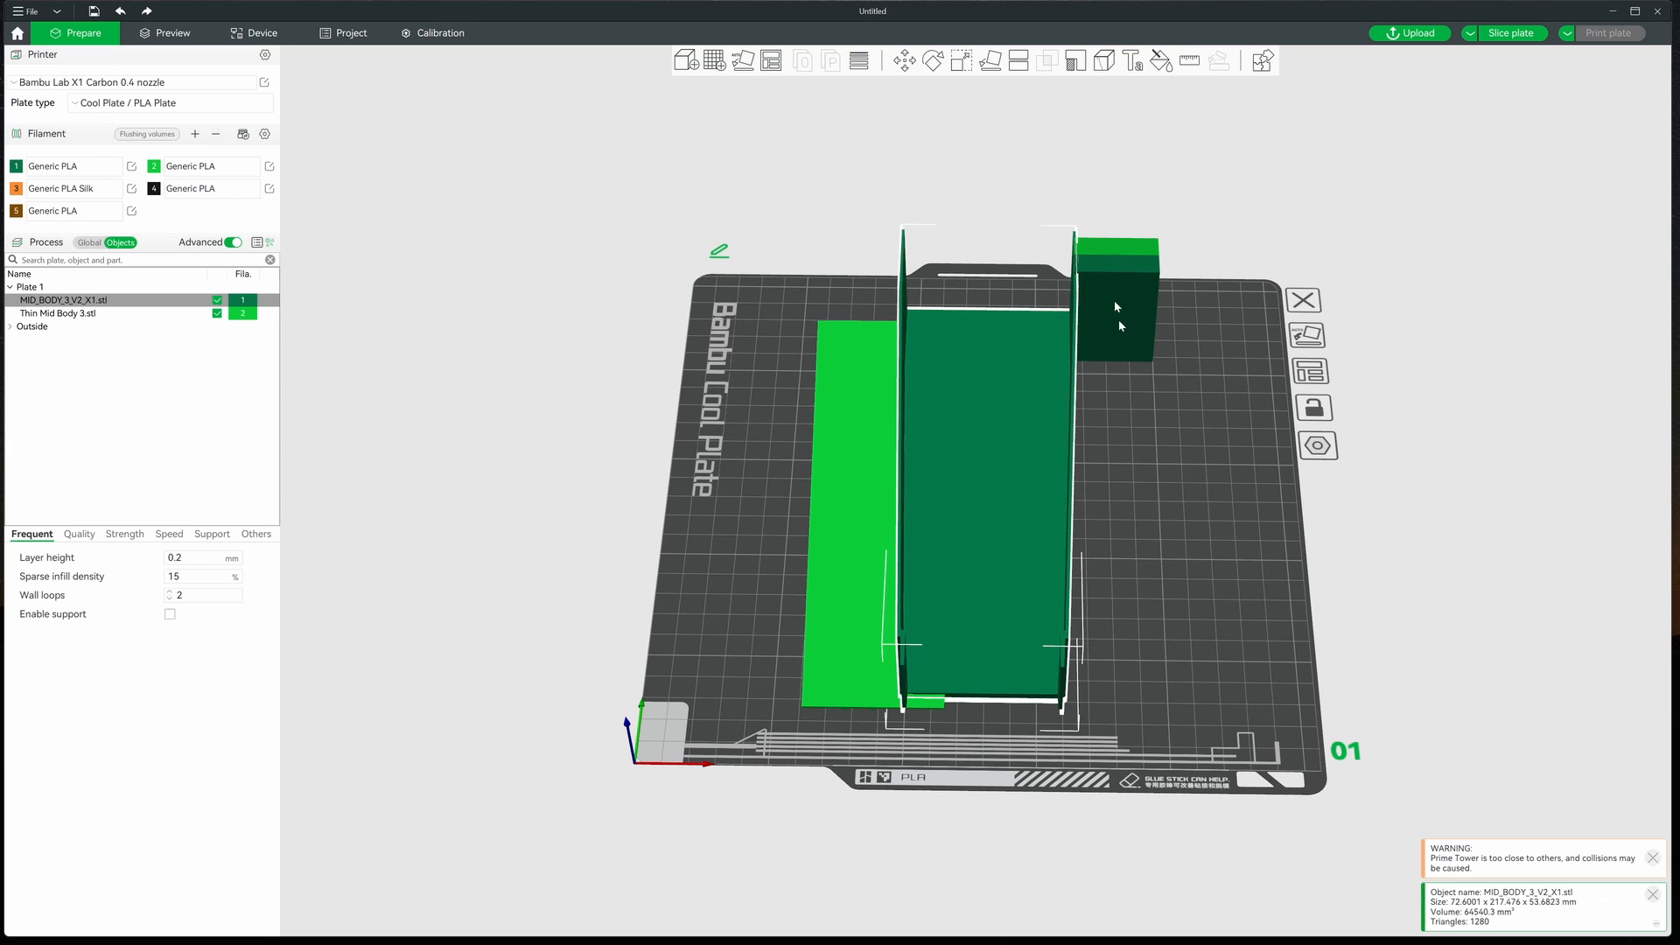
pyautogui.rightClick(956, 352)
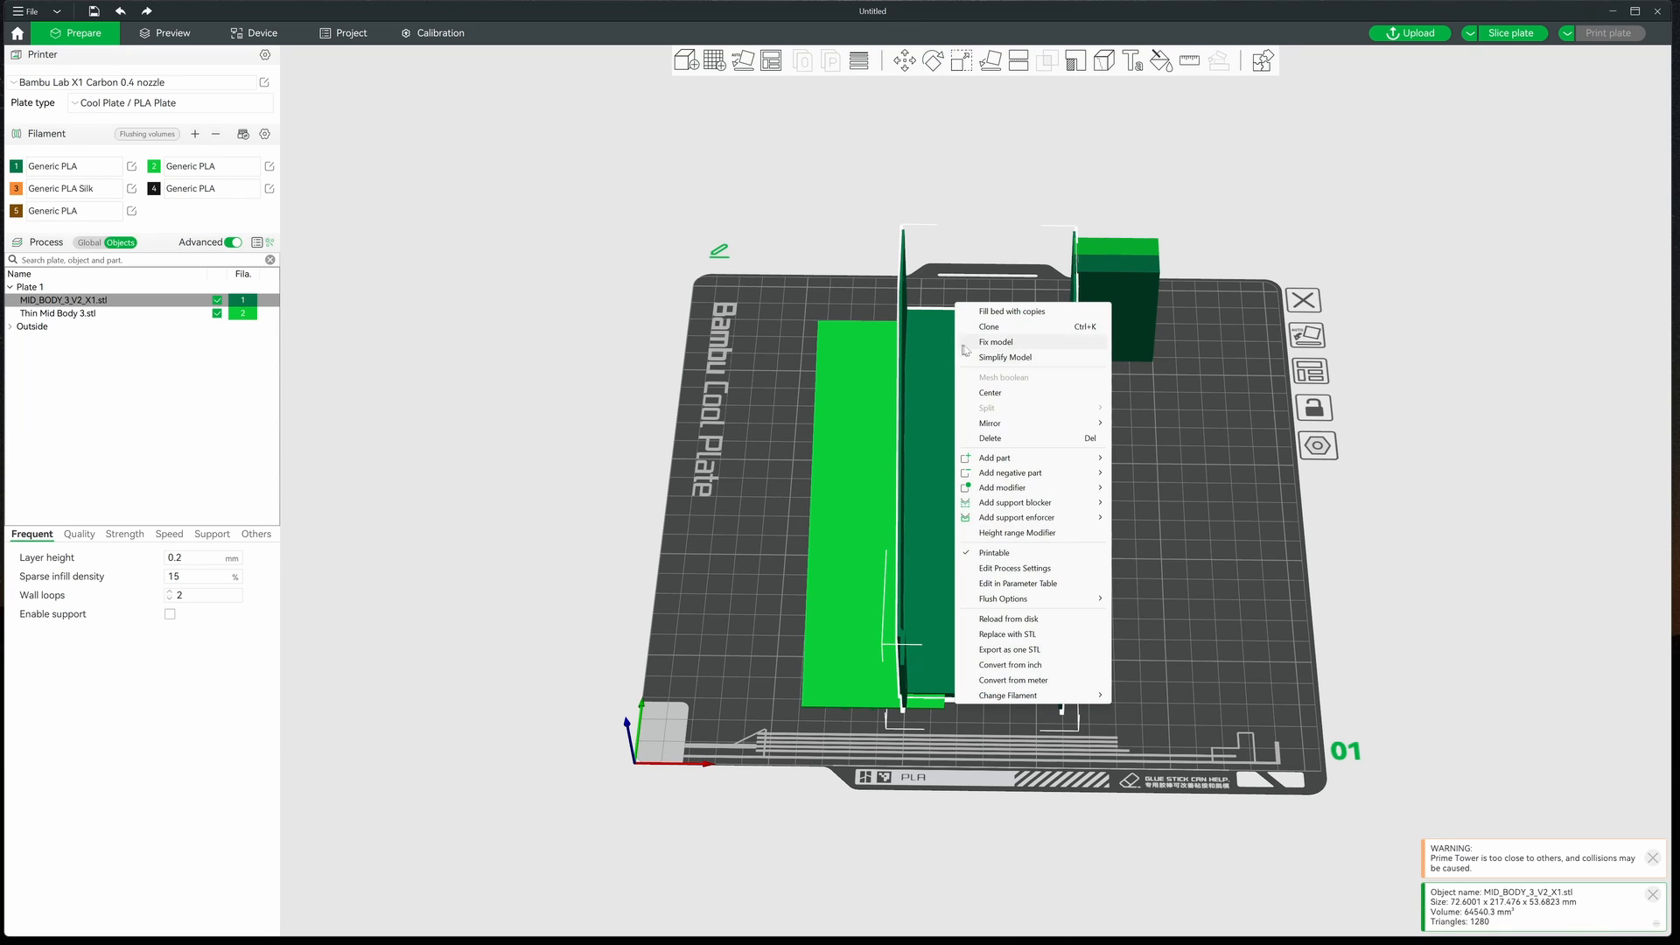
pyautogui.click(980, 394)
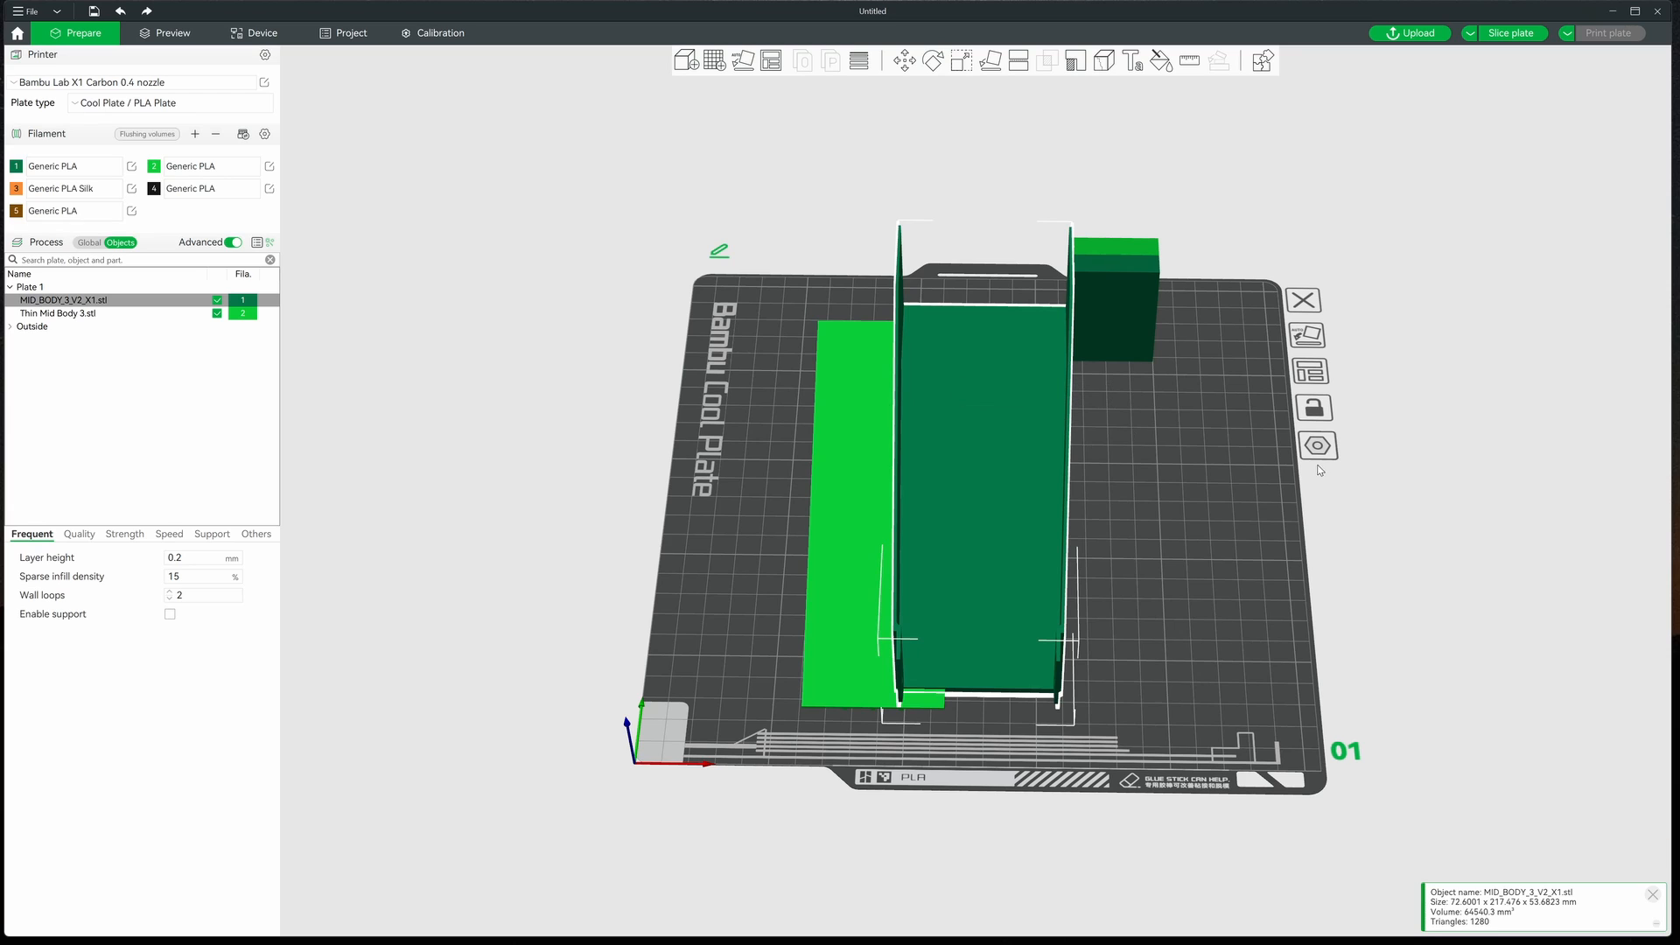
pyautogui.click(838, 381)
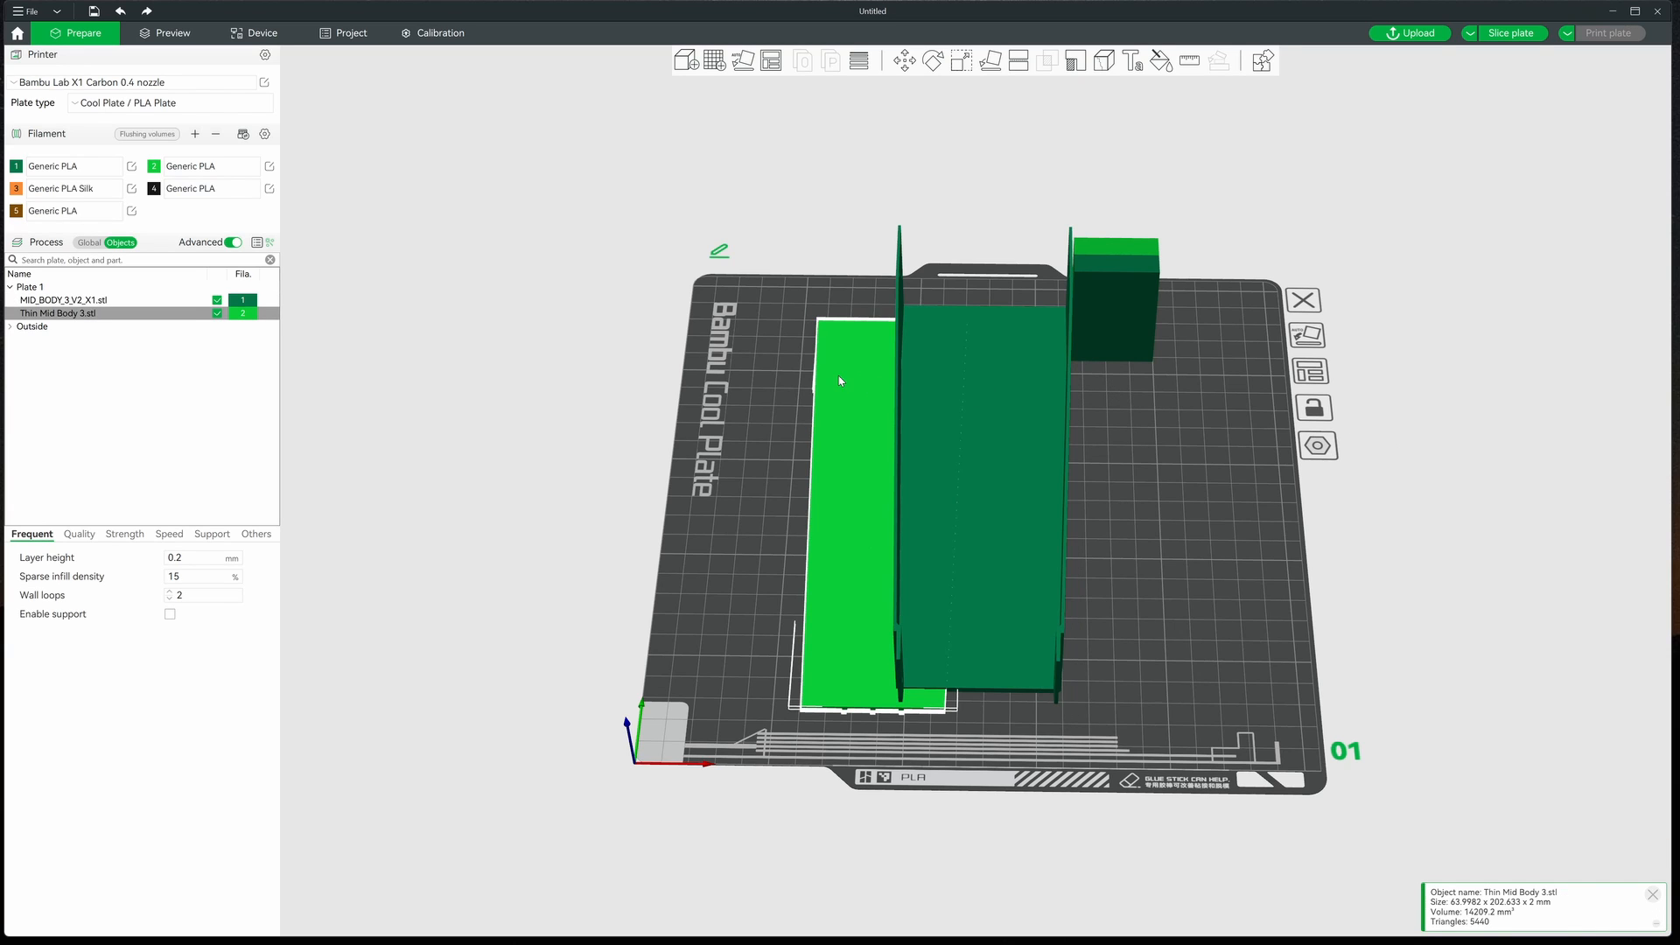
pyautogui.rightClick(839, 378)
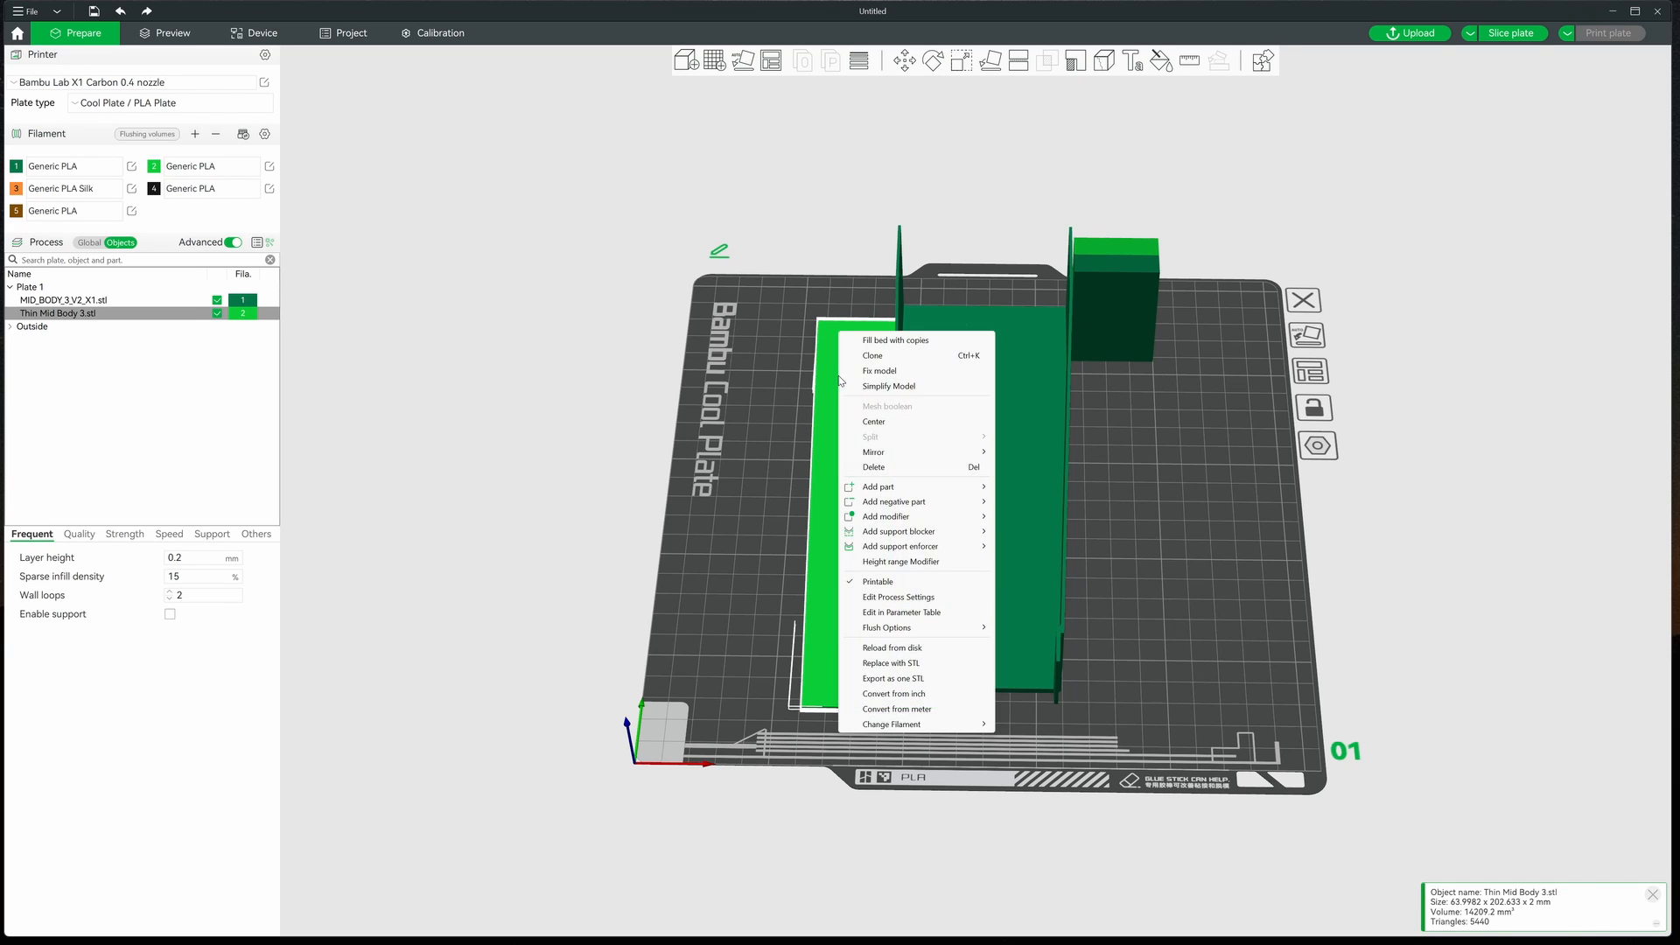
pyautogui.click(858, 426)
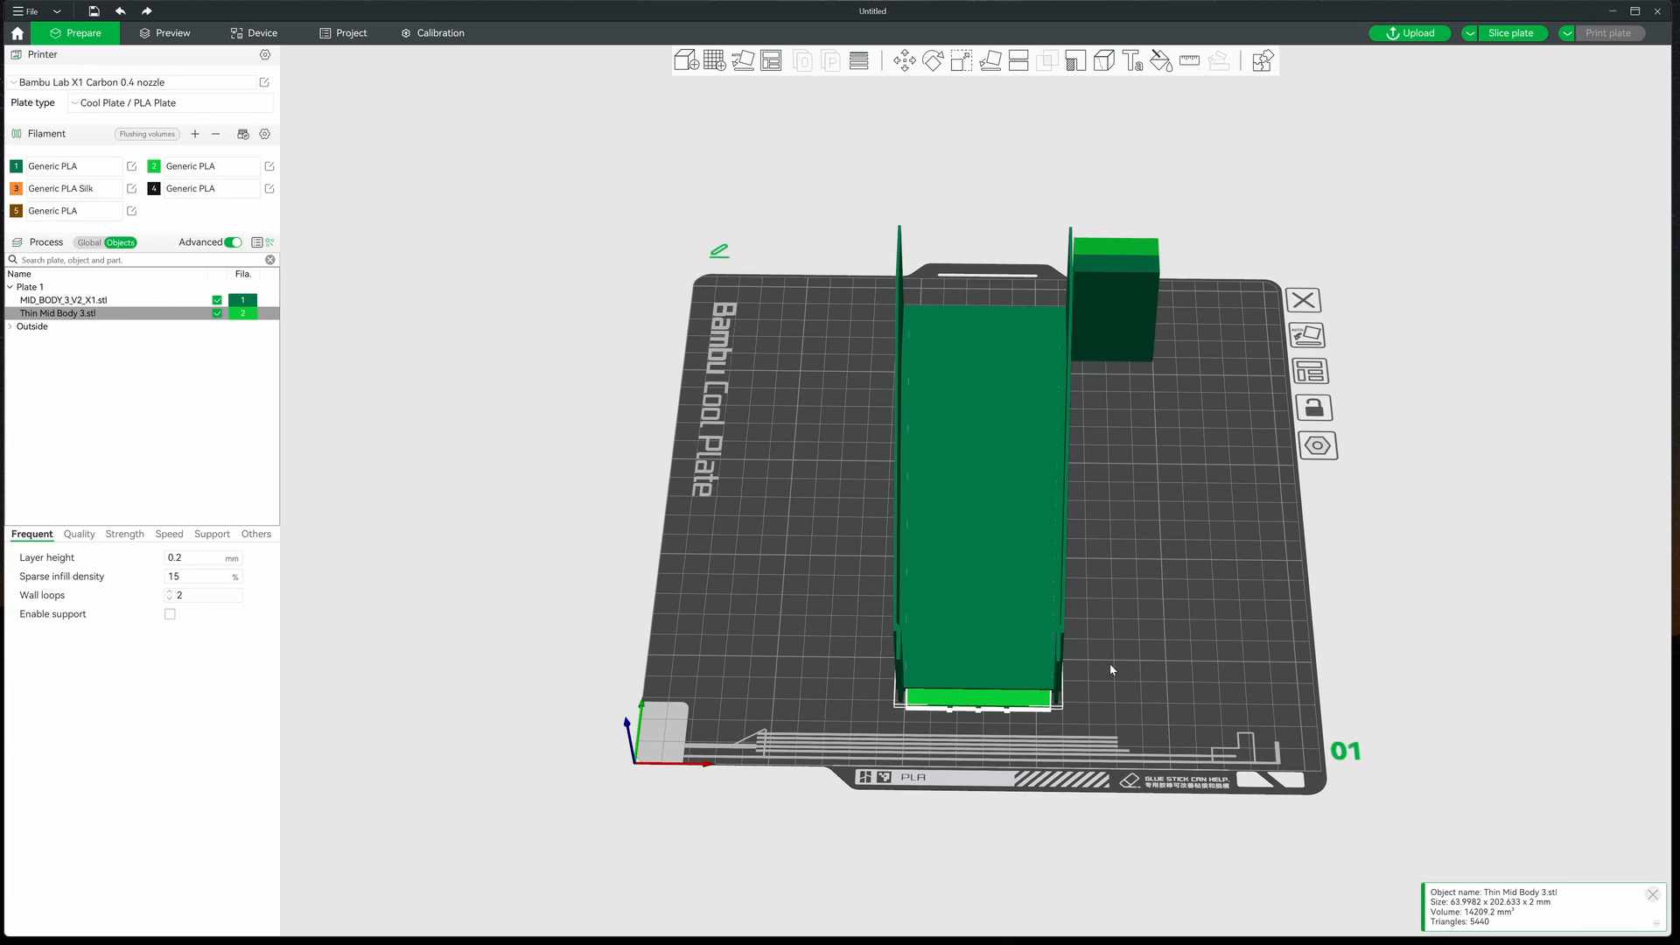
# - Toggle the printable state of MID_BODY_3_V2_X1.stl off and back on to examine how the thin board sits within it
pyautogui.moveTo(1107, 667)
pyautogui.mouseDown()
pyautogui.moveTo(1102, 589)
pyautogui.moveTo(1109, 694)
pyautogui.mouseUp()
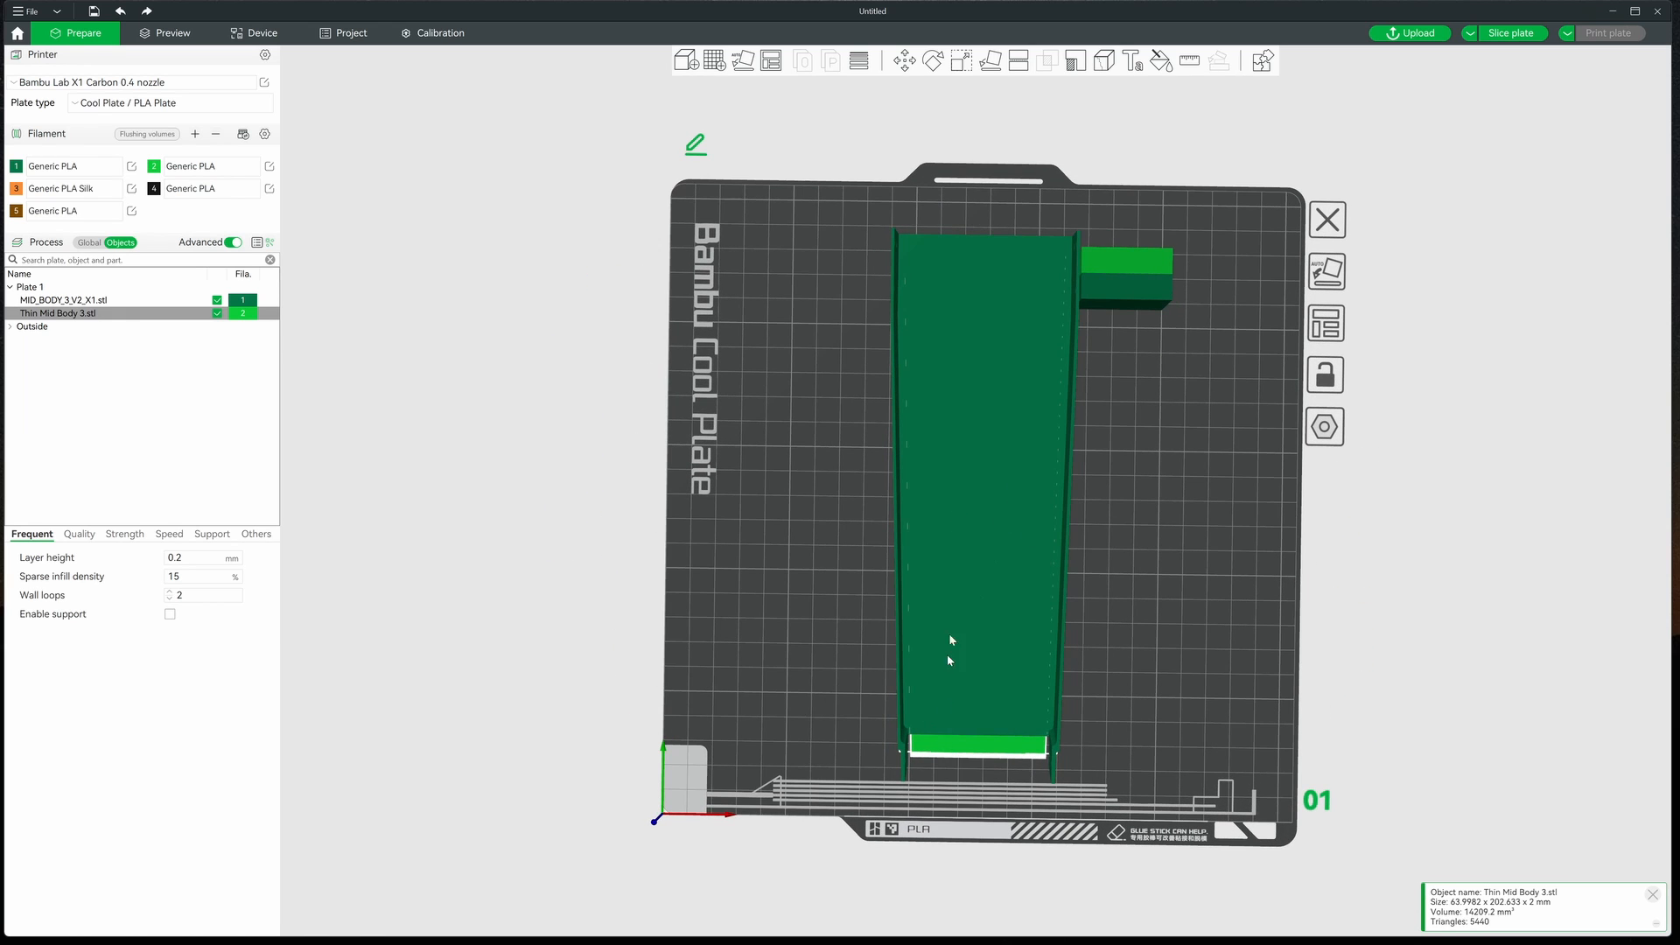
pyautogui.click(201, 300)
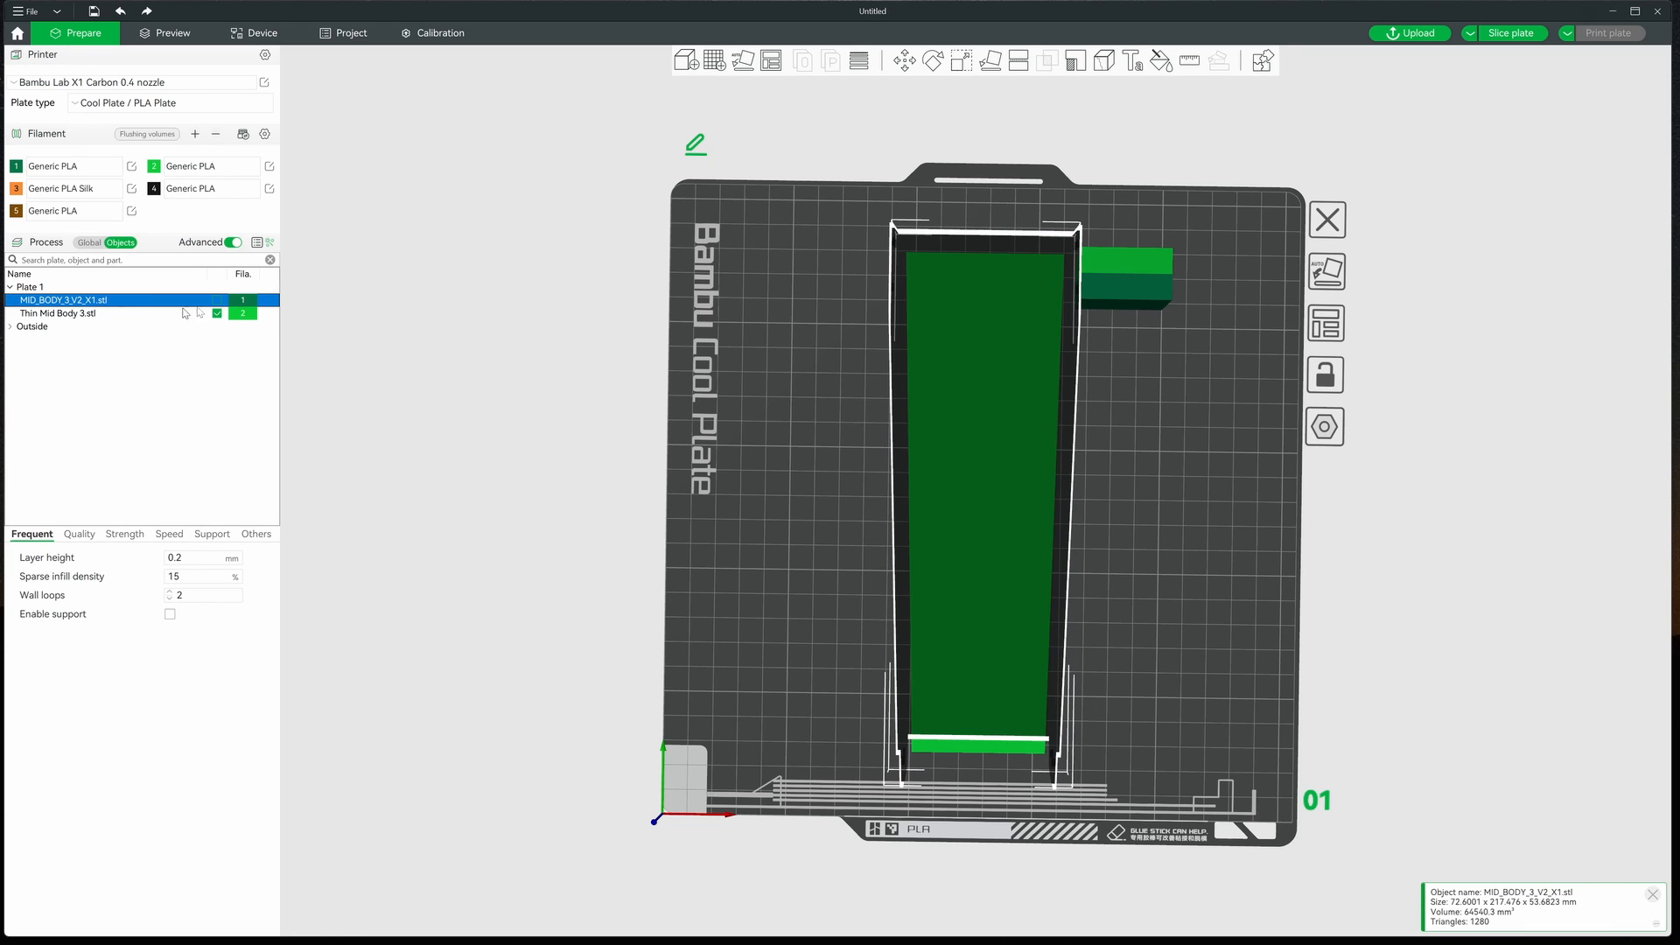
pyautogui.click(217, 300)
pyautogui.scroll(5, 958, 103)
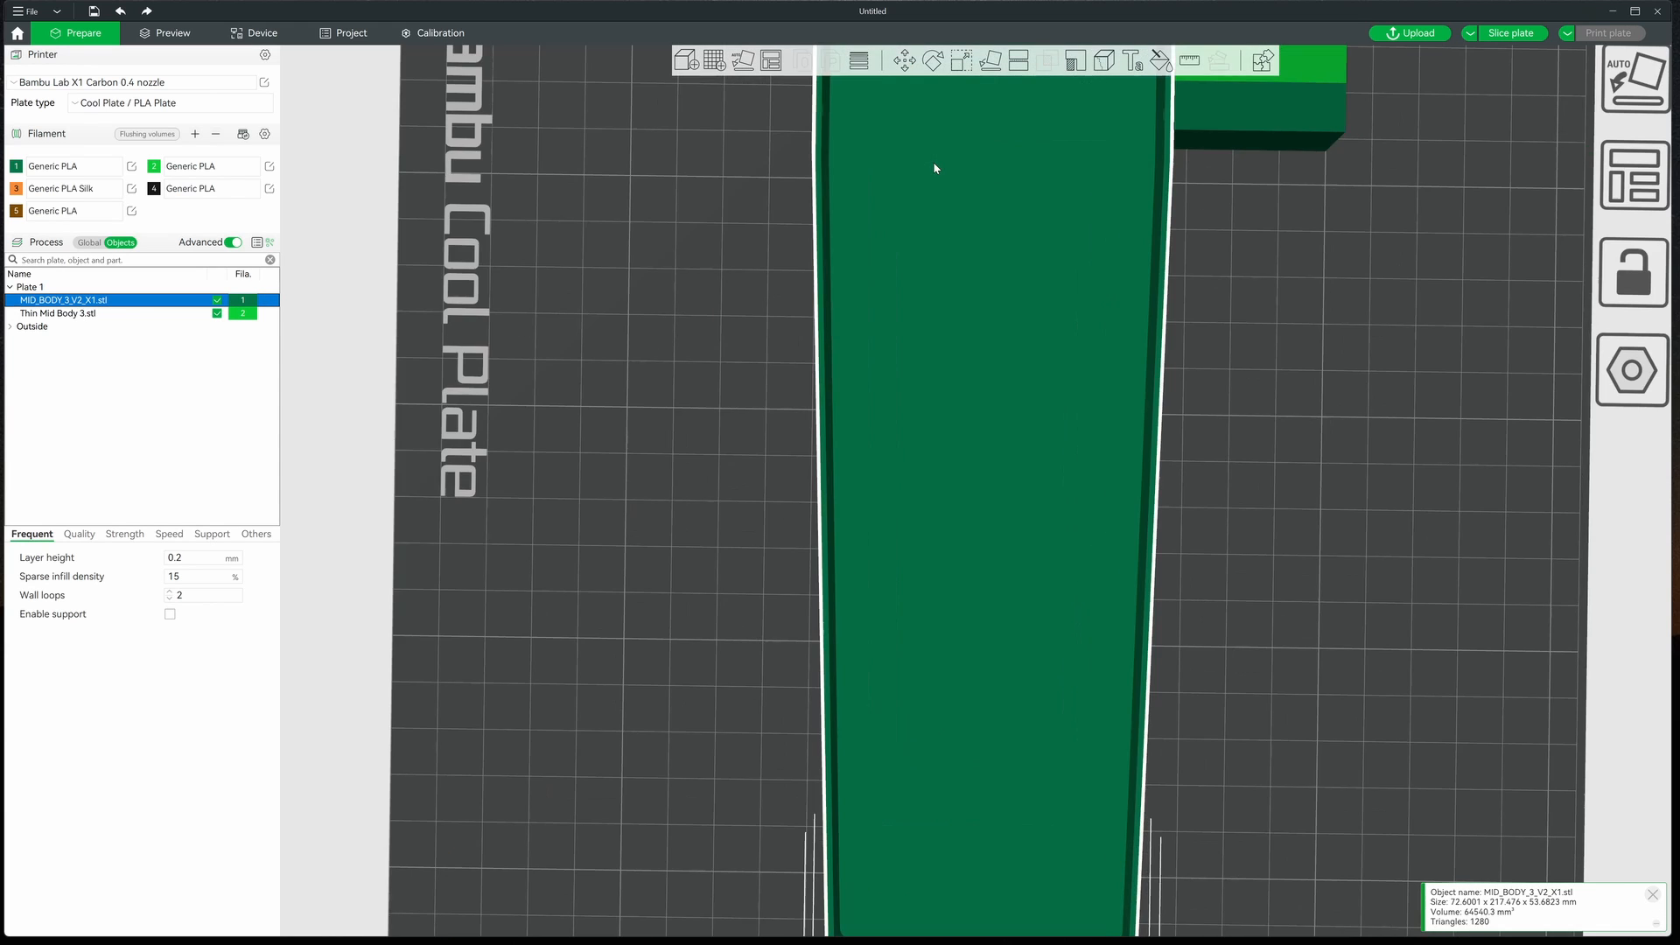
# - Try shifting MID_BODY_3_V2_X1.stl along Y to about 137 mm and center it on the plate again
pyautogui.scroll(-2, 933, 166)
pyautogui.scroll(-3, 792, 342)
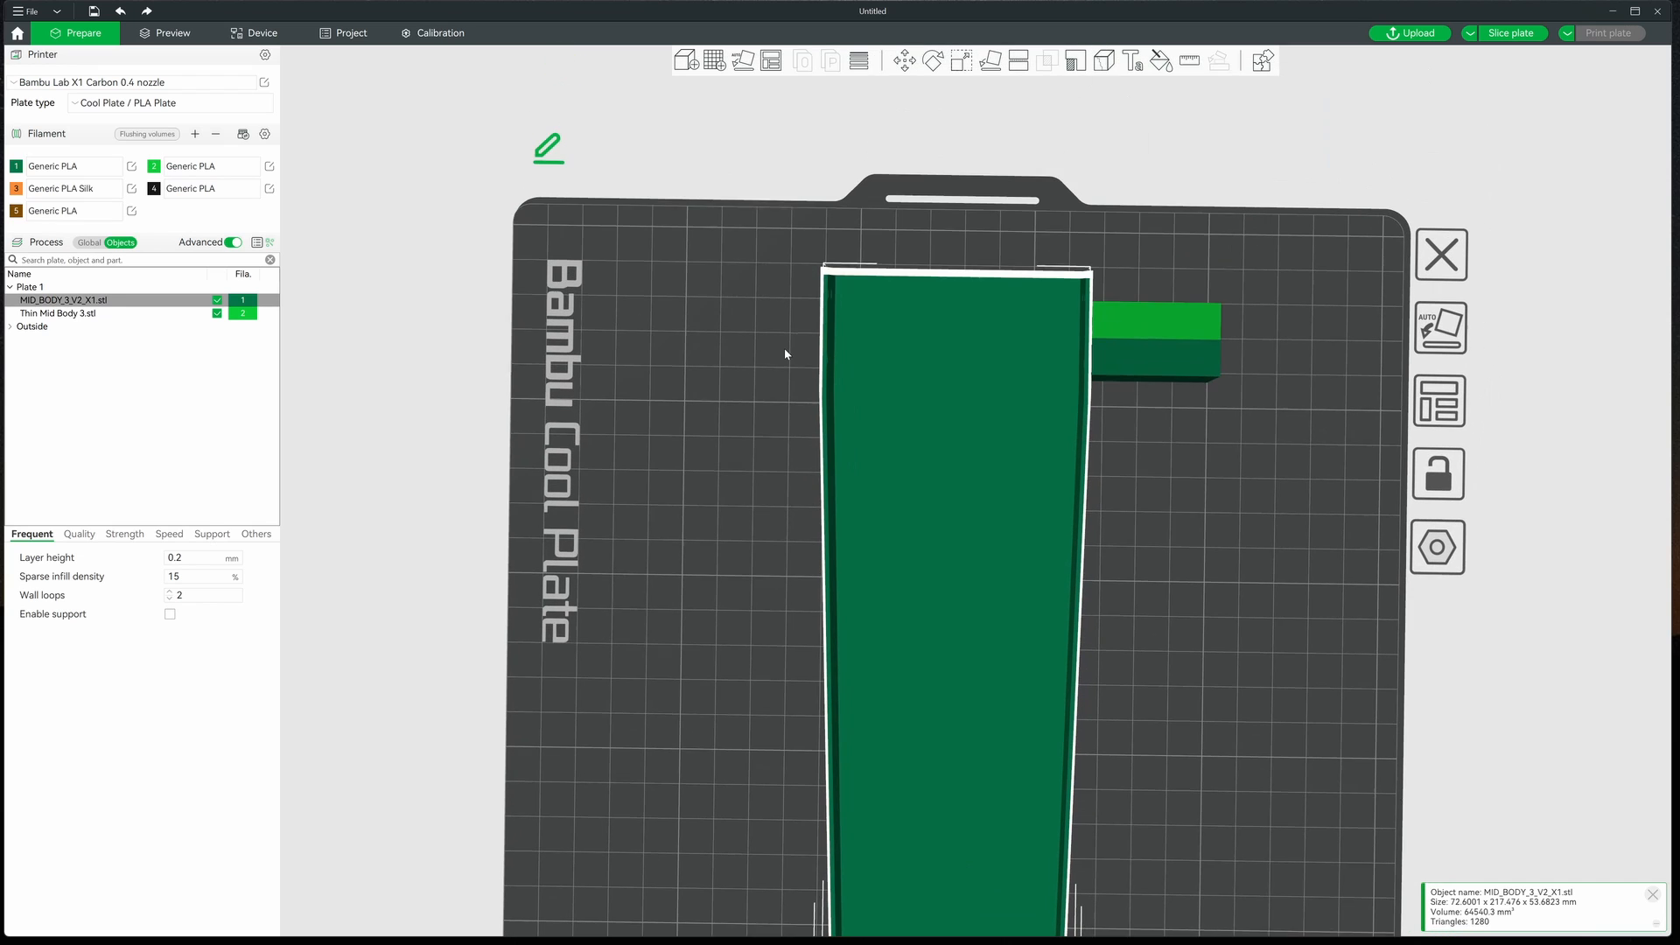
pyautogui.click(905, 61)
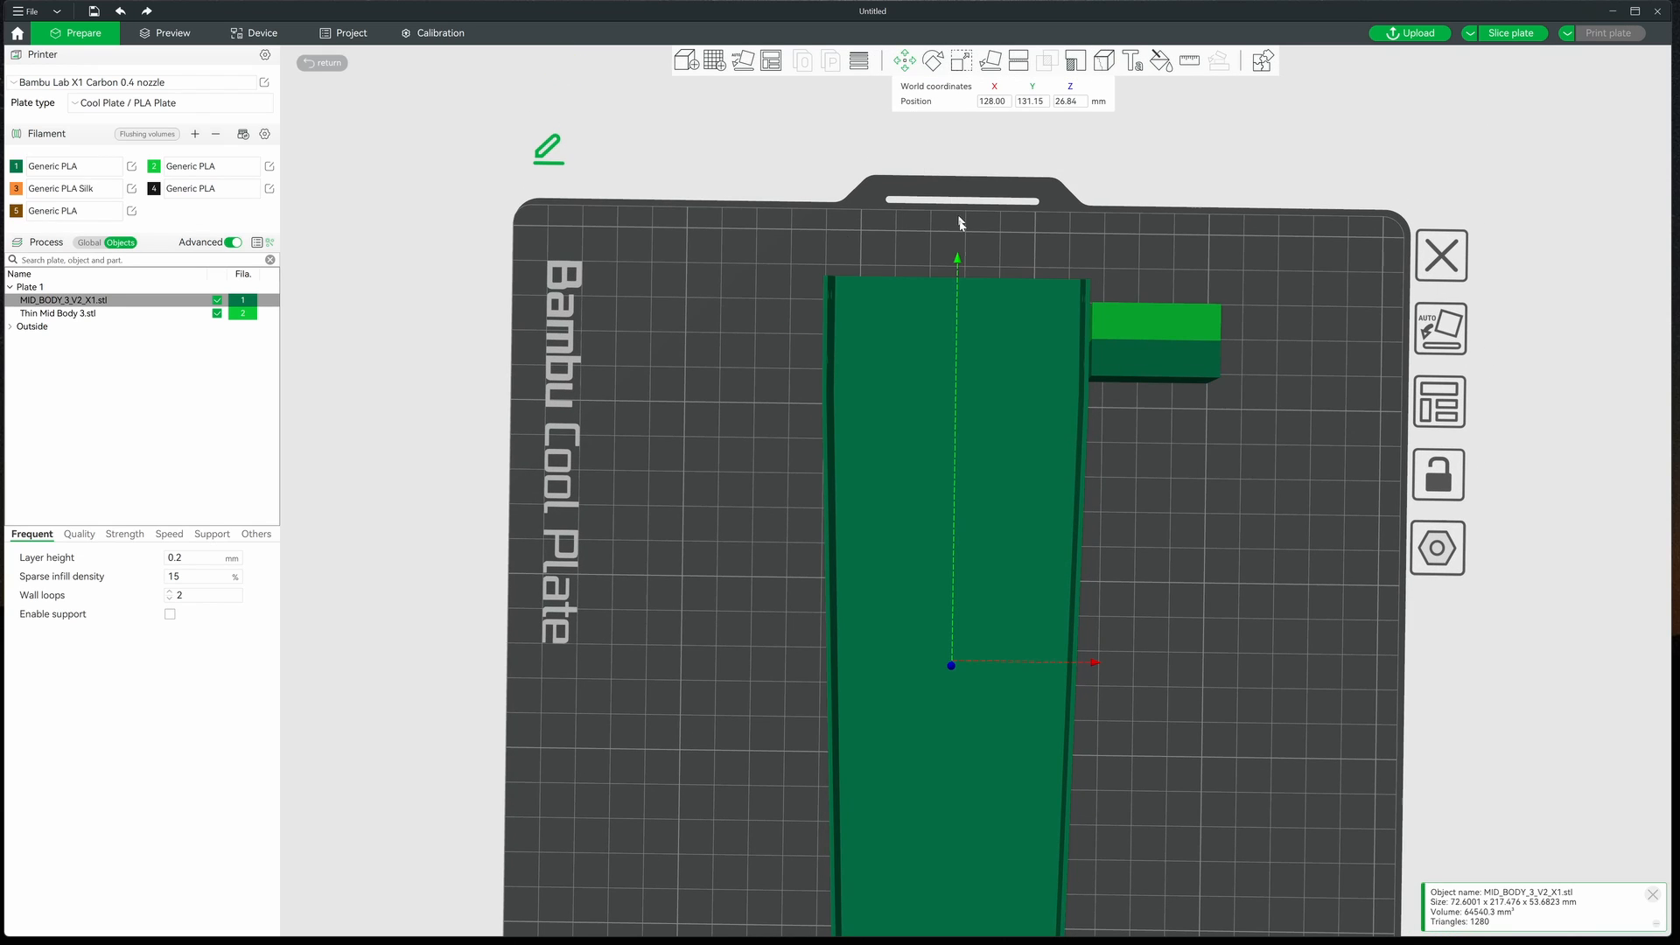
pyautogui.moveTo(958, 261); pyautogui.dragTo(958, 245)
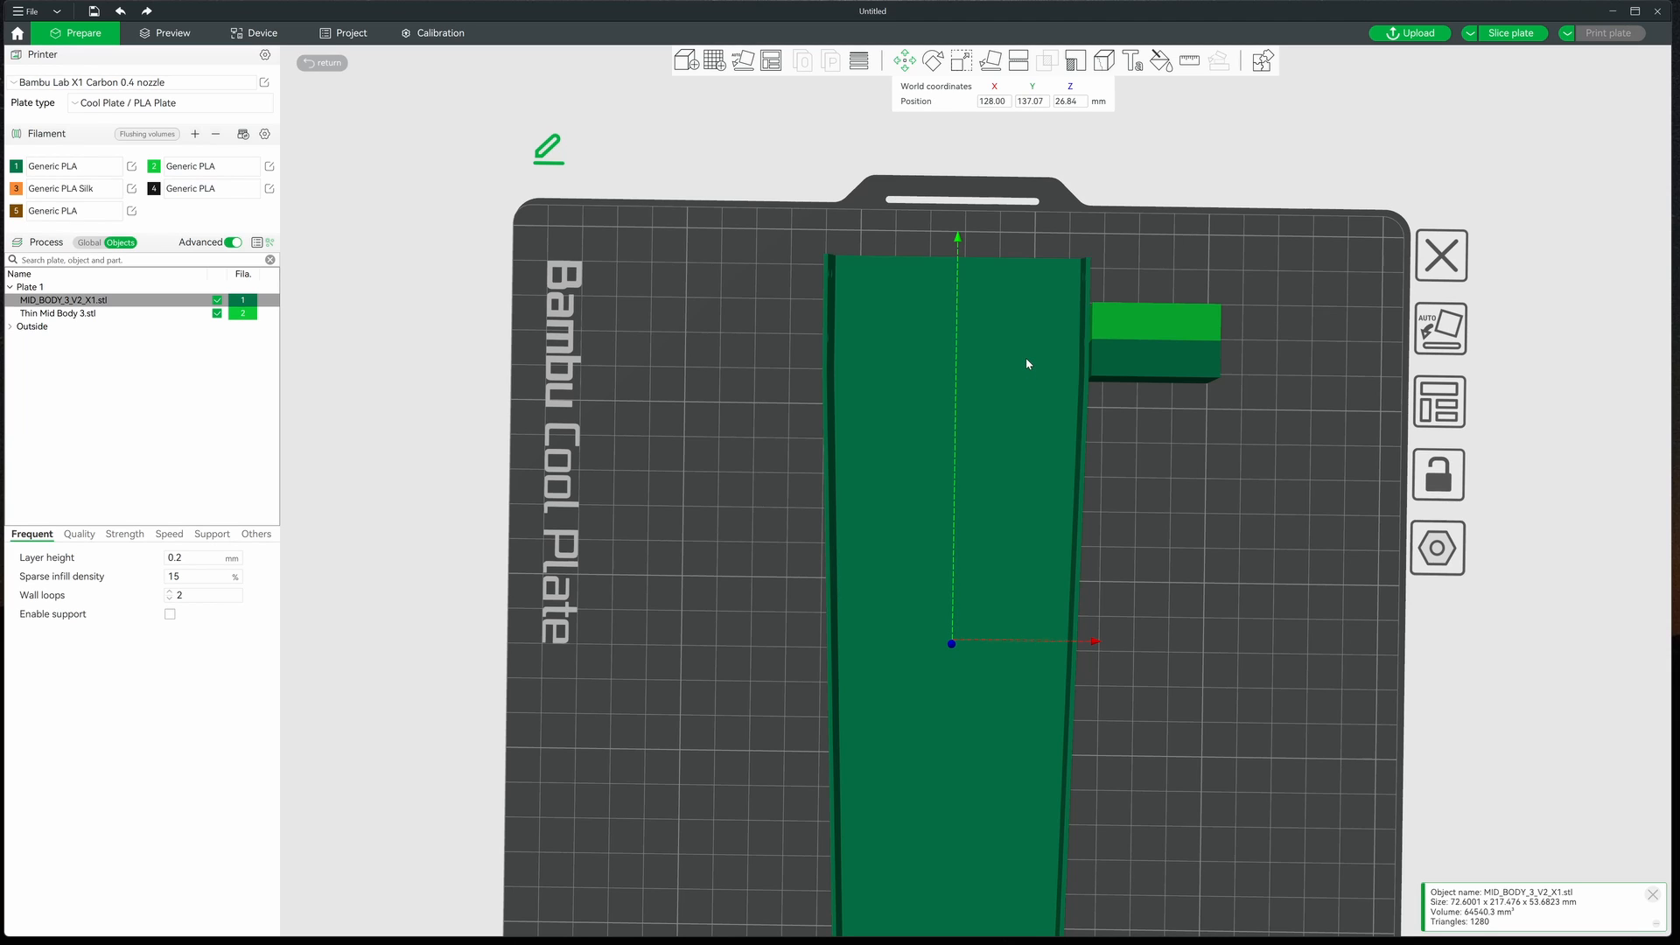
pyautogui.press('Escape')
pyautogui.rightClick(1039, 409)
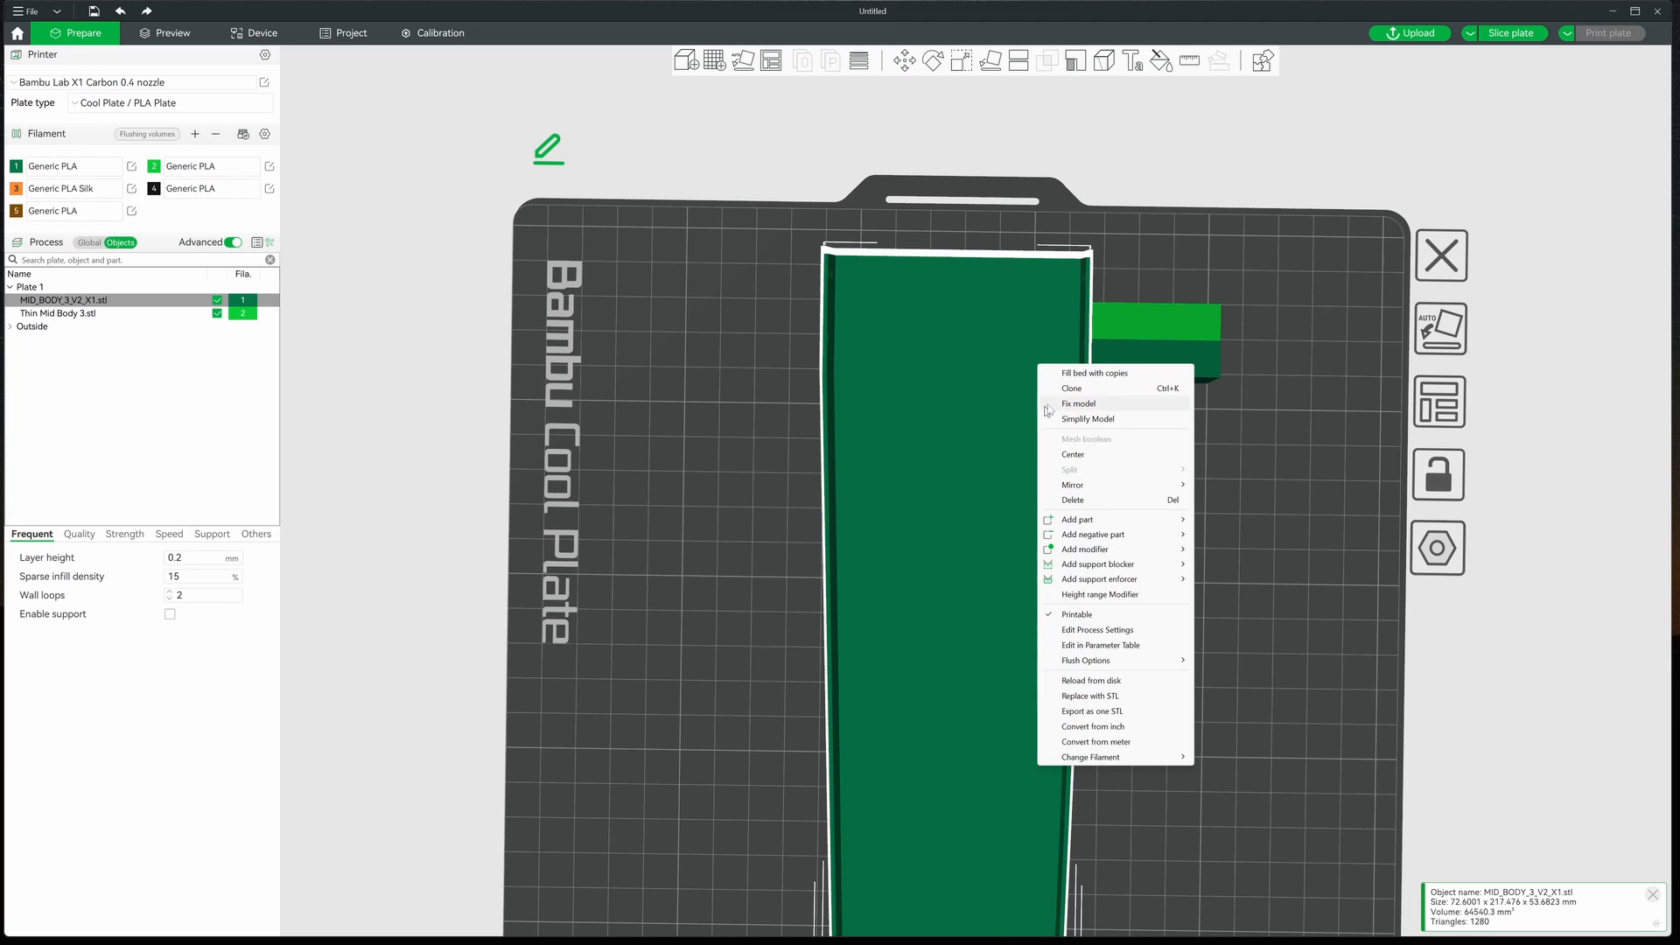
pyautogui.click(1059, 453)
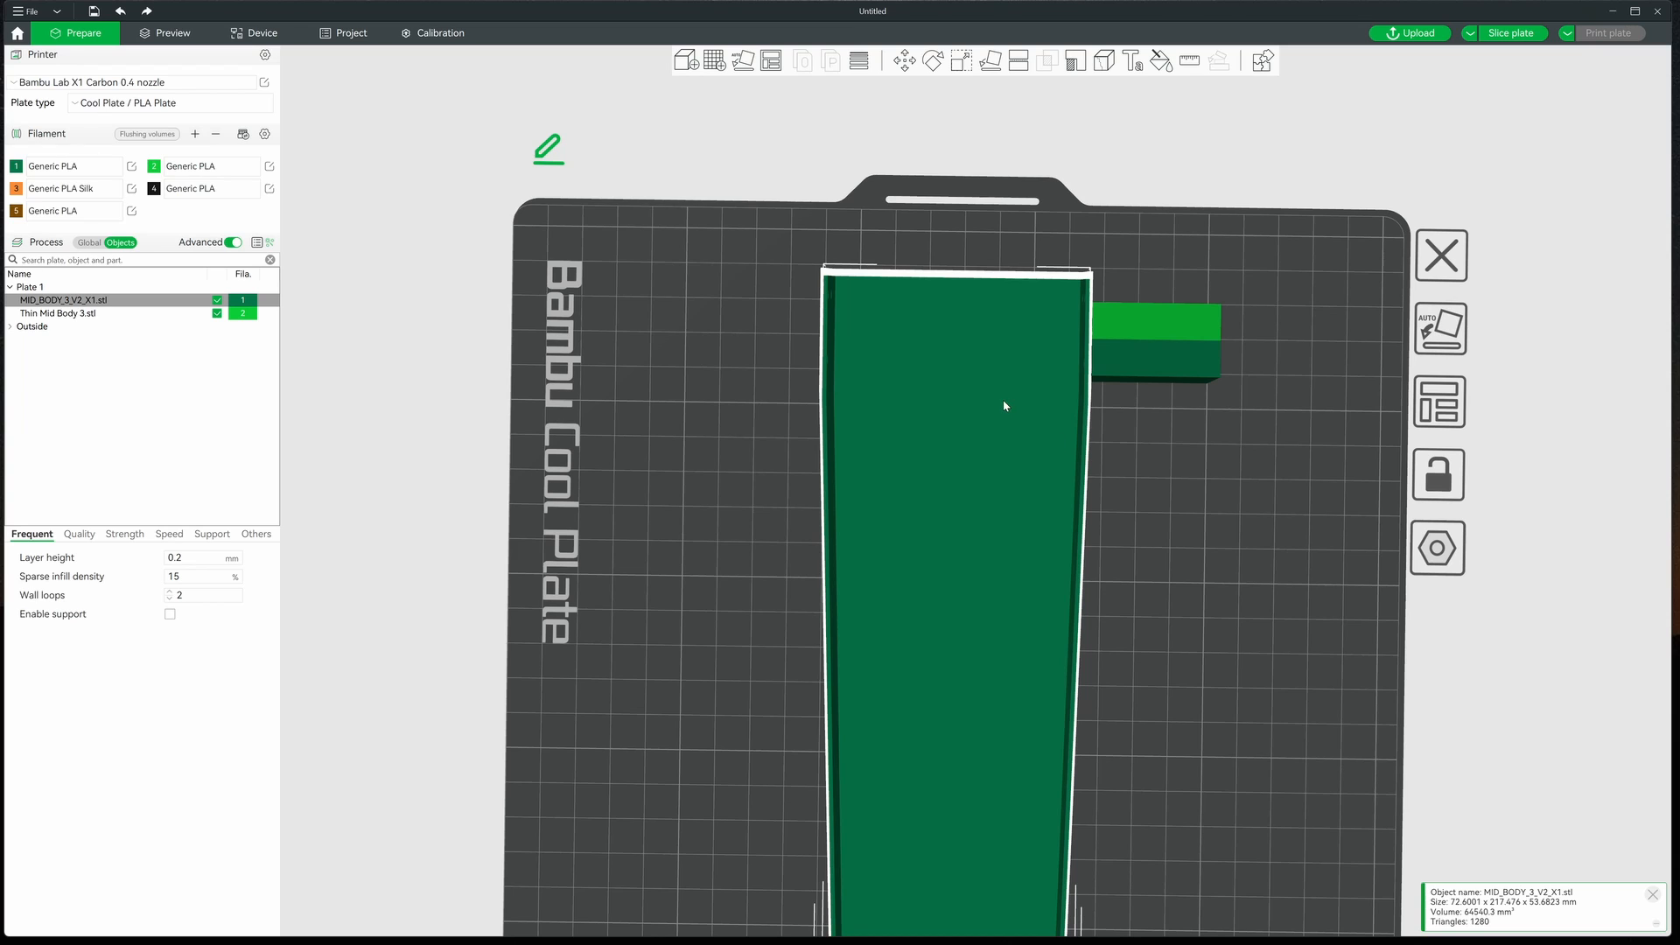
# - Move Thin Mid Body 3.stl along Y to about 135.35 mm and check its fit against the housing from below
pyautogui.click(135, 316)
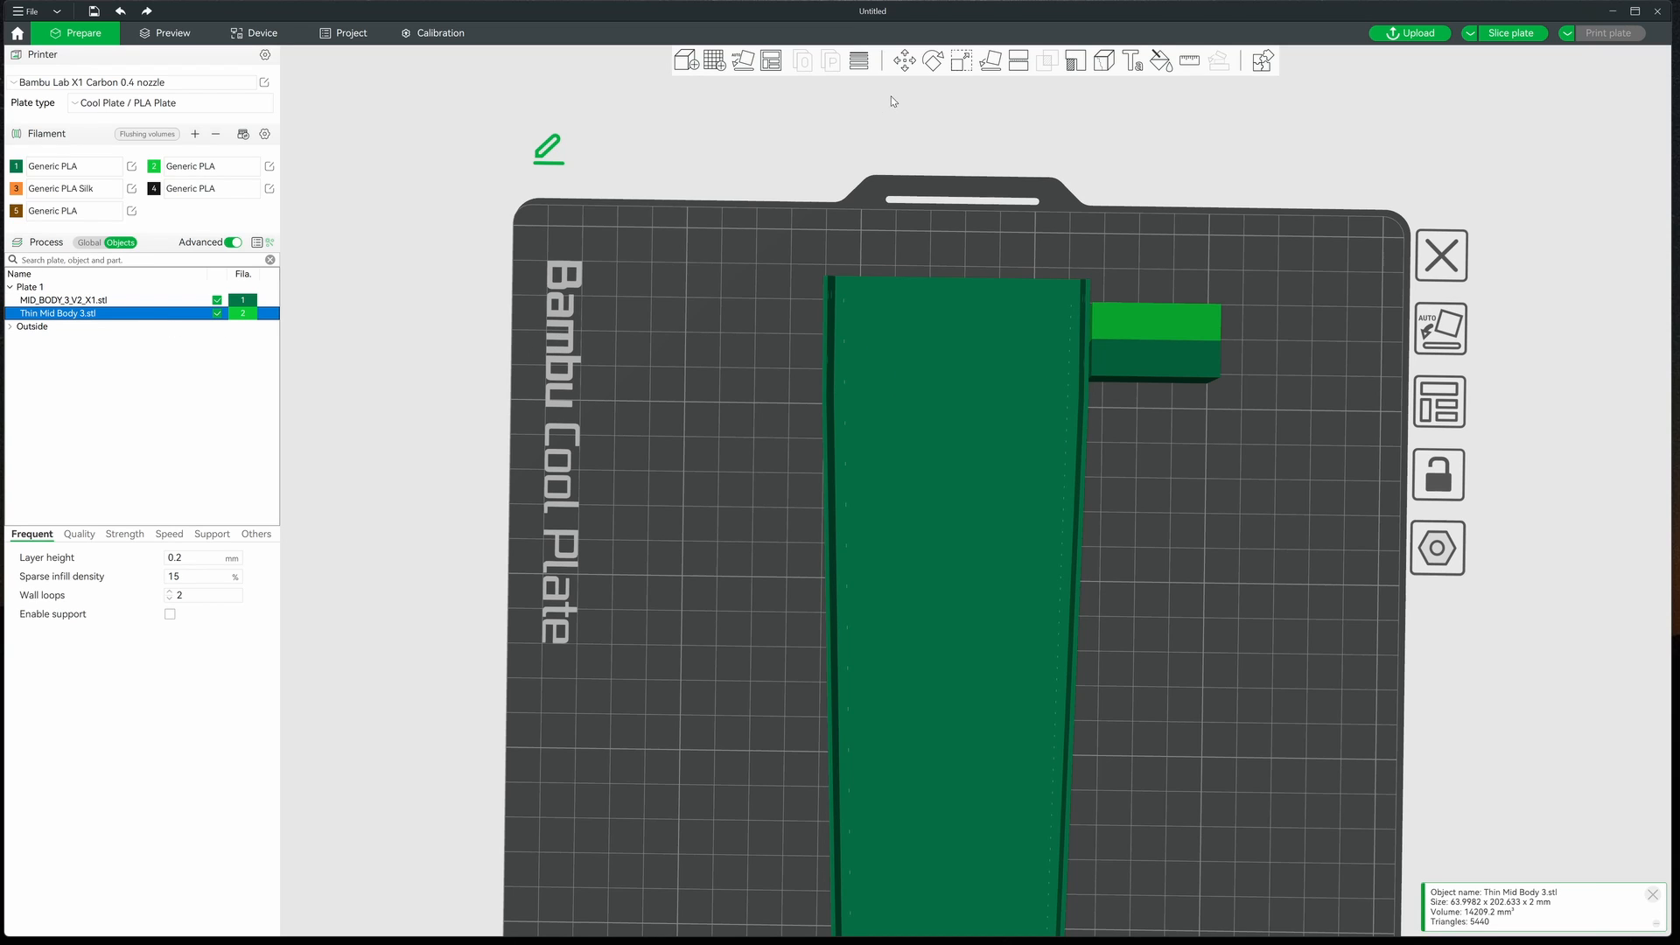
pyautogui.click(906, 63)
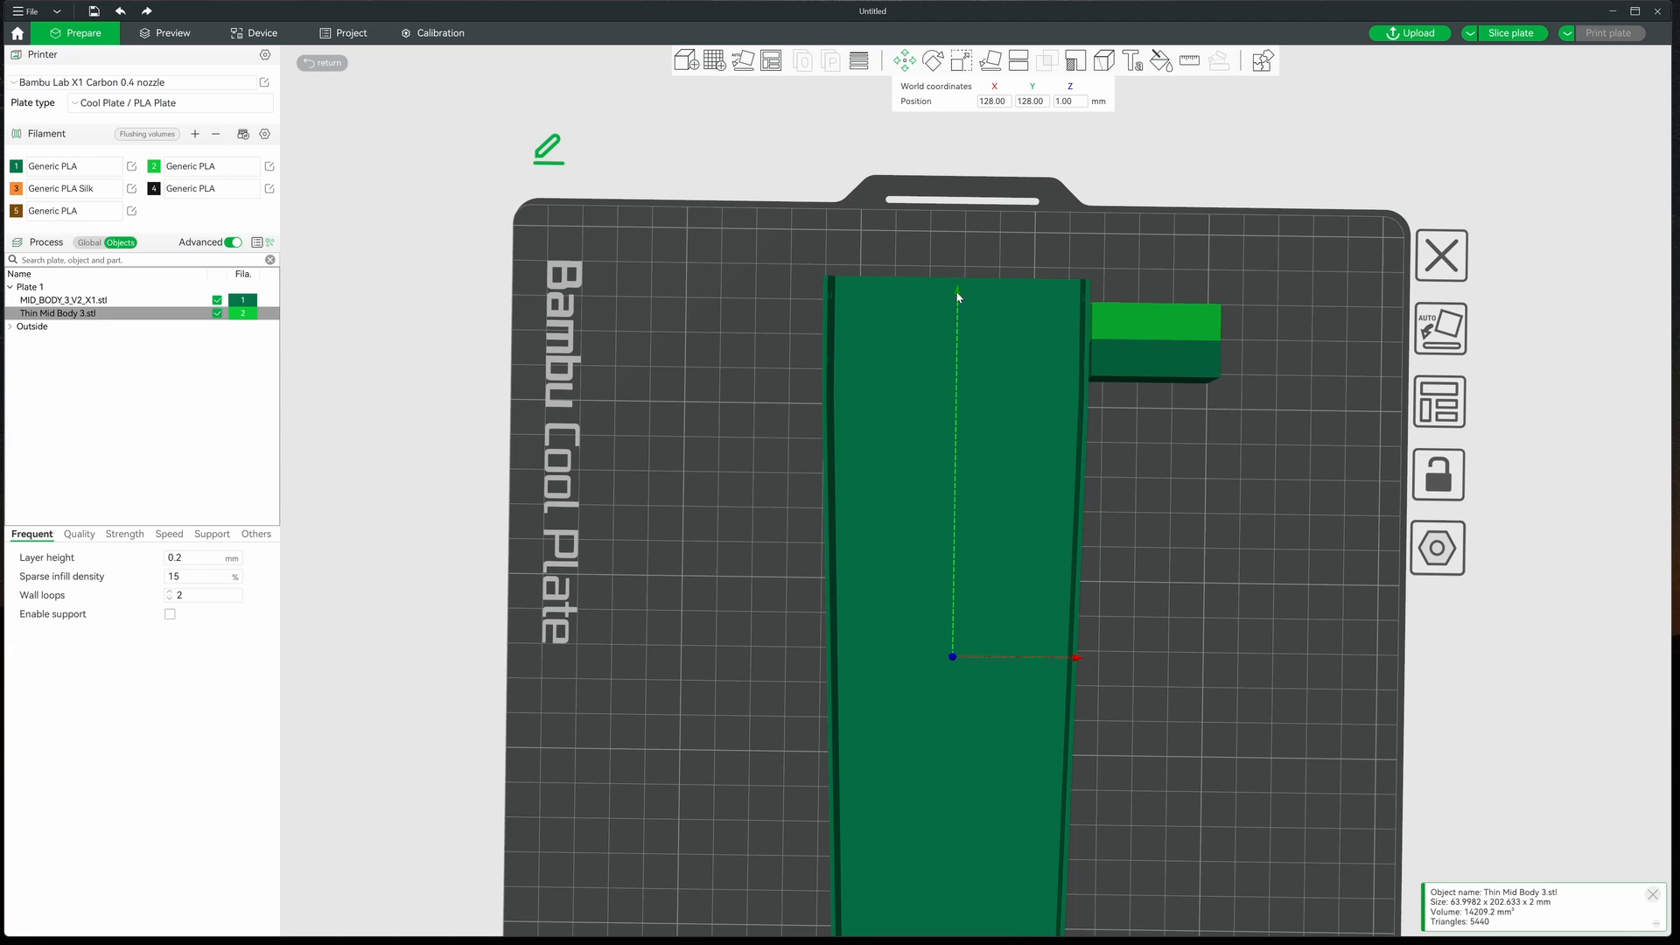
pyautogui.moveTo(957, 296)
pyautogui.mouseDown()
pyautogui.moveTo(957, 222)
pyautogui.moveTo(945, 274)
pyautogui.mouseUp()
pyautogui.moveTo(1162, 622); pyautogui.dragTo(1150, 515)
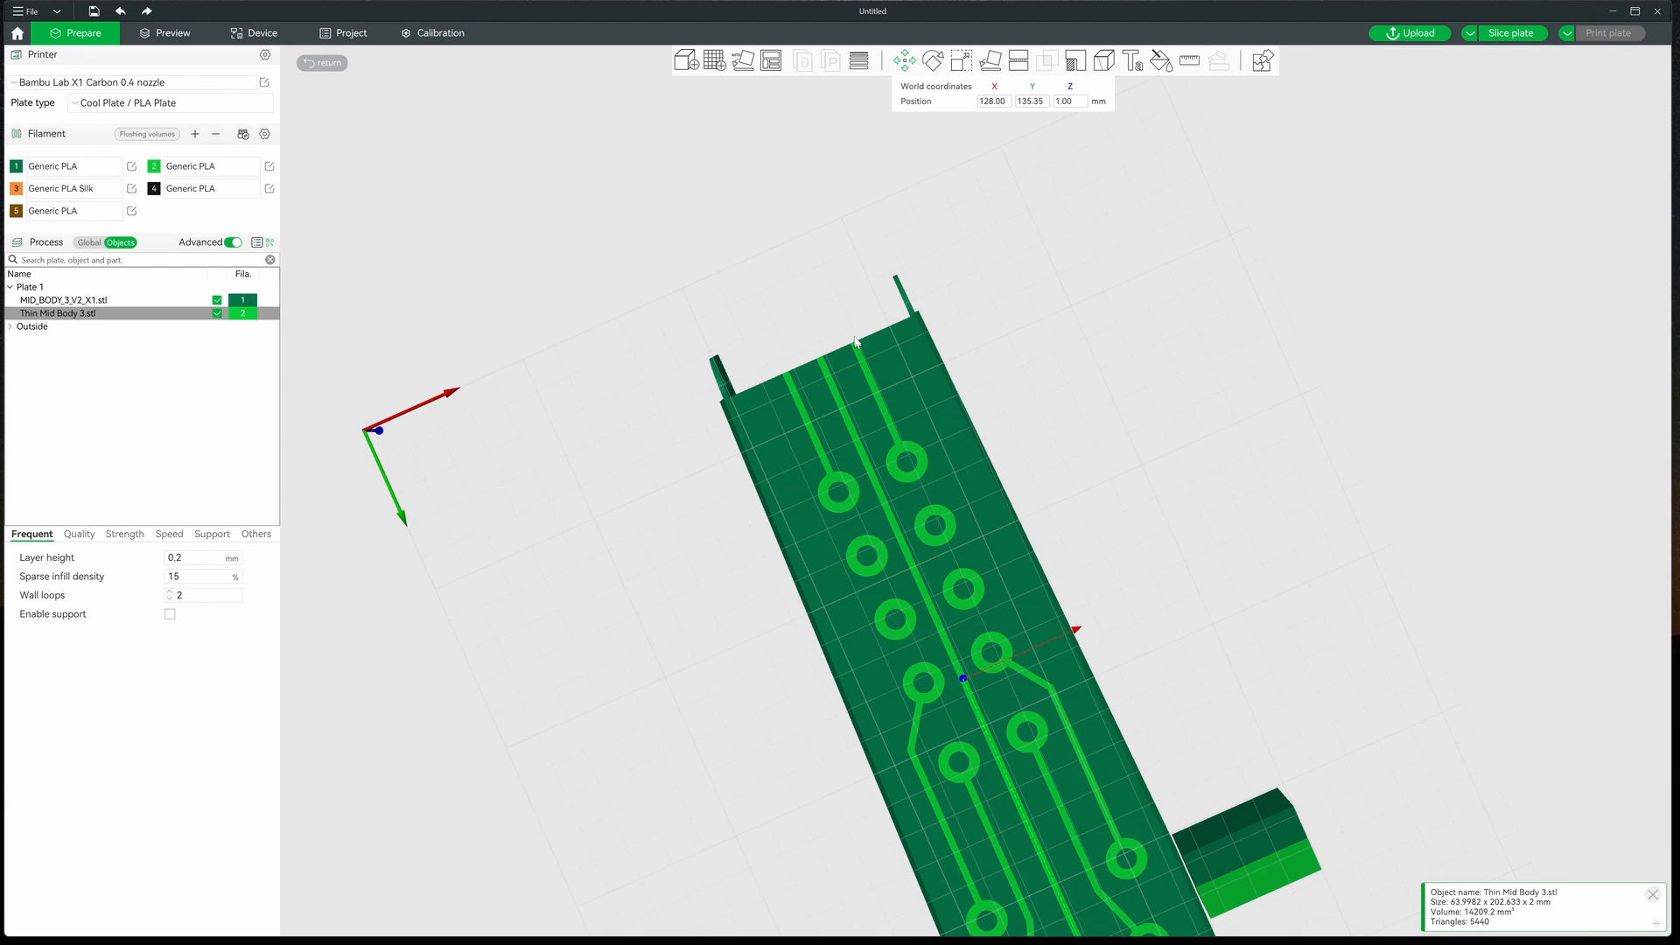
pyautogui.scroll(-3, 855, 382)
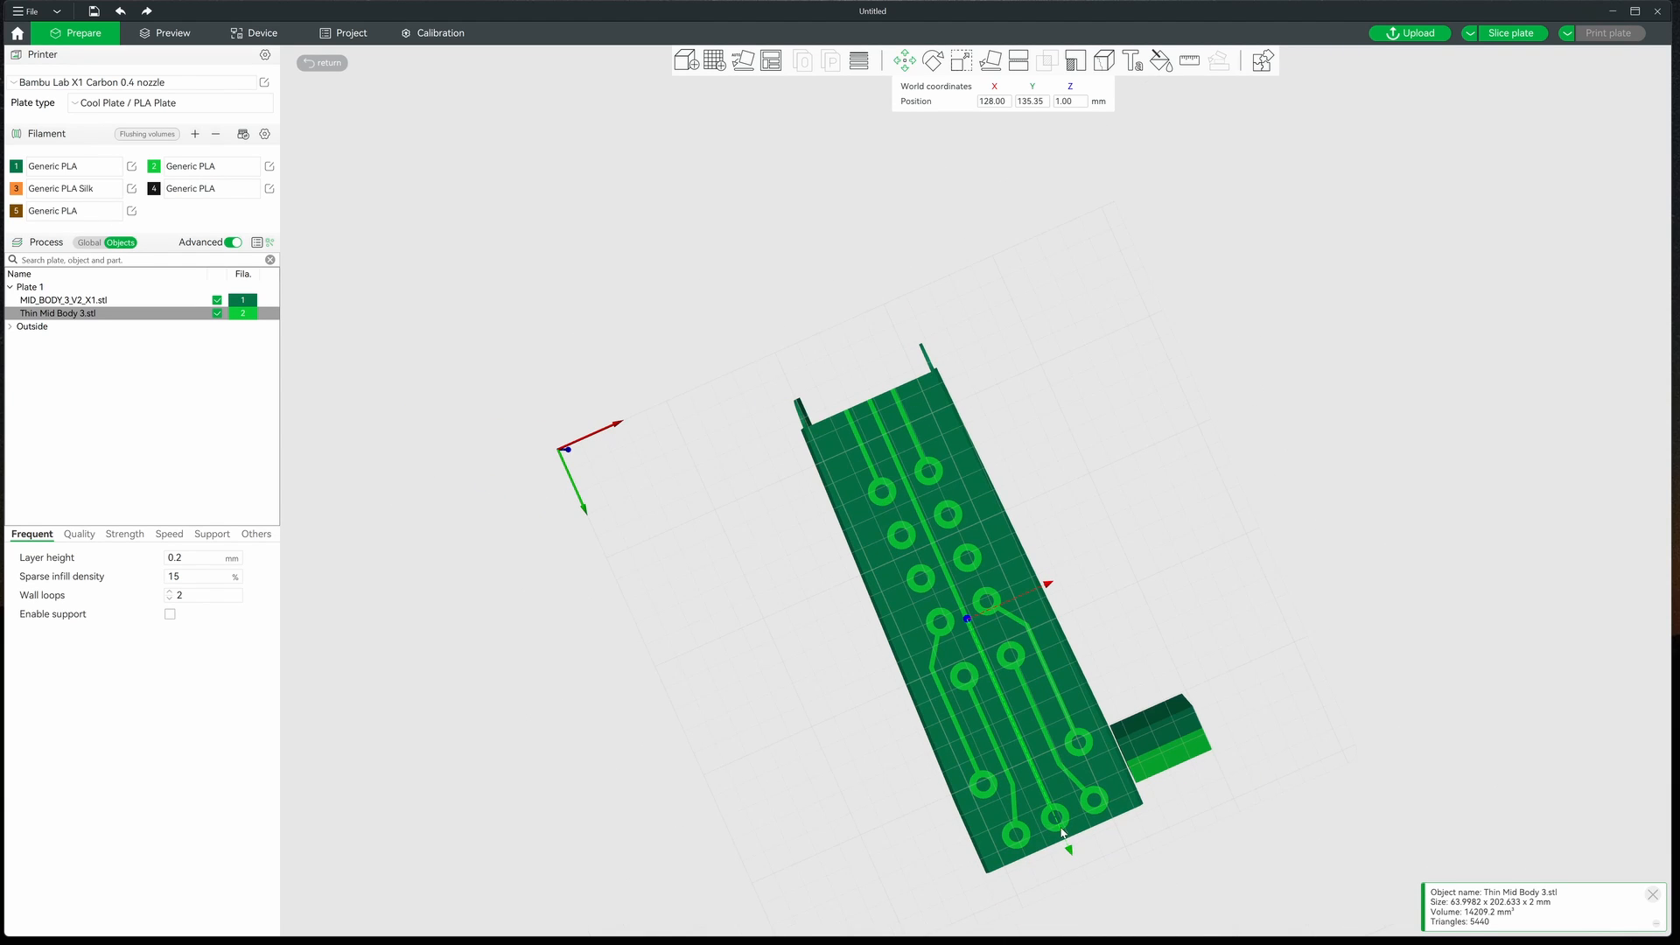
pyautogui.moveTo(1063, 494); pyautogui.dragTo(1069, 564)
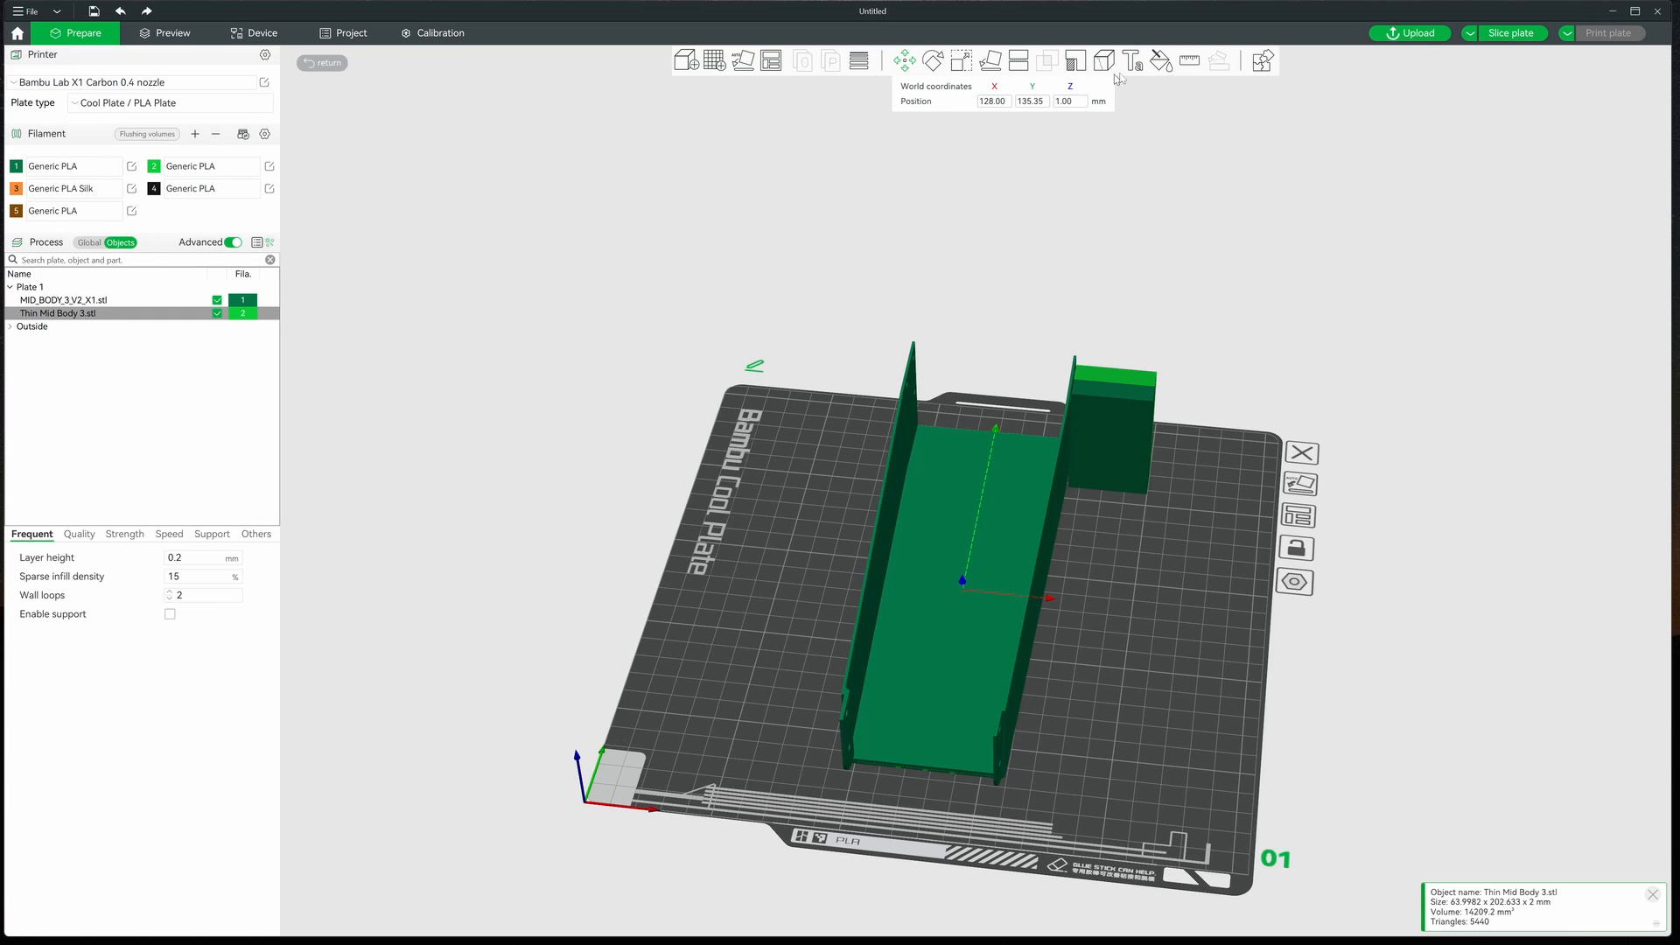
# - Fill the flat top face and the underside base surface of Thin Mid Body 3.stl with filament 1, leaving the traces unpainted
pyautogui.click(1158, 66)
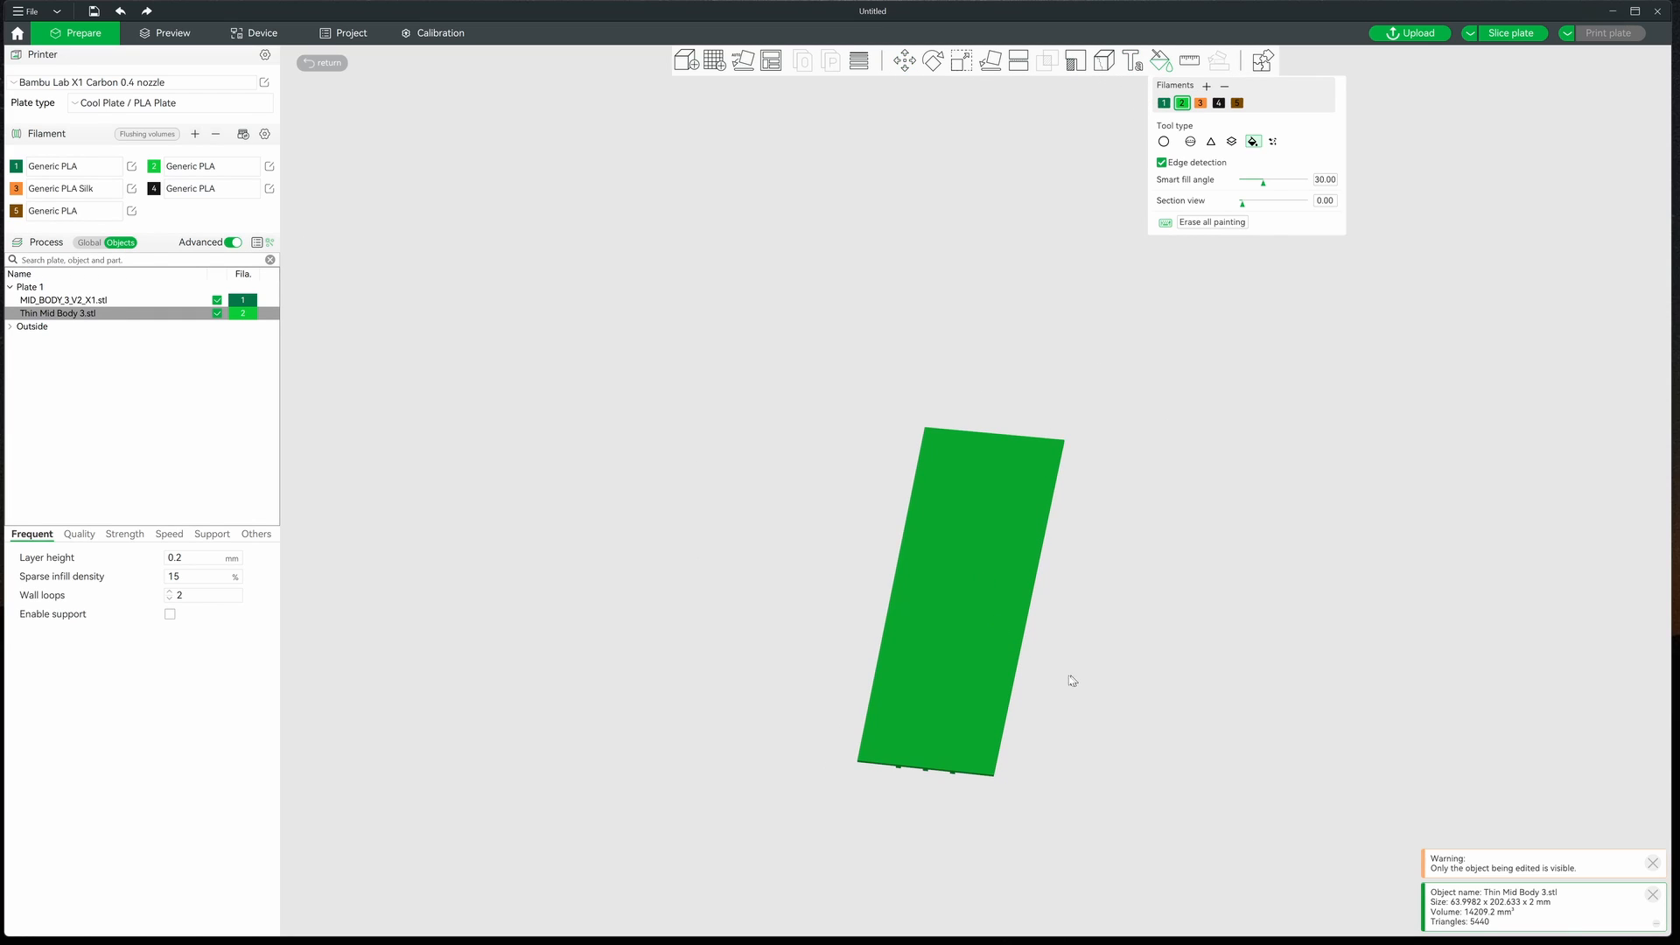
pyautogui.click(1164, 103)
pyautogui.click(1020, 555)
pyautogui.moveTo(1059, 748); pyautogui.dragTo(1059, 674)
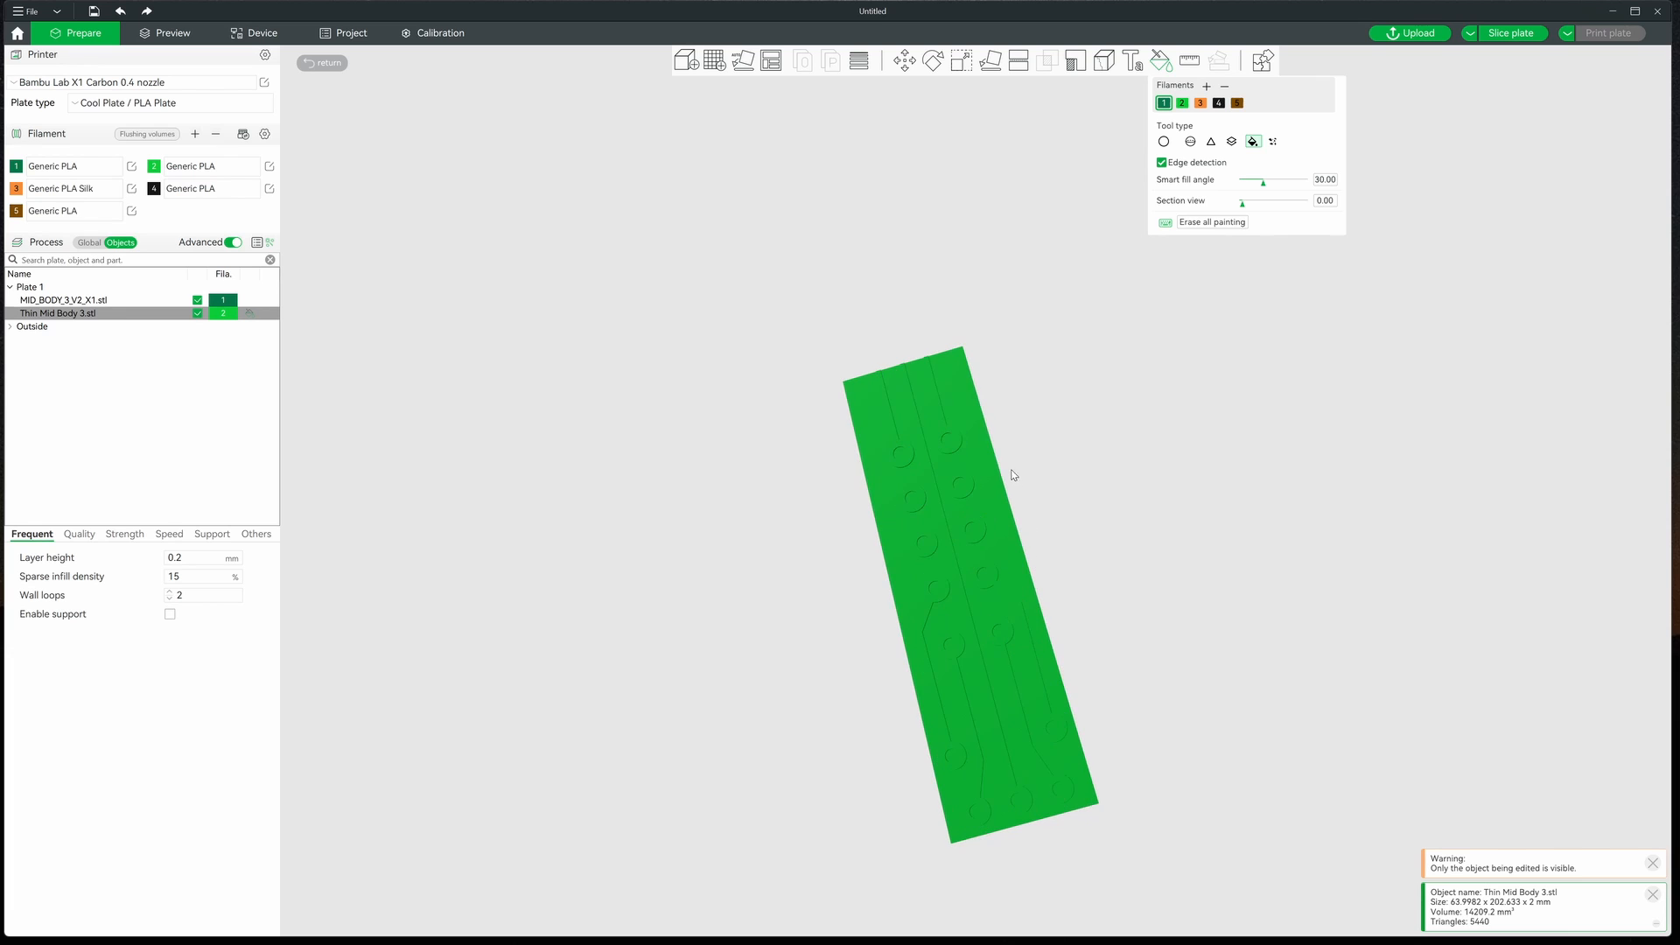
pyautogui.click(982, 447)
pyautogui.scroll(-5, 998, 414)
pyautogui.scroll(8, 997, 414)
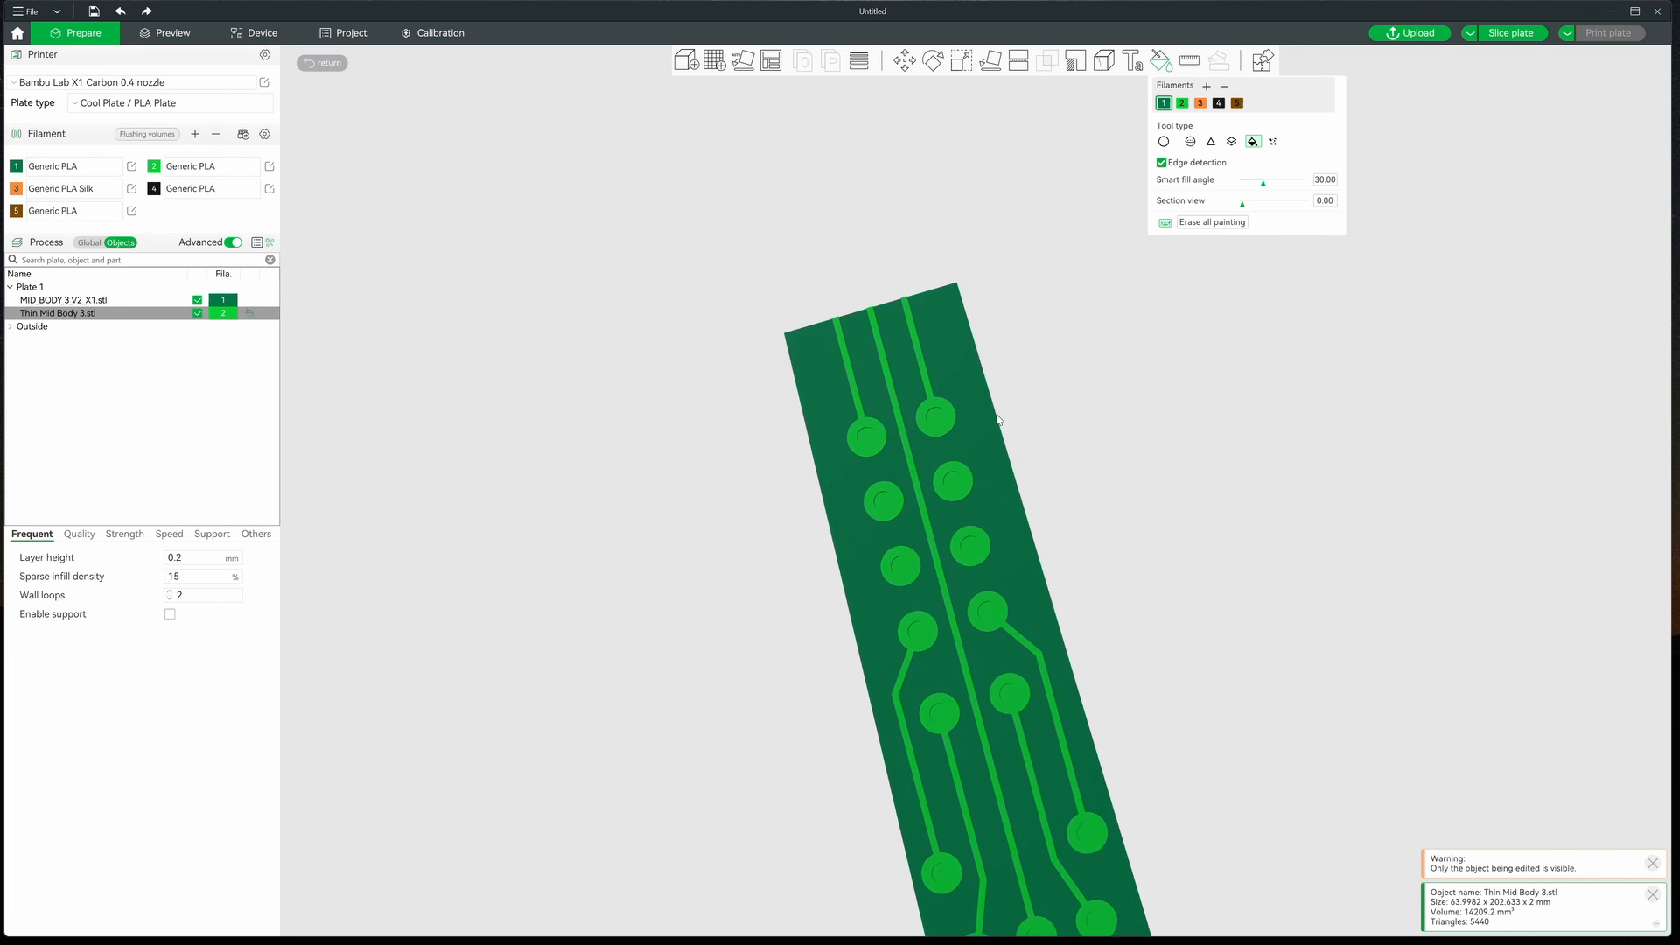
# - Paint the thin board's long side edge and plain end edge with filament 1 using the Fill tool
pyautogui.moveTo(997, 419); pyautogui.dragTo(1046, 495)
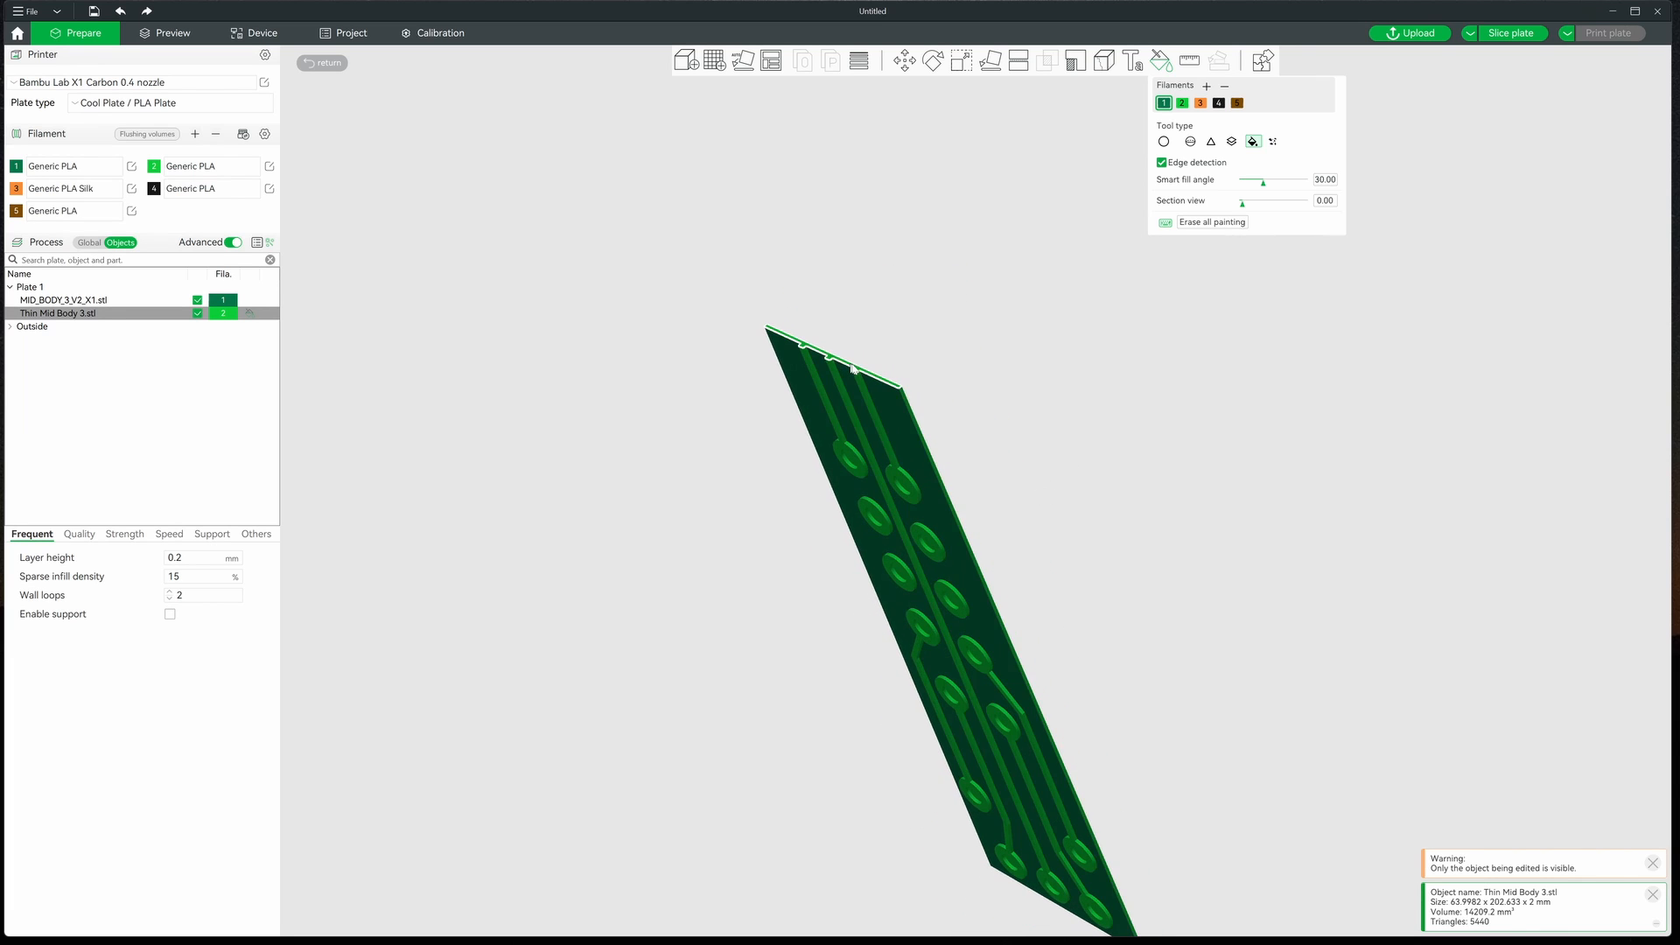
pyautogui.scroll(6, 858, 376)
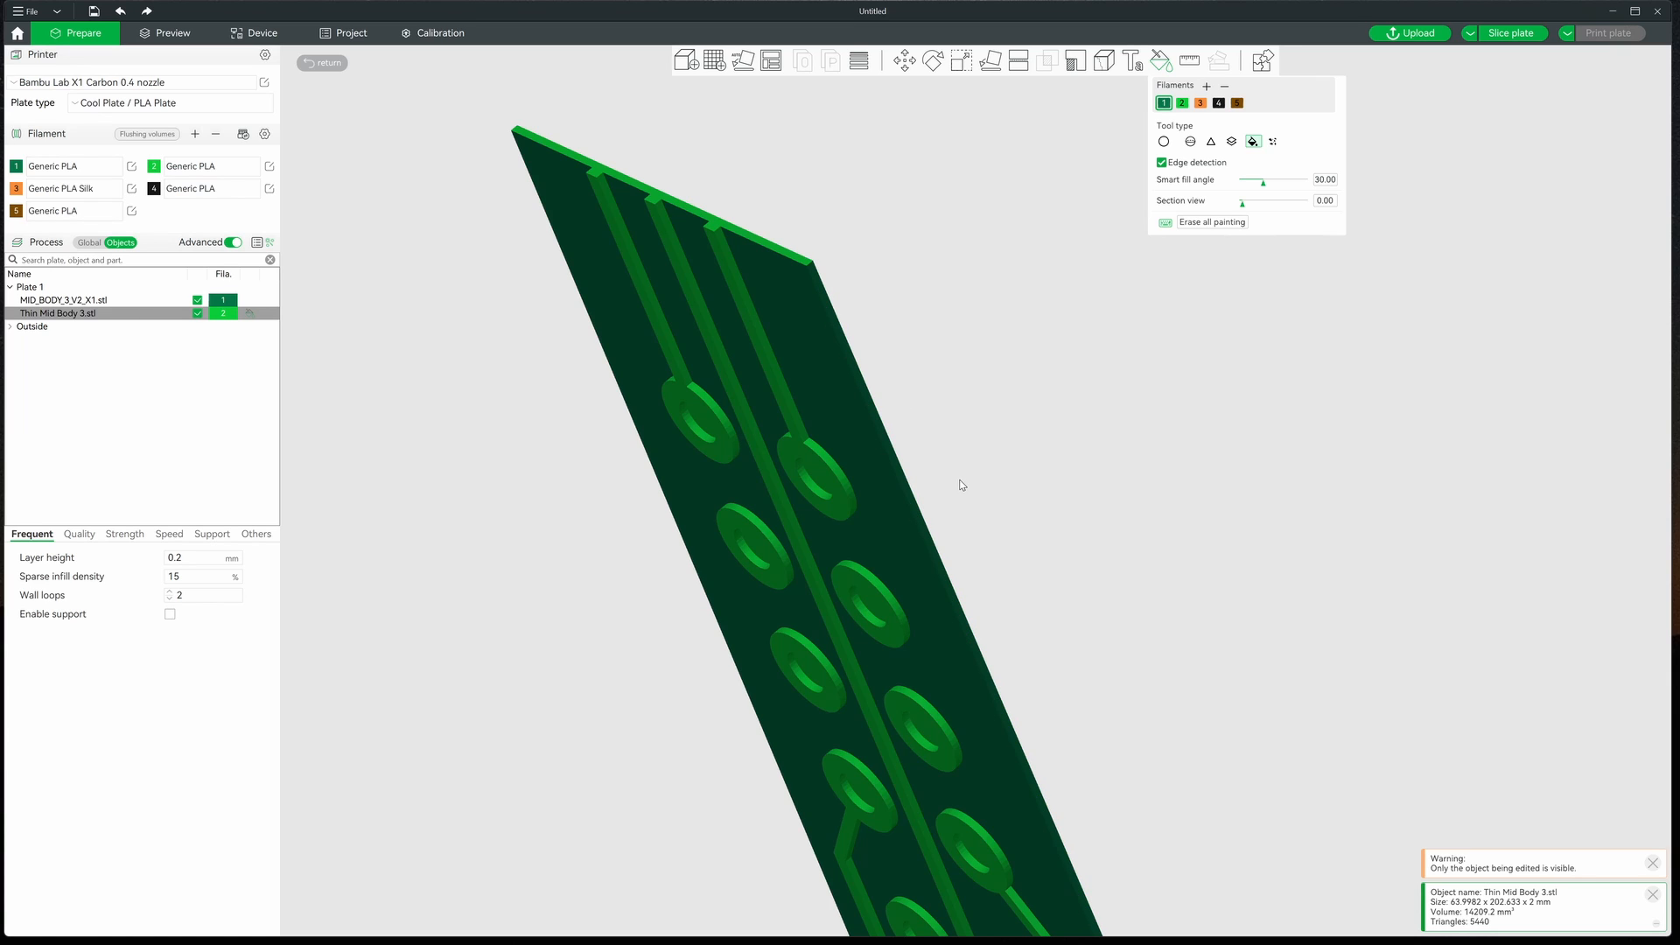
pyautogui.scroll(-6, 960, 480)
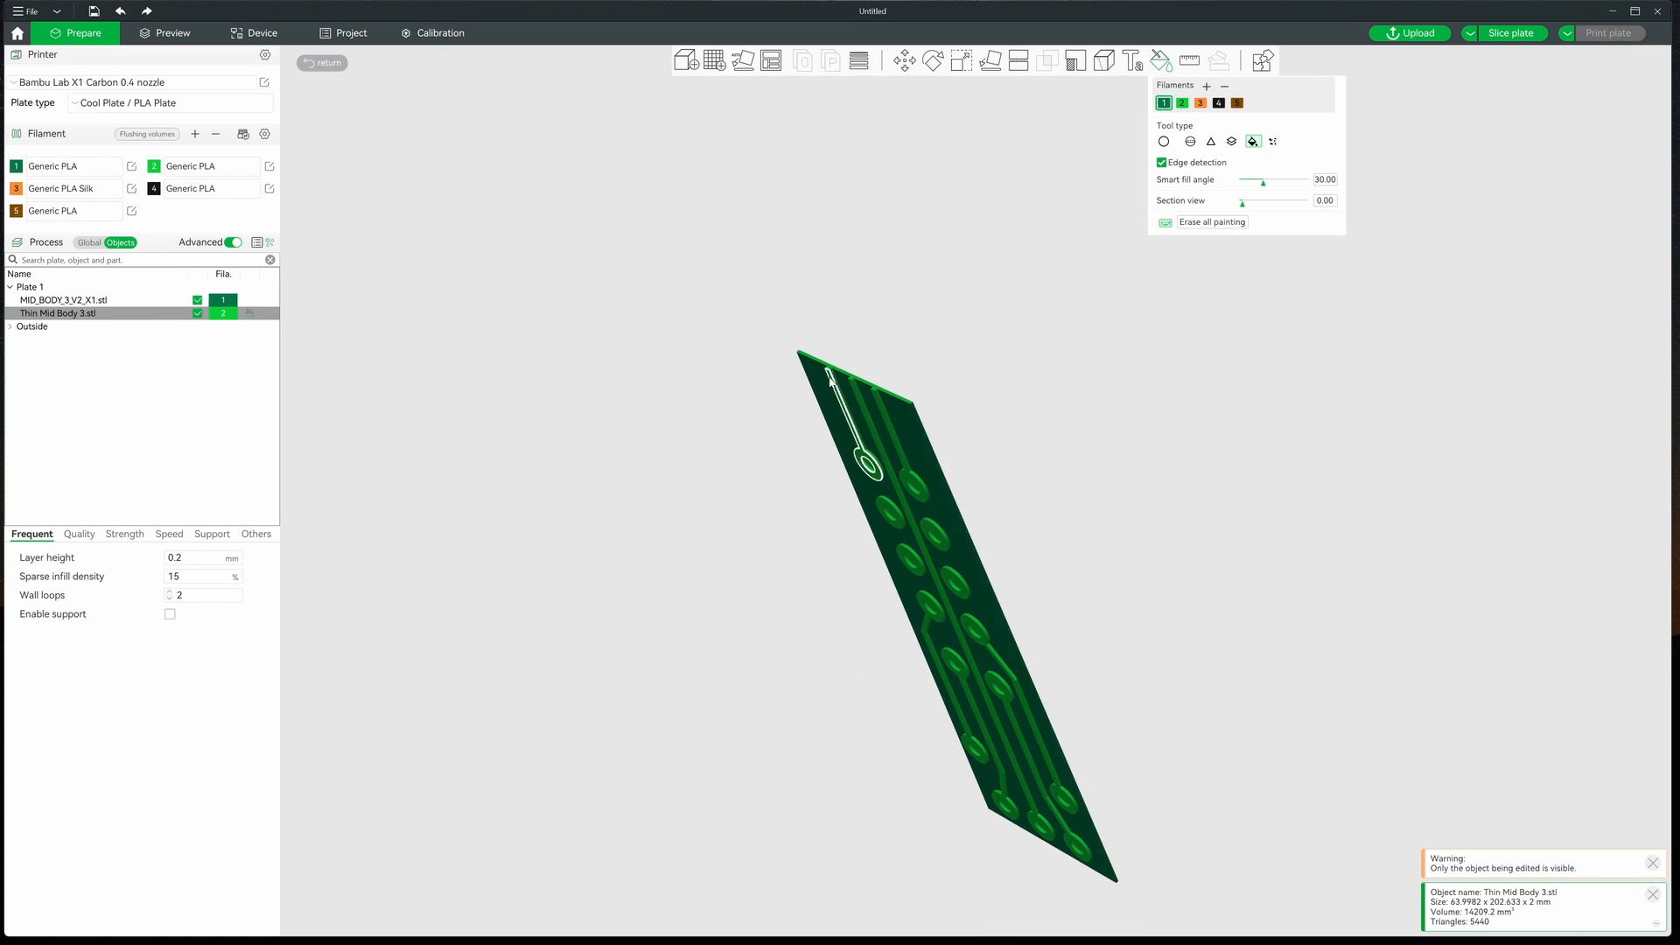
pyautogui.moveTo(854, 352); pyautogui.dragTo(911, 385)
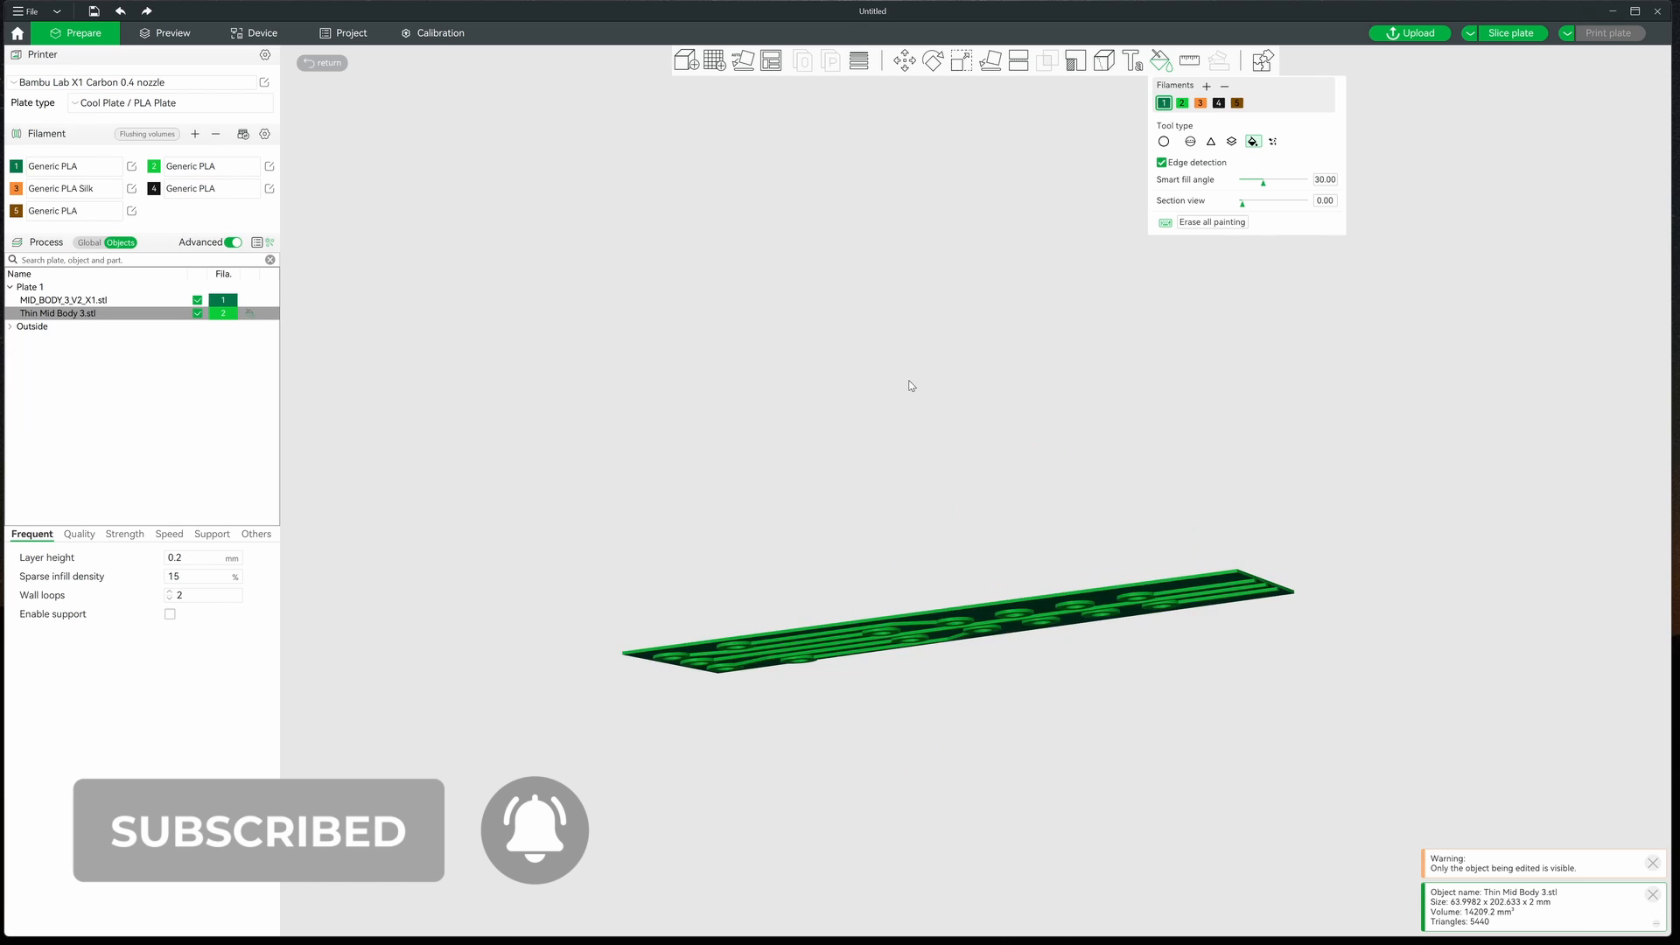
pyautogui.scroll(6, 1069, 770)
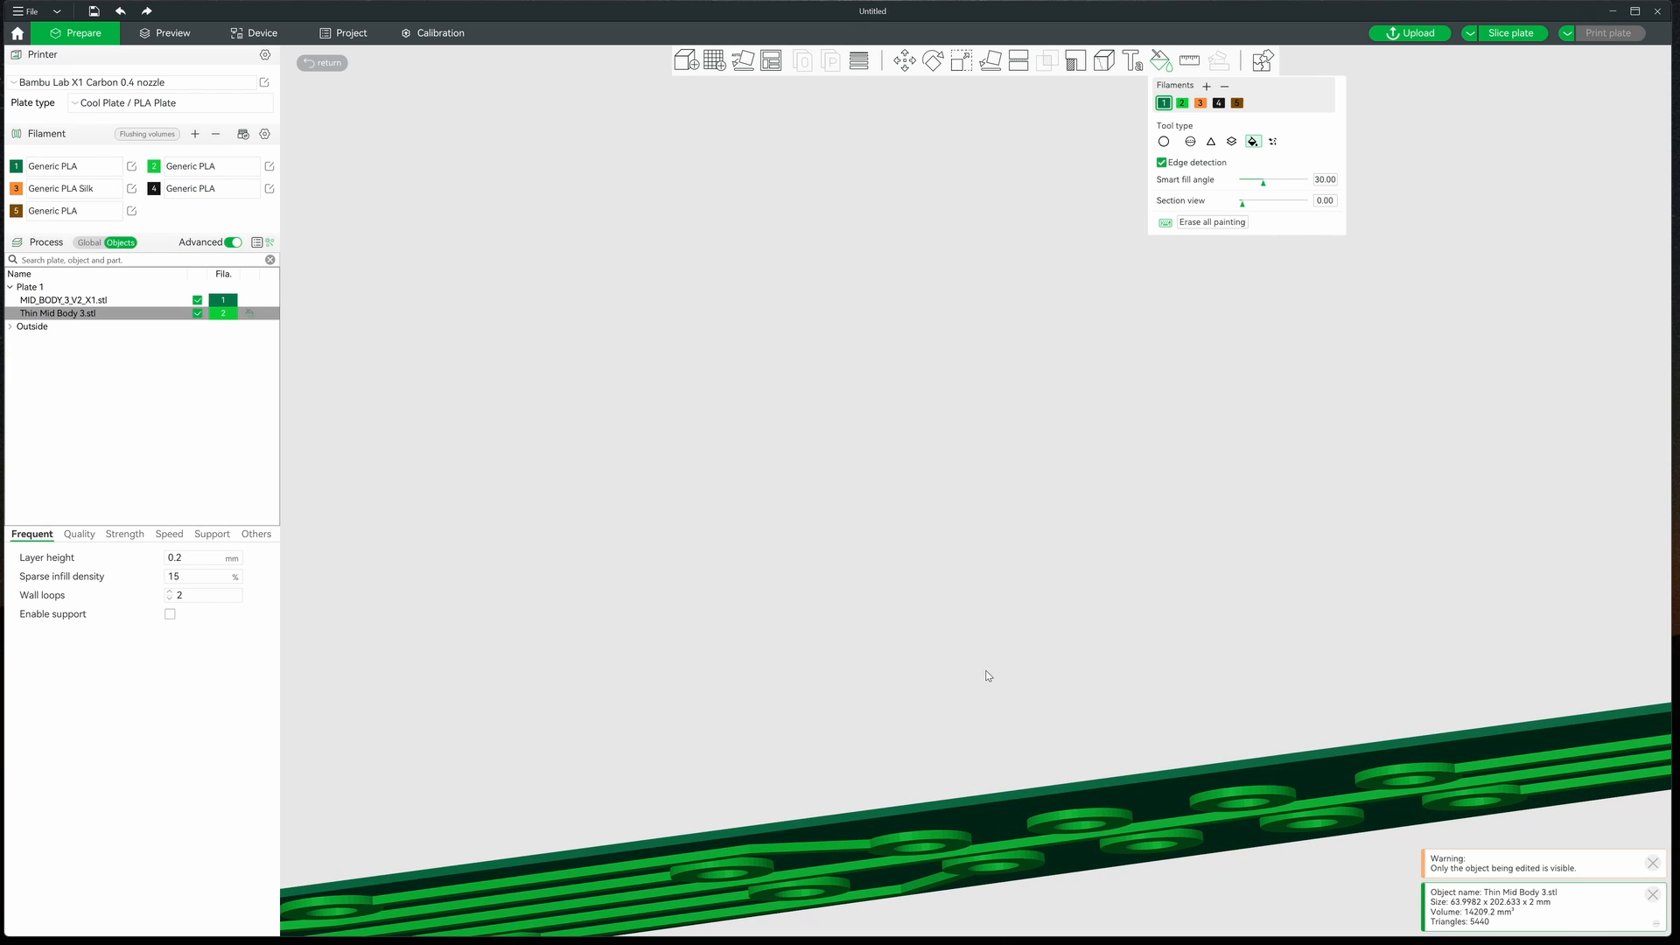
pyautogui.moveTo(987, 675); pyautogui.dragTo(829, 663)
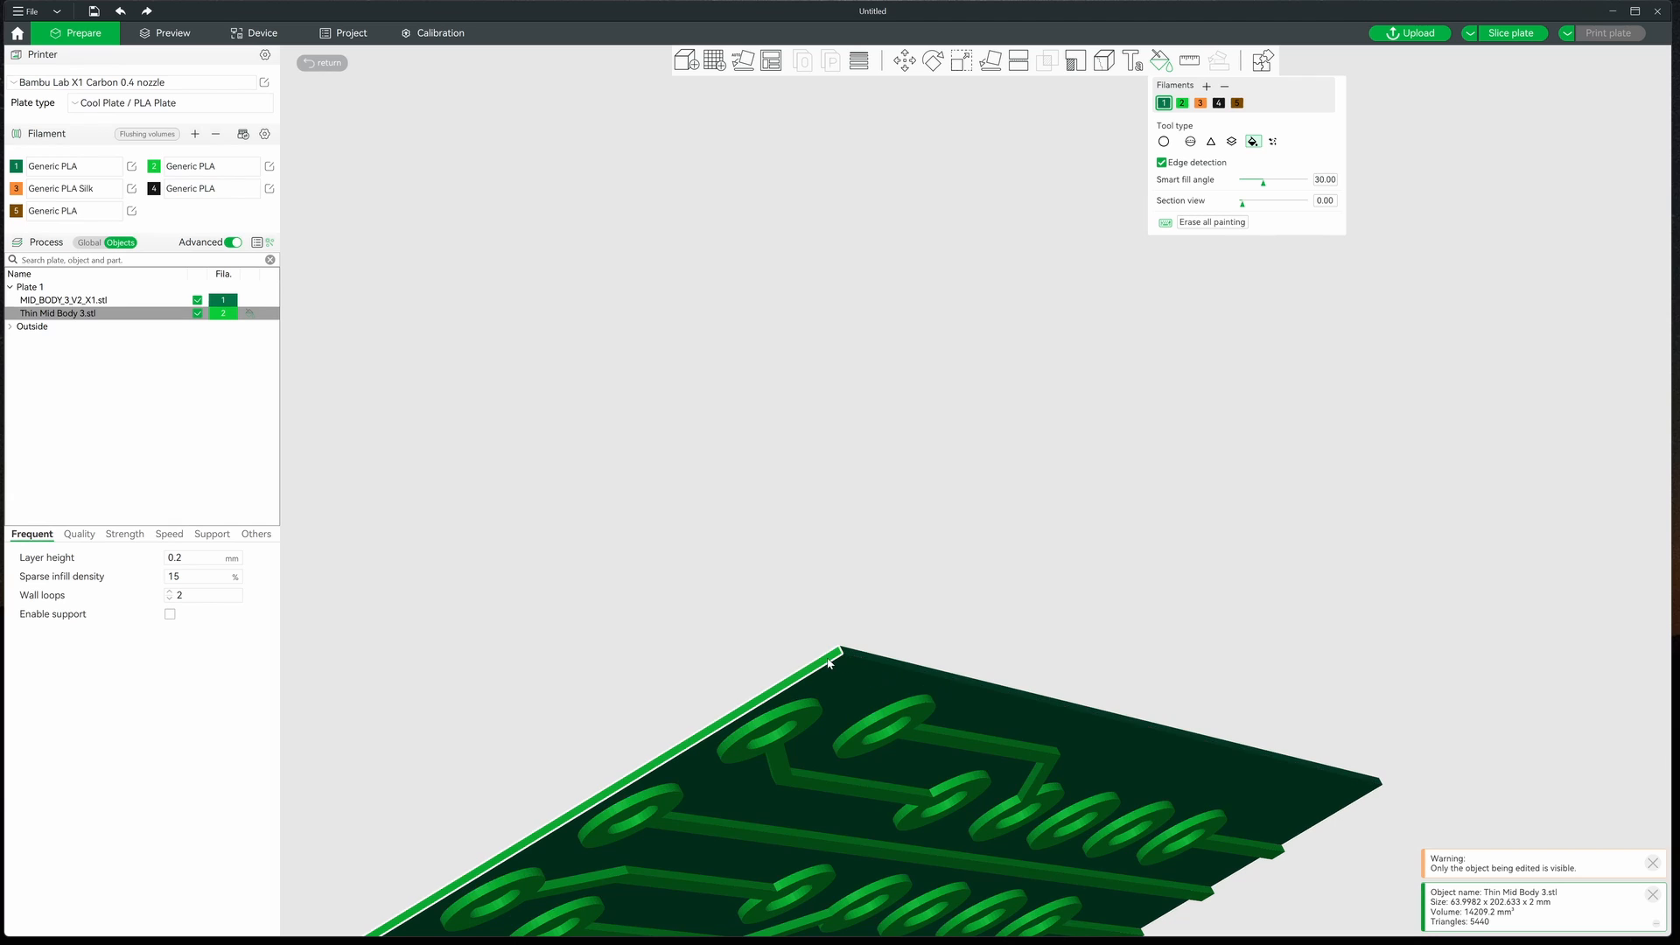
pyautogui.scroll(-5, 1161, 701)
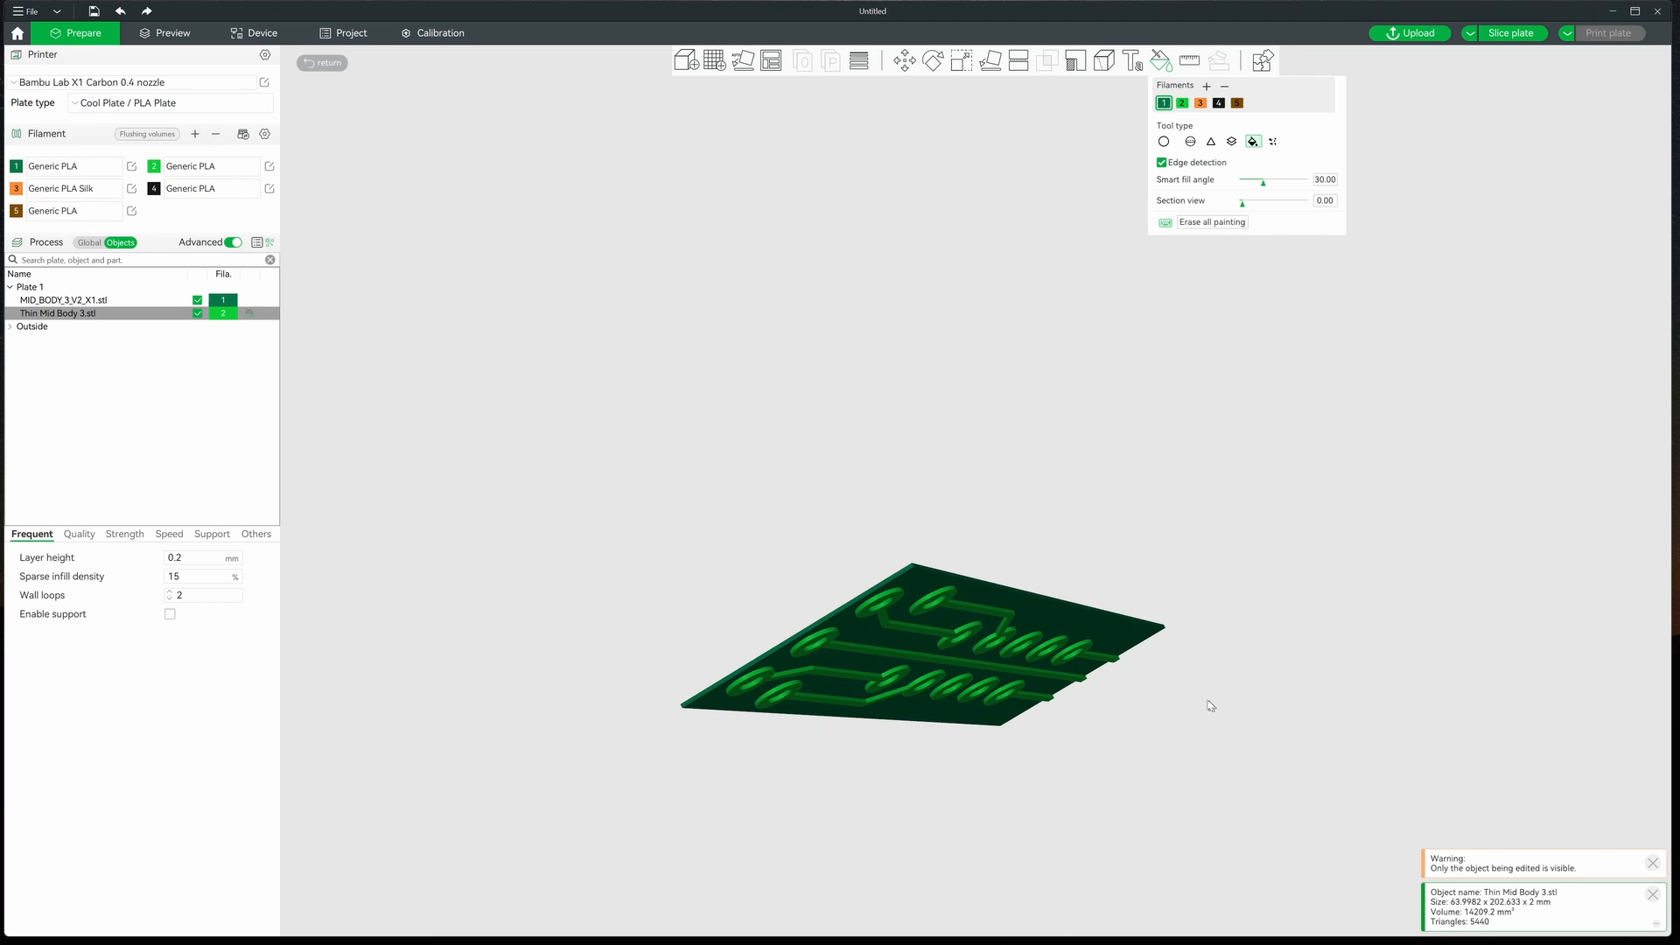
pyautogui.moveTo(1209, 705); pyautogui.dragTo(1121, 723)
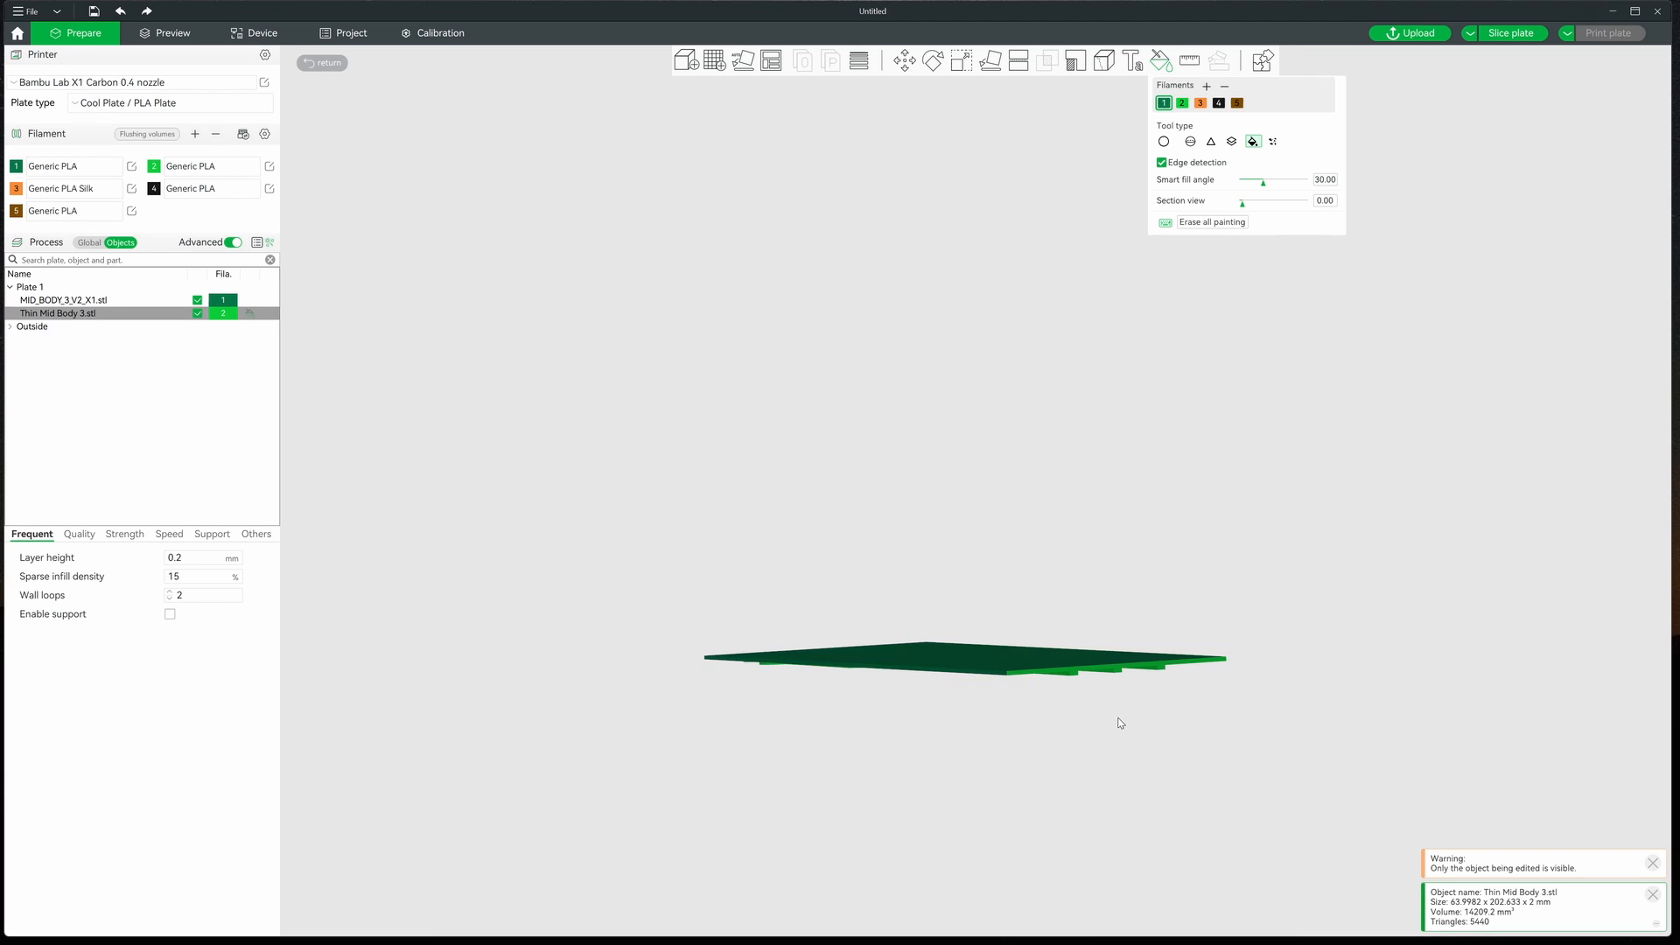
pyautogui.scroll(-5, 1086, 689)
pyautogui.scroll(6, 1088, 692)
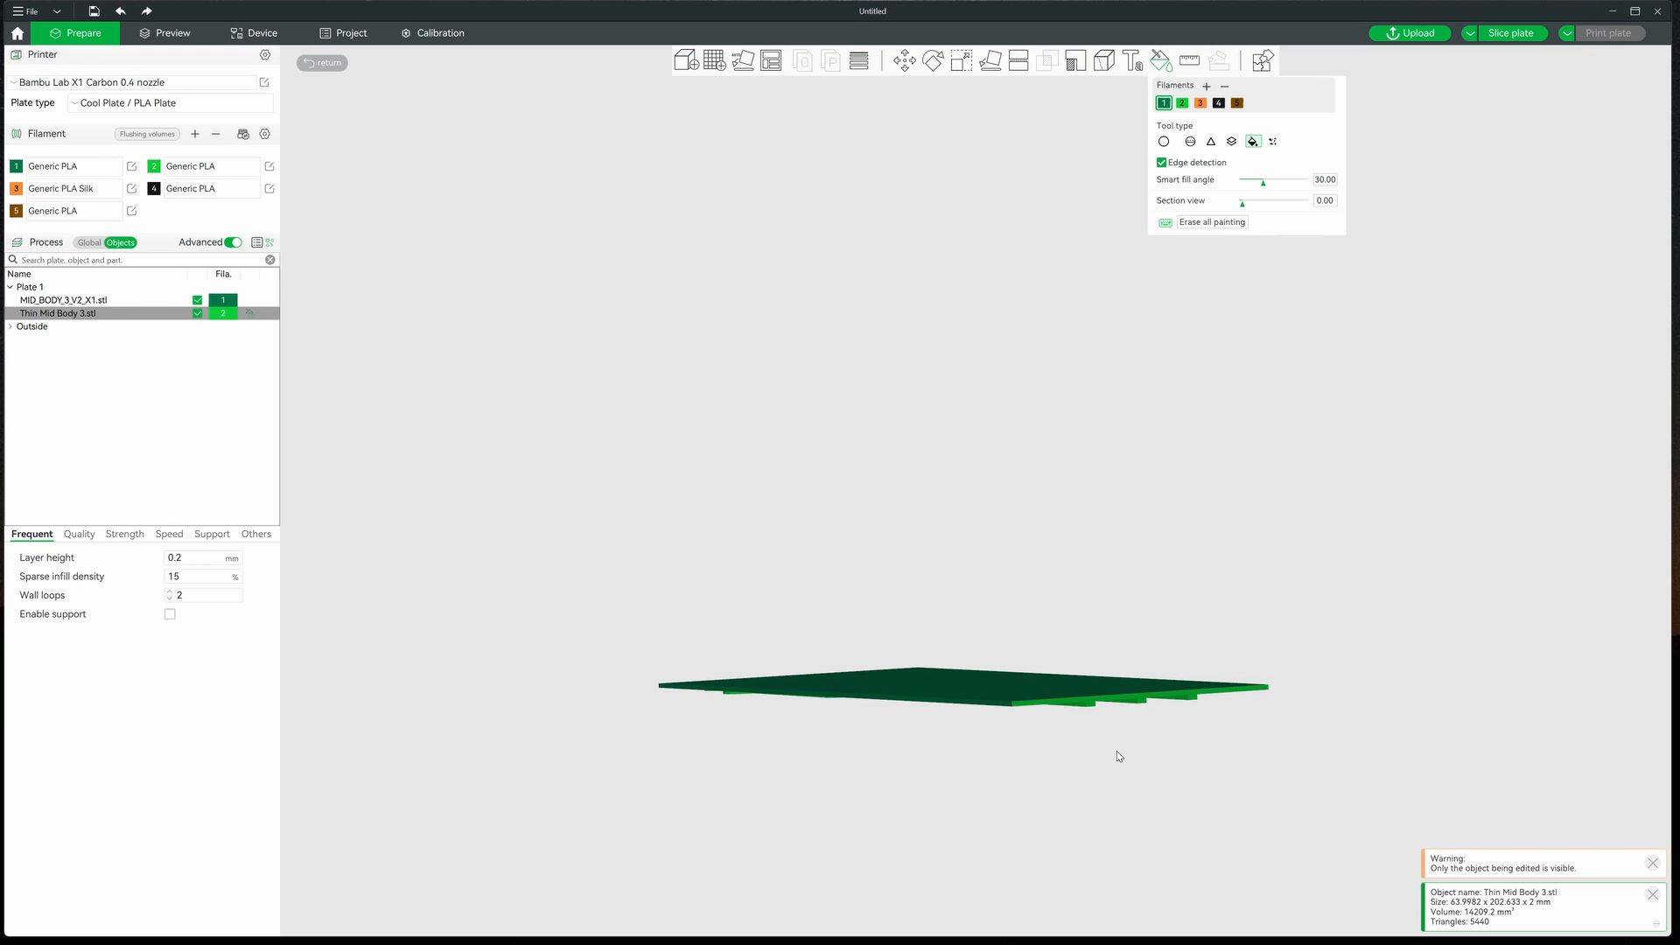
pyautogui.moveTo(1116, 755); pyautogui.dragTo(1116, 743)
pyautogui.scroll(5, 1111, 675)
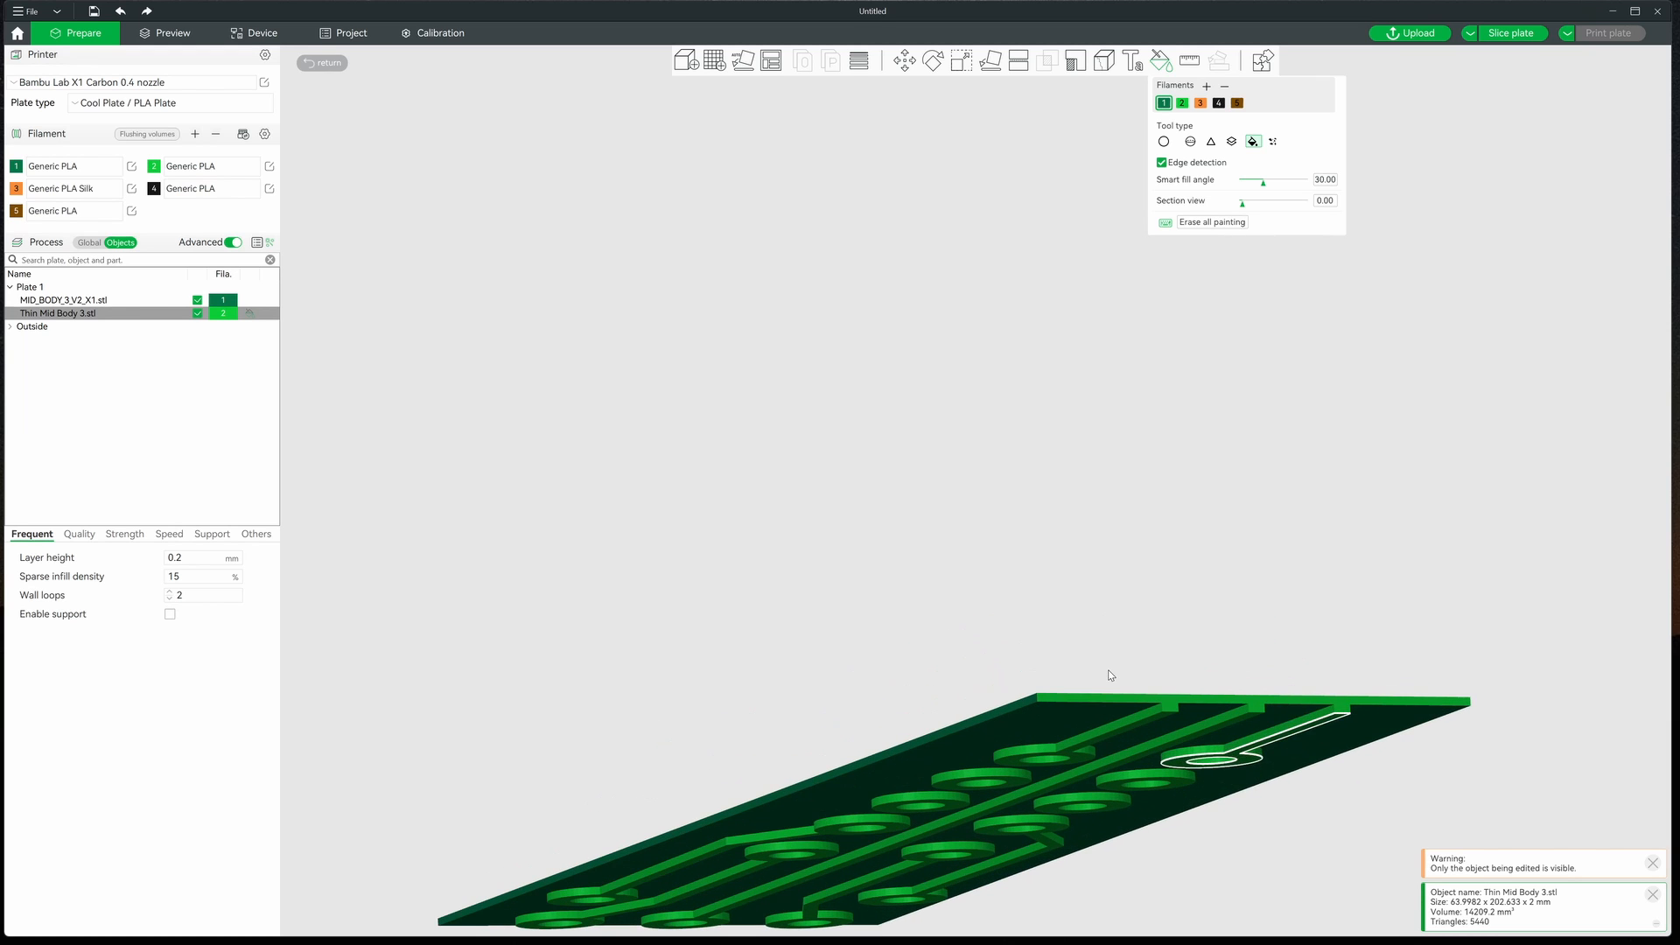
pyautogui.moveTo(1184, 663); pyautogui.dragTo(1031, 594)
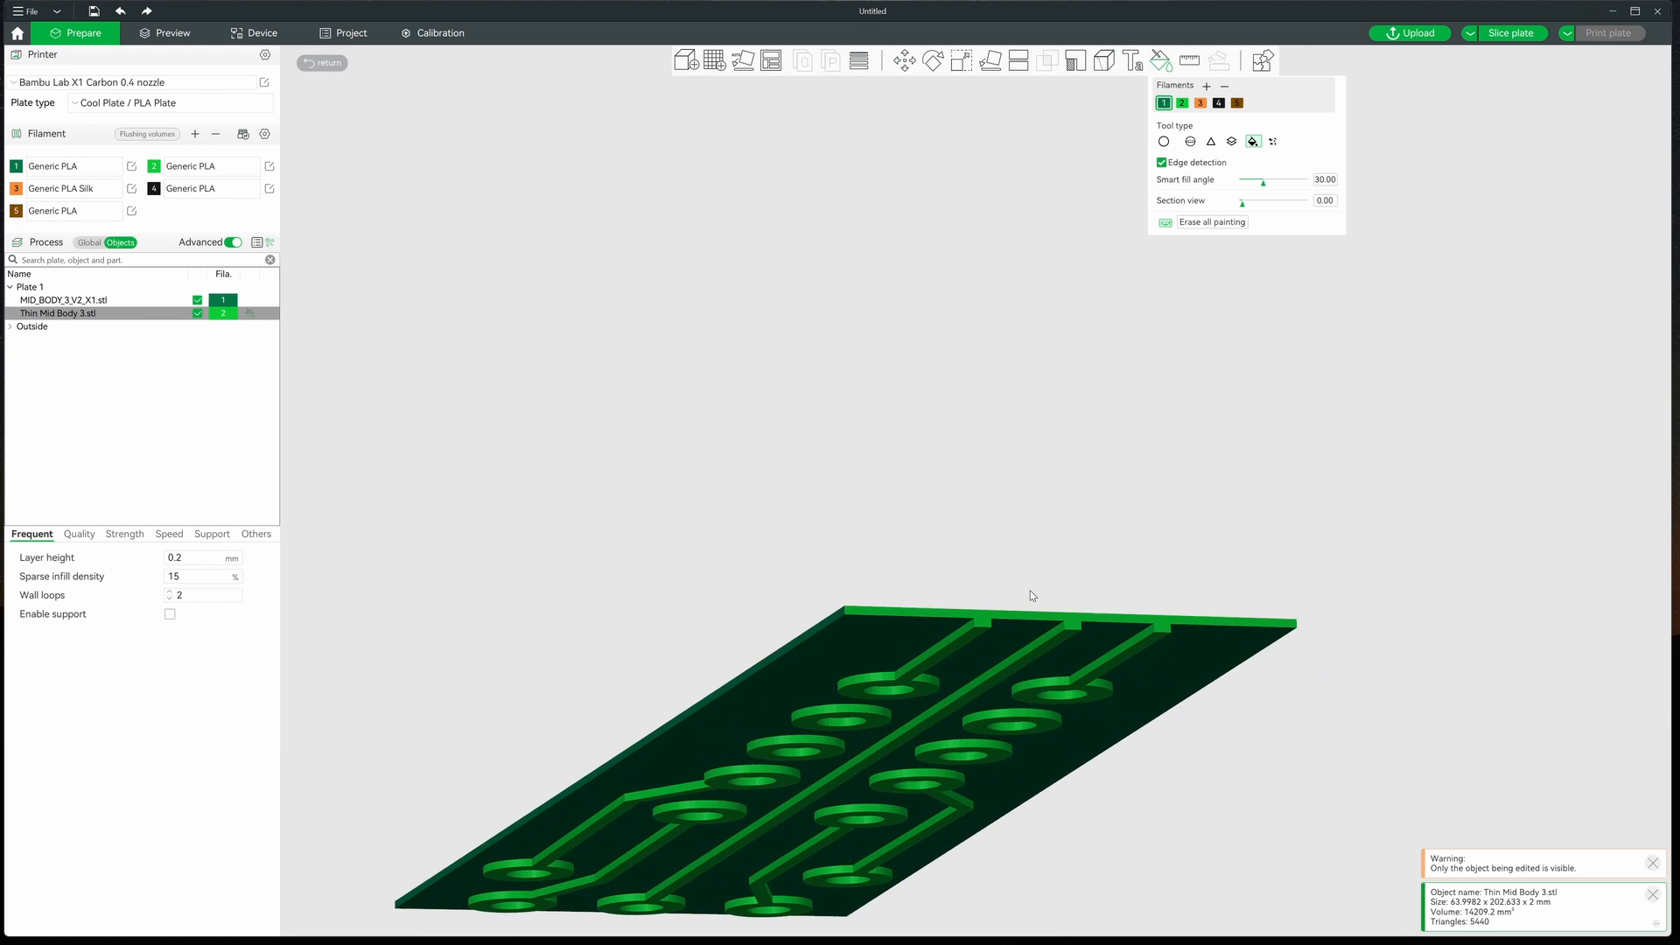
# - Paint the facets of the end edge around the three trace ends with filament 1 using the Triangle tool
pyautogui.scroll(3, 989, 639)
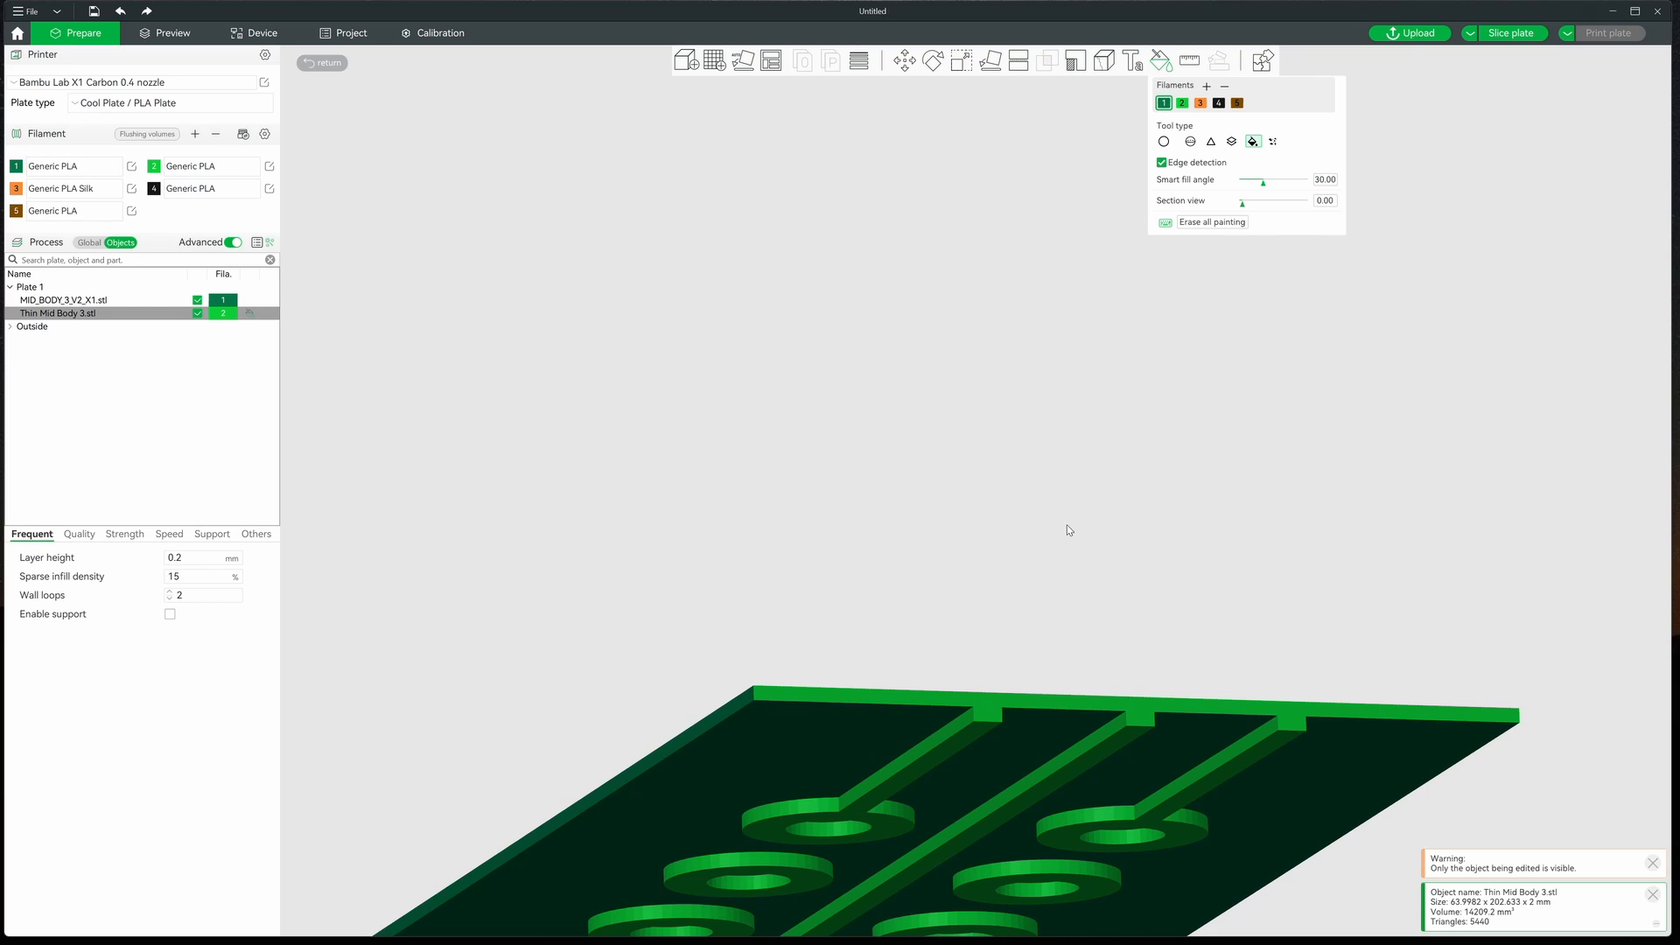
pyautogui.click(1211, 141)
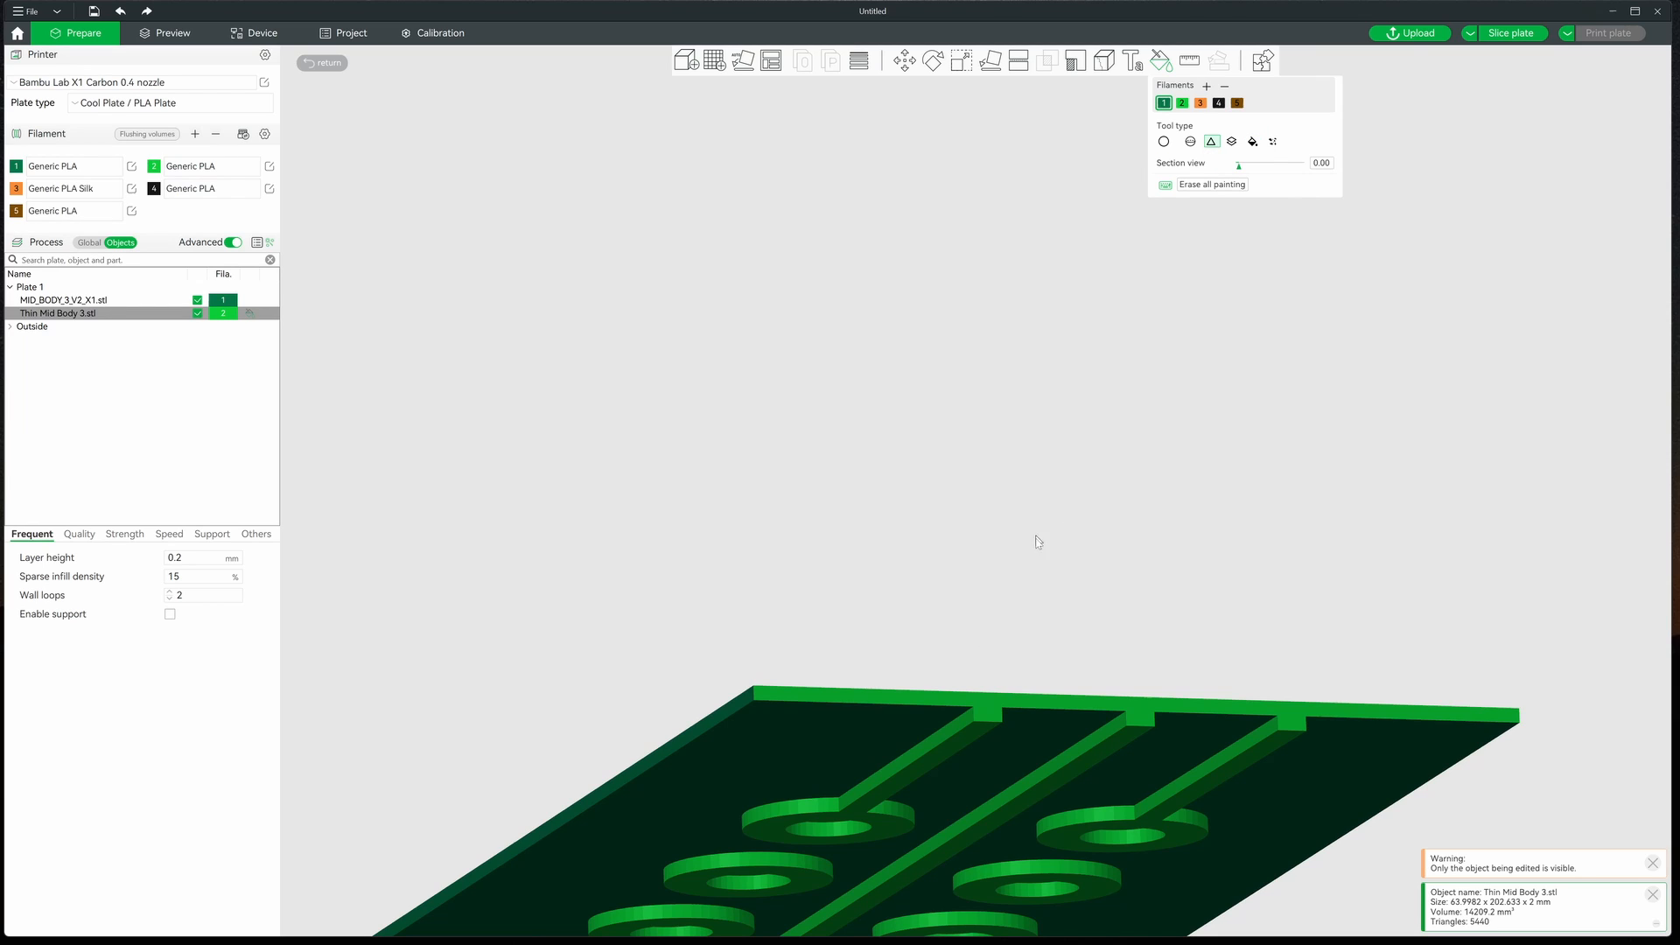
pyautogui.click(931, 704)
pyautogui.click(1007, 705)
pyautogui.click(1260, 709)
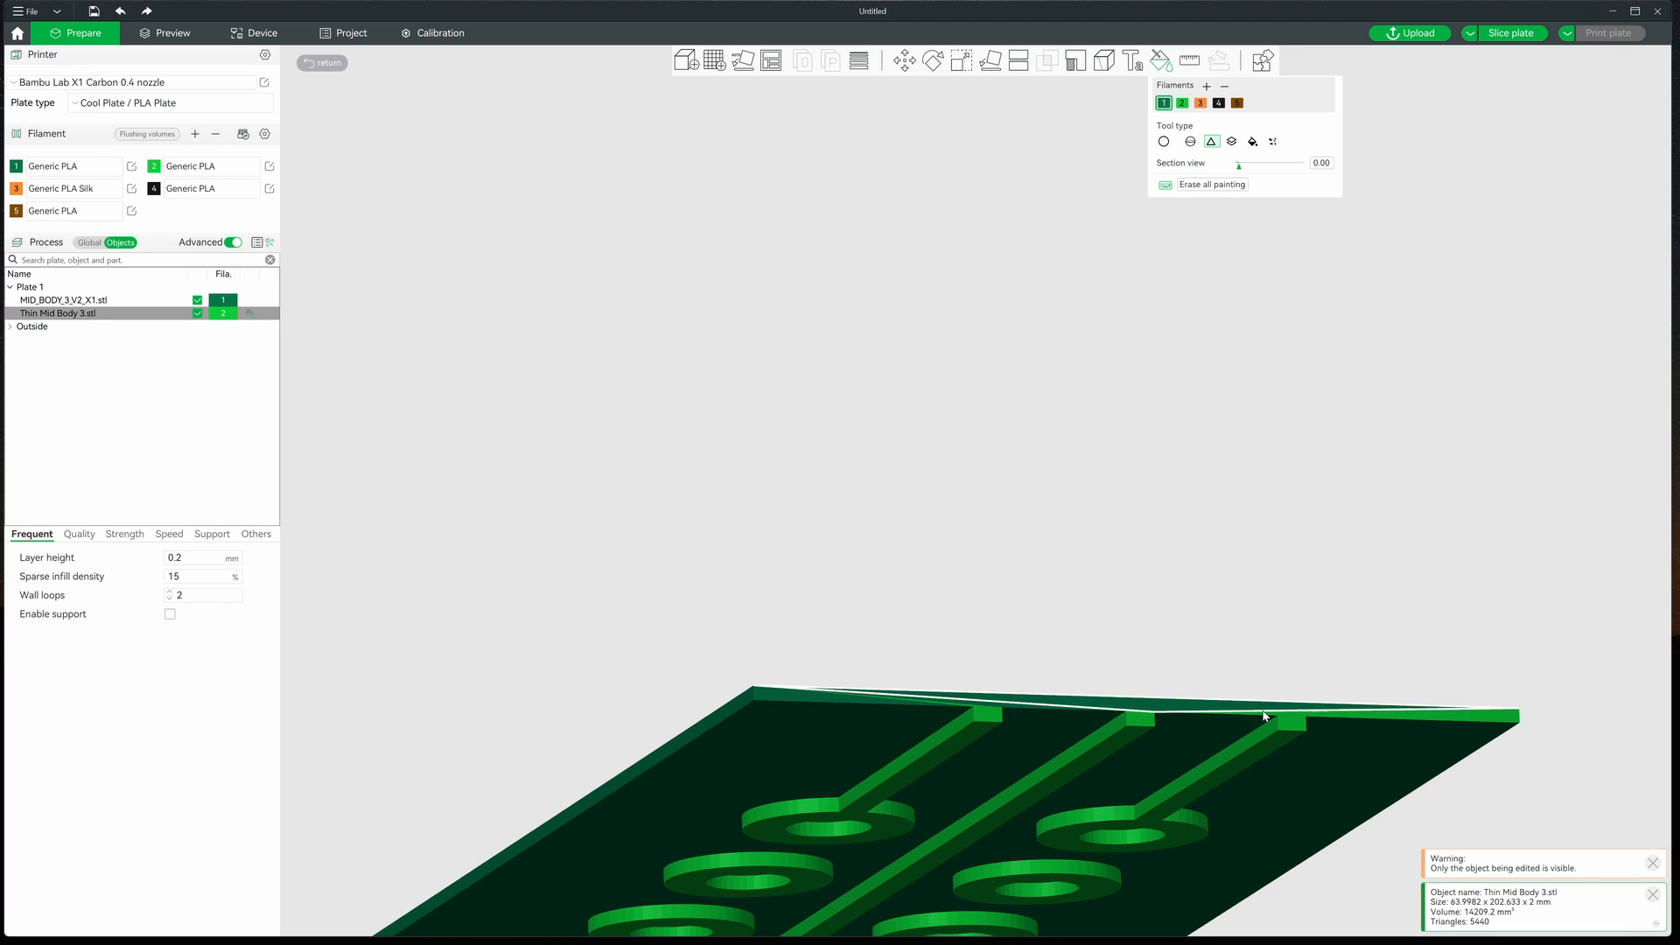
pyautogui.click(1313, 713)
pyautogui.click(1410, 714)
pyautogui.scroll(8, 1384, 682)
pyautogui.moveTo(890, 860); pyautogui.dragTo(889, 771, button='right')
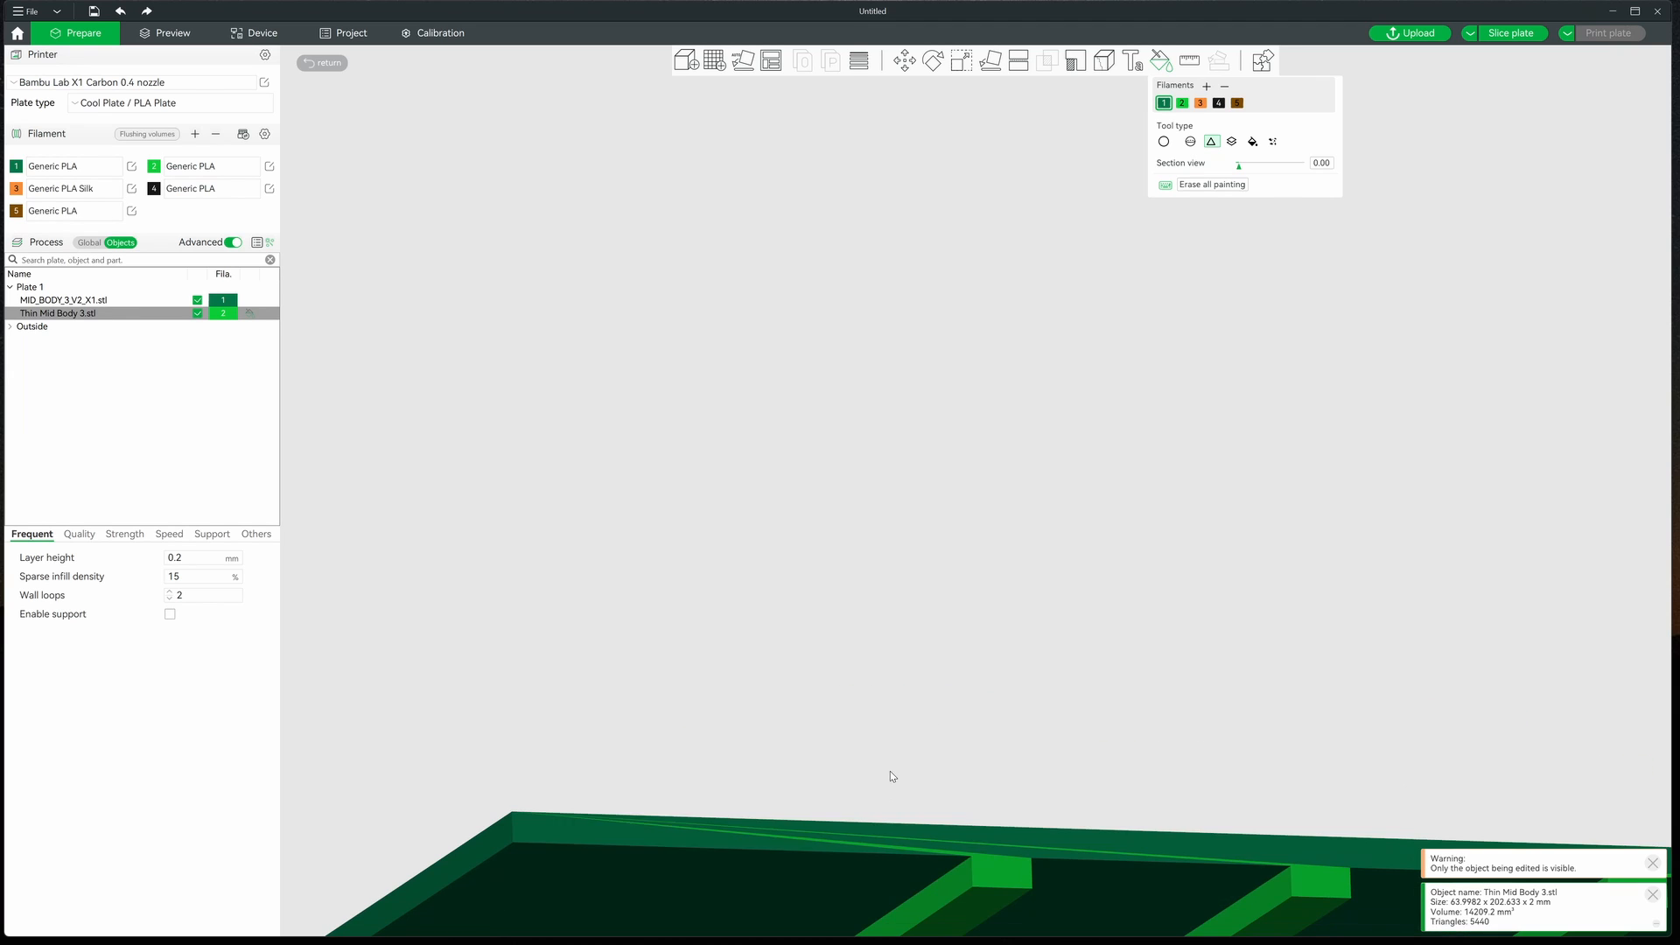
pyautogui.click(927, 851)
pyautogui.click(947, 844)
pyautogui.scroll(-4, 1375, 654)
pyautogui.moveTo(1376, 655); pyautogui.dragTo(1019, 672, button='right')
pyautogui.scroll(4, 1015, 769)
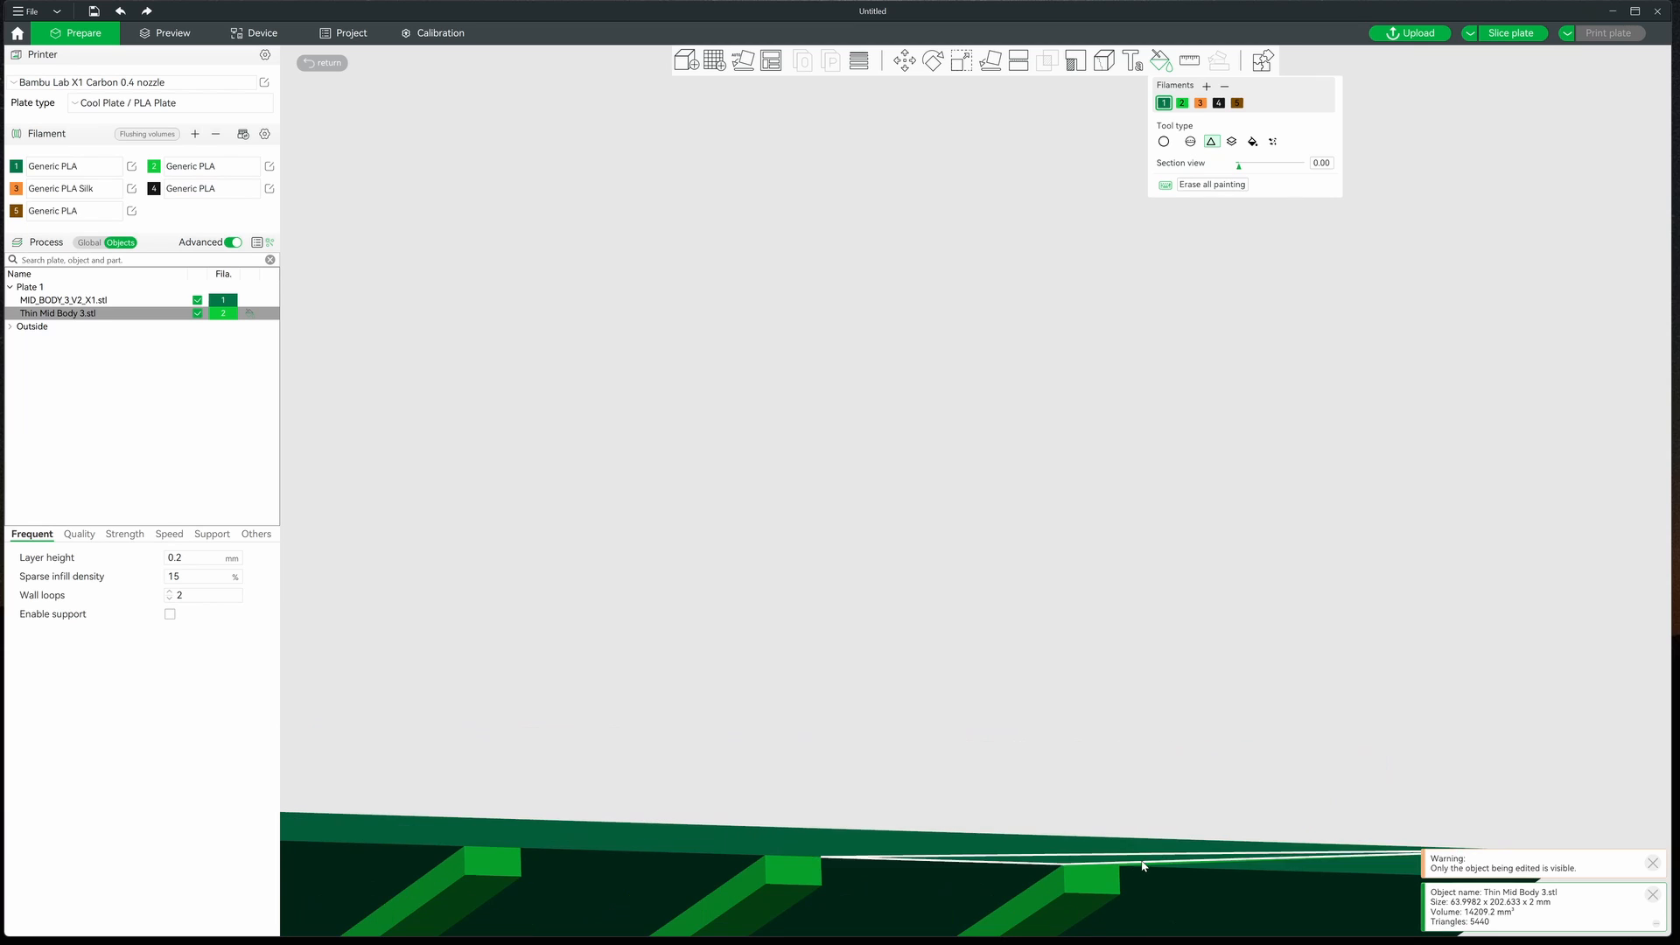
pyautogui.click(1142, 863)
# - Fill the hole floors of the nine ring pads nearest the three-trace end with filament 1
pyautogui.scroll(-11, 1166, 707)
pyautogui.moveTo(1139, 788); pyautogui.dragTo(1154, 731)
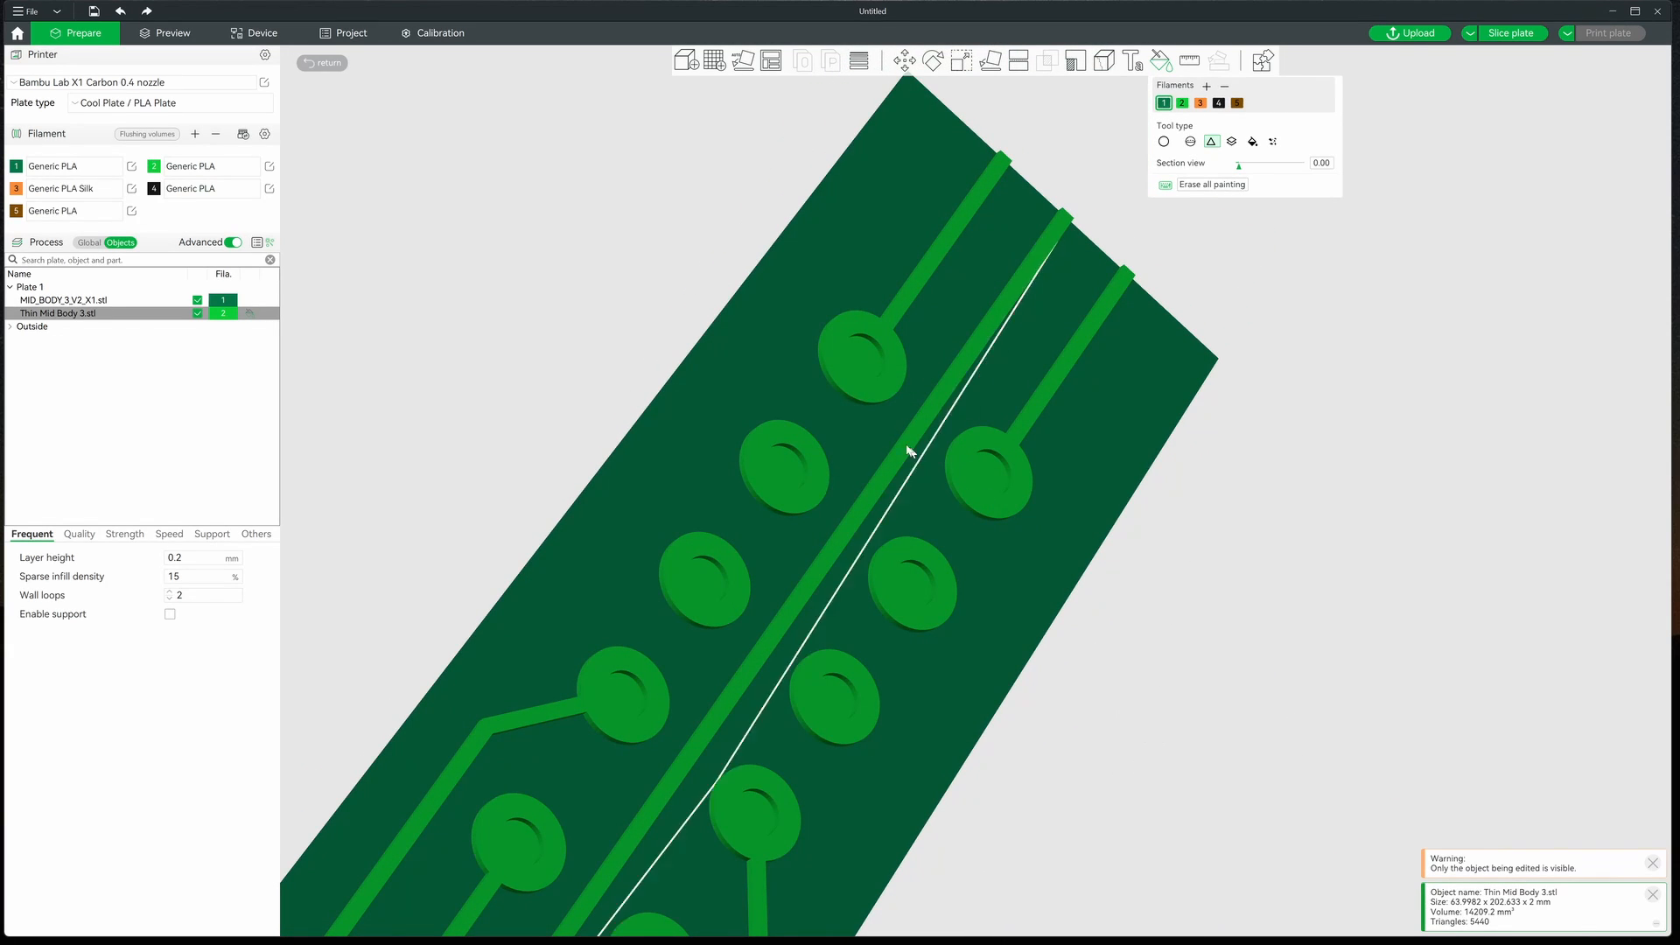
pyautogui.click(1252, 140)
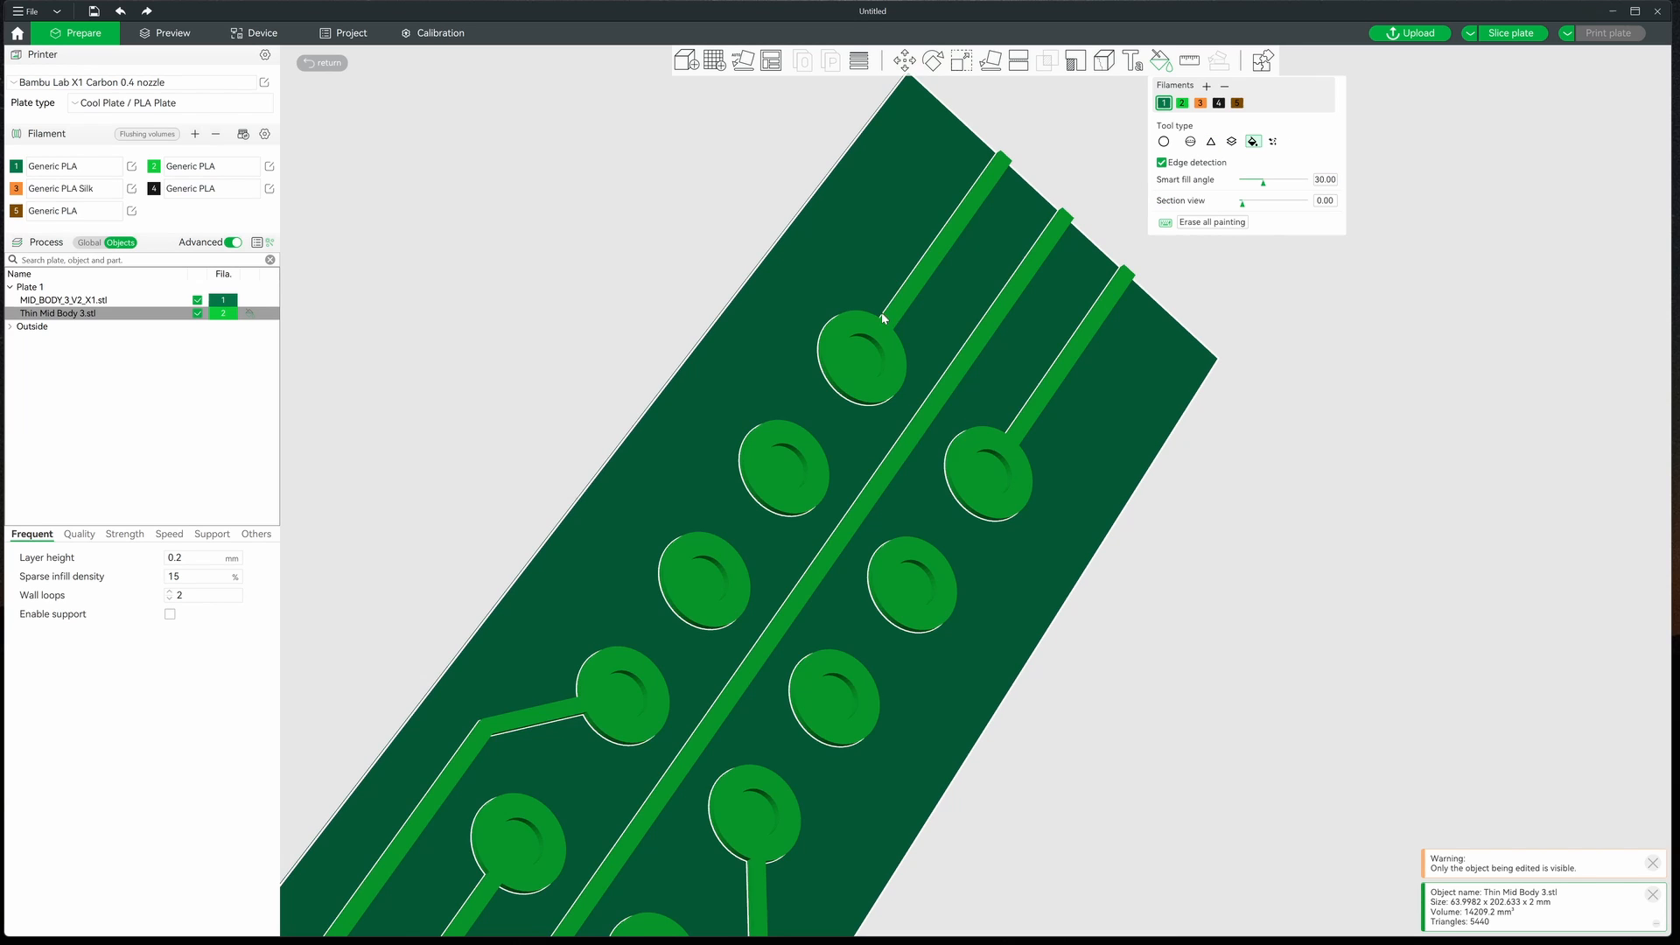
pyautogui.click(866, 362)
pyautogui.click(990, 474)
pyautogui.click(917, 579)
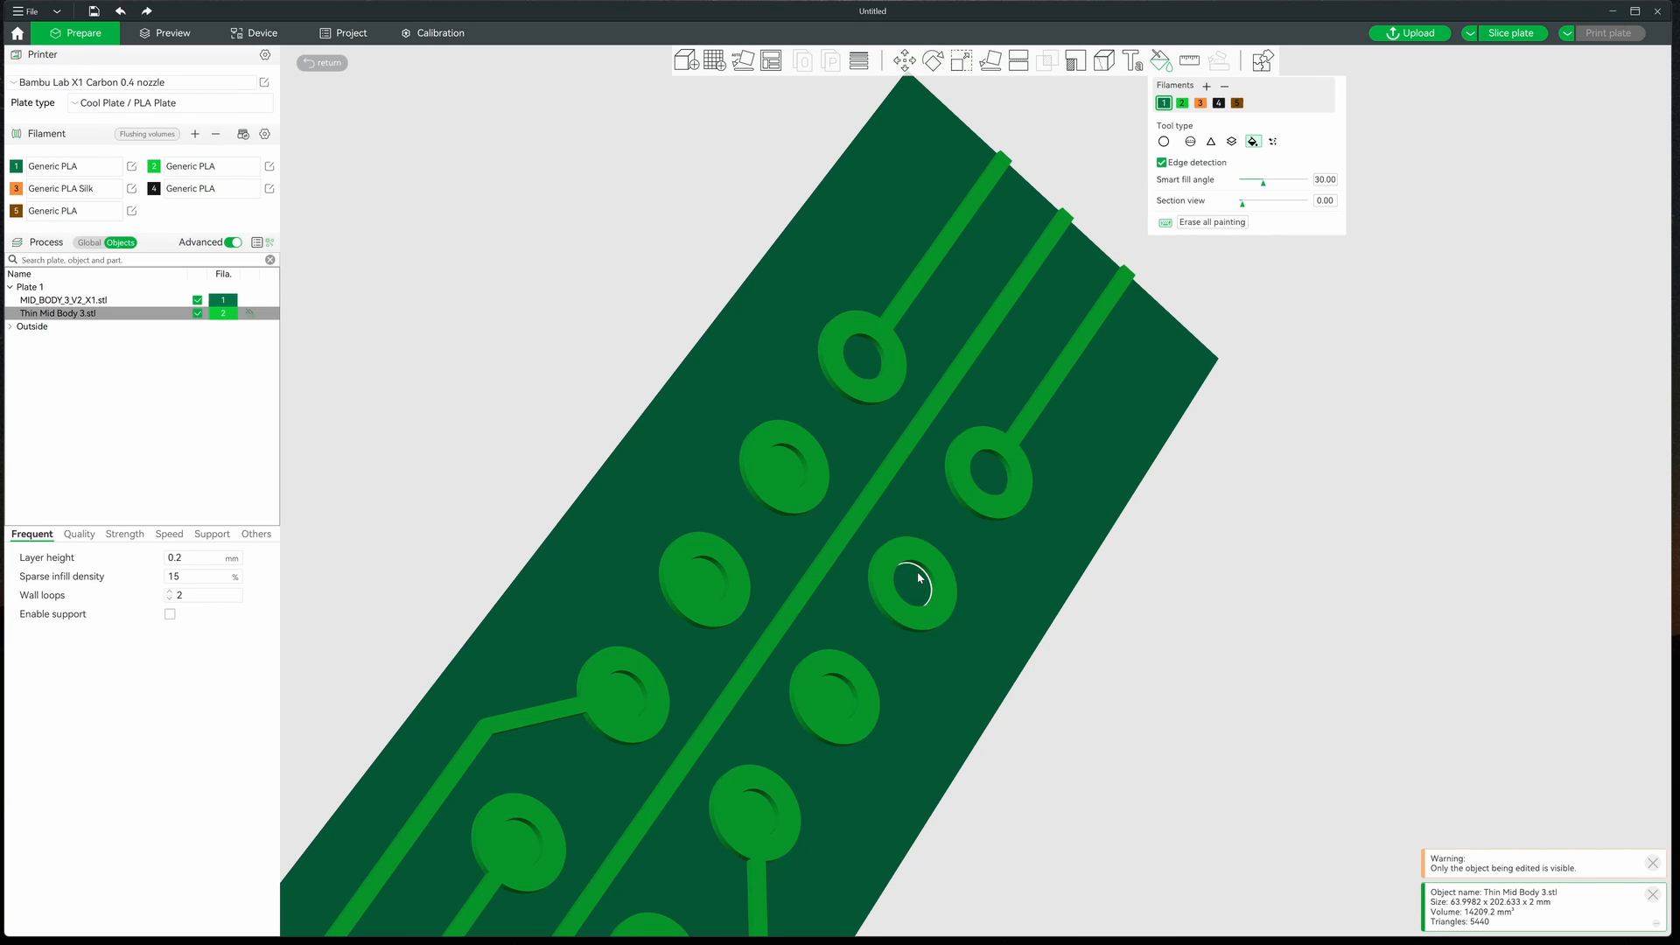
pyautogui.click(781, 464)
pyautogui.click(704, 579)
pyautogui.click(836, 696)
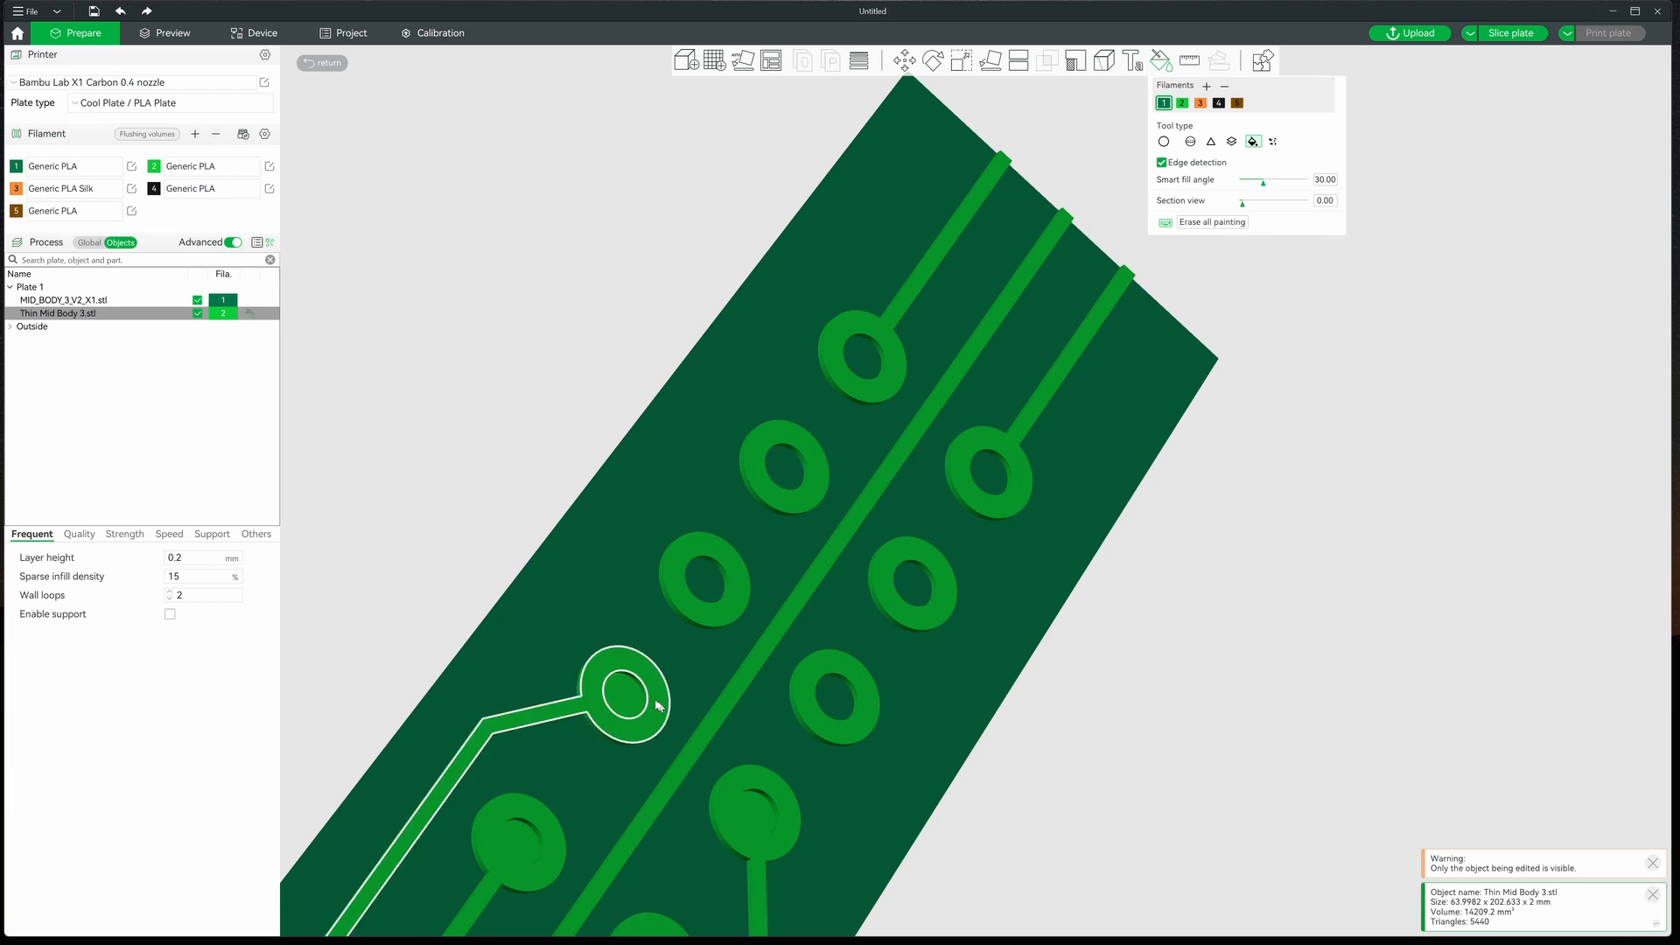
pyautogui.click(627, 695)
pyautogui.click(521, 842)
pyautogui.click(757, 813)
# - Fill the hole floors of the remaining six ring pads toward the board's plain end with filament 1
pyautogui.moveTo(780, 911); pyautogui.dragTo(1001, 627, button='middle')
pyautogui.click(882, 672)
pyautogui.click(482, 759)
pyautogui.click(392, 925)
pyautogui.scroll(-5, 753, 829)
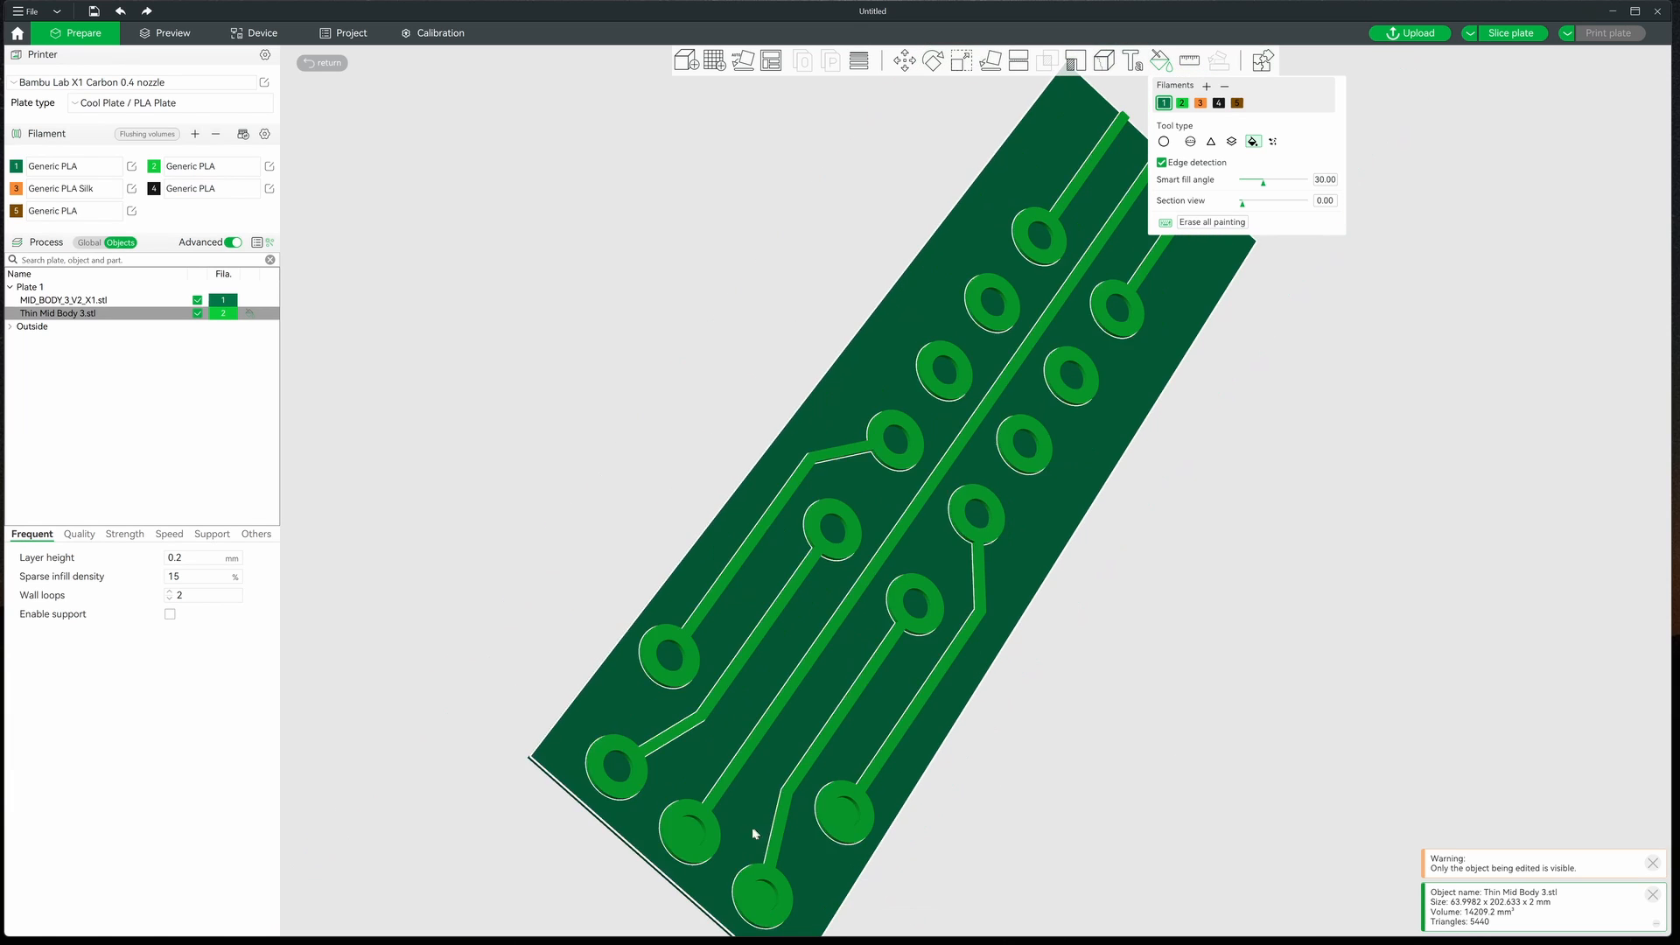
pyautogui.click(689, 831)
pyautogui.click(762, 896)
pyautogui.click(845, 812)
pyautogui.moveTo(1008, 835)
pyautogui.mouseDown()
pyautogui.moveTo(975, 820)
pyautogui.moveTo(1010, 828)
pyautogui.mouseUp()
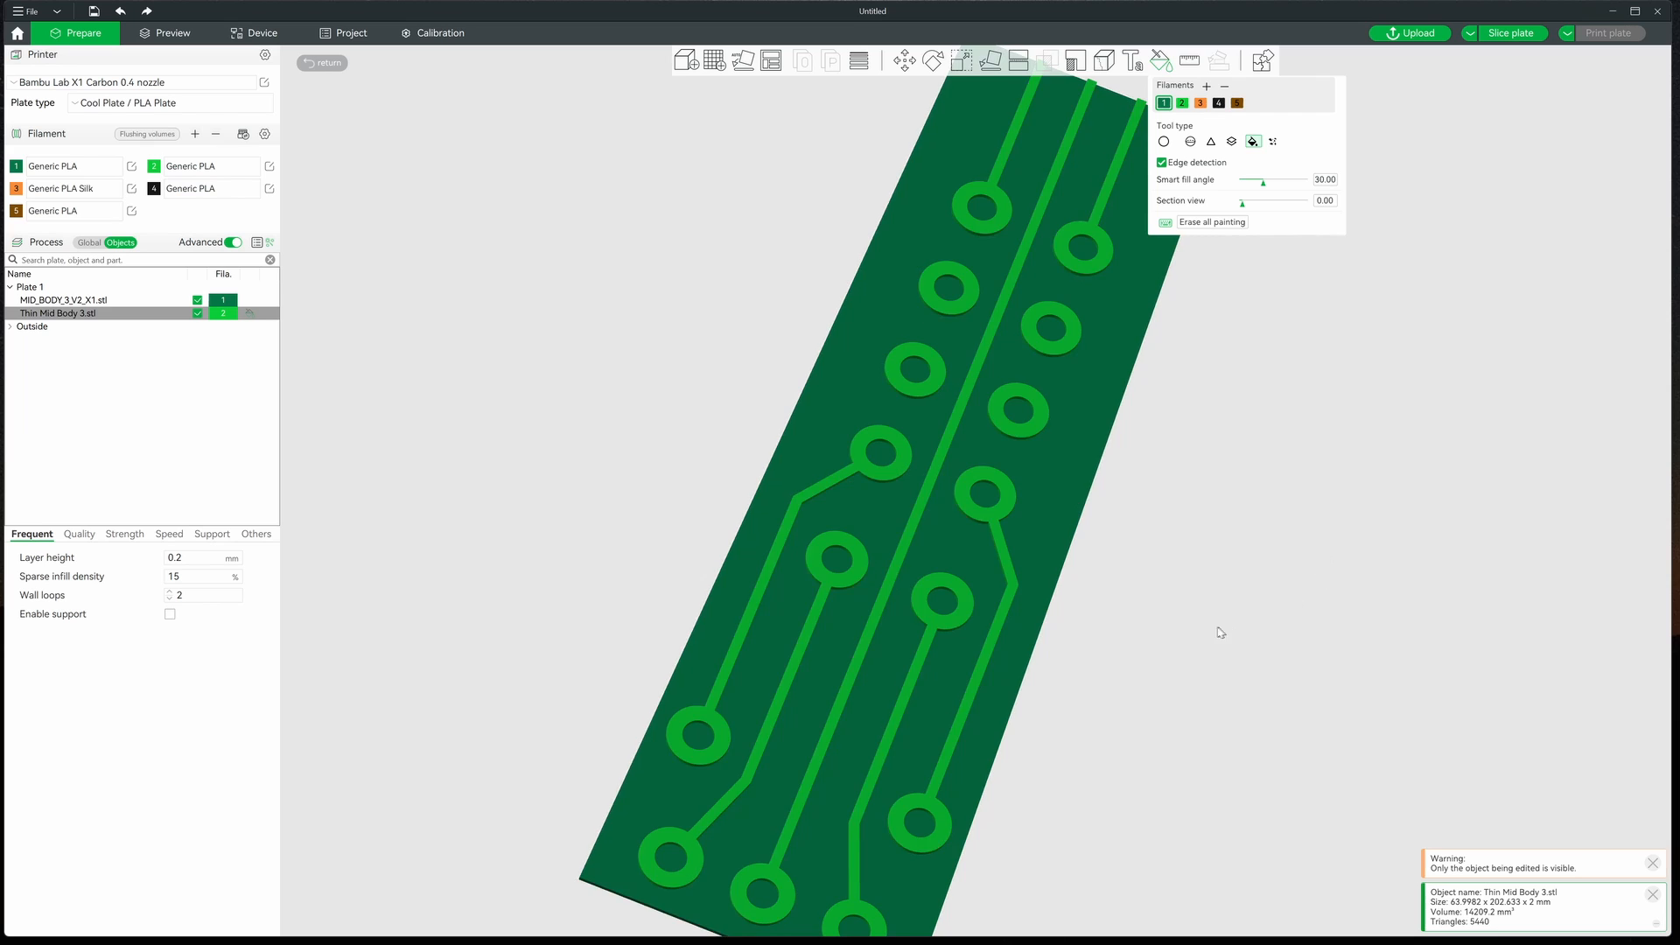
# - Paint the triangular facets joining the traces to the five ring pads near the board's plain end with filament 3 using the Triangle tool
pyautogui.moveTo(1221, 631); pyautogui.dragTo(1094, 701)
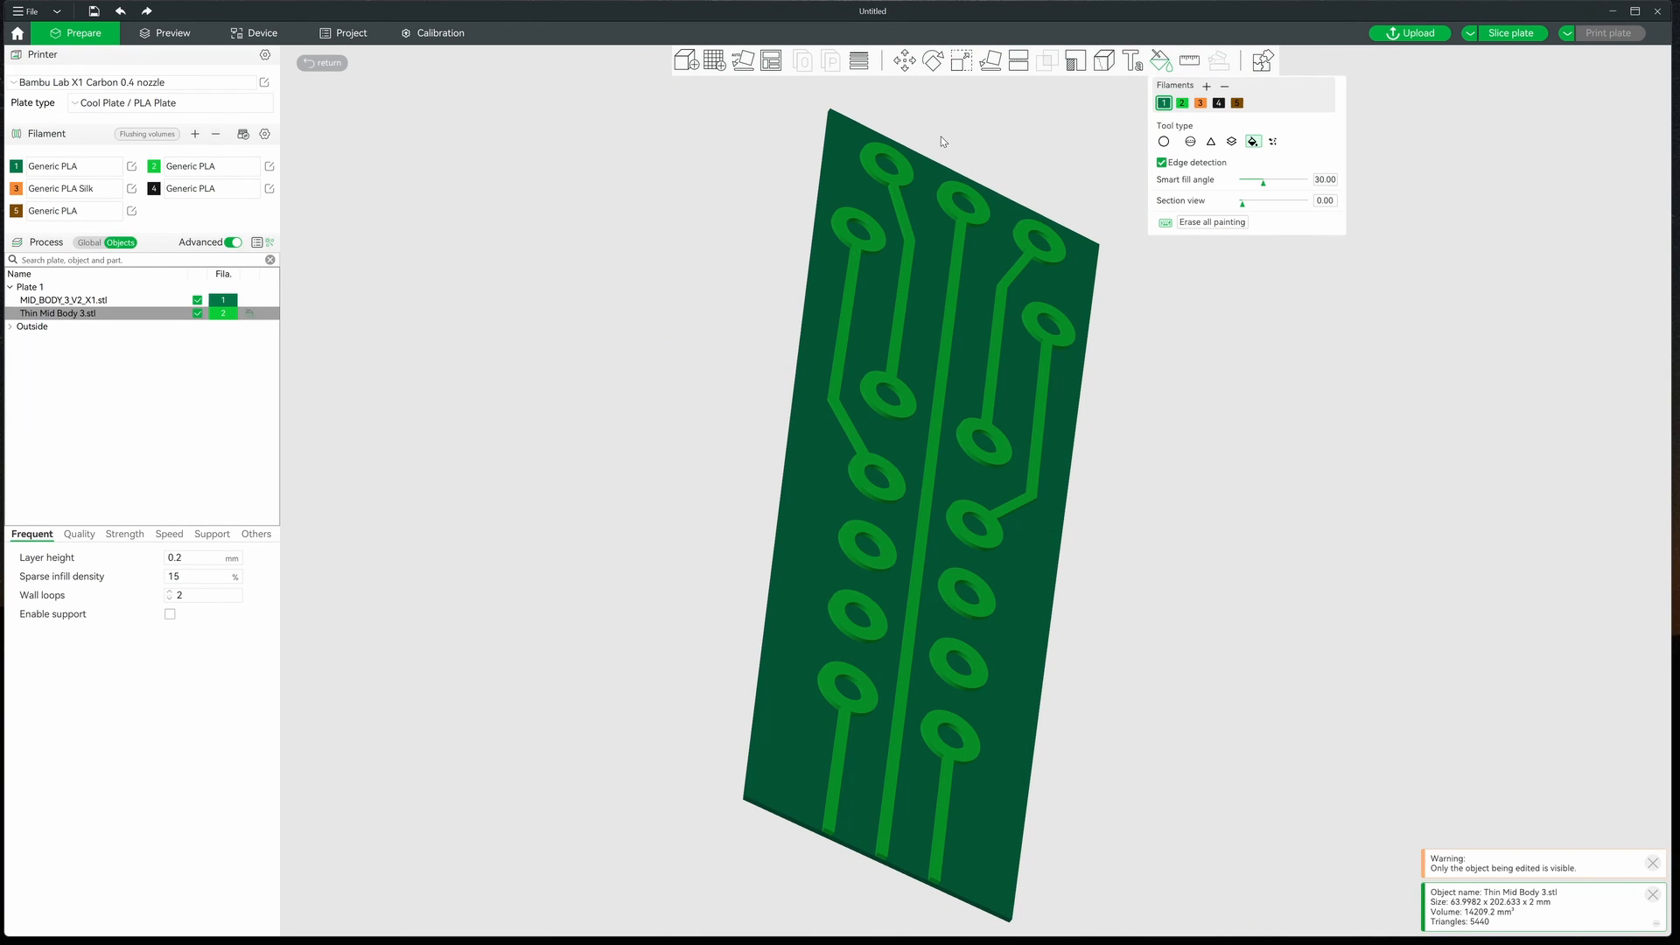
pyautogui.scroll(5, 888, 365)
pyautogui.scroll(3, 787, 298)
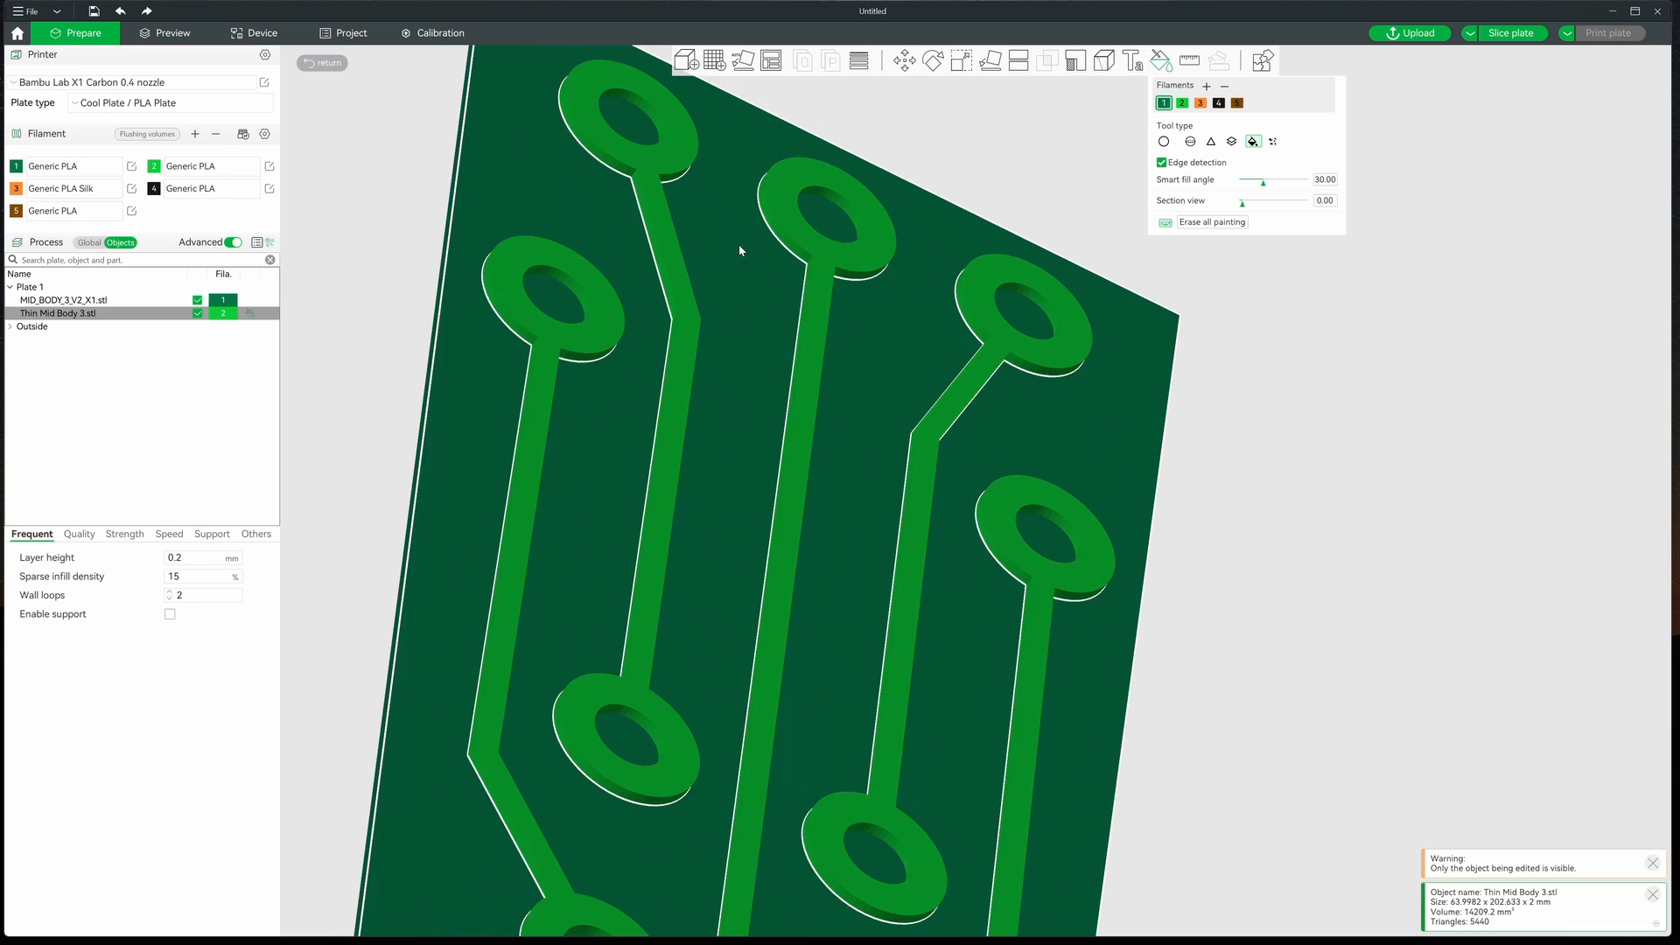
pyautogui.scroll(2, 1050, 306)
pyautogui.moveTo(1143, 407); pyautogui.dragTo(1304, 675, button='middle')
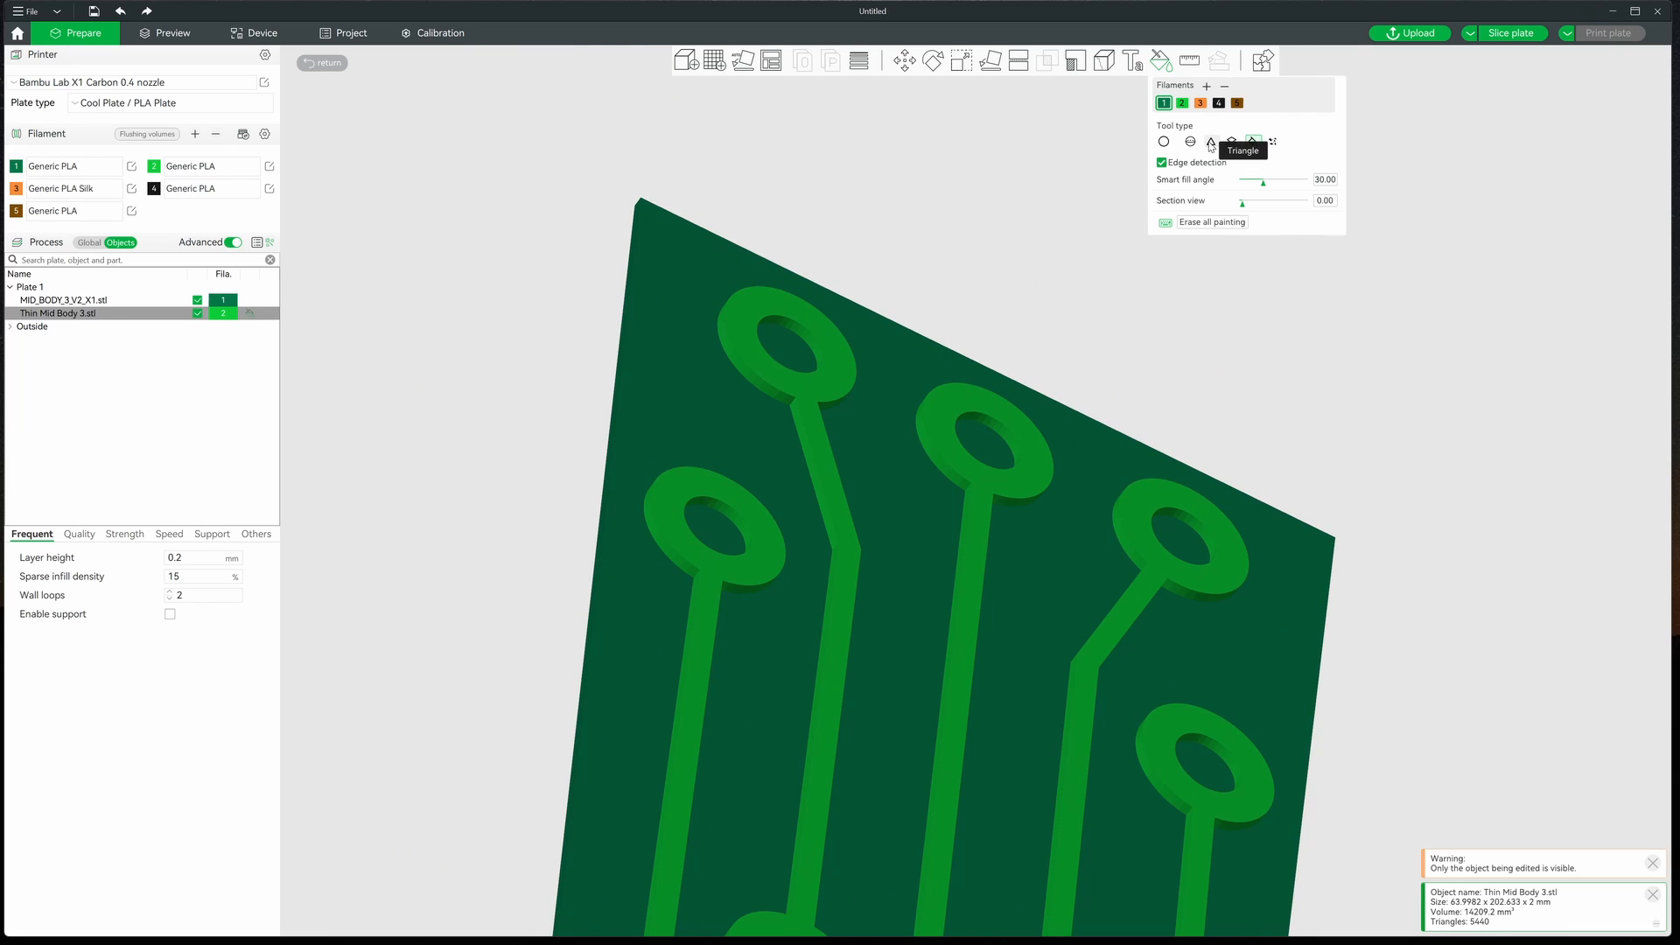
pyautogui.click(1211, 141)
pyautogui.click(805, 387)
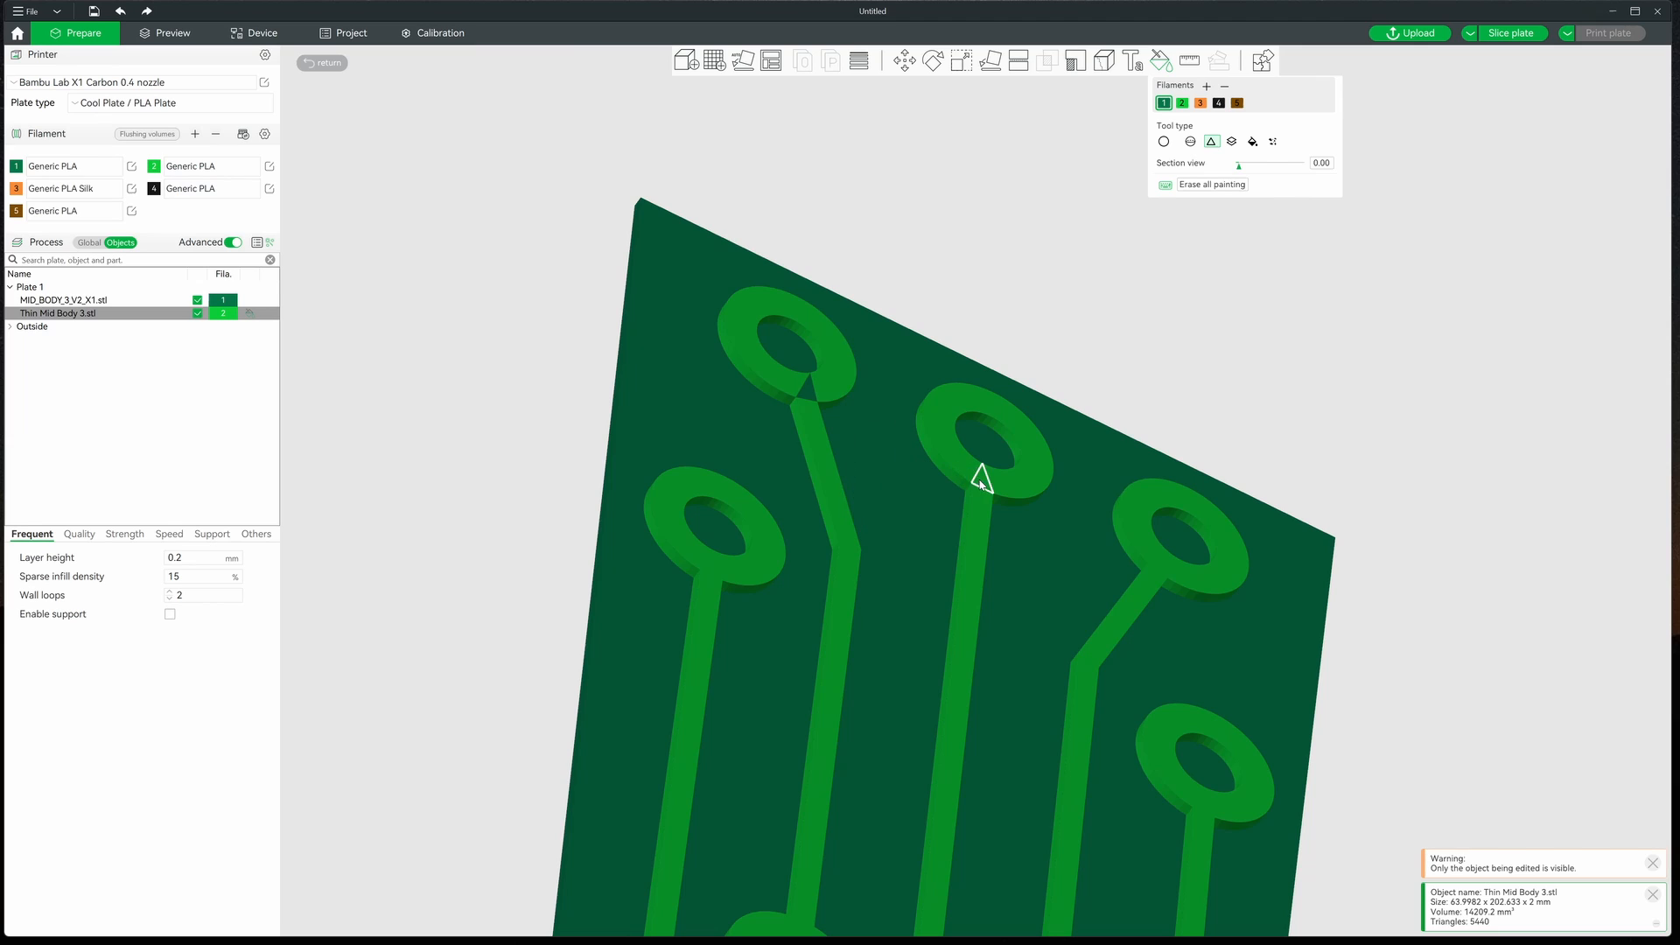
pyautogui.click(1200, 103)
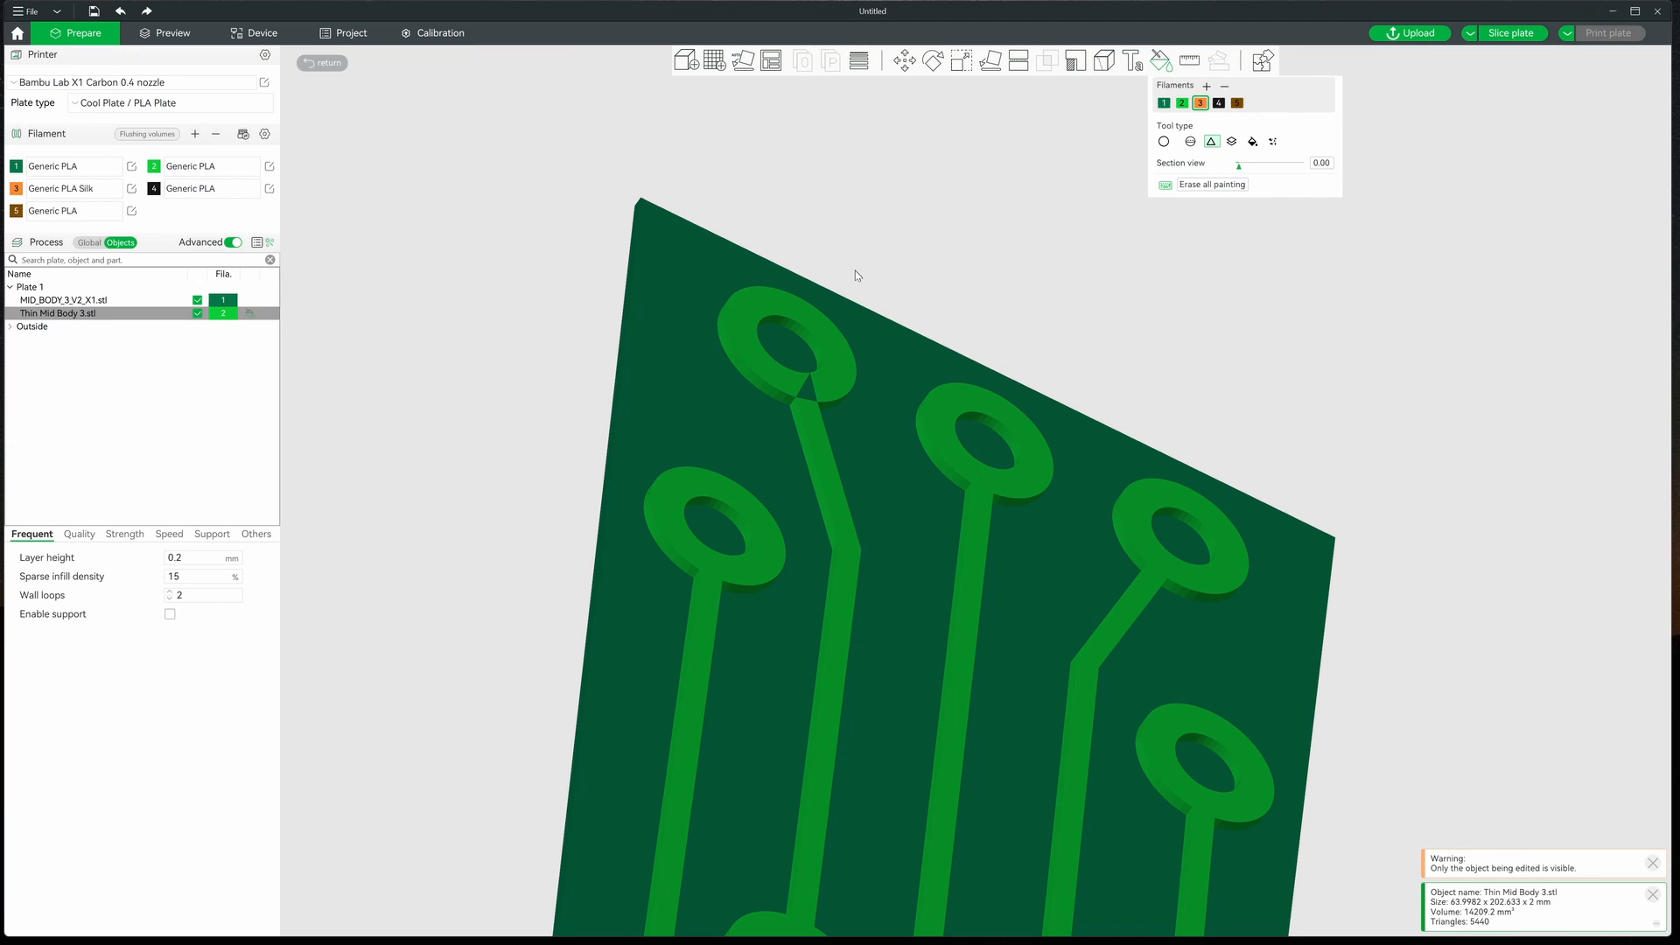
pyautogui.click(810, 387)
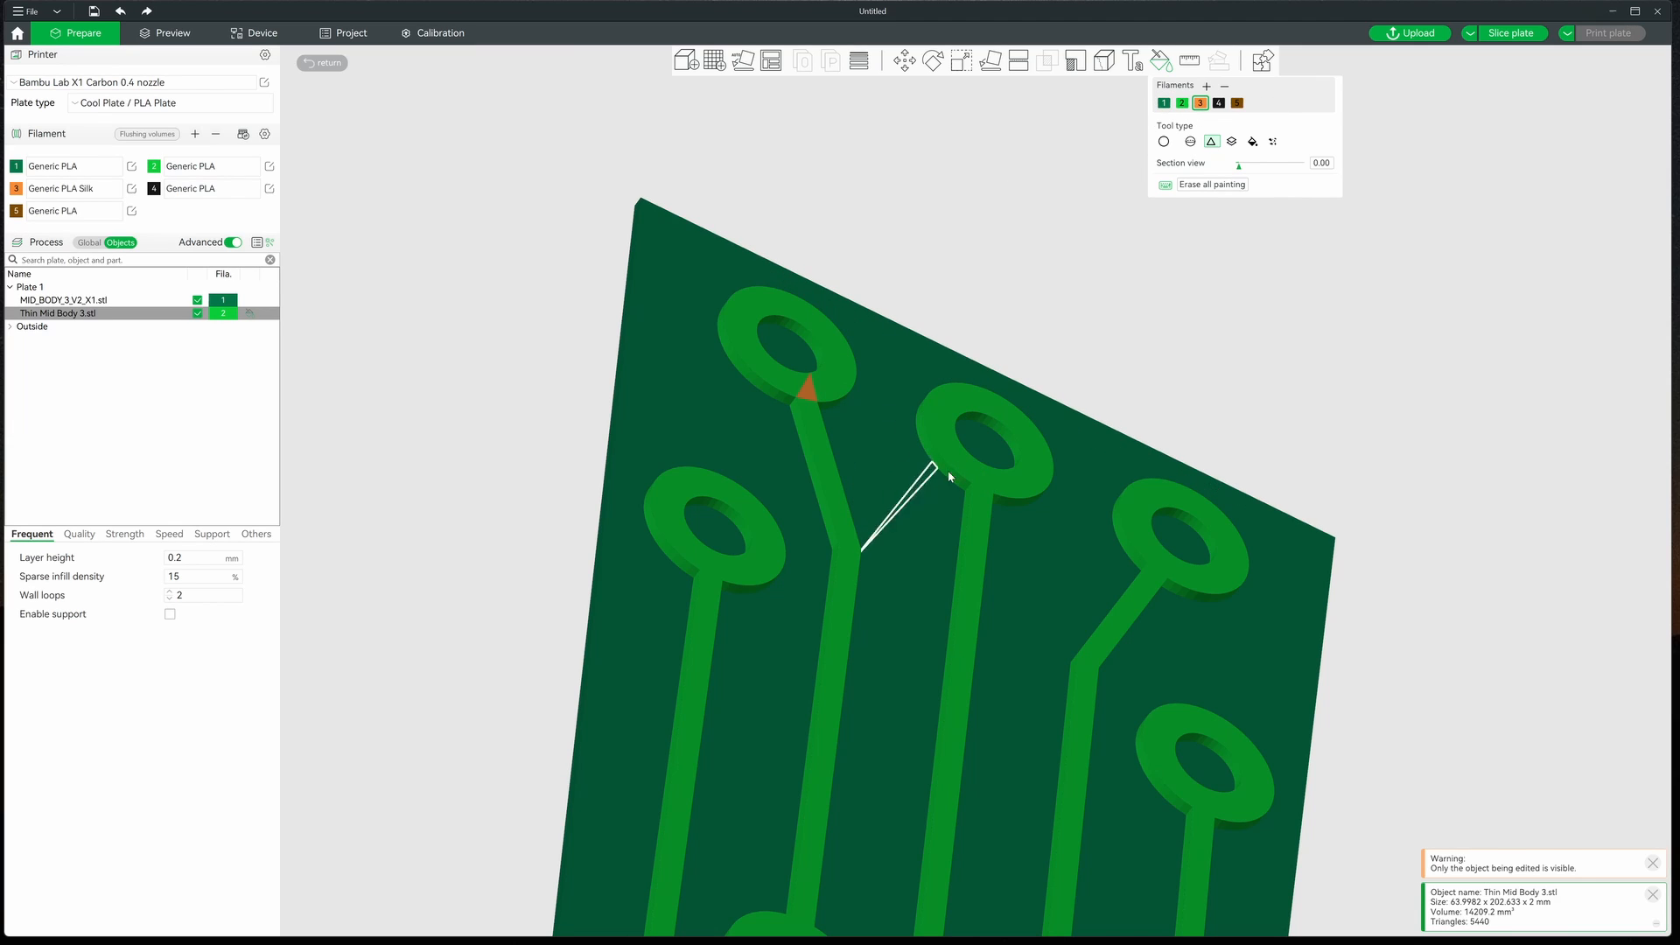
pyautogui.click(1155, 563)
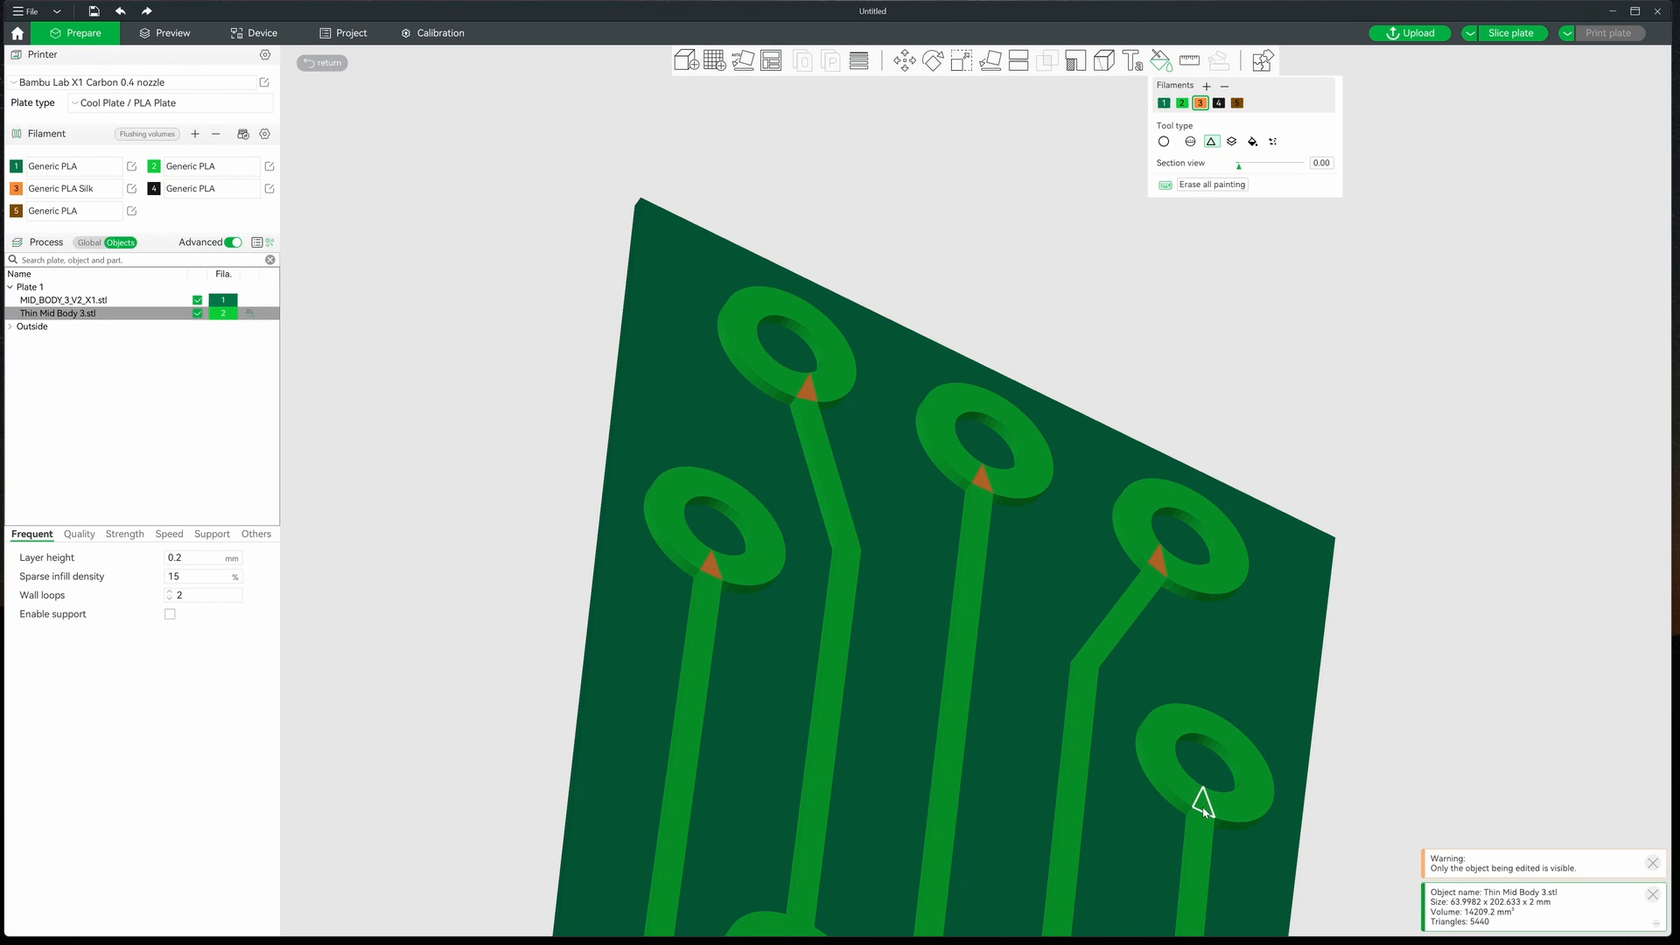
# - Fill all ring pads across the board with filament 3 using the Fill tool and leave colour painting
pyautogui.click(1251, 142)
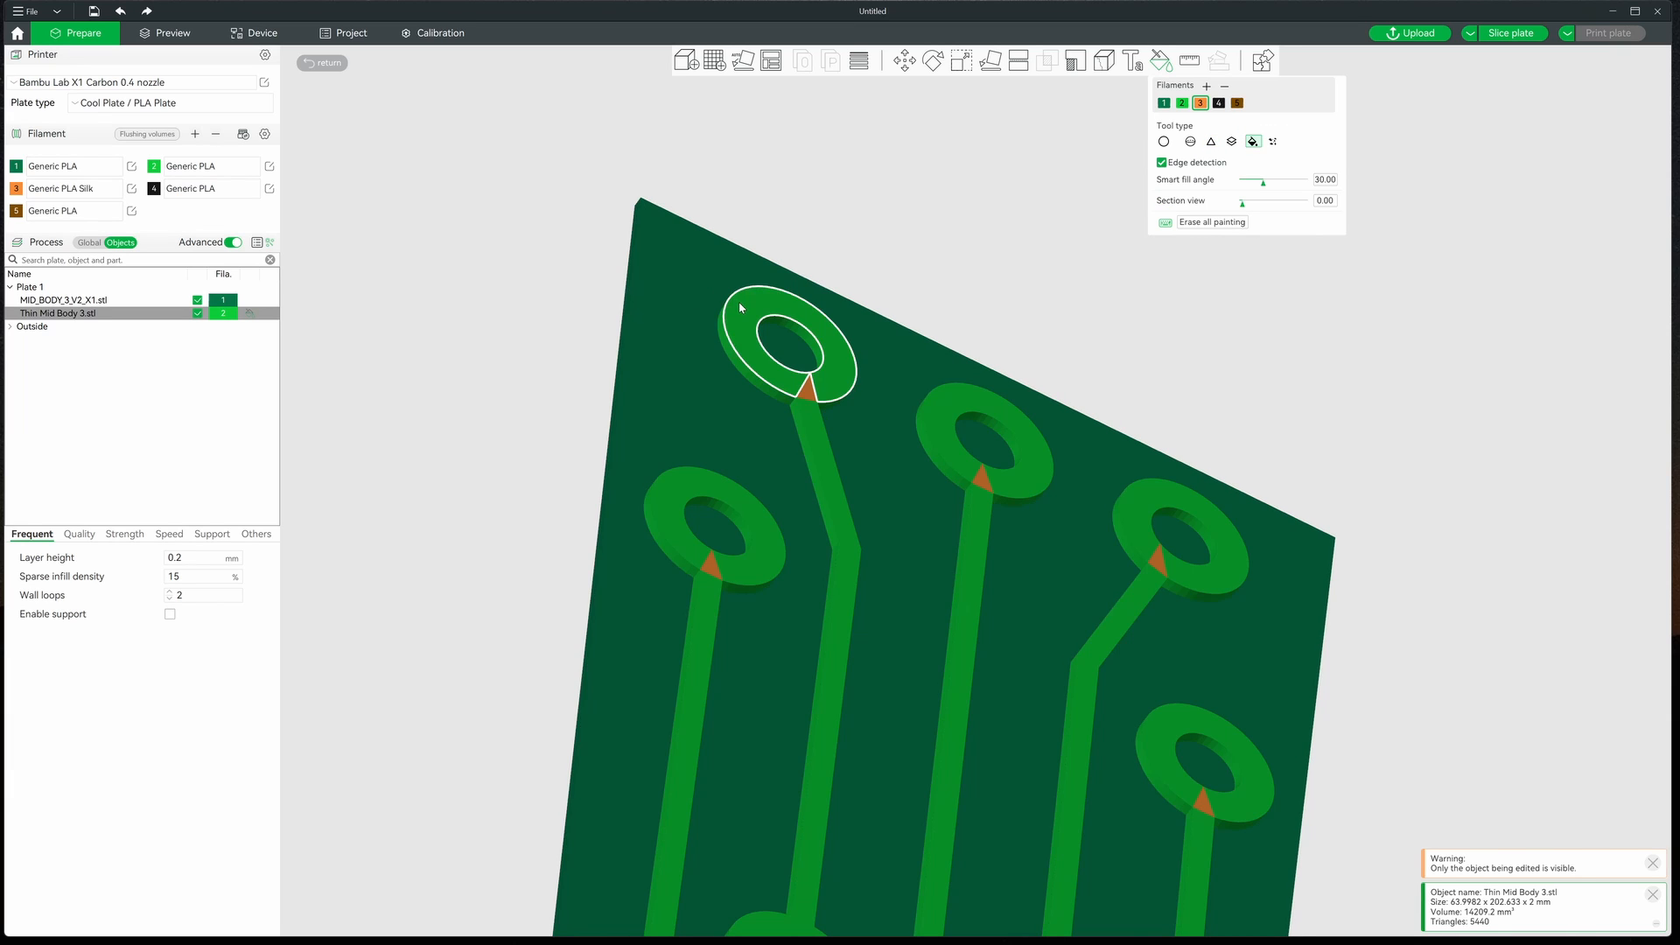
pyautogui.click(763, 319)
pyautogui.click(670, 492)
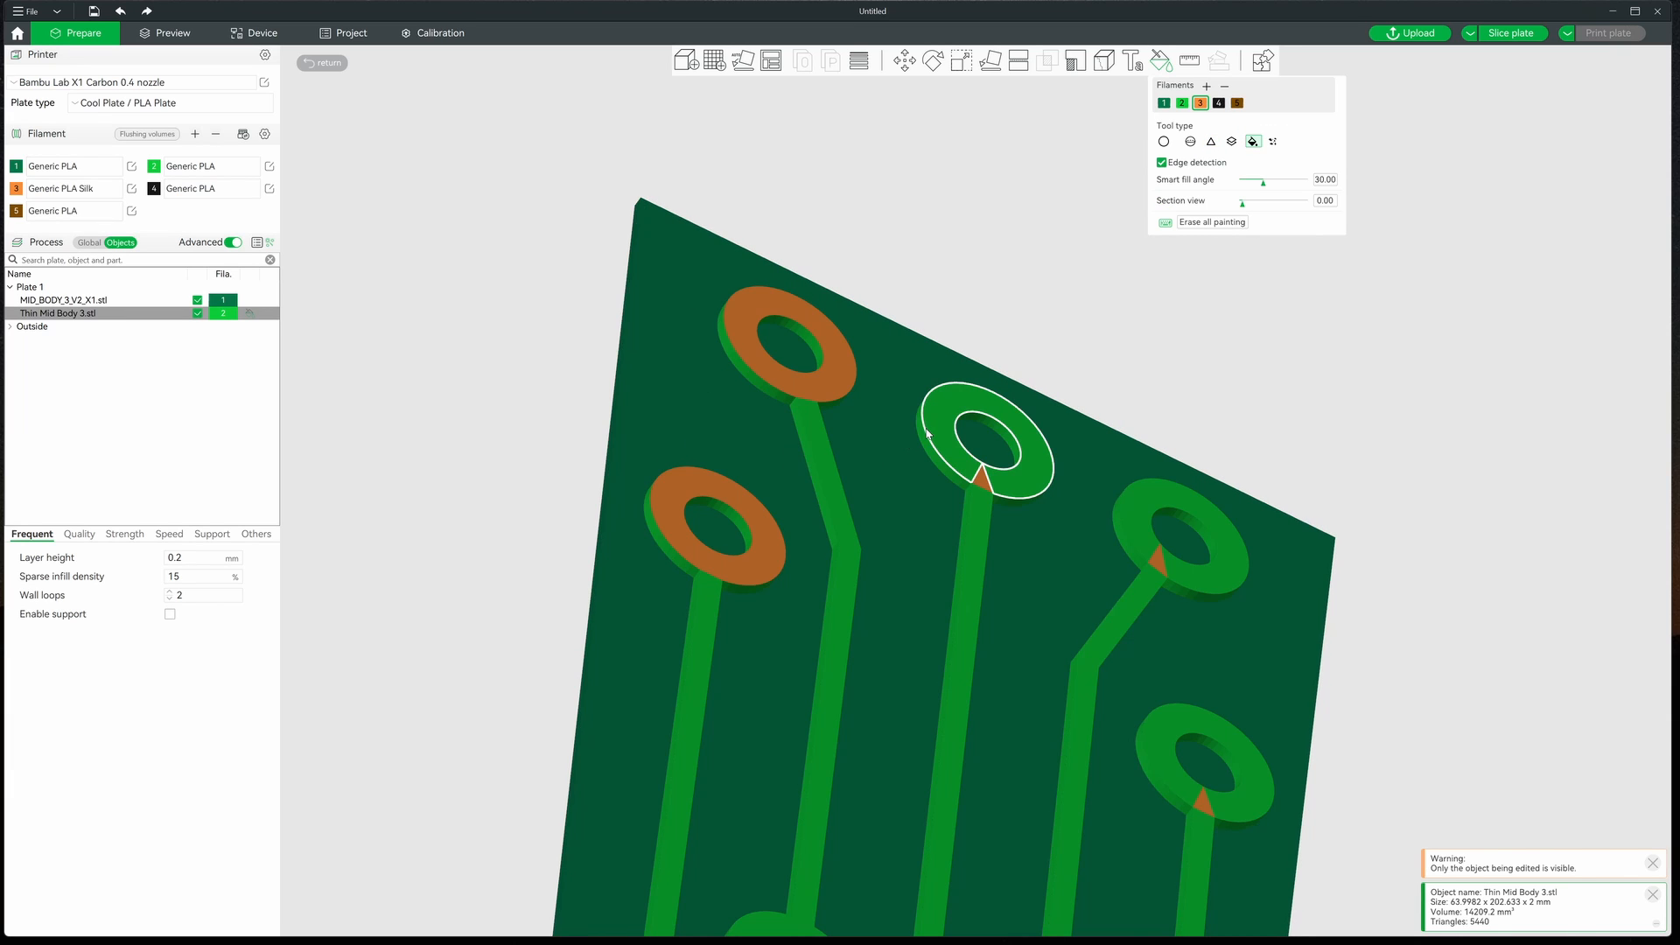
pyautogui.click(928, 434)
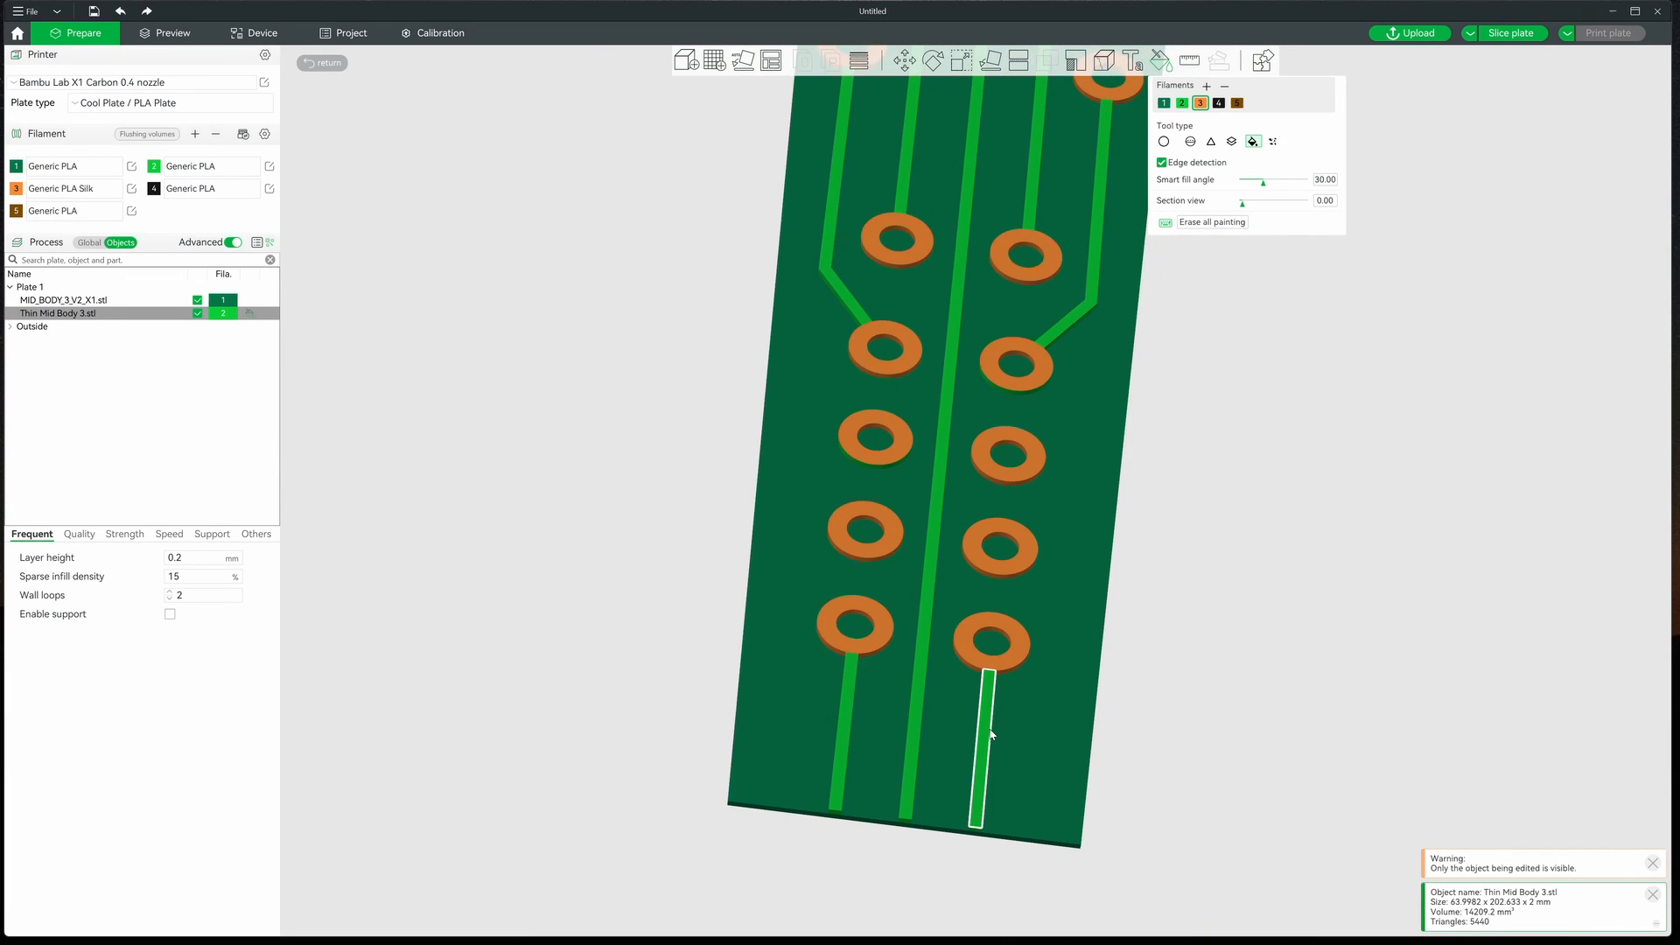
pyautogui.scroll(-3, 991, 735)
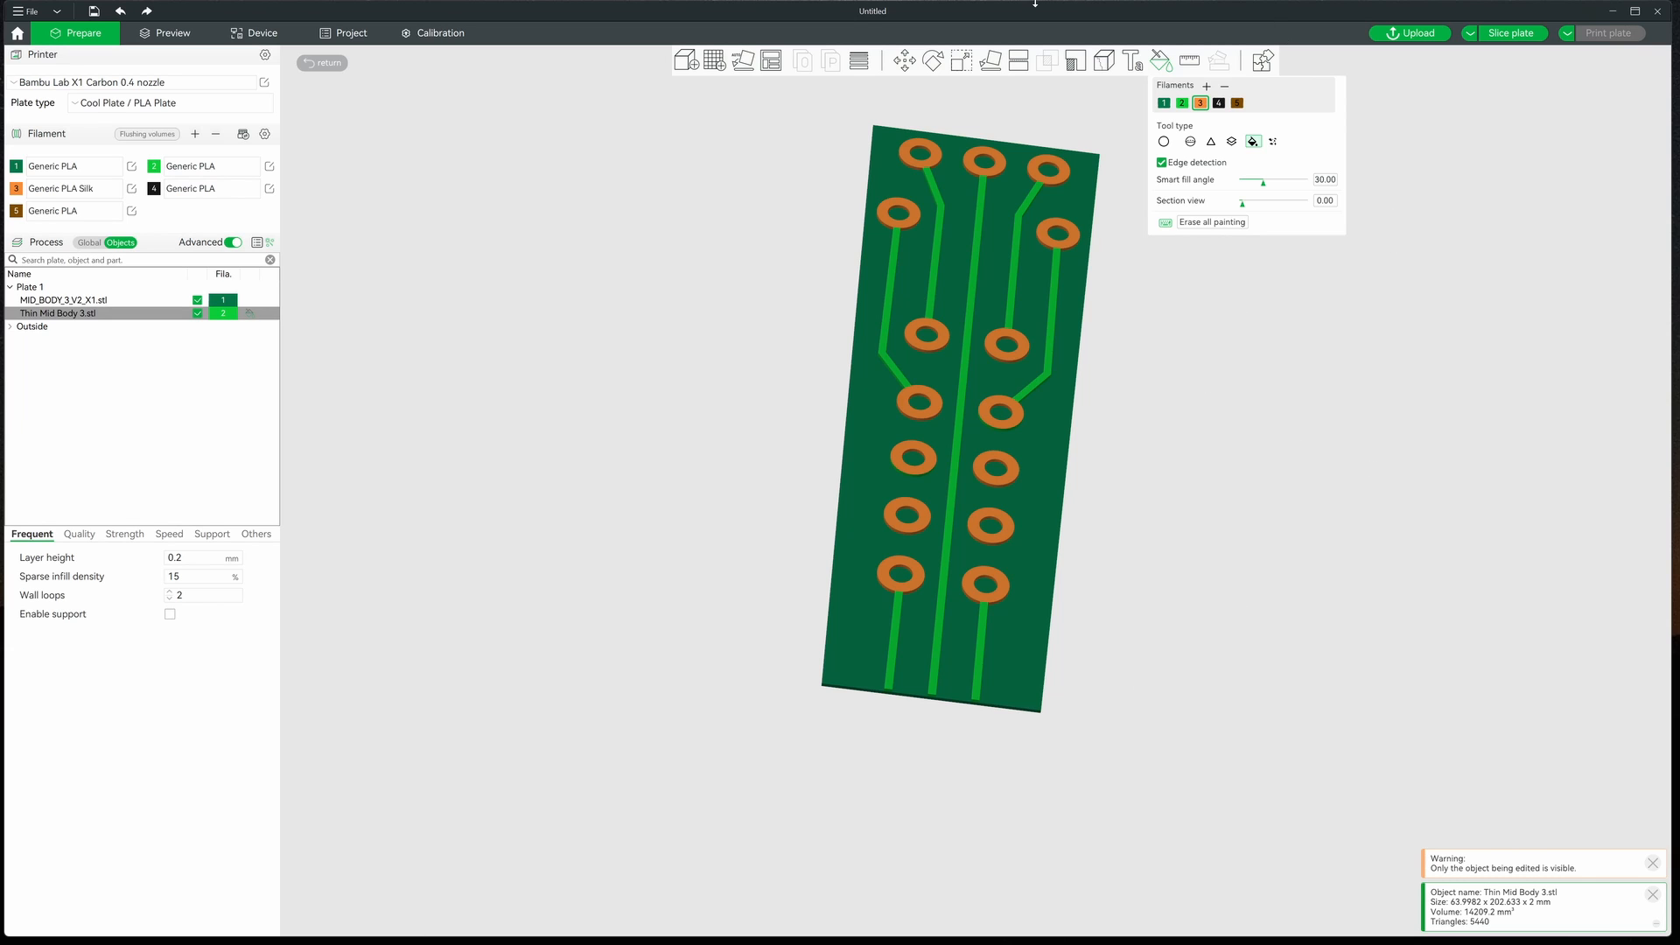
pyautogui.click(1160, 60)
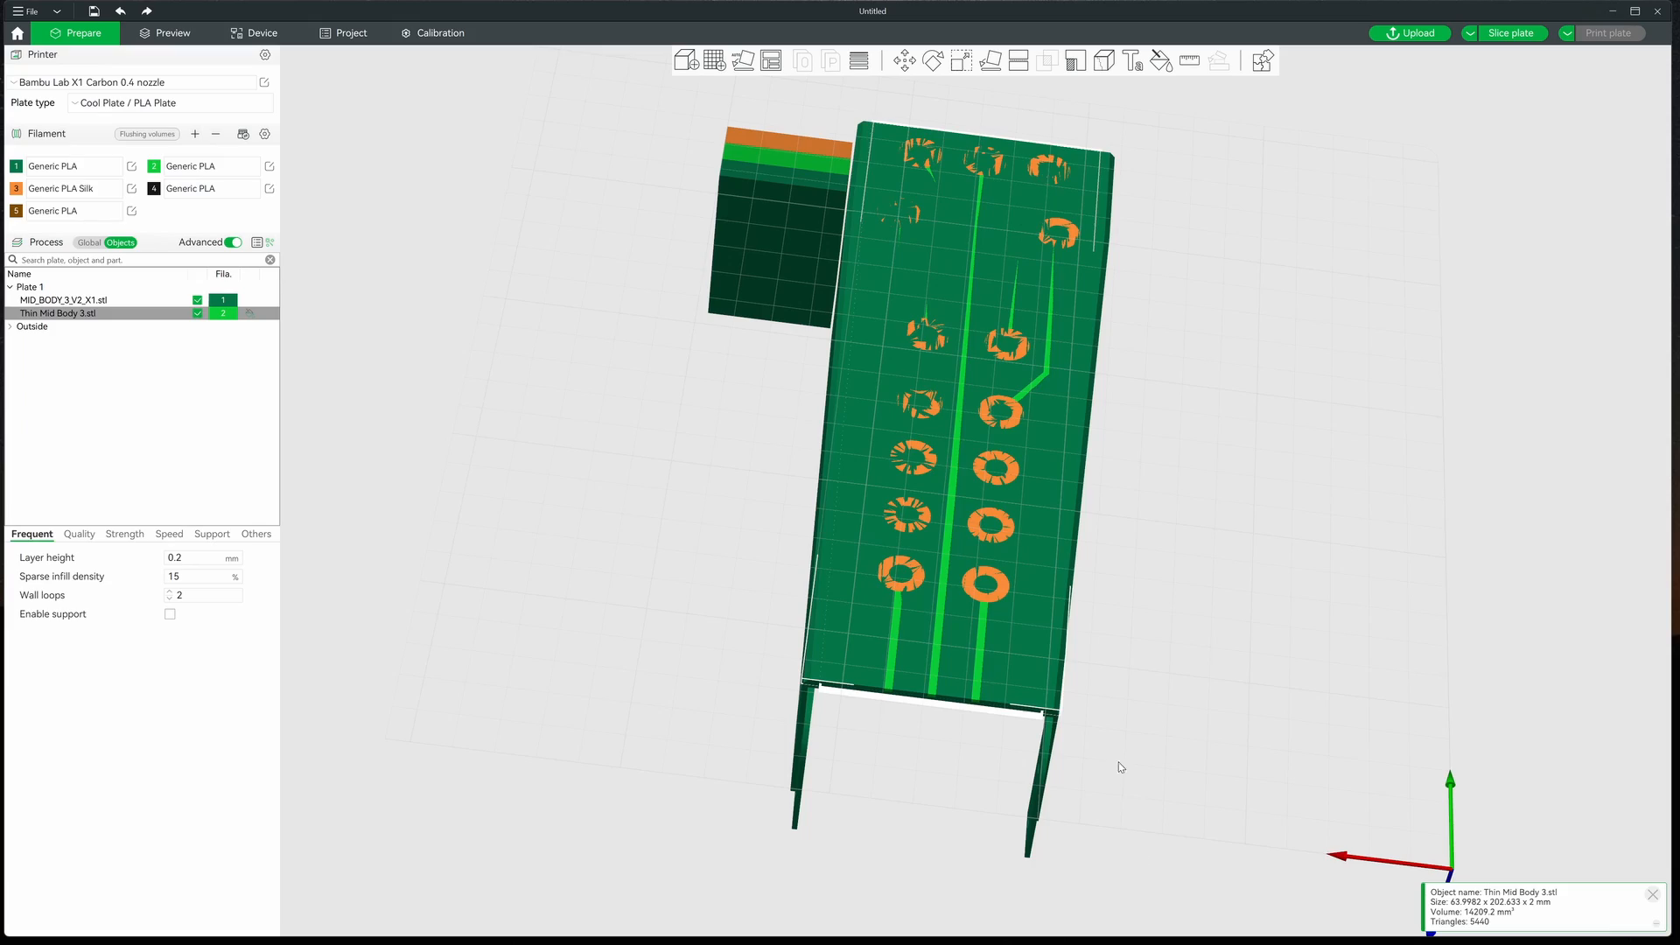
pyautogui.moveTo(1099, 787)
pyautogui.mouseDown()
pyautogui.moveTo(1074, 711)
pyautogui.moveTo(1050, 709)
pyautogui.moveTo(1083, 726)
pyautogui.moveTo(1090, 759)
pyautogui.mouseUp()
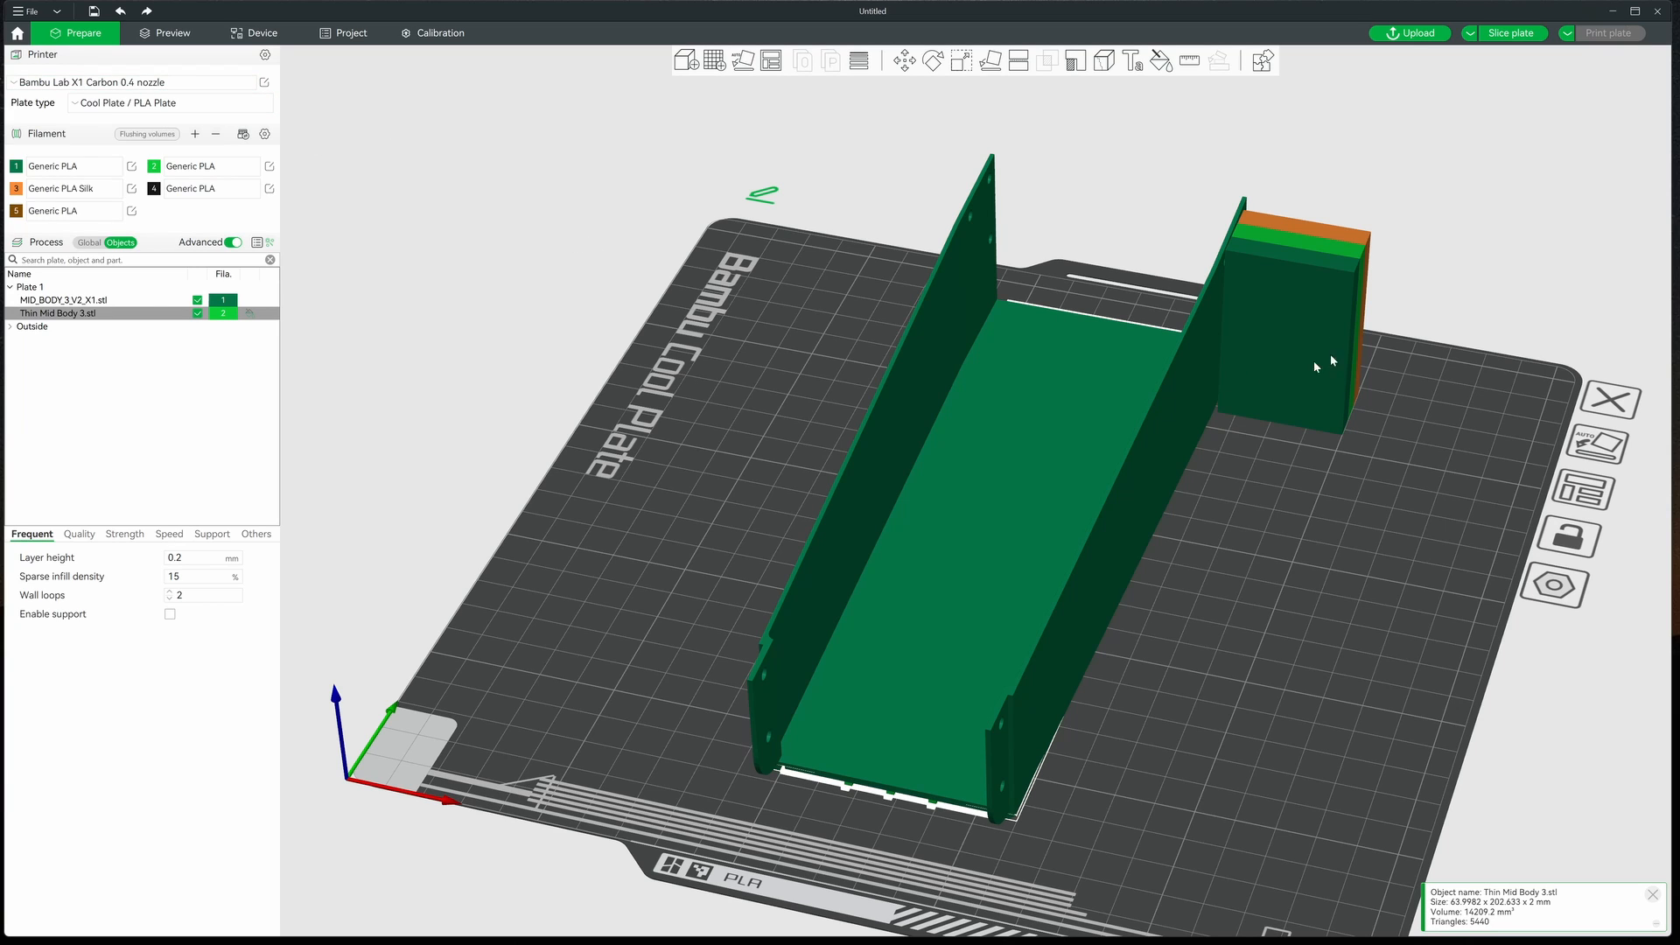
pyautogui.click(937, 347)
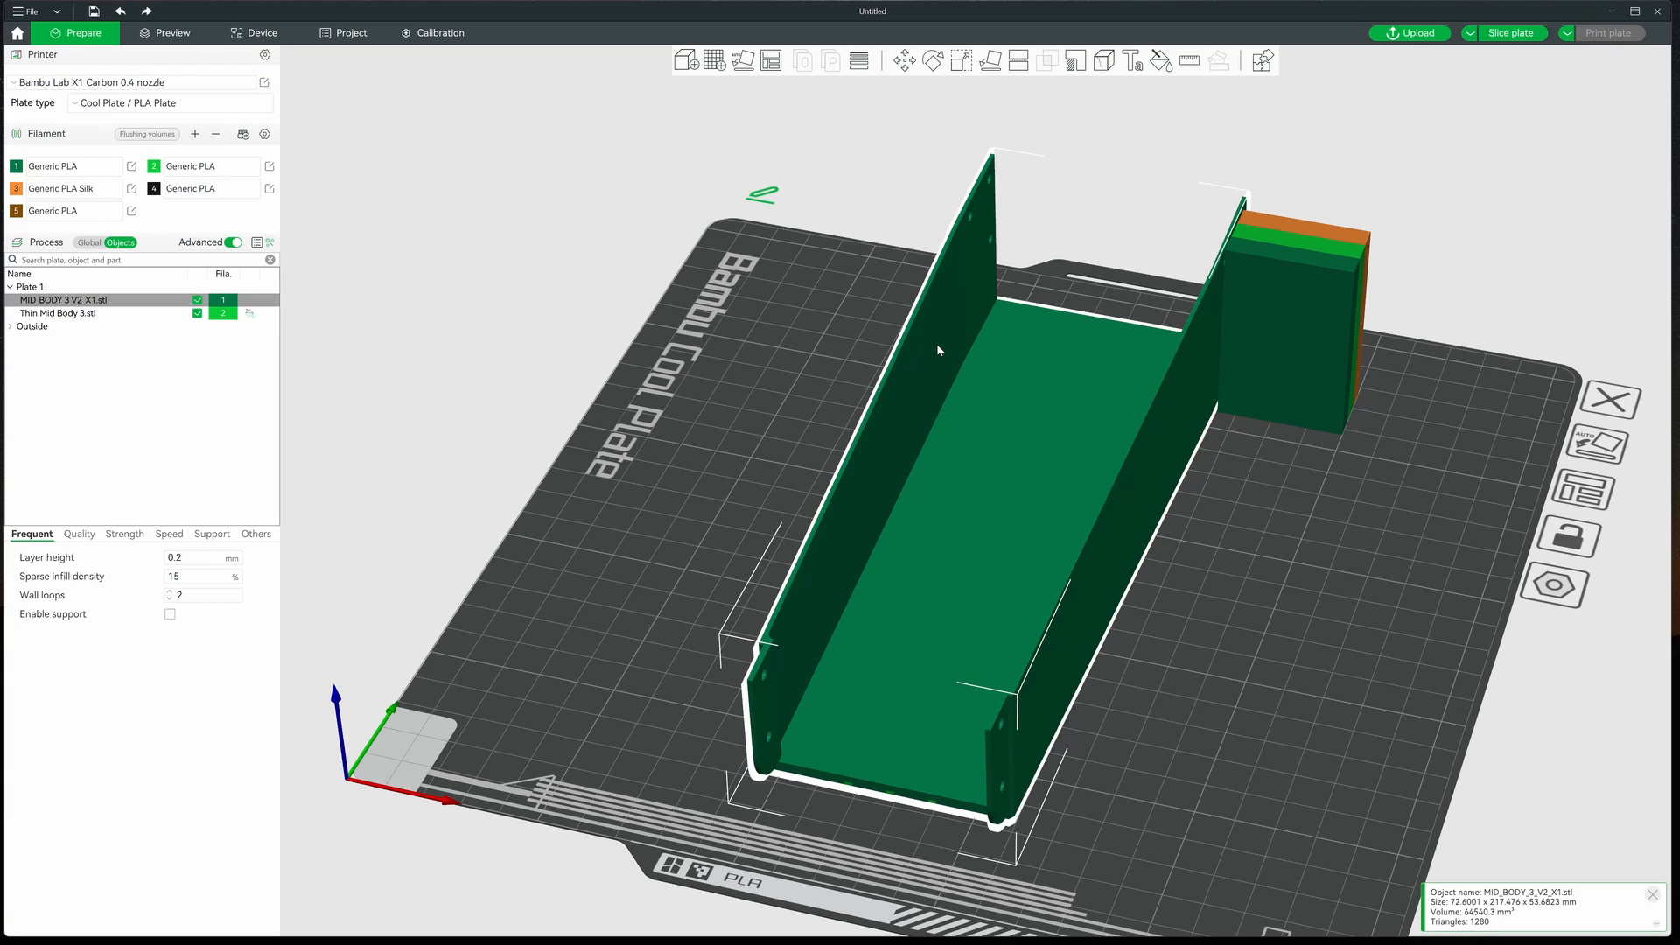
pyautogui.keyDown('shift'); pyautogui.click(91, 314); pyautogui.keyUp('shift')
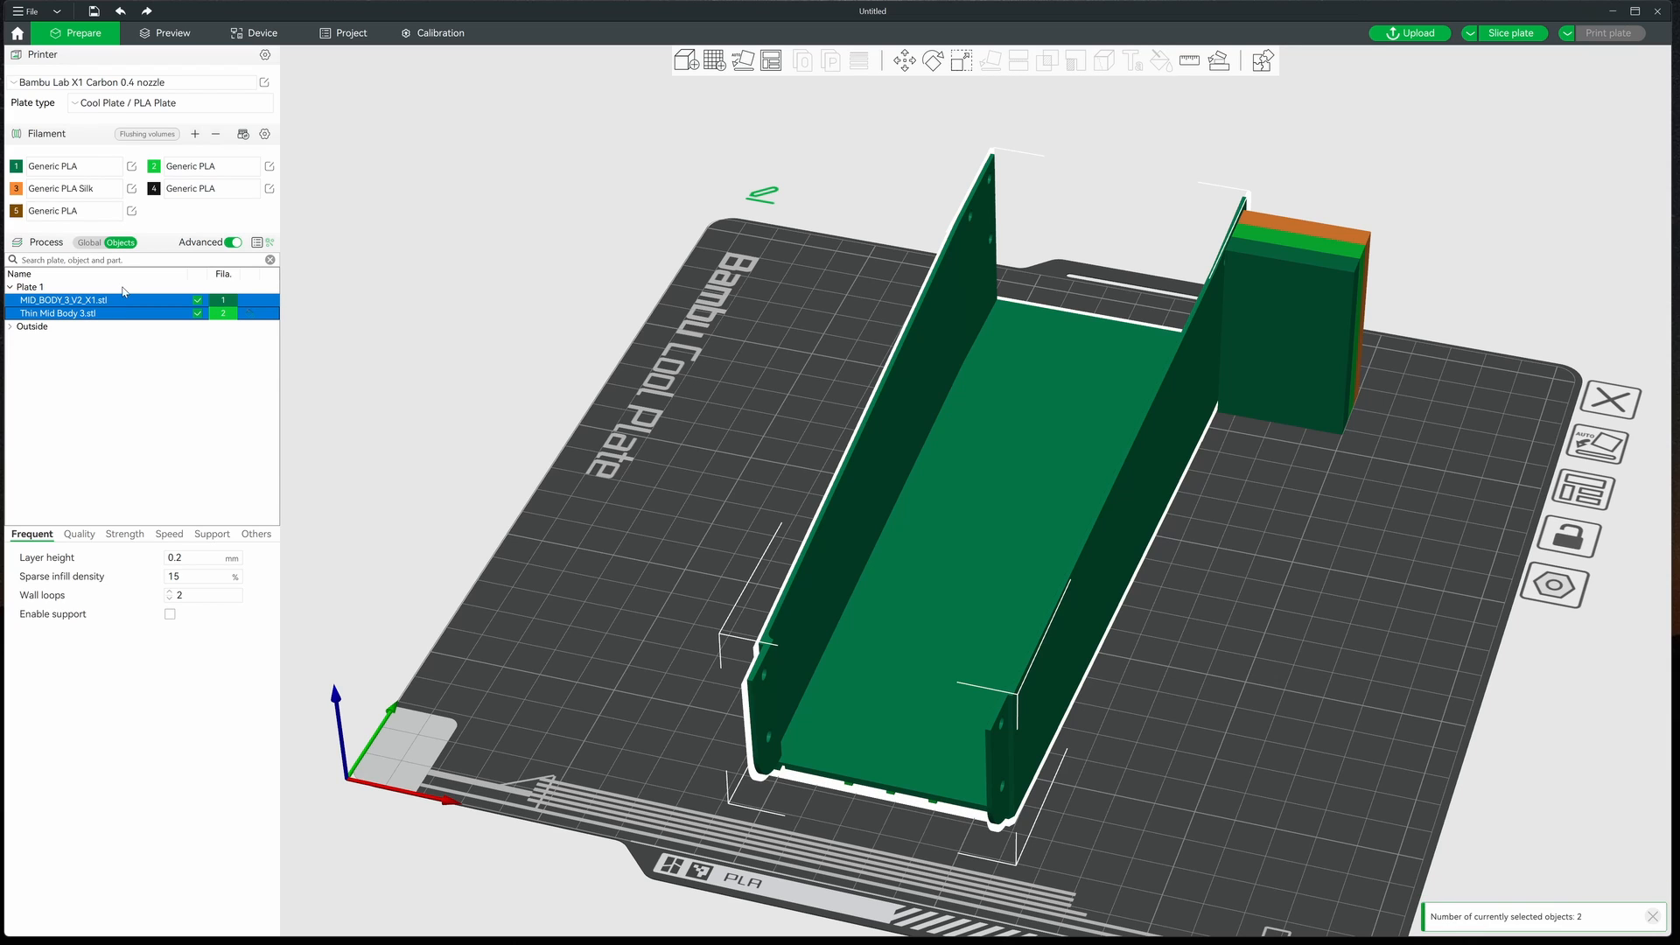
pyautogui.click(88, 242)
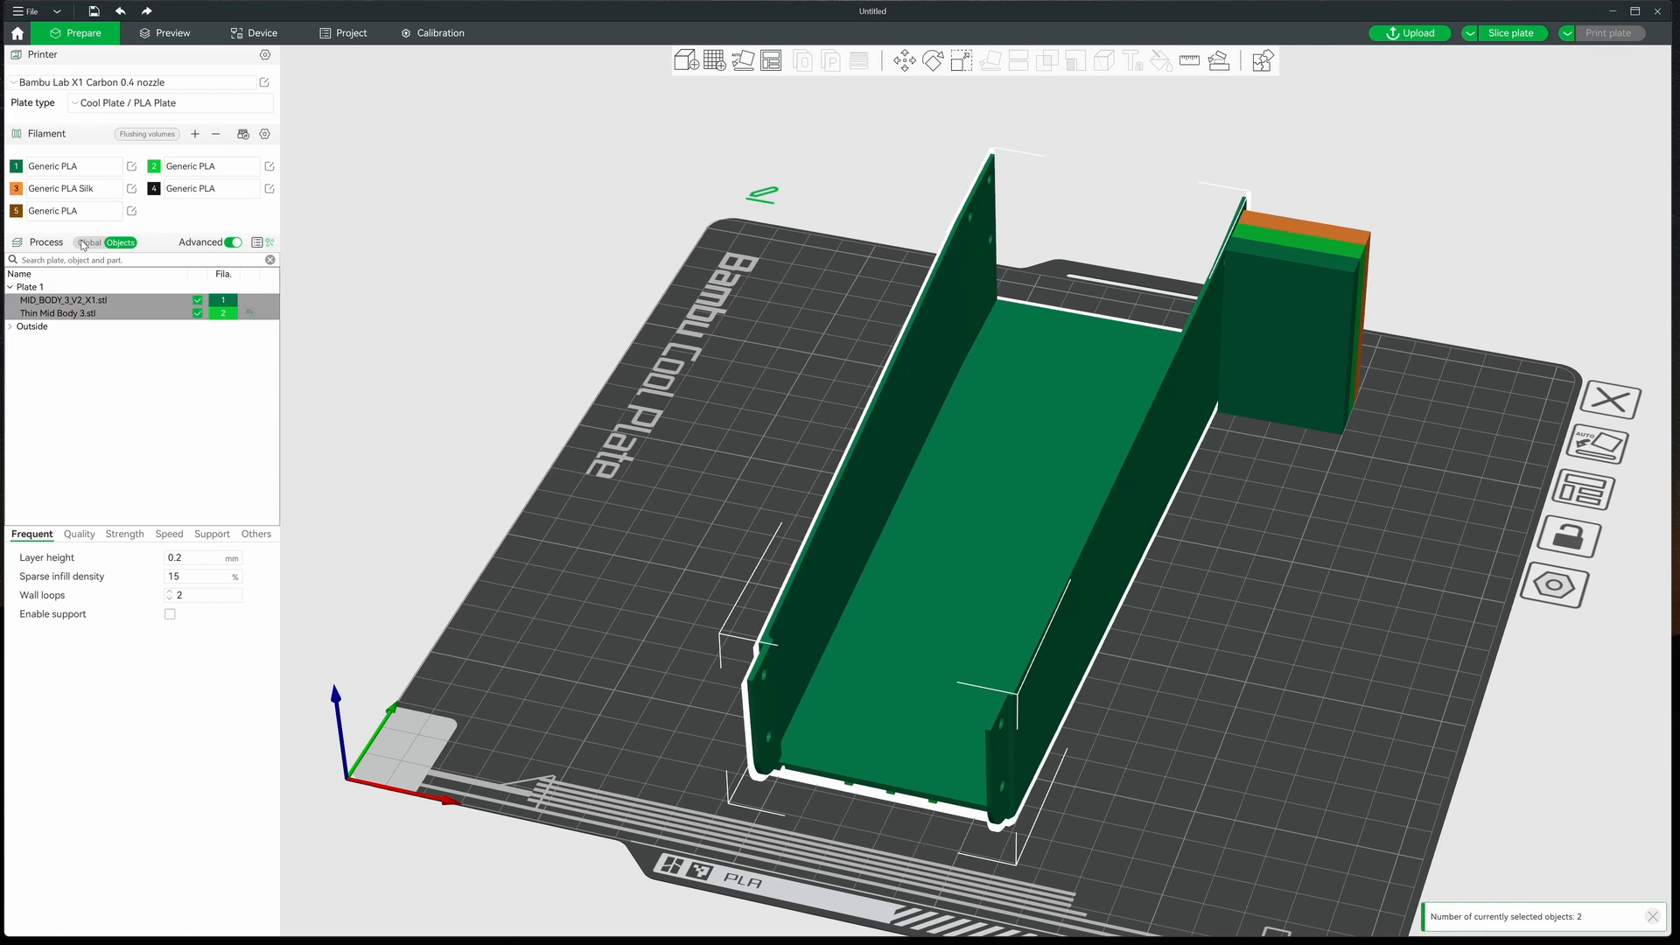
pyautogui.click(118, 244)
pyautogui.click(270, 309)
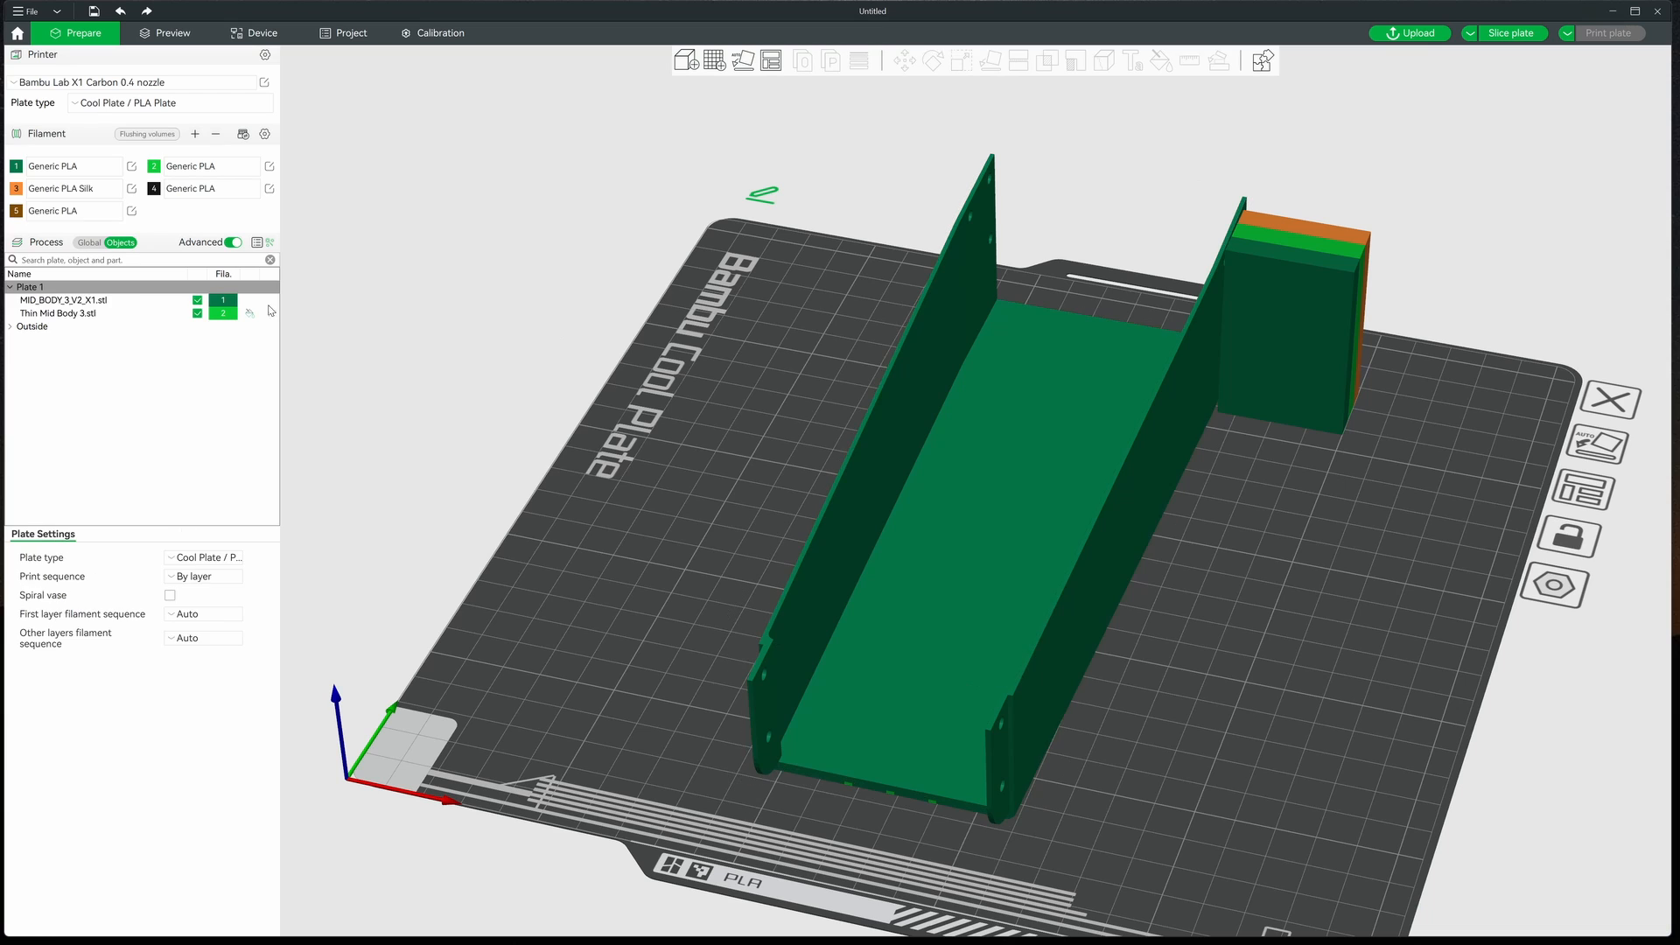
pyautogui.click(84, 301)
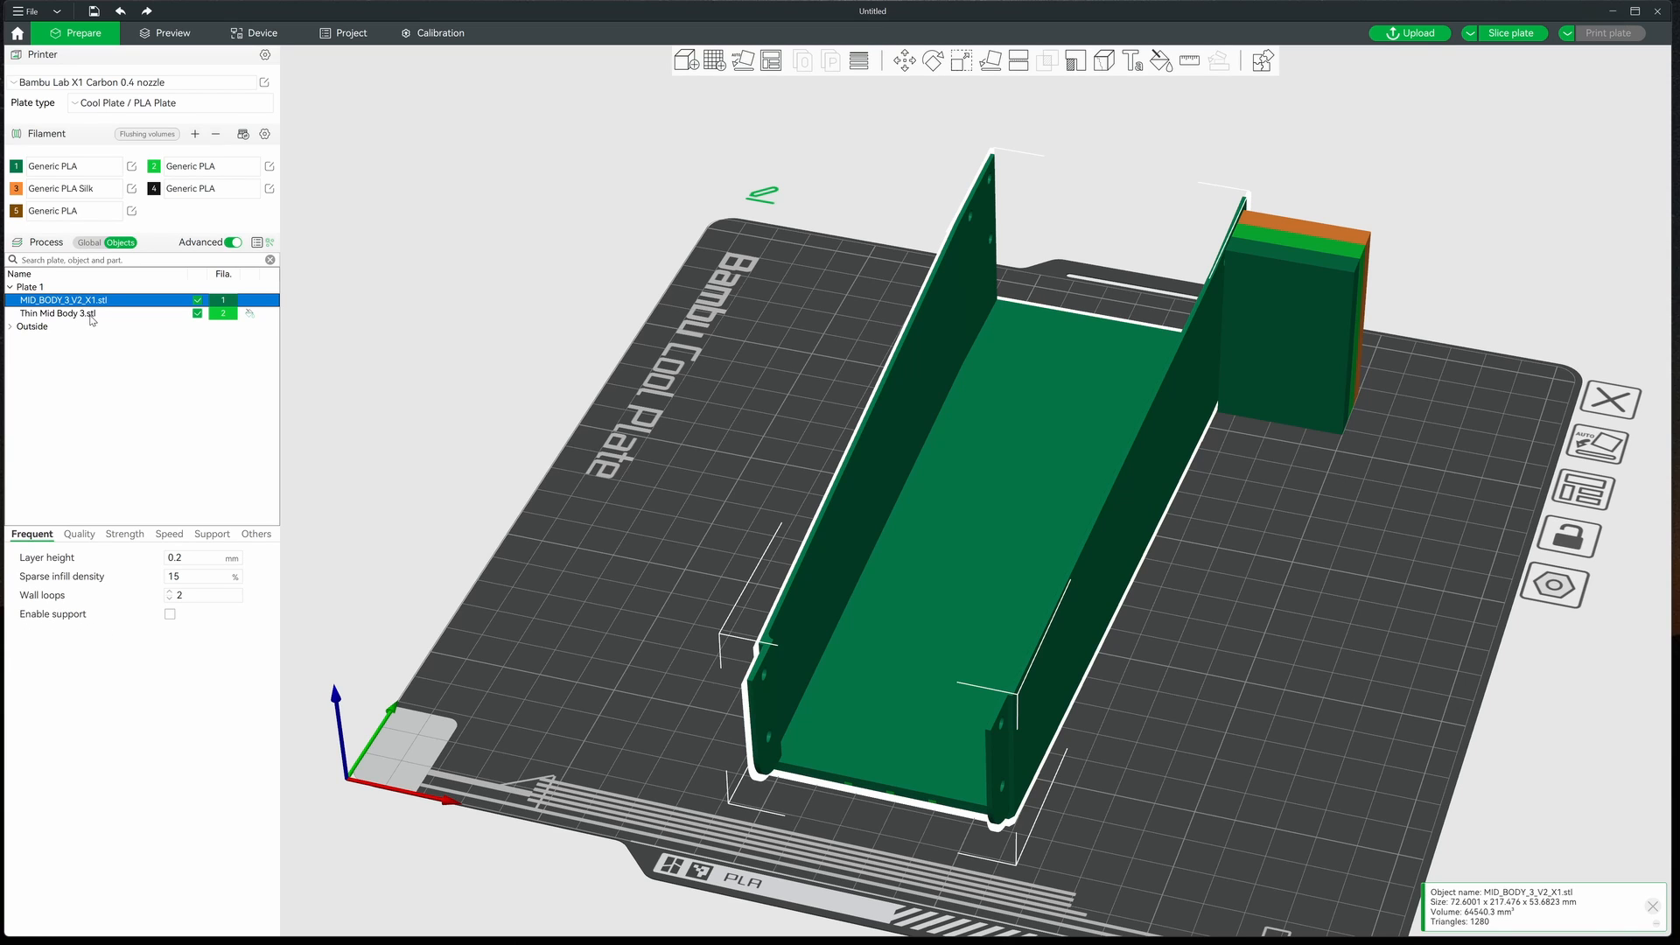
pyautogui.keyDown('ctrl'); pyautogui.click(90, 314); pyautogui.keyUp('ctrl')
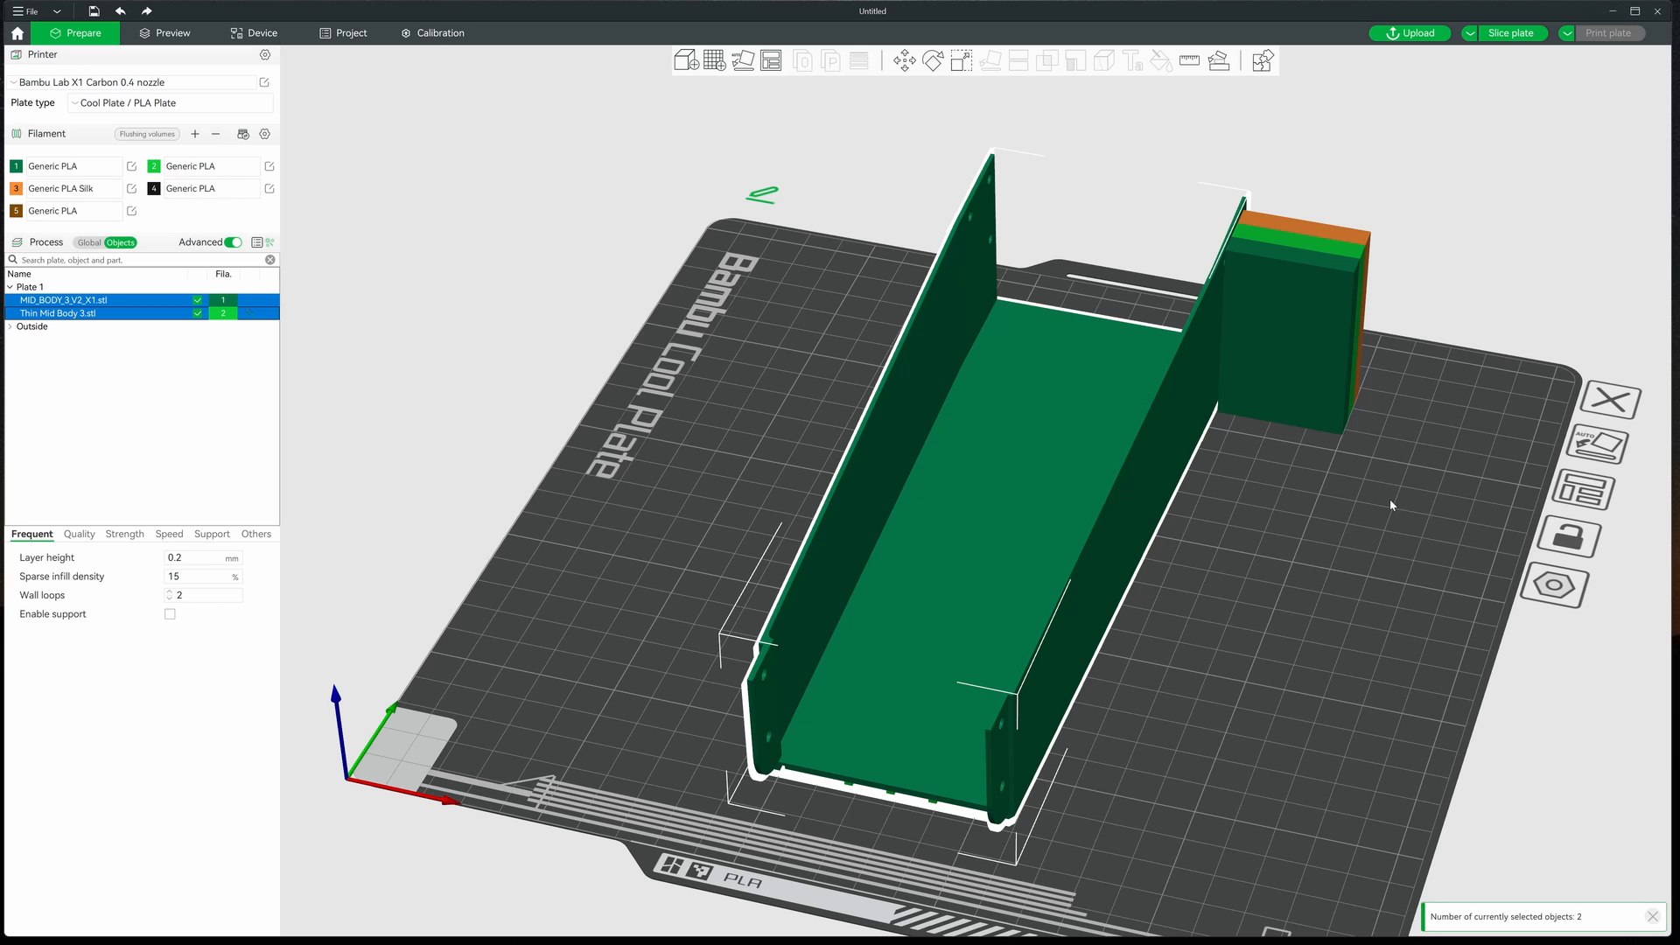
# - Move the prime tower away from the housing toward the edge of the plate
pyautogui.moveTo(1323, 304); pyautogui.dragTo(1435, 329)
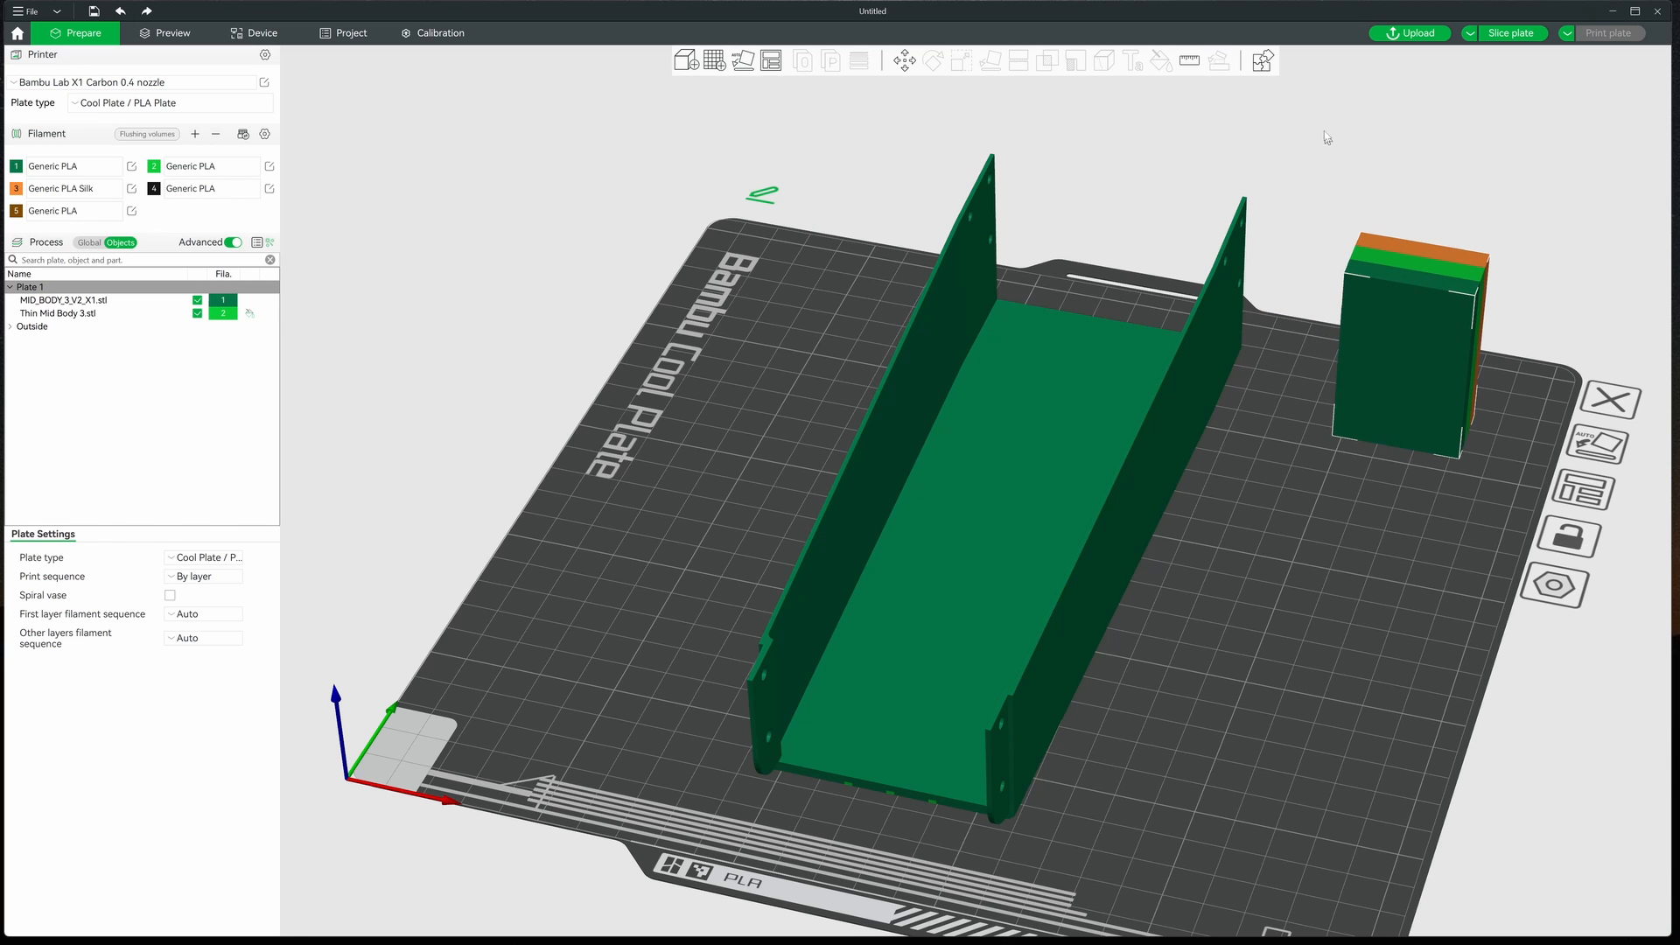
pyautogui.click(1325, 133)
# - Select both MID_BODY_3_V2_X1.stl and Thin Mid Body 3.stl and merge them into one assembly
pyautogui.moveTo(1520, 196); pyautogui.dragTo(1520, 217, button='right')
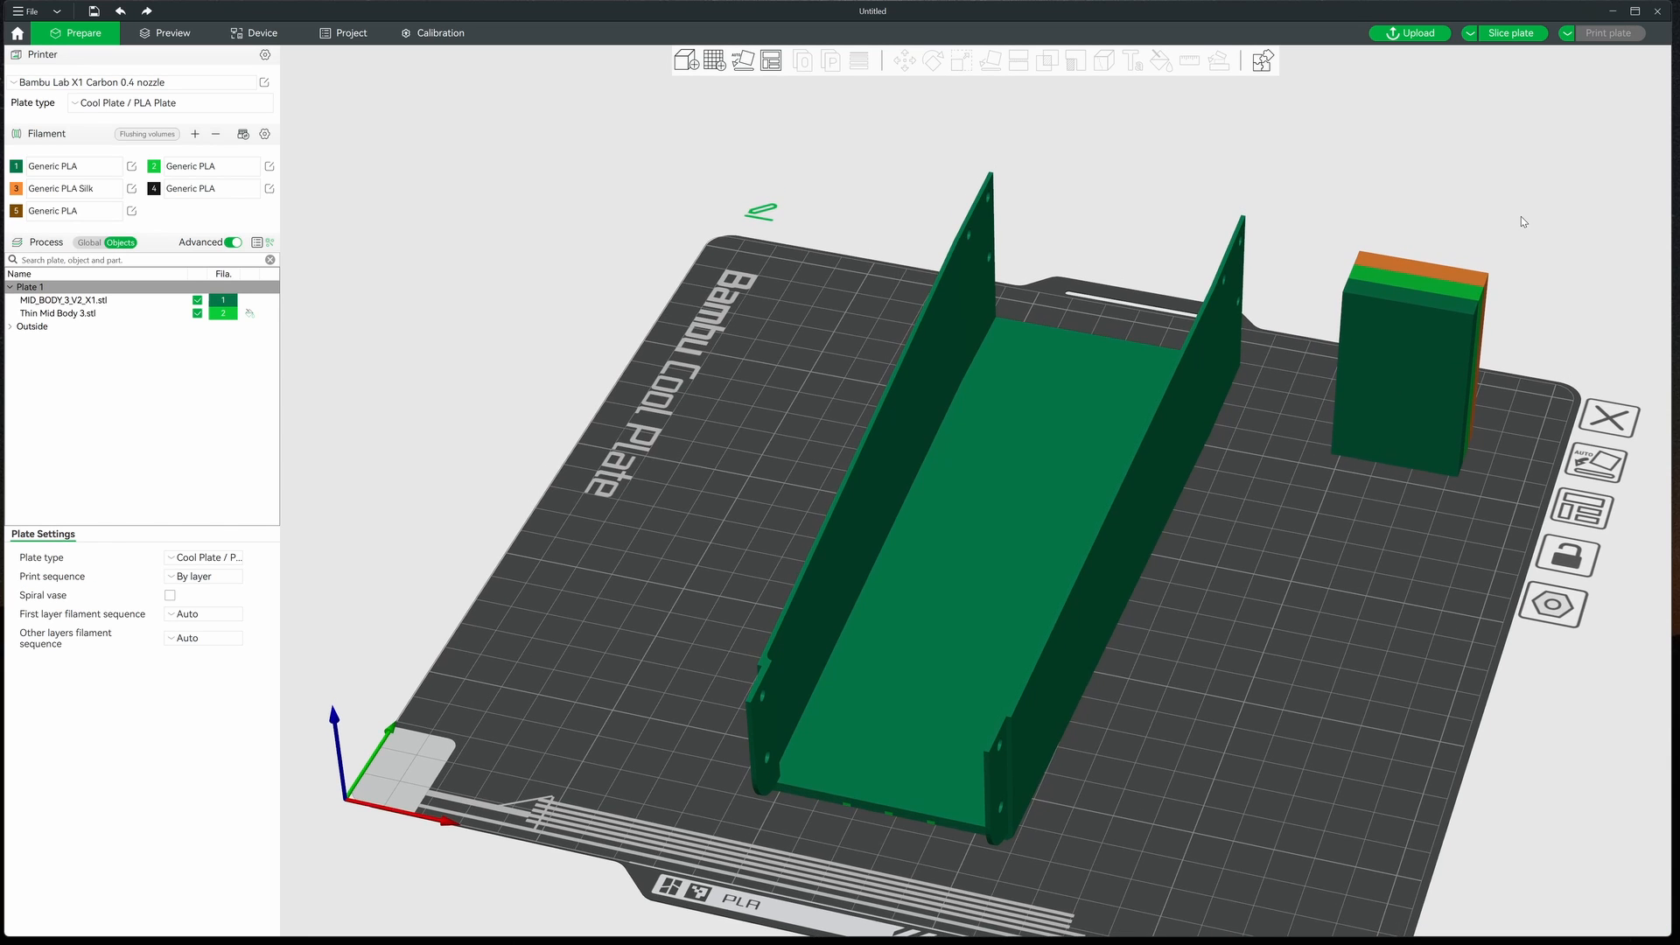
pyautogui.moveTo(1520, 217); pyautogui.dragTo(1521, 241)
pyautogui.scroll(-7, 1254, 507)
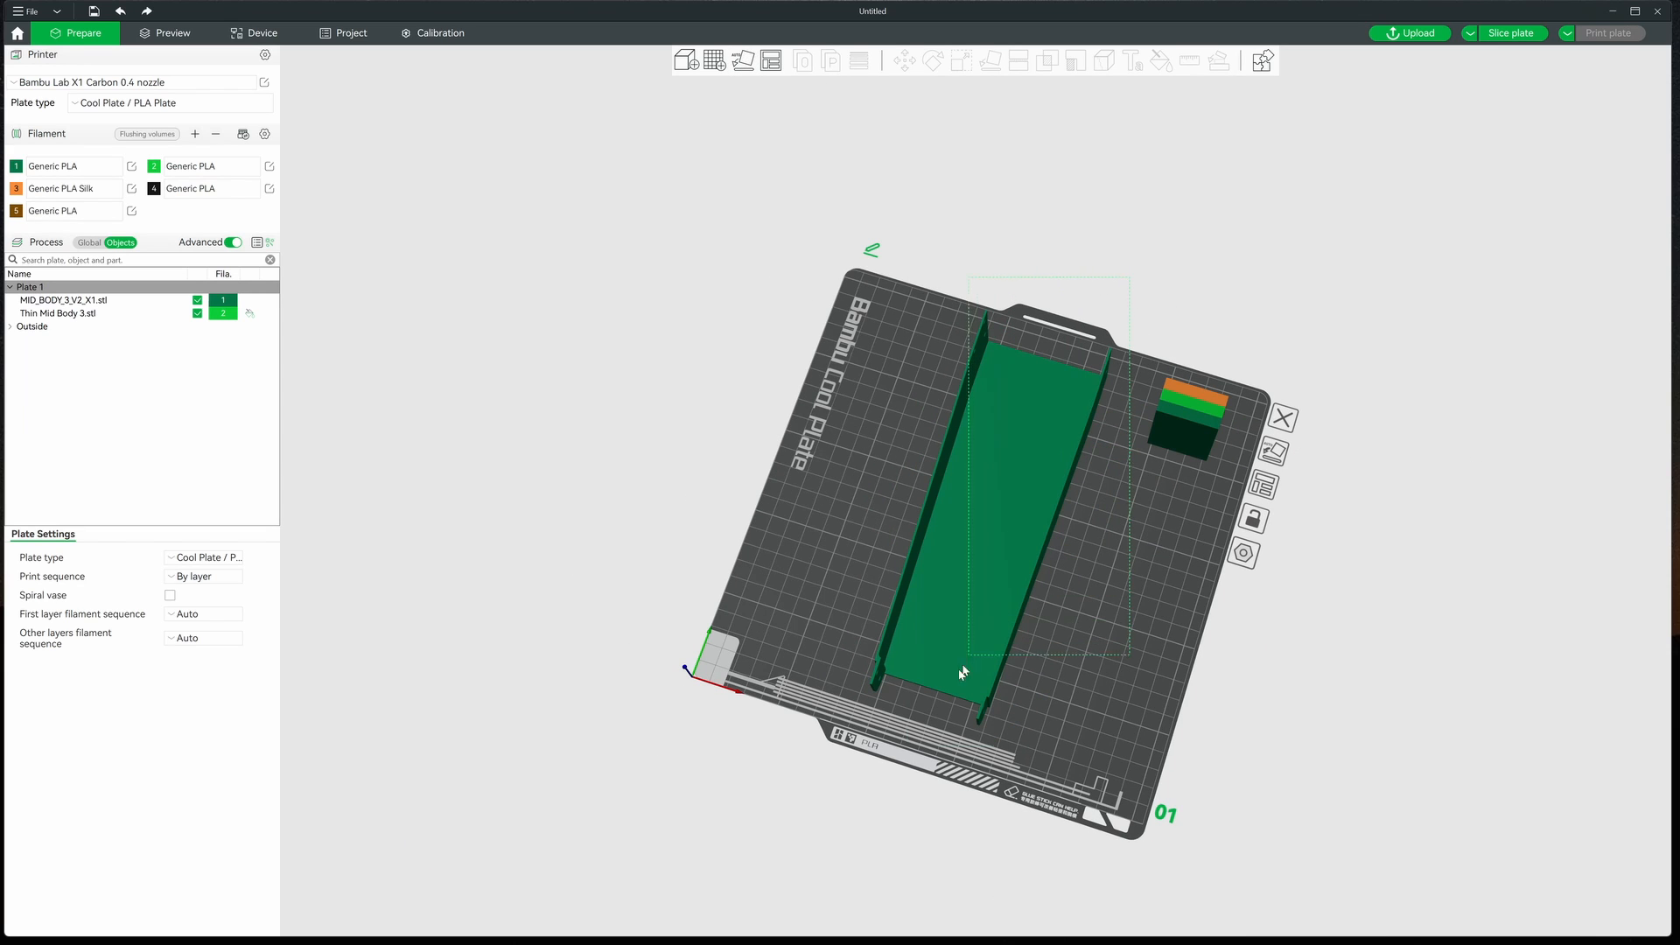
pyautogui.hotkey('ctrl', 'a')
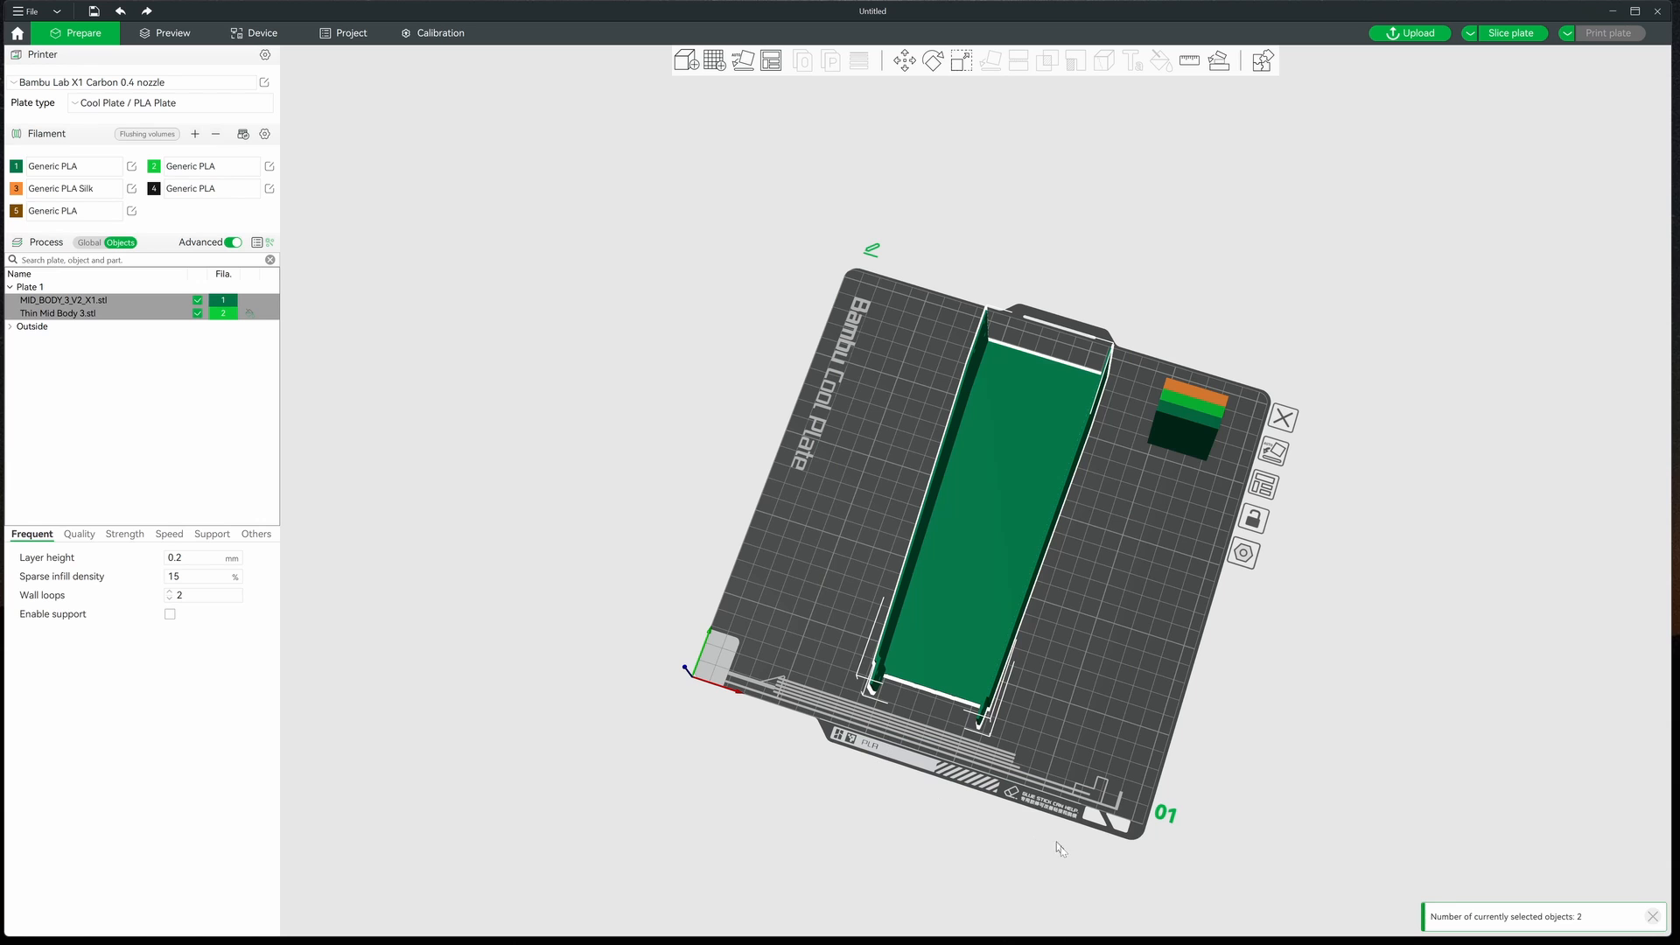
pyautogui.moveTo(1187, 705); pyautogui.dragTo(1189, 663)
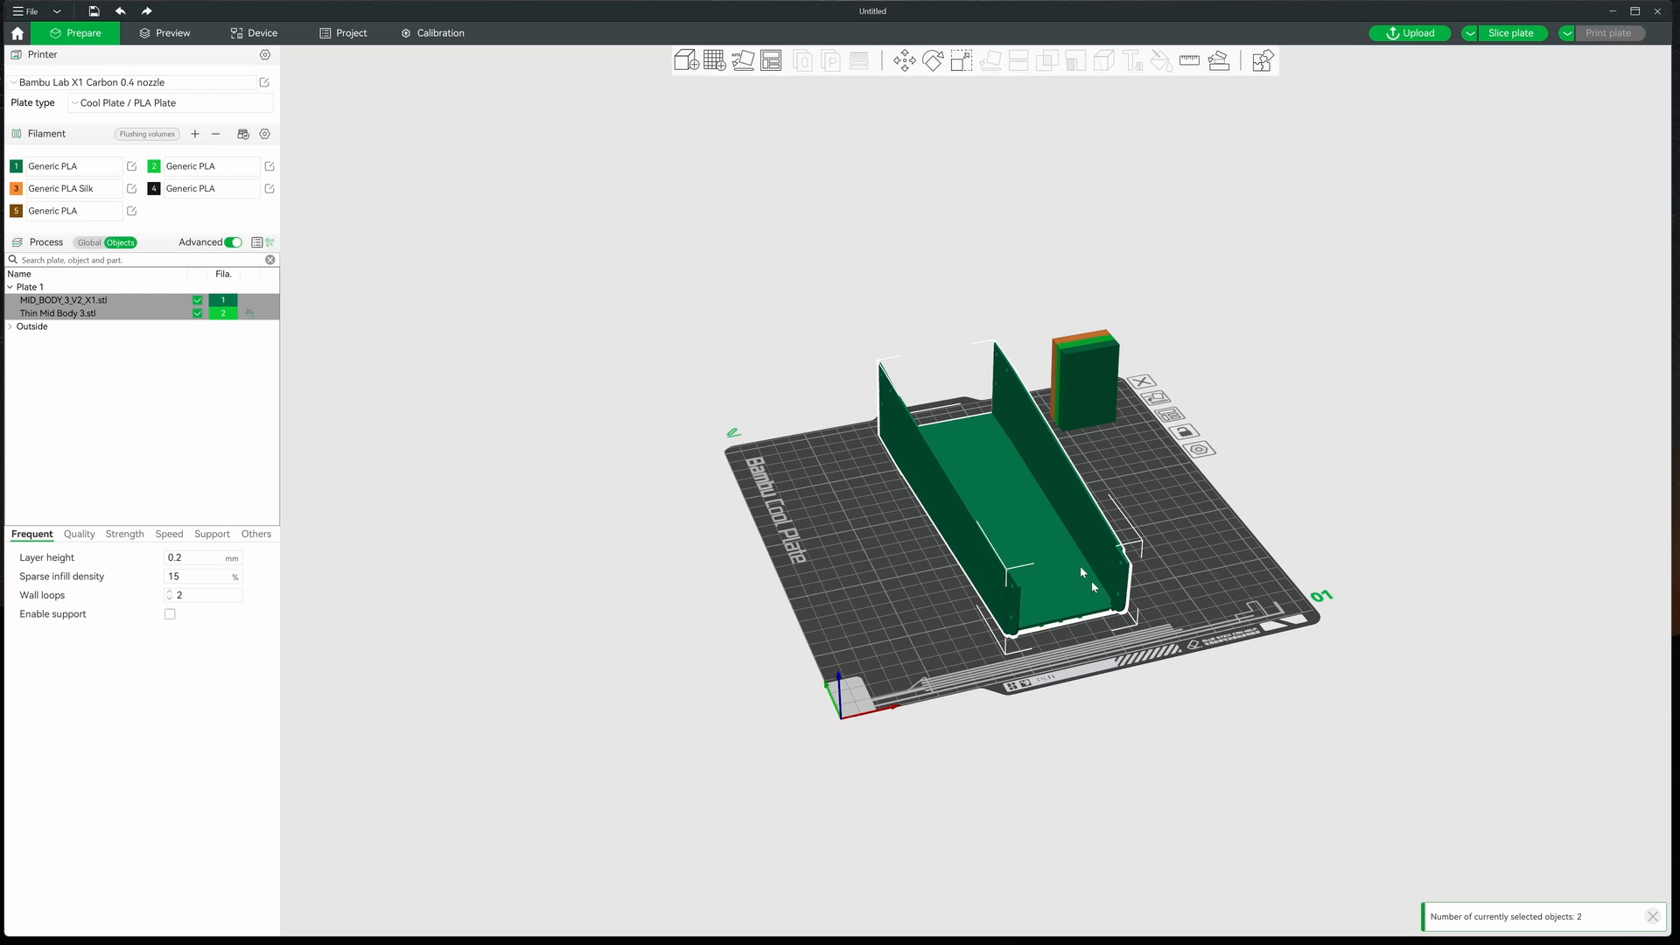
pyautogui.rightClick(994, 464)
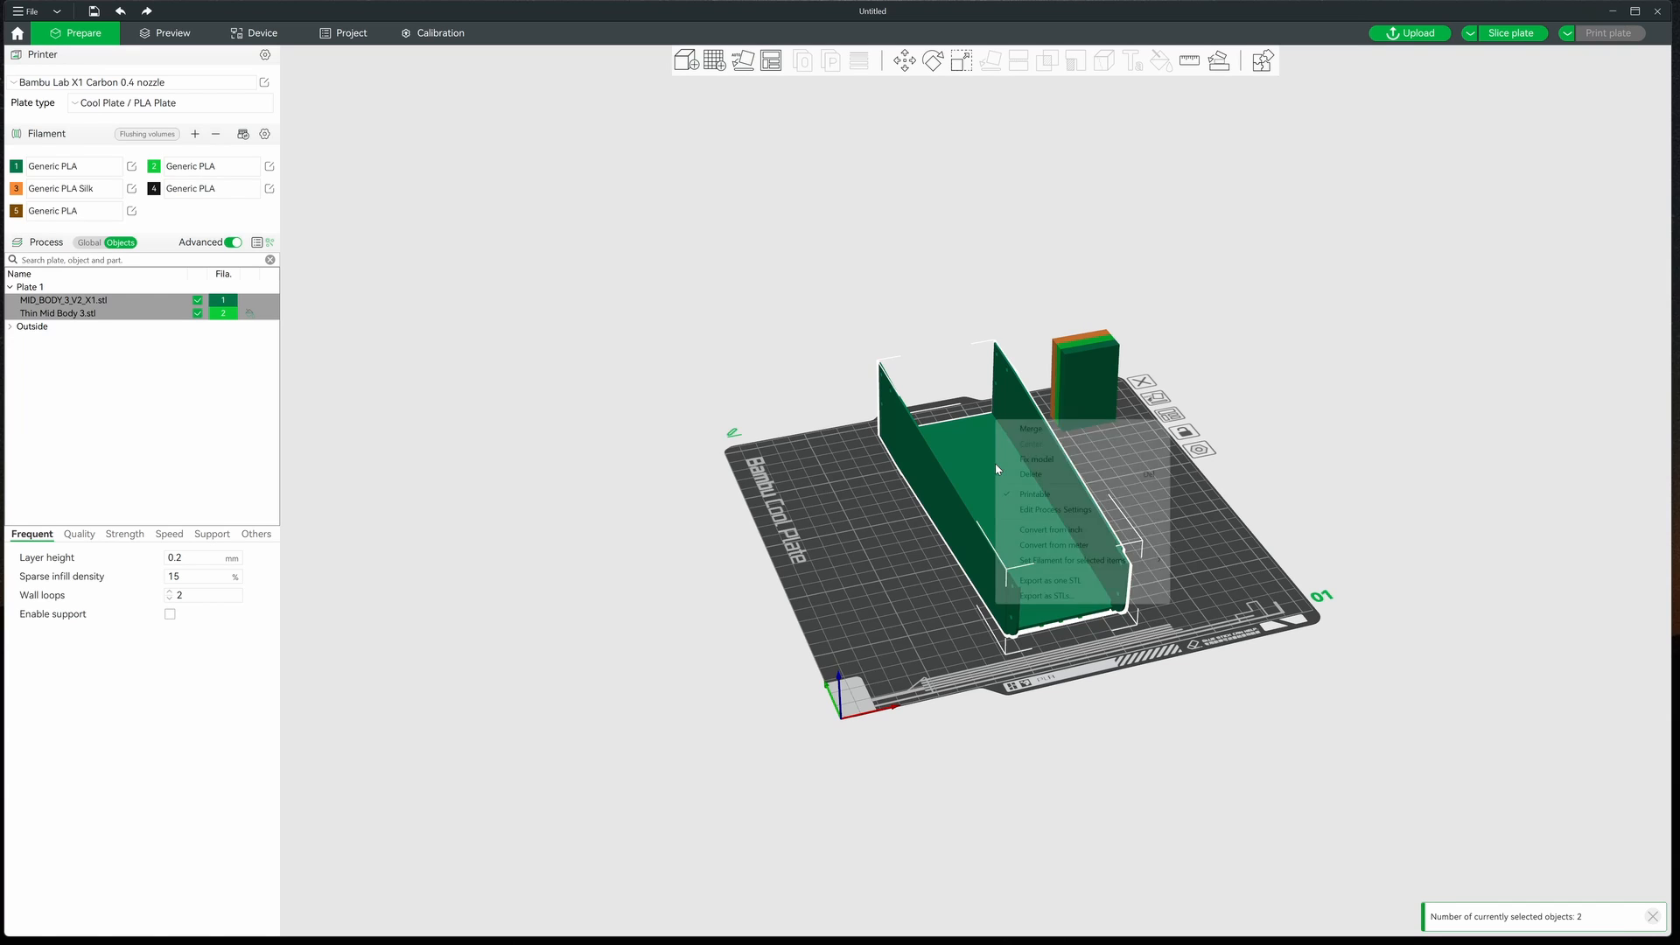
pyautogui.click(1024, 430)
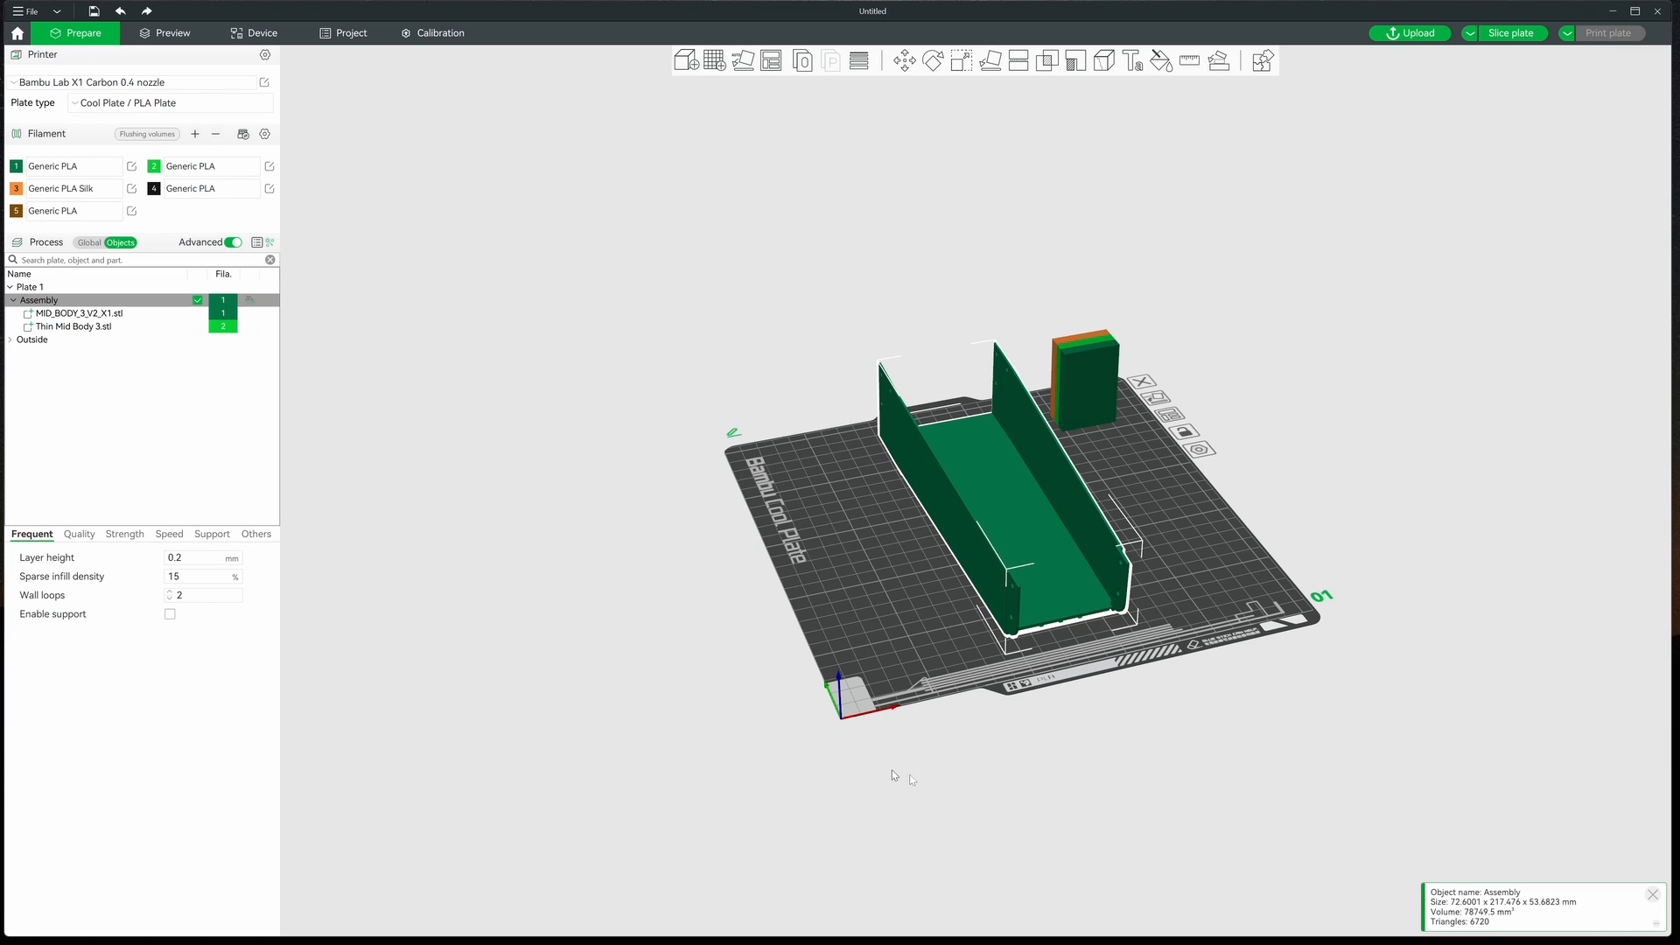
# - Slice the plate and inspect the painted rings and traces on the underside in the preview
pyautogui.moveTo(1089, 780)
pyautogui.mouseDown()
pyautogui.moveTo(1096, 693)
pyautogui.moveTo(1104, 767)
pyautogui.mouseUp()
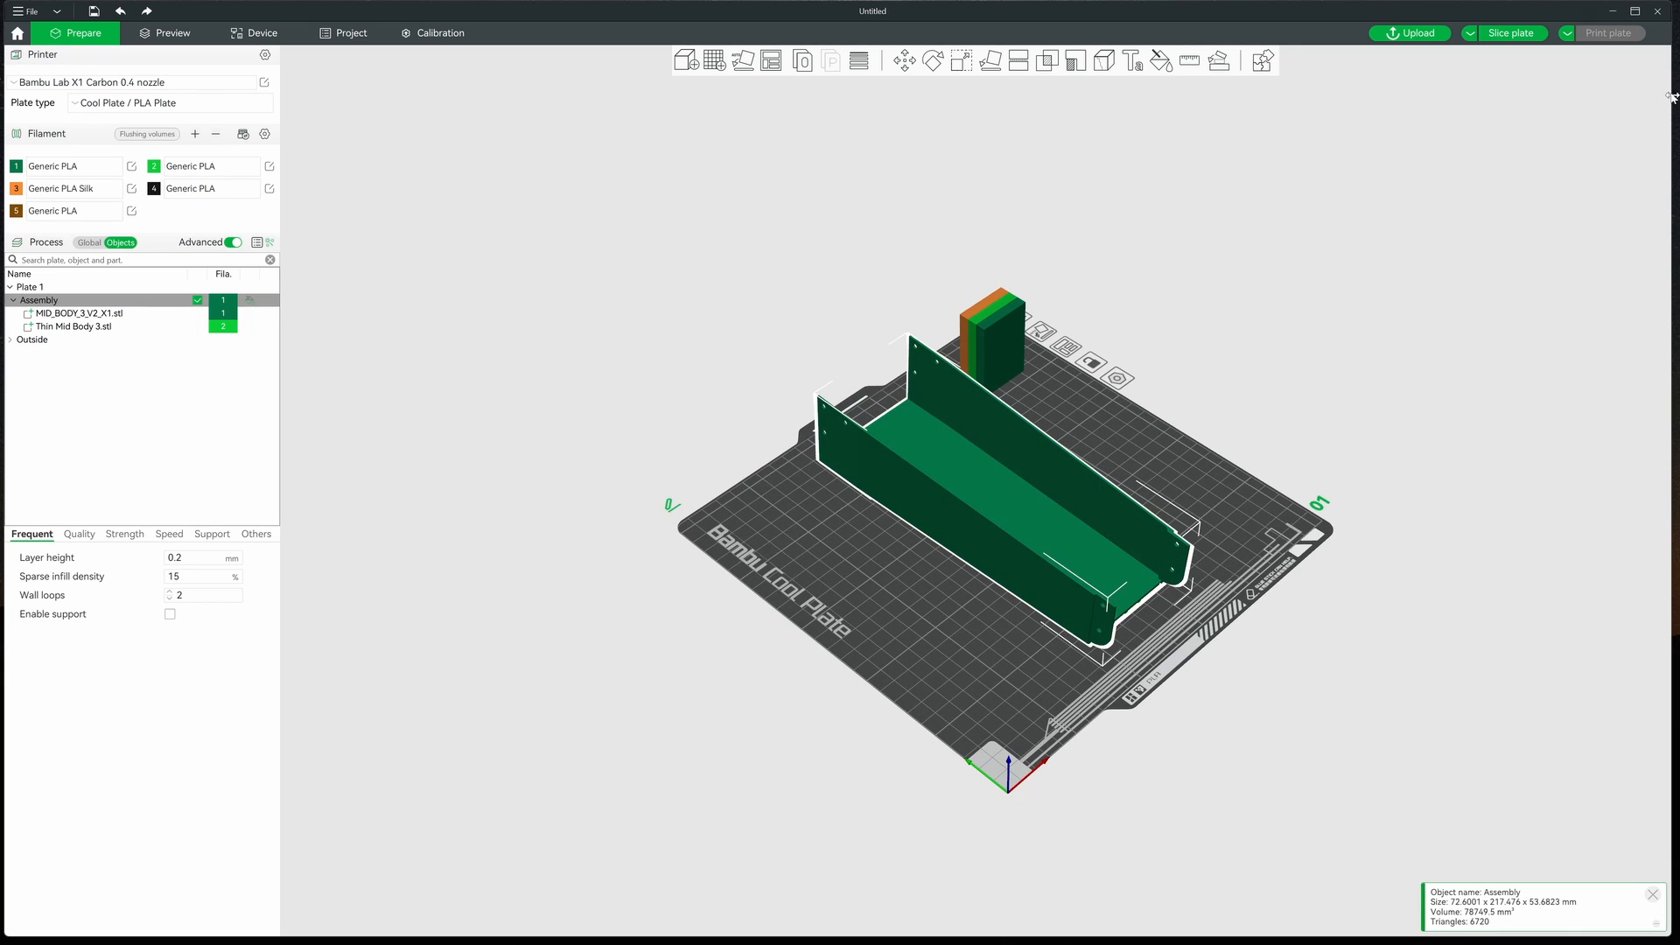
pyautogui.click(1511, 33)
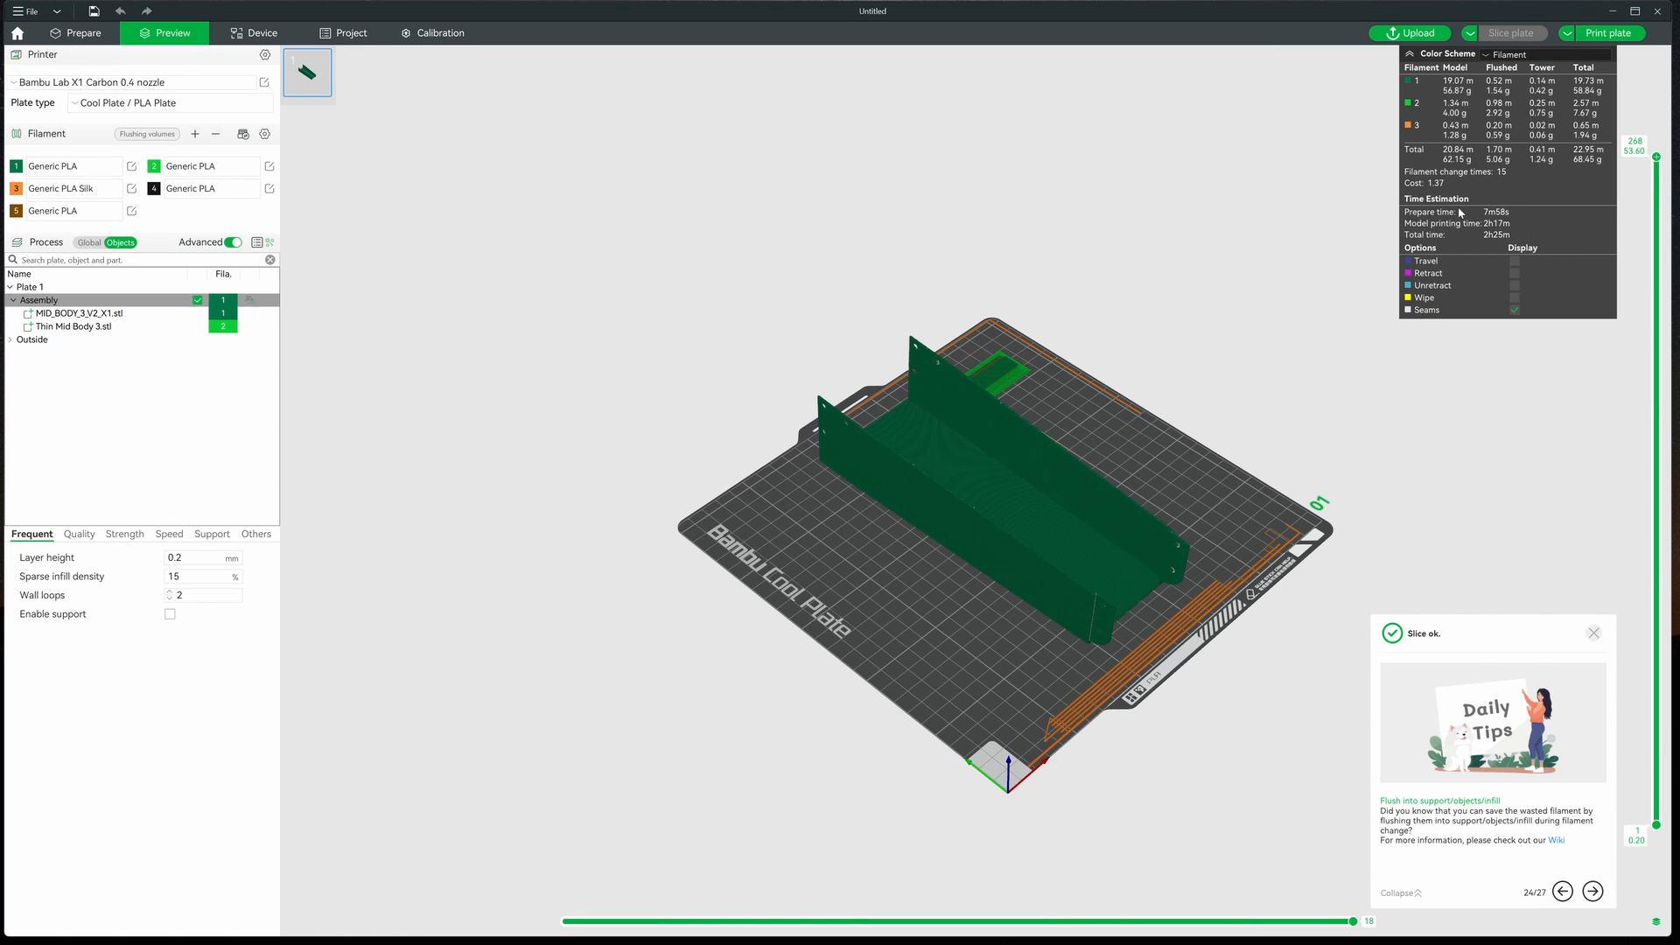
pyautogui.moveTo(1198, 760); pyautogui.dragTo(1195, 689)
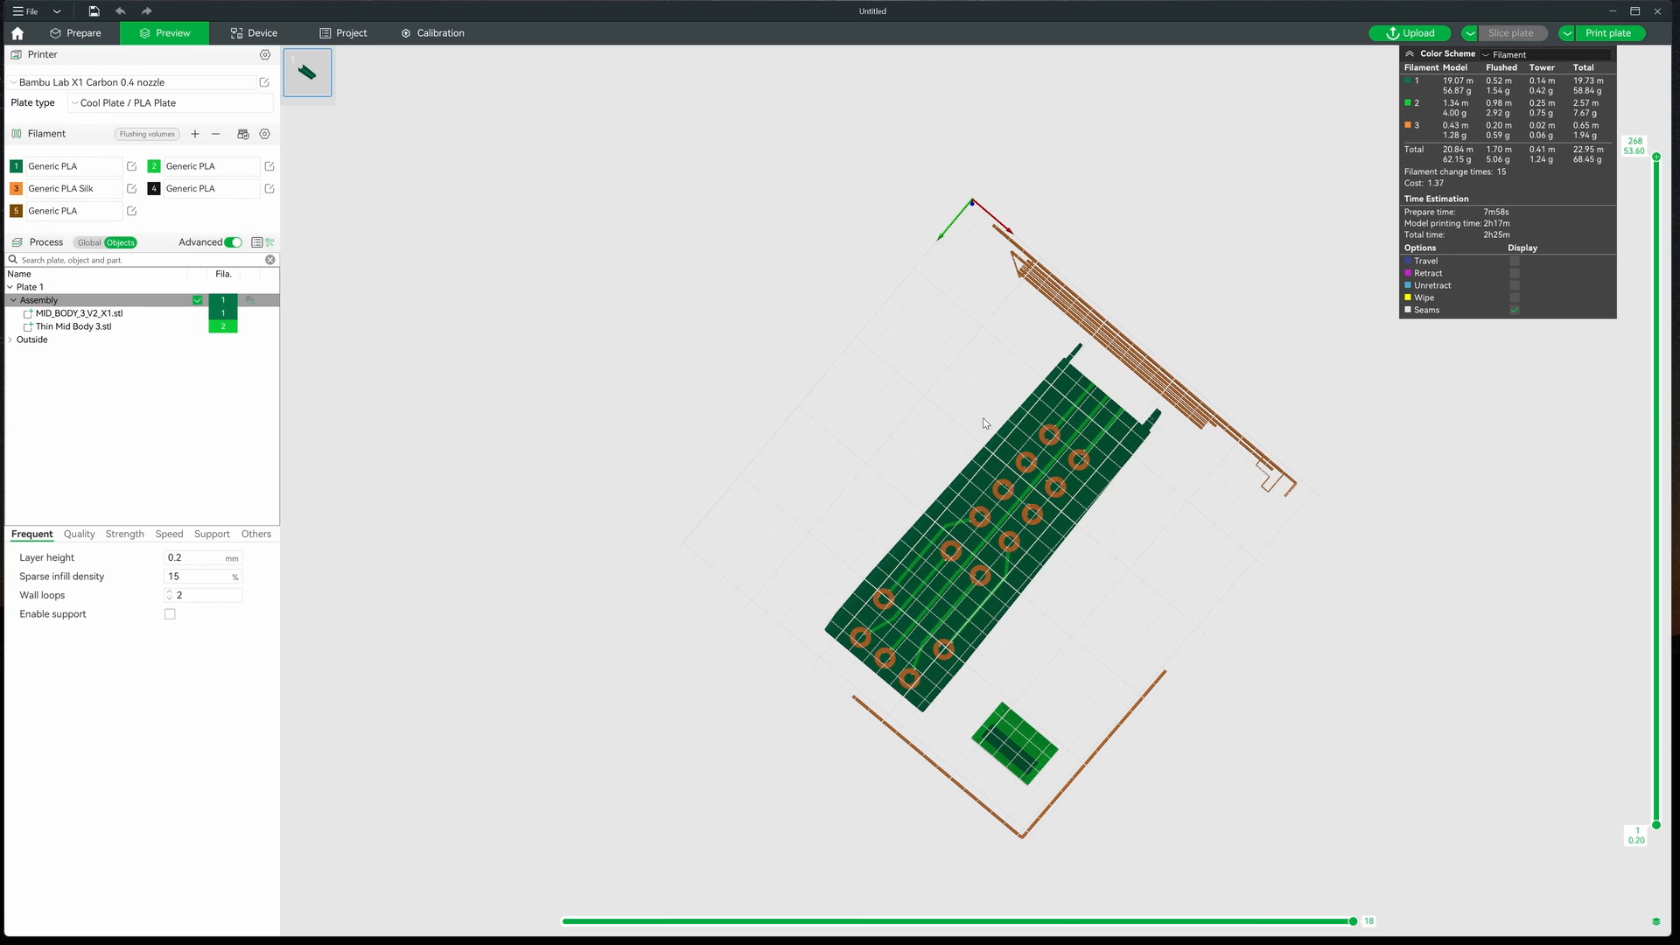
pyautogui.moveTo(984, 424); pyautogui.dragTo(969, 481)
# - Return to the plate preparation view and rotate the merged assembly 45° about the Z axis
pyautogui.click(84, 33)
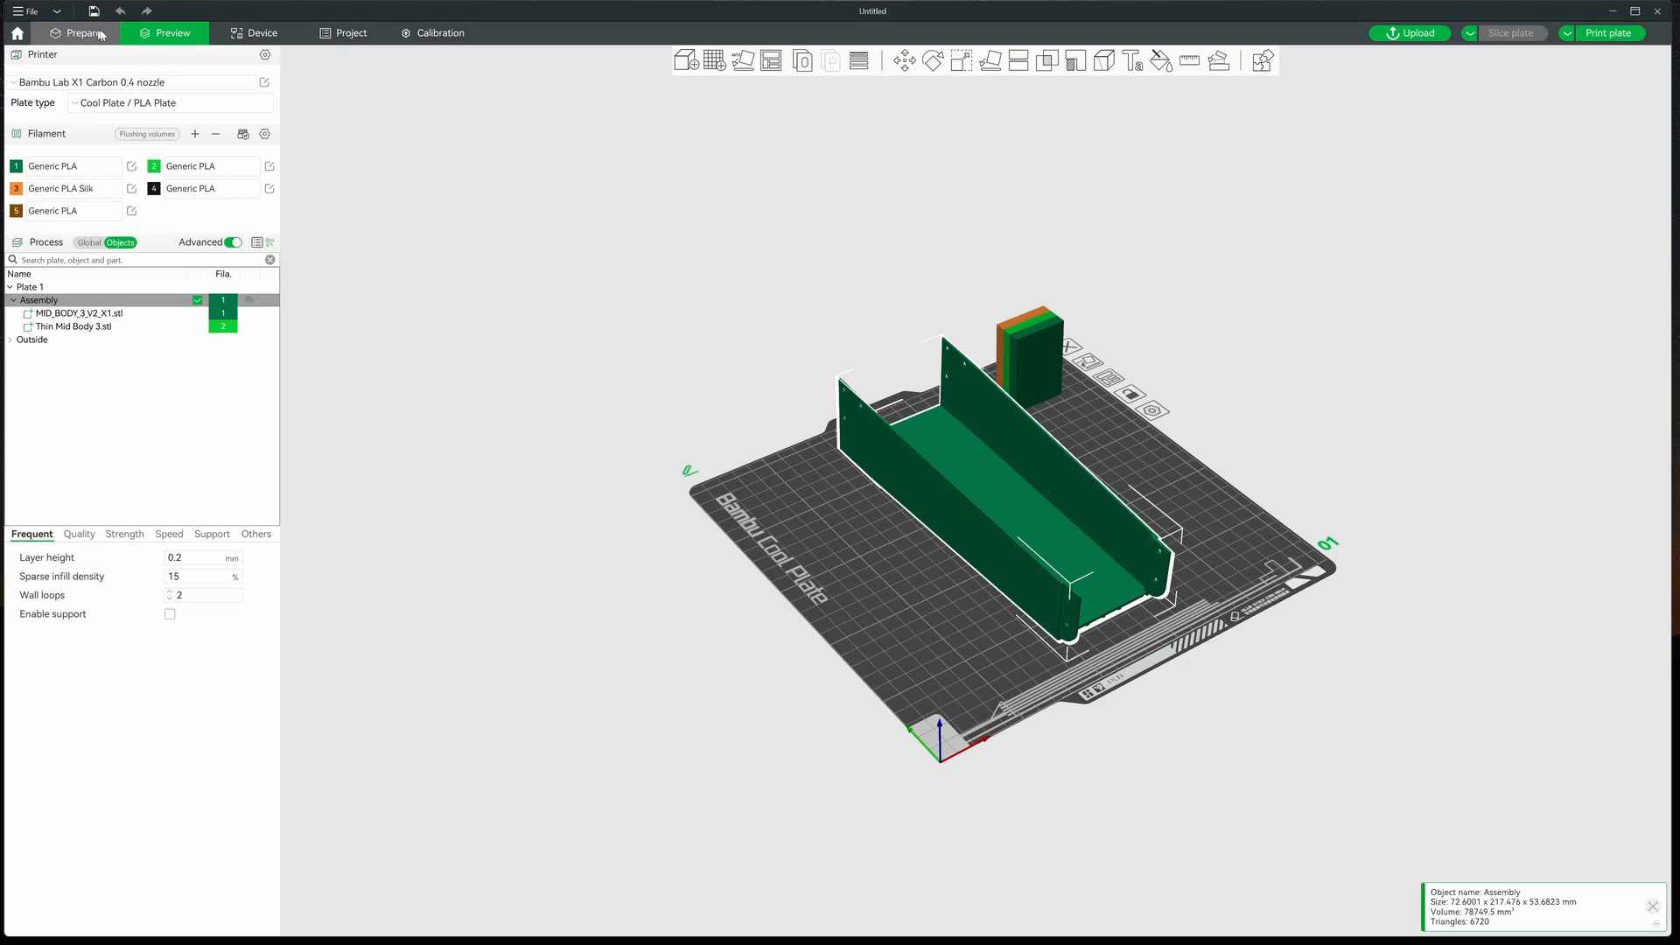
pyautogui.press('1')
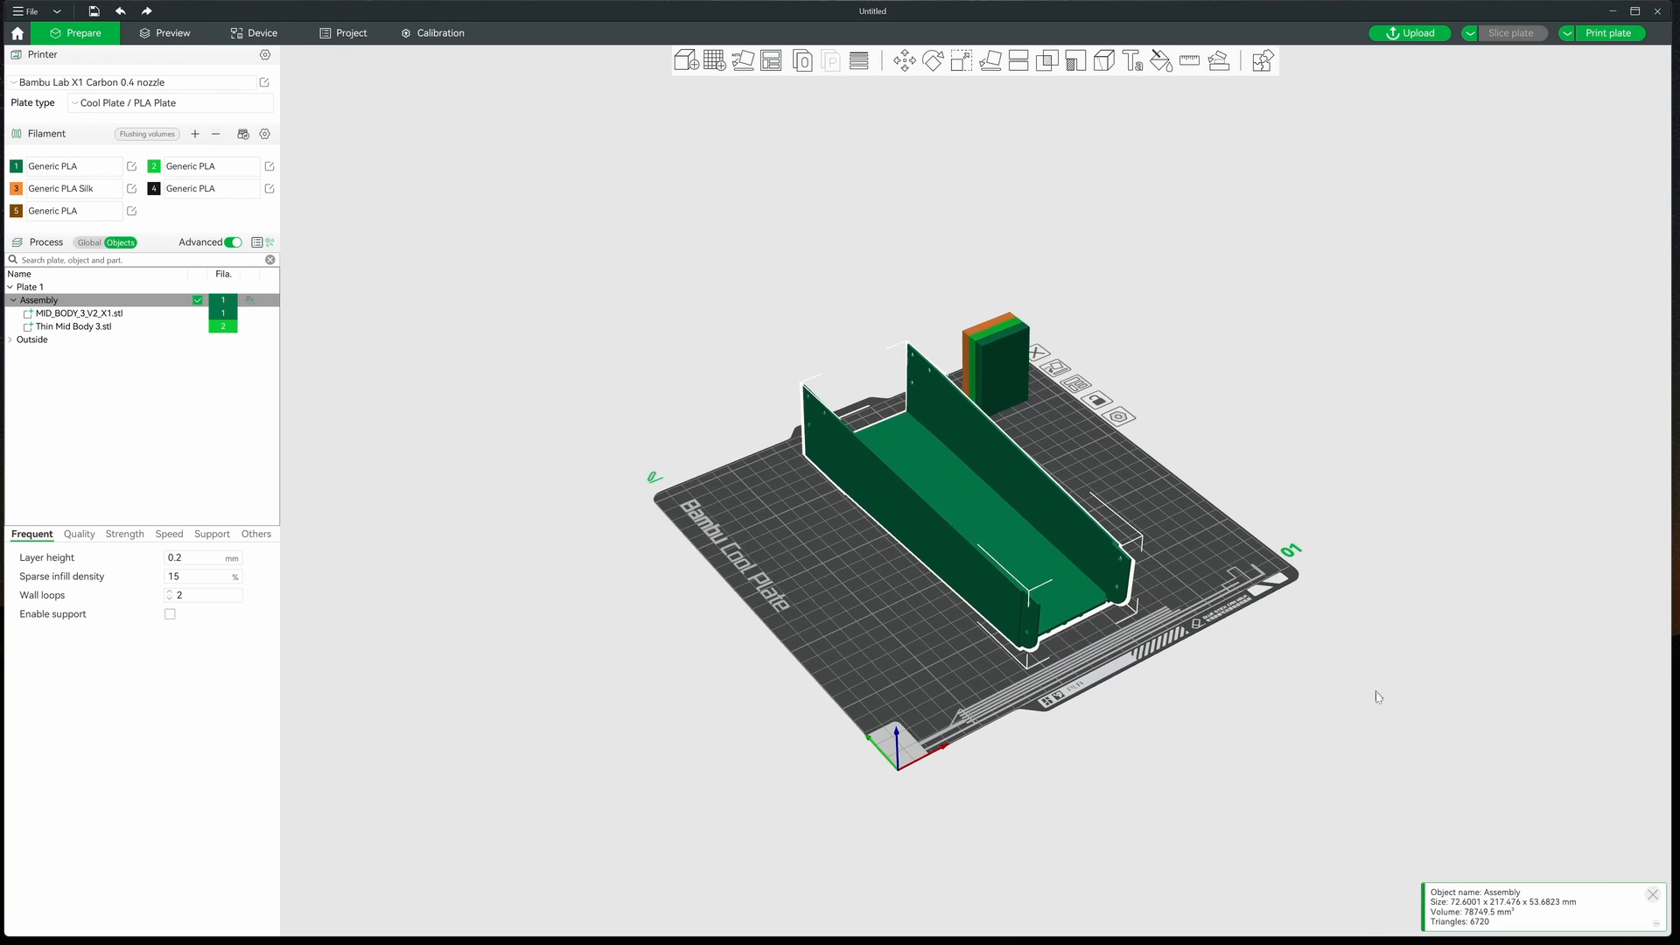
pyautogui.moveTo(1356, 710); pyautogui.dragTo(1355, 709)
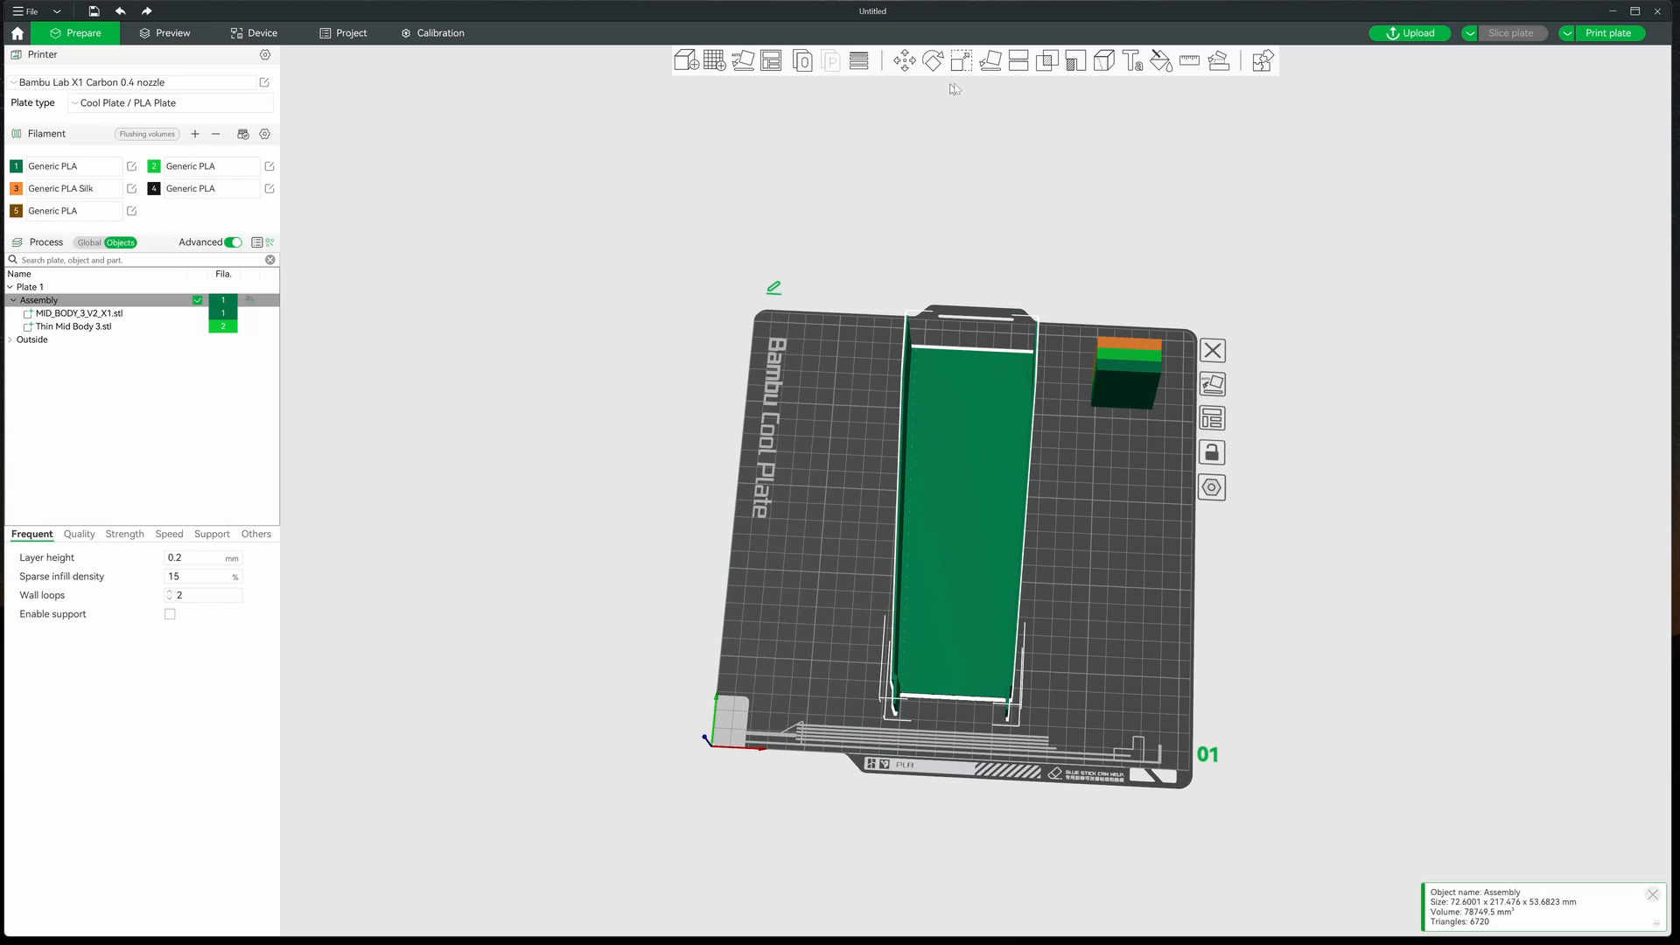
pyautogui.click(932, 61)
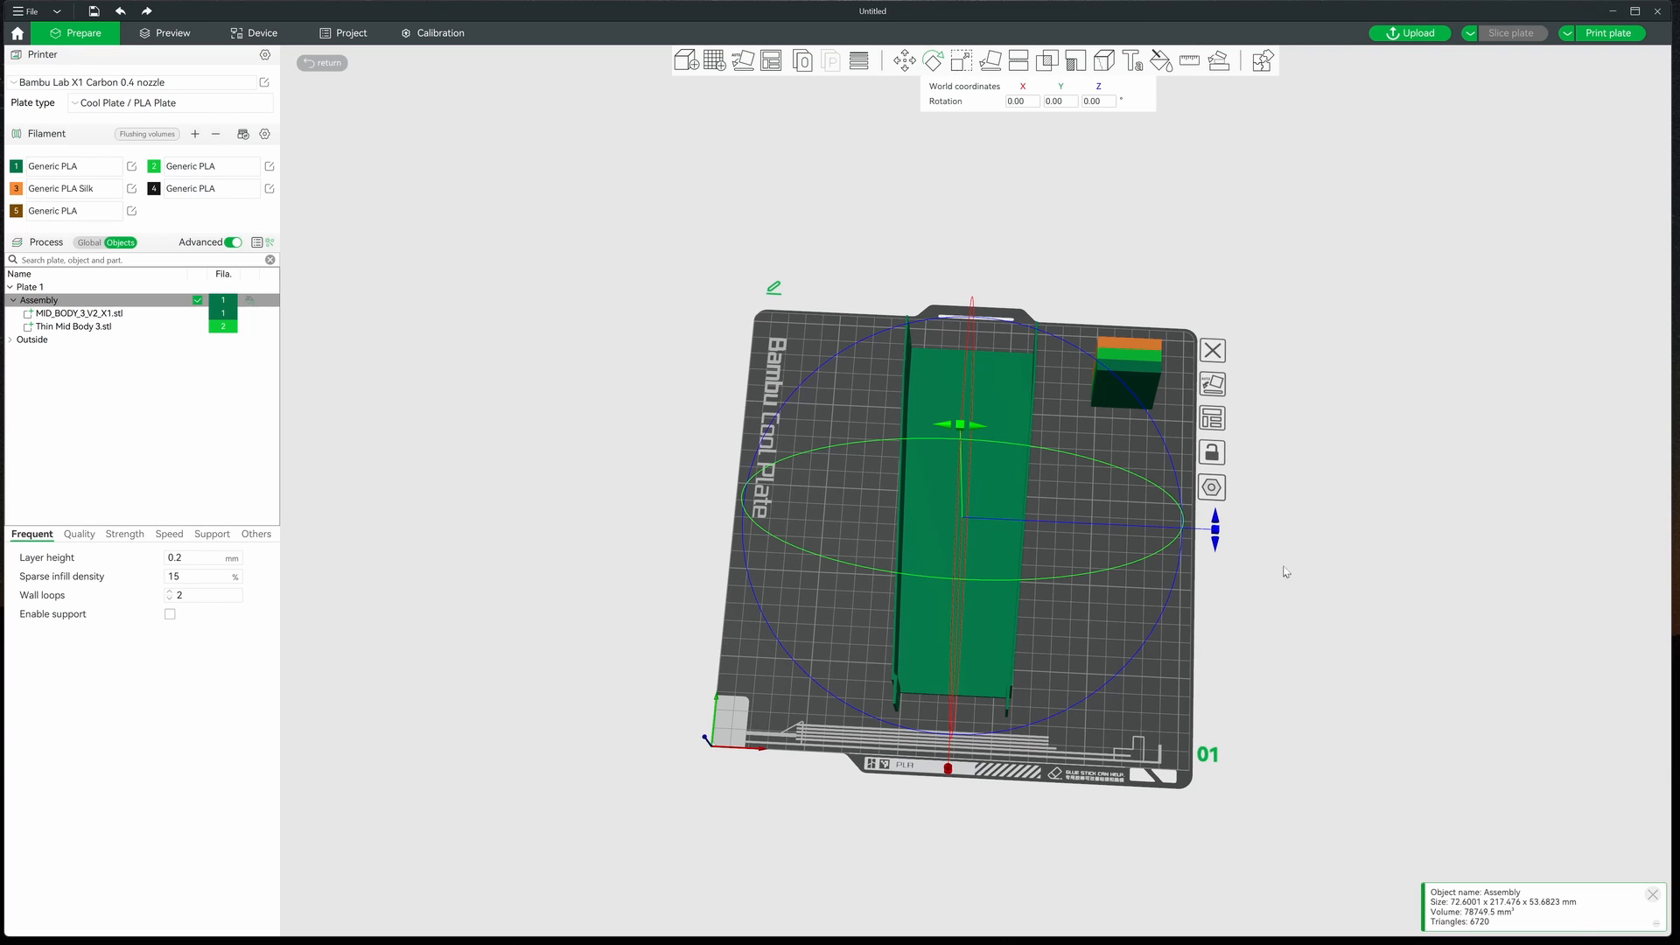
pyautogui.moveTo(1214, 528); pyautogui.dragTo(1123, 357)
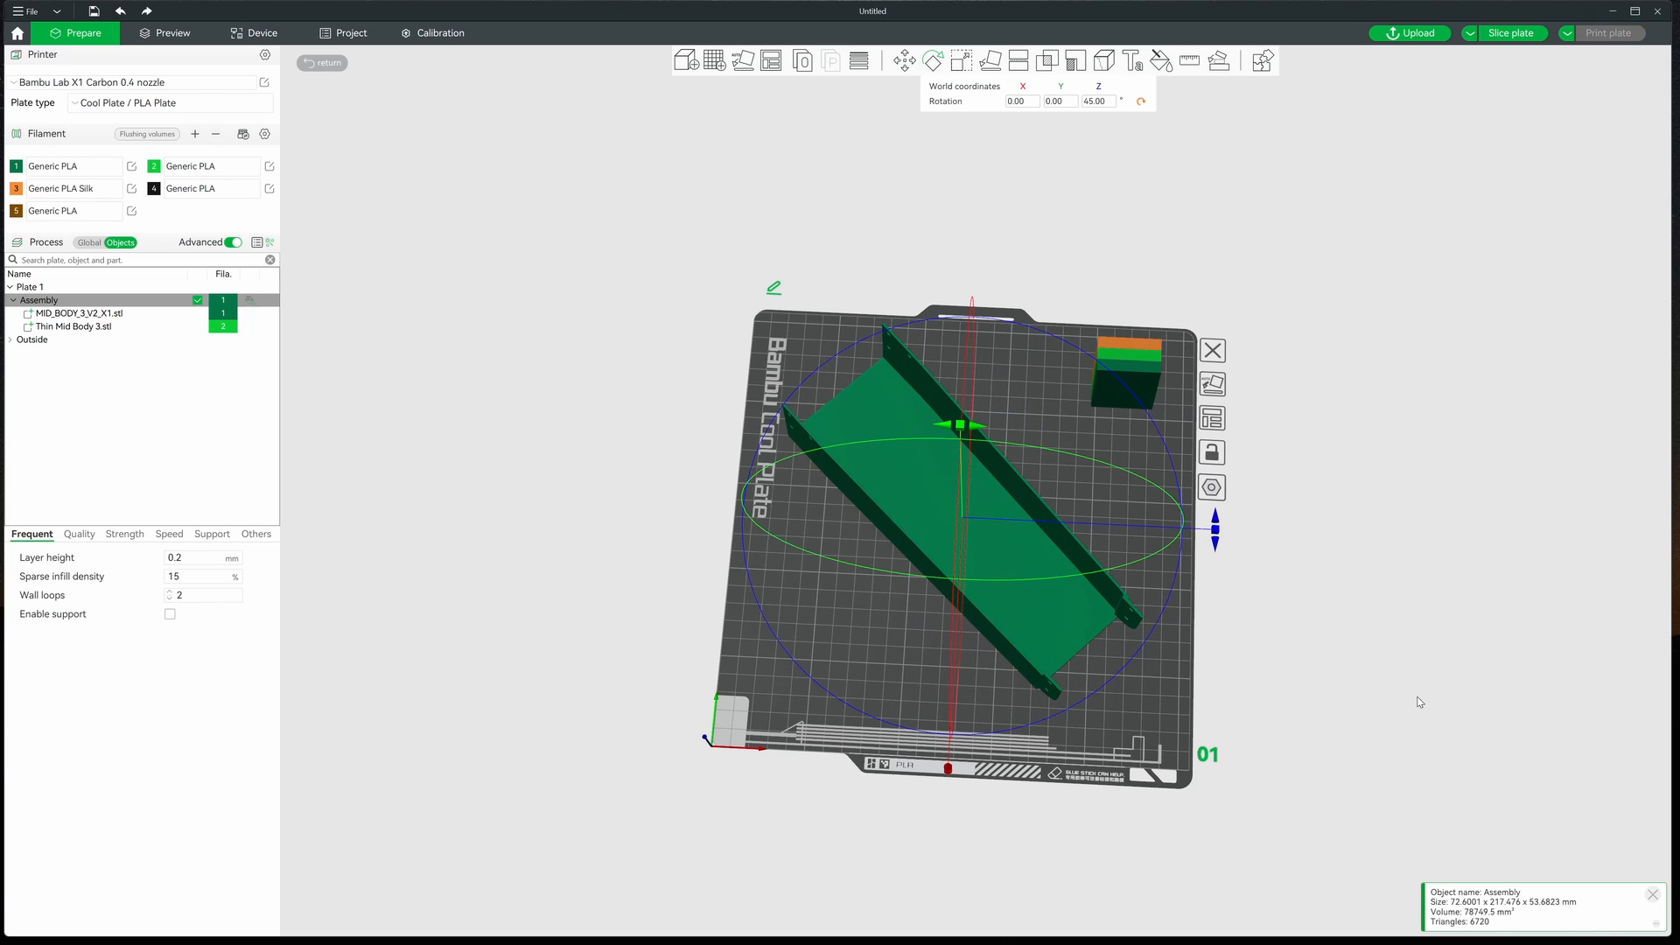
pyautogui.click(1342, 671)
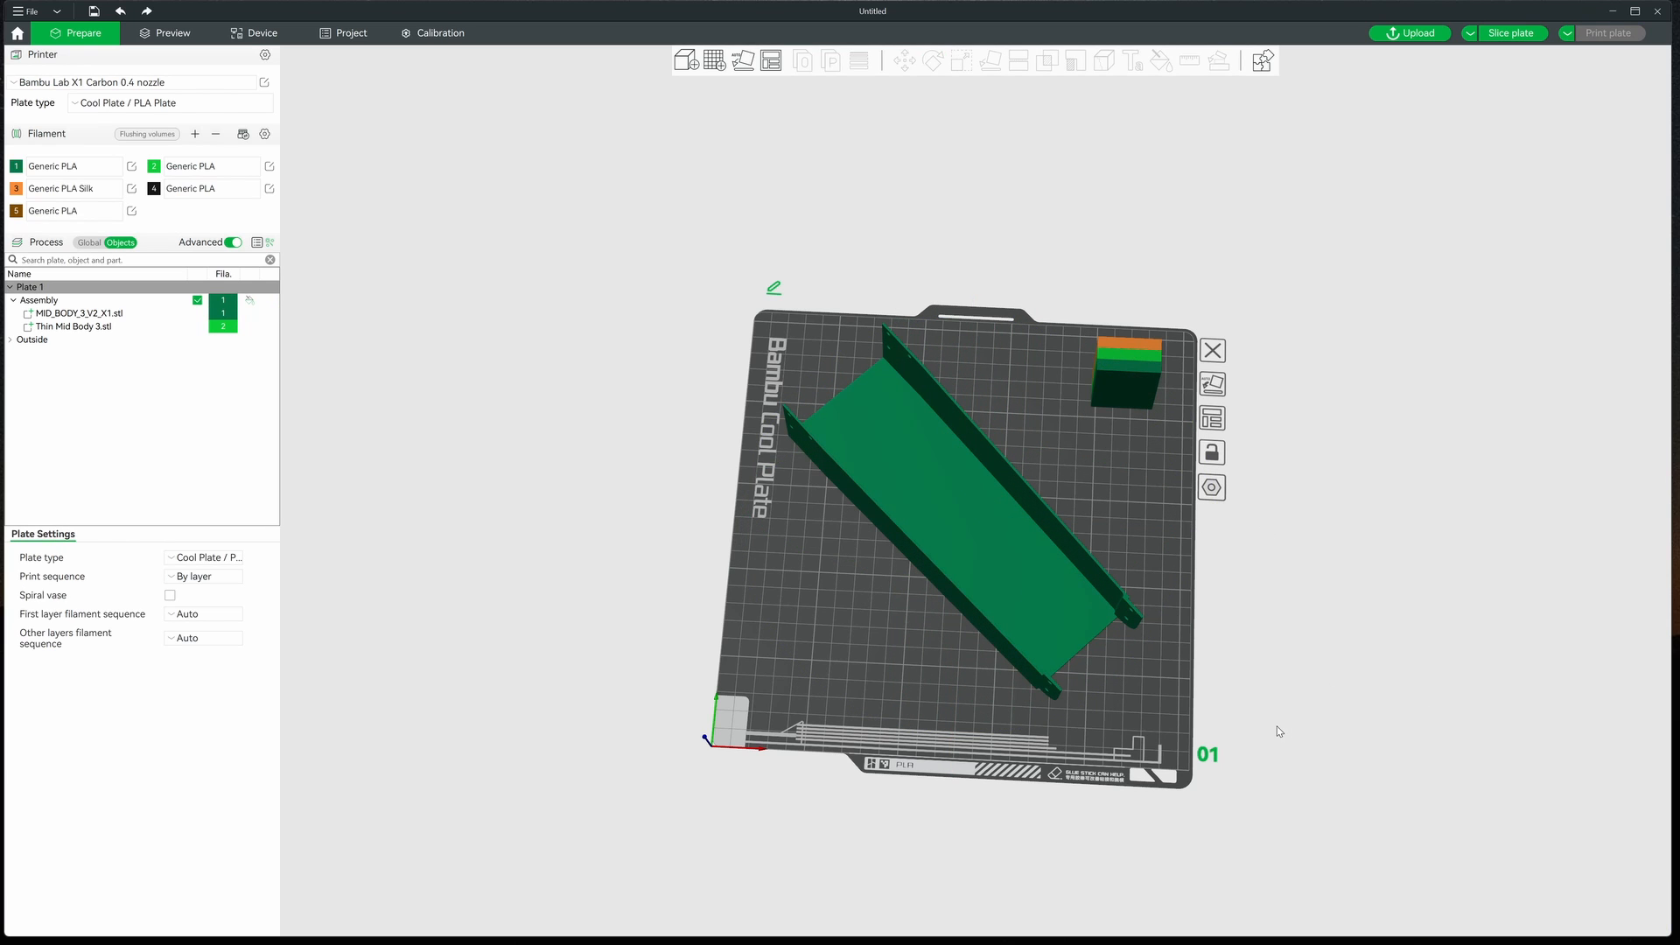
# - Slice the plate again with the assembly in its rotated orientation
pyautogui.moveTo(1278, 731)
pyautogui.mouseDown()
pyautogui.moveTo(1283, 612)
pyautogui.moveTo(1275, 699)
pyautogui.mouseUp()
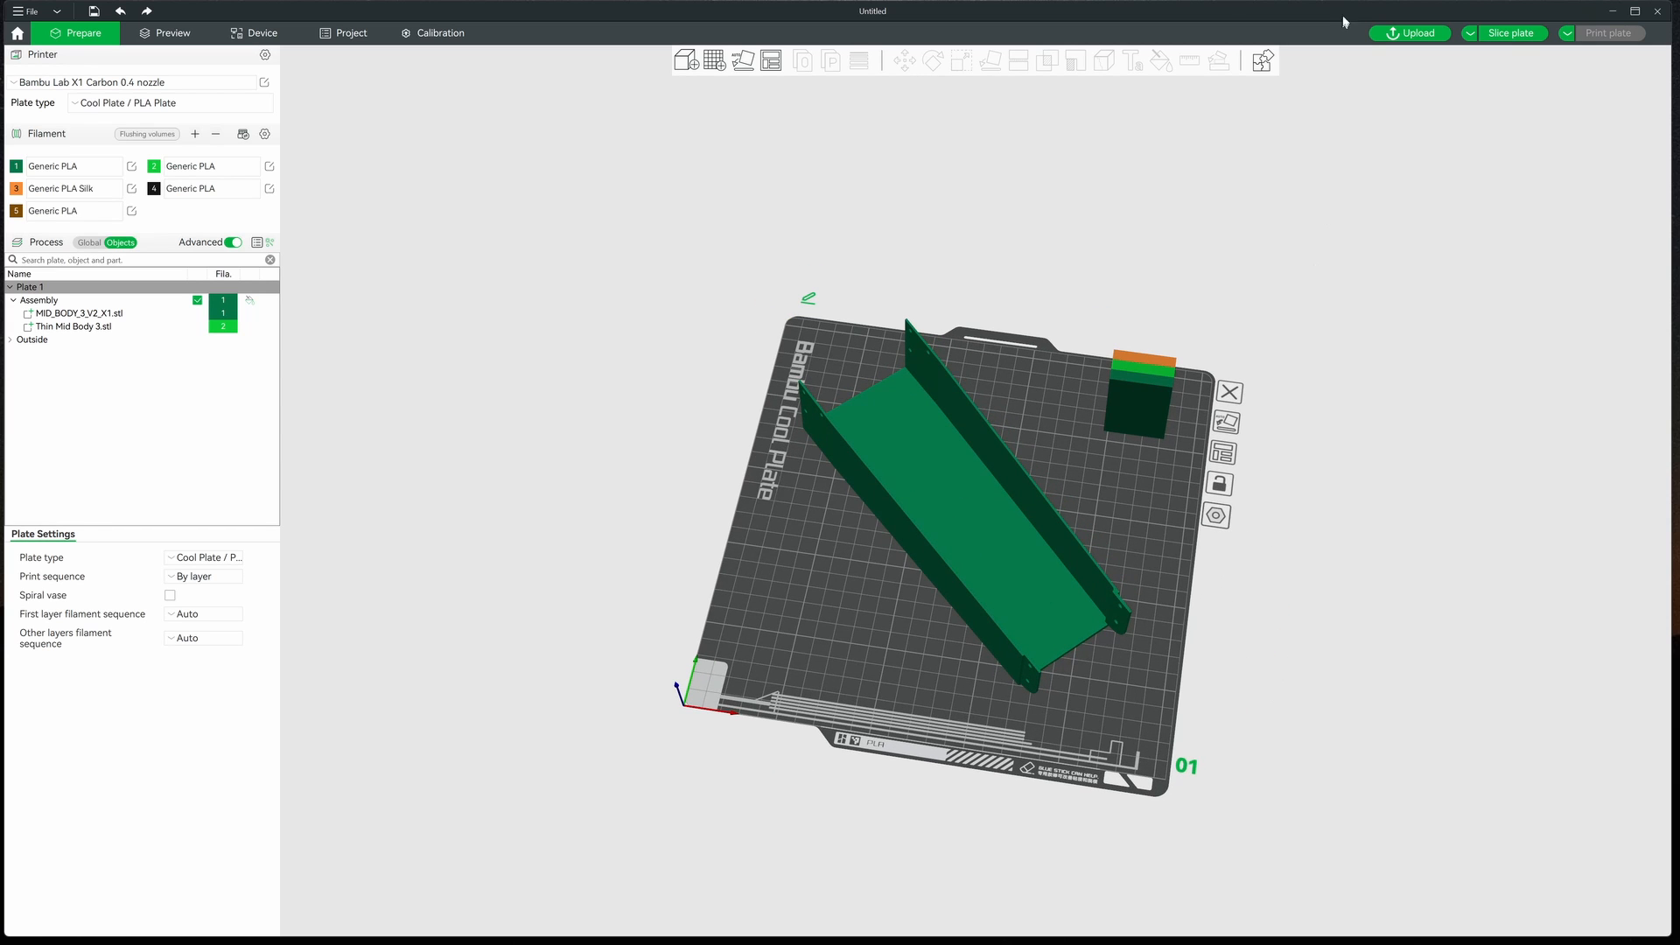
pyautogui.click(1510, 32)
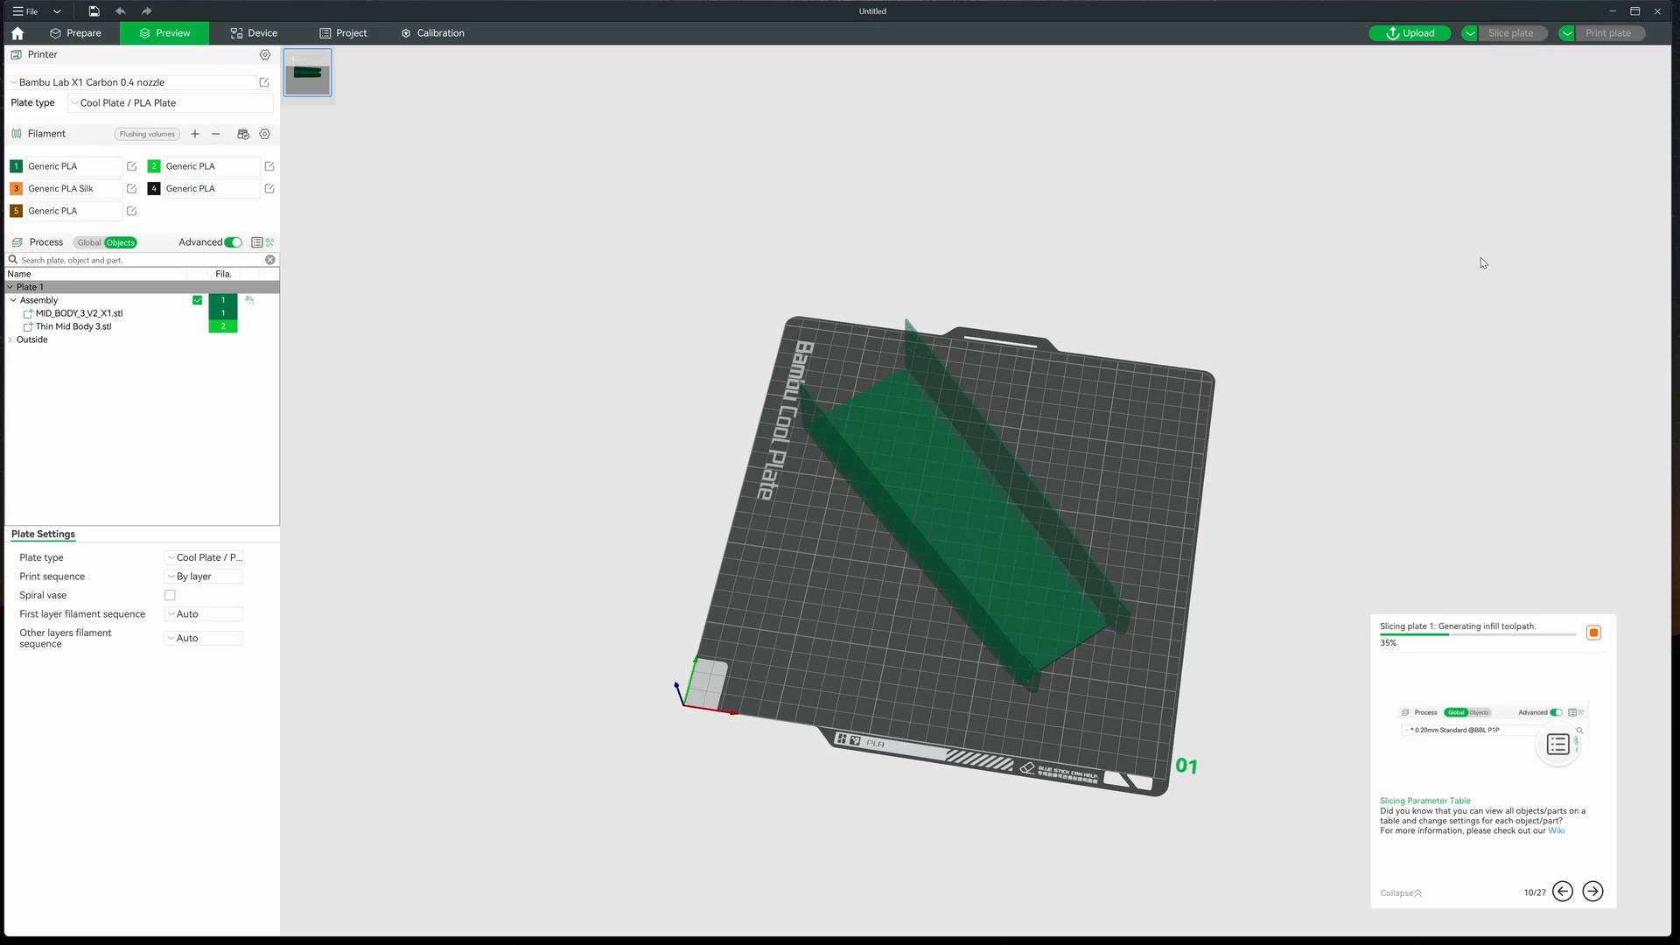